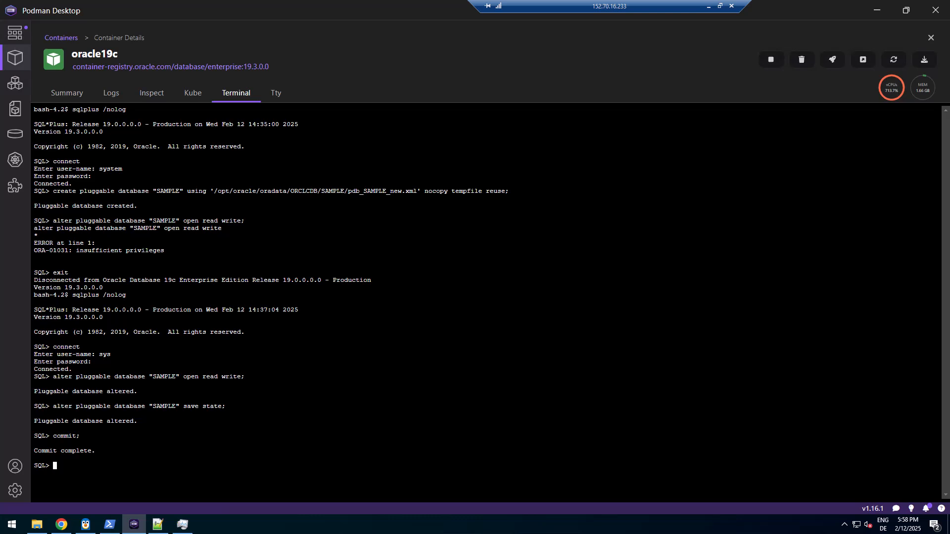
Leave the oracle19c terminal and go back to the Containers list, where oracle19c is running
click(59, 38)
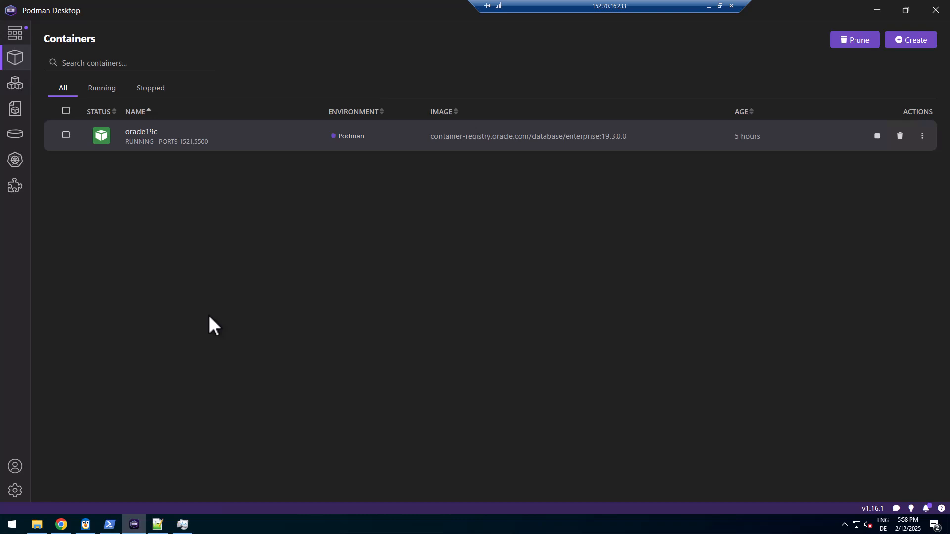
Copy the mkdir lines from change.log and run them in a cleared PowerShell console
click(158, 526)
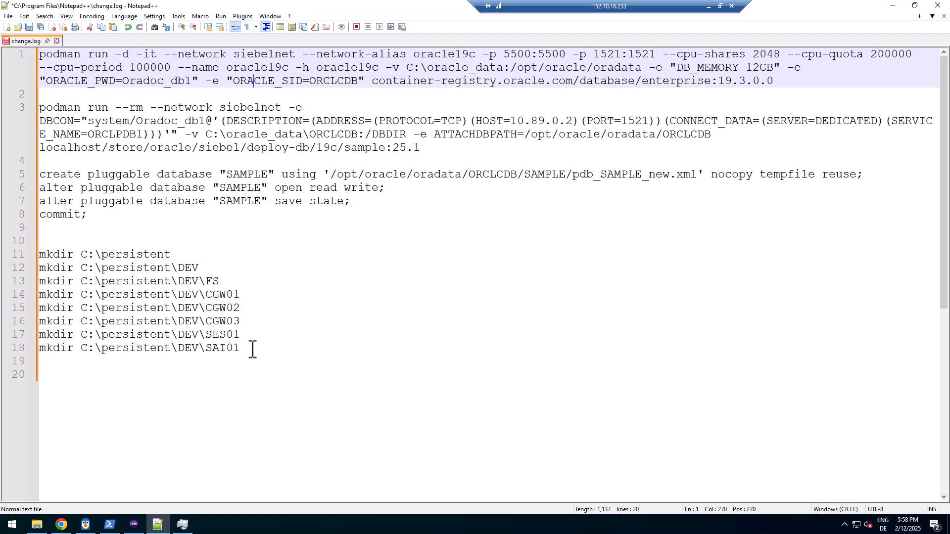
drag(251, 349, 43, 246)
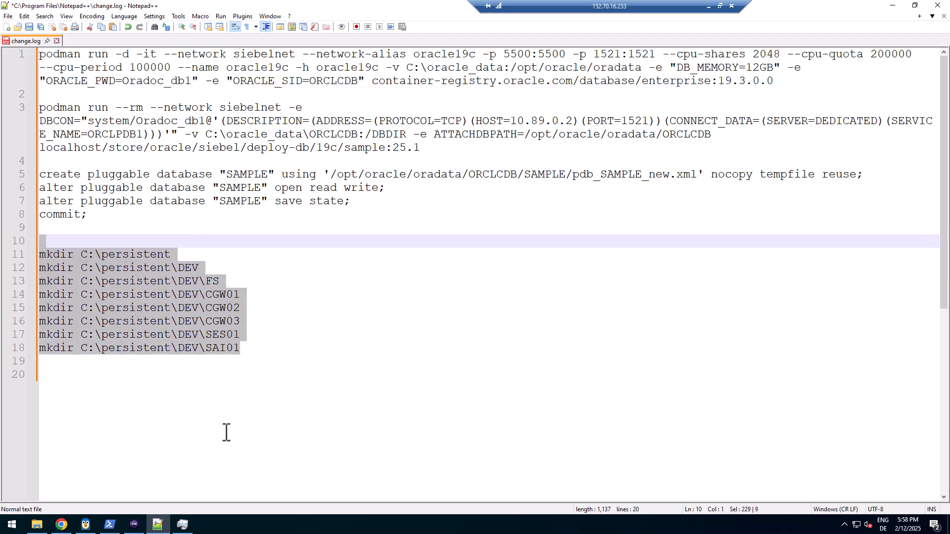
click(109, 527)
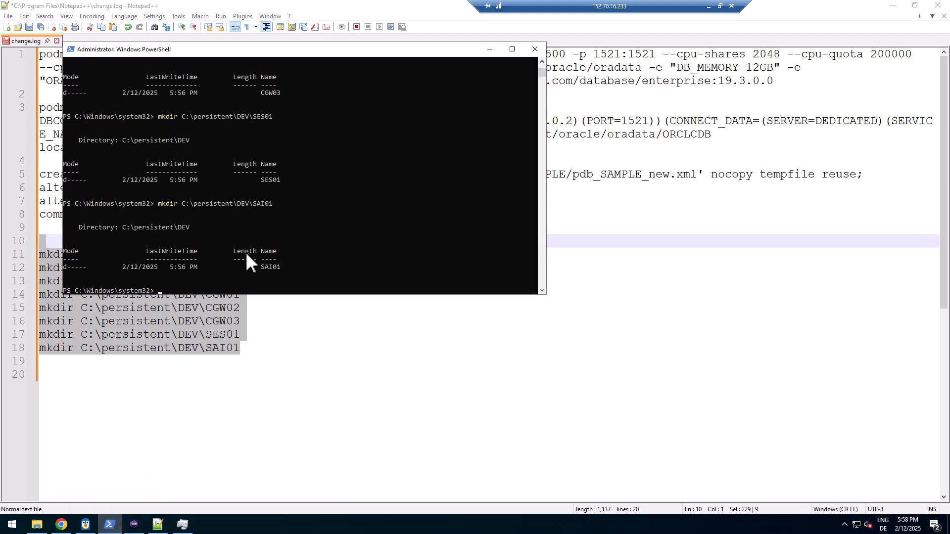
text(cls)
key(Return)
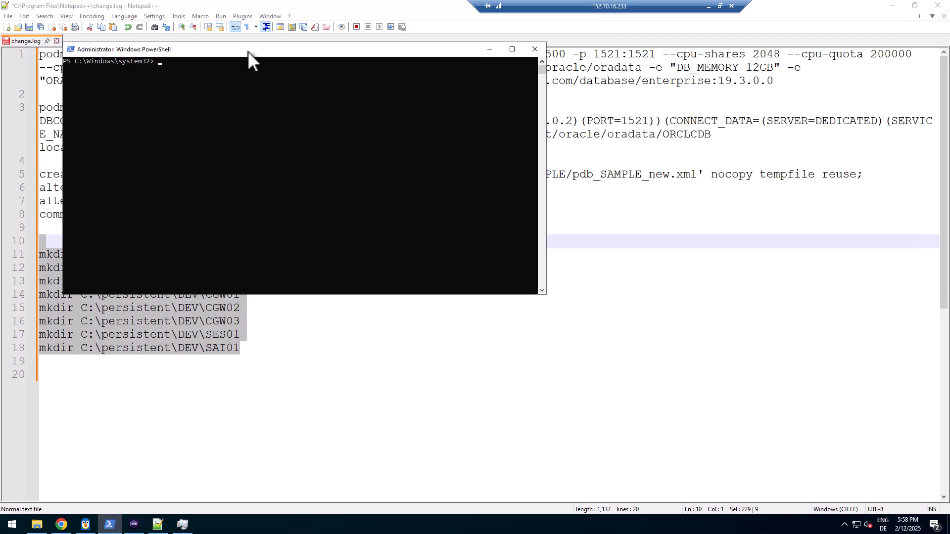
right_click(236, 91)
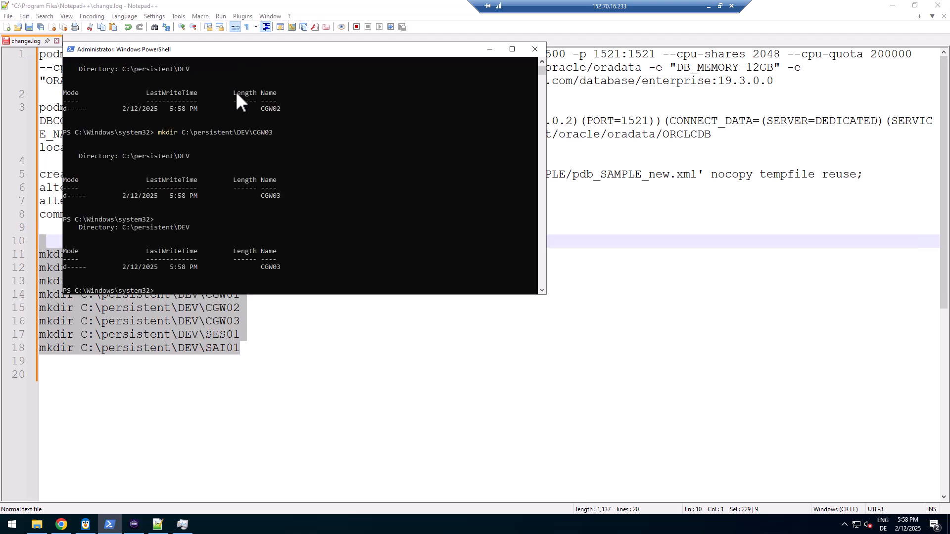
key(Return)
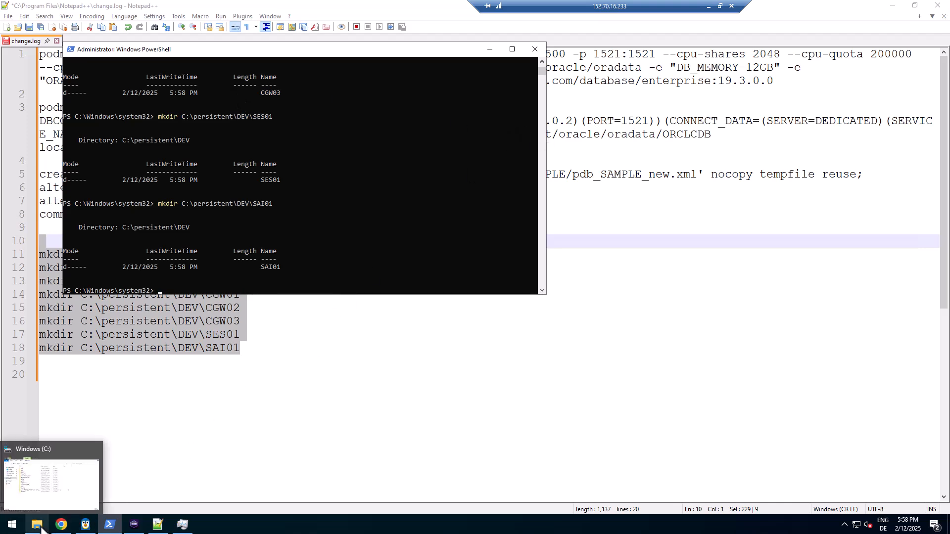
Refresh the C: drive in File Explorer and open the new persistent folder
click(54, 475)
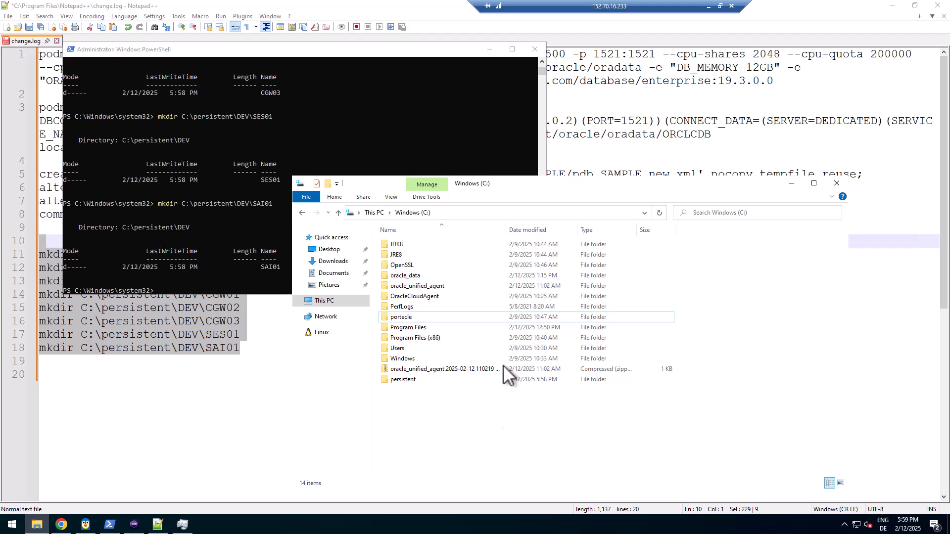
click(660, 212)
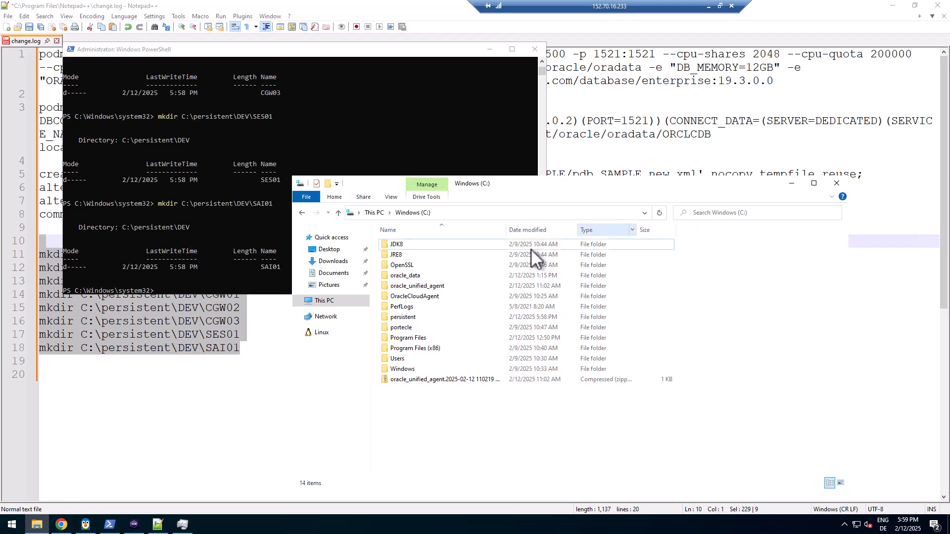
double_click(409, 318)
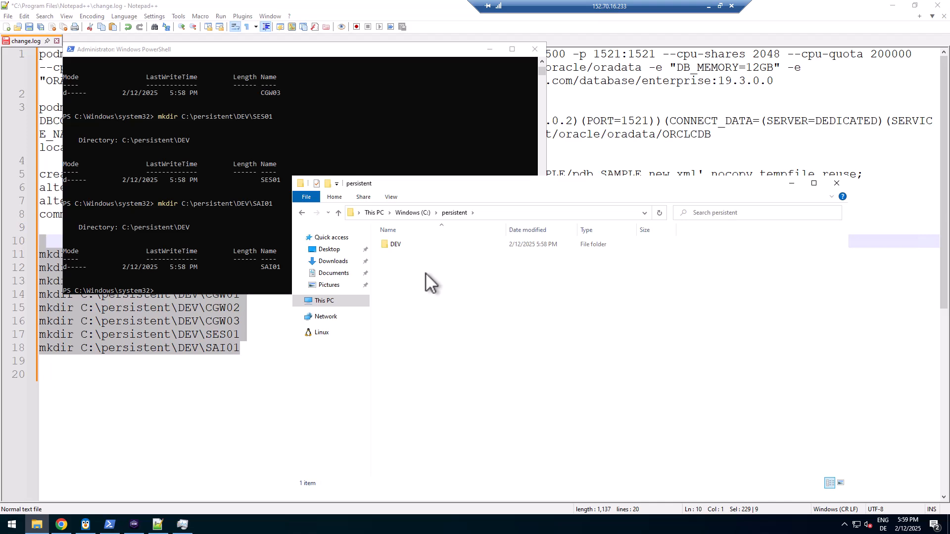
mouse_move(394, 245)
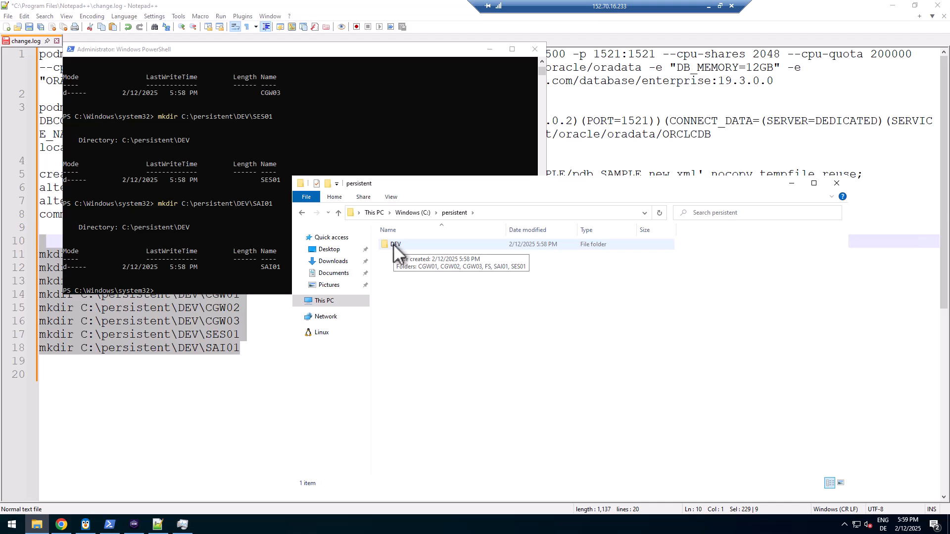
Open DEV and check its subfolders CGW01, CGW02, CGW03, FS, SAI01 and SES01
double_click(393, 245)
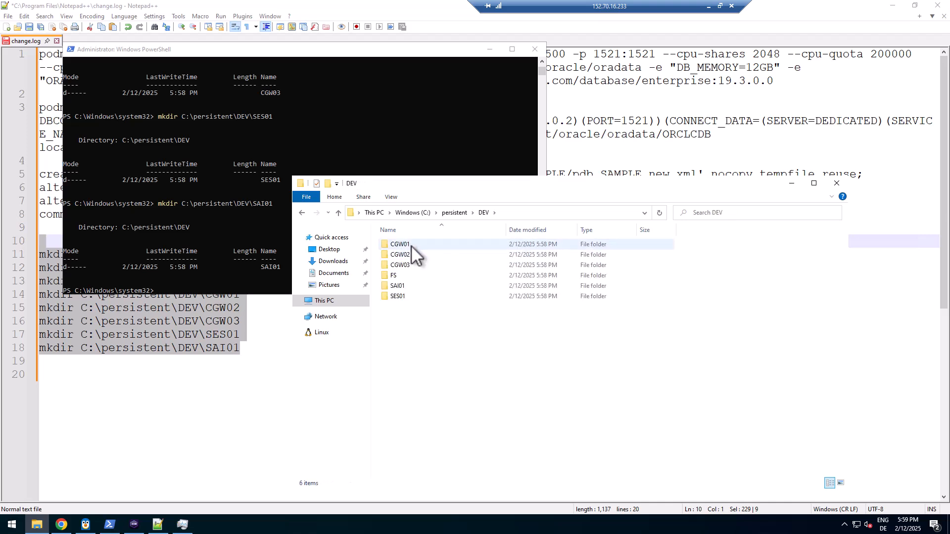
mouse_move(411, 246)
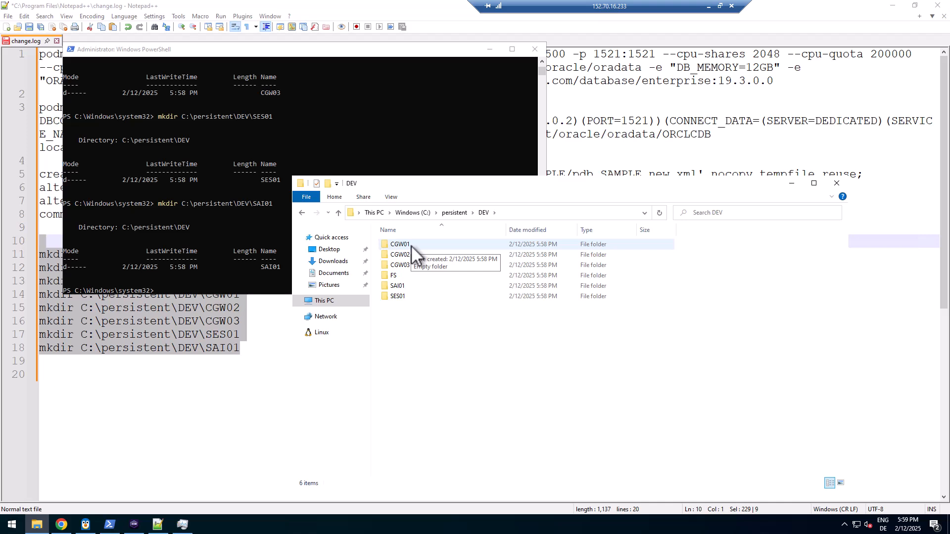
click(397, 244)
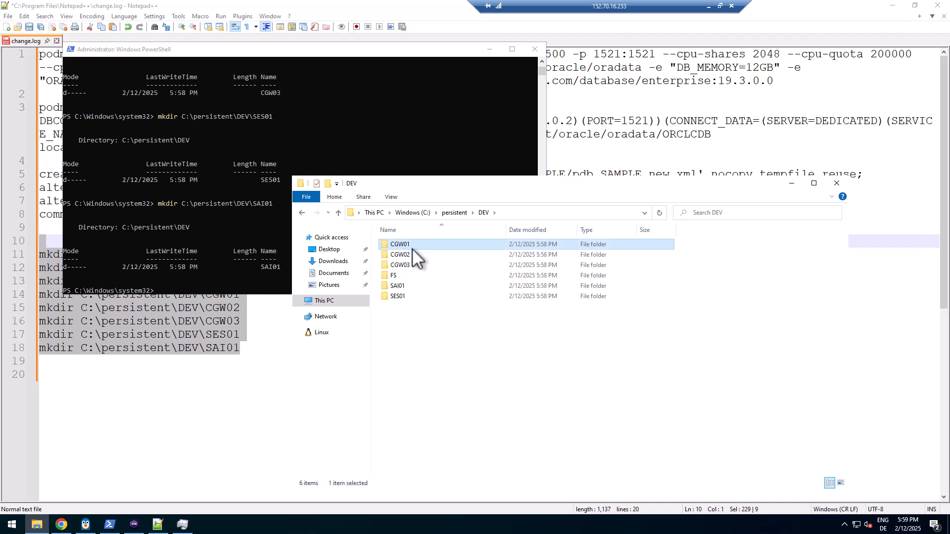
mouse_move(407, 254)
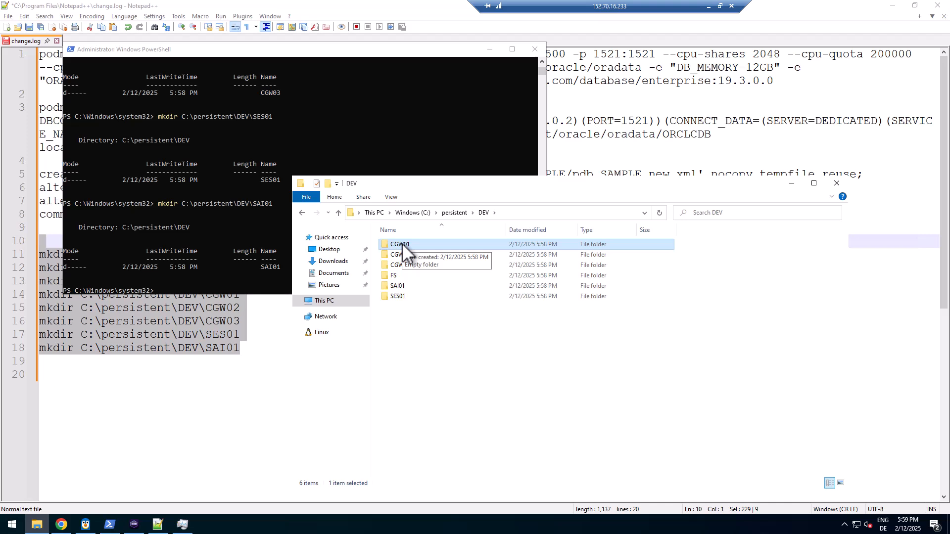
click(400, 265)
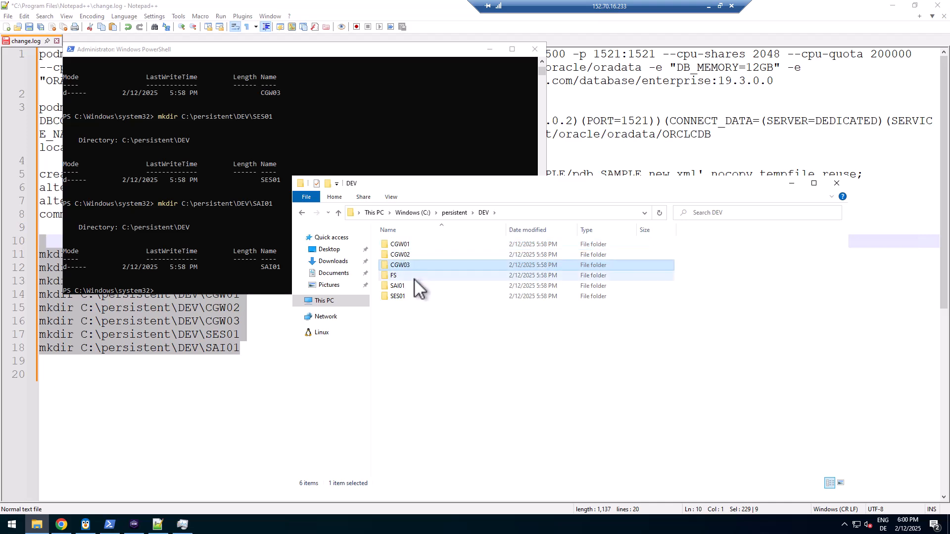
click(400, 275)
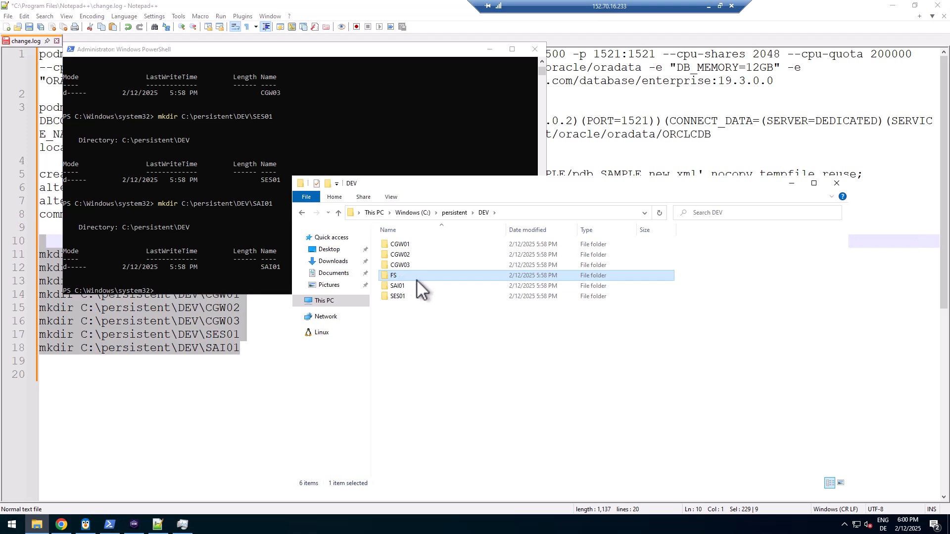
click(402, 286)
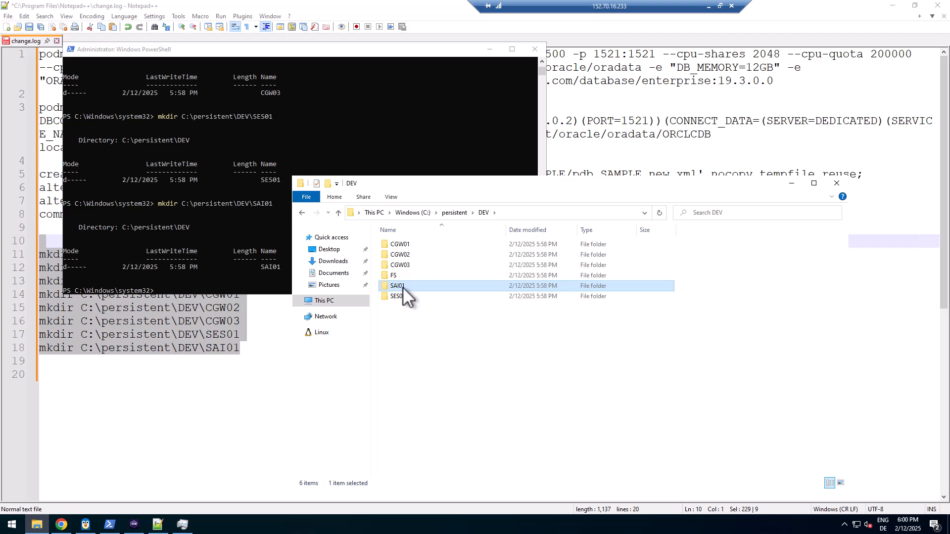
click(400, 296)
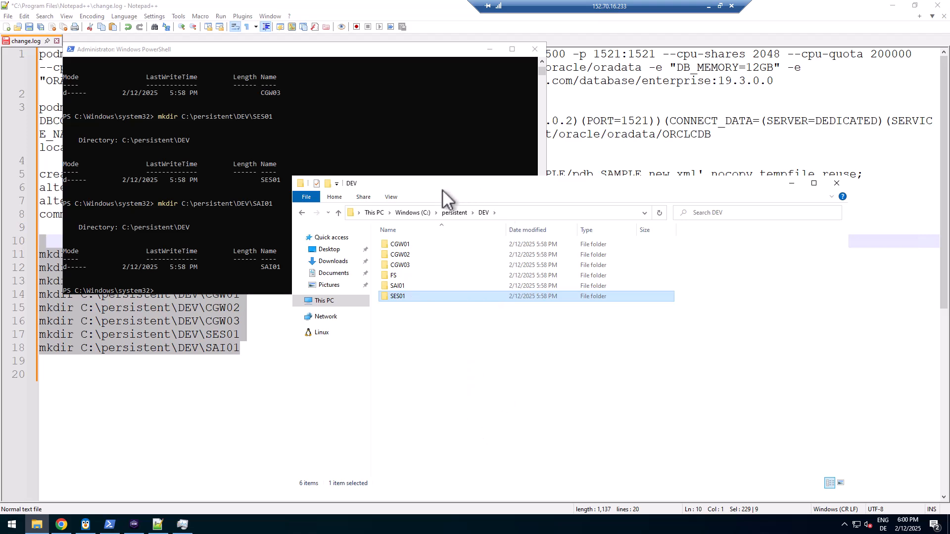
Open the Security tab of the C:\persistent folder's properties
click(424, 217)
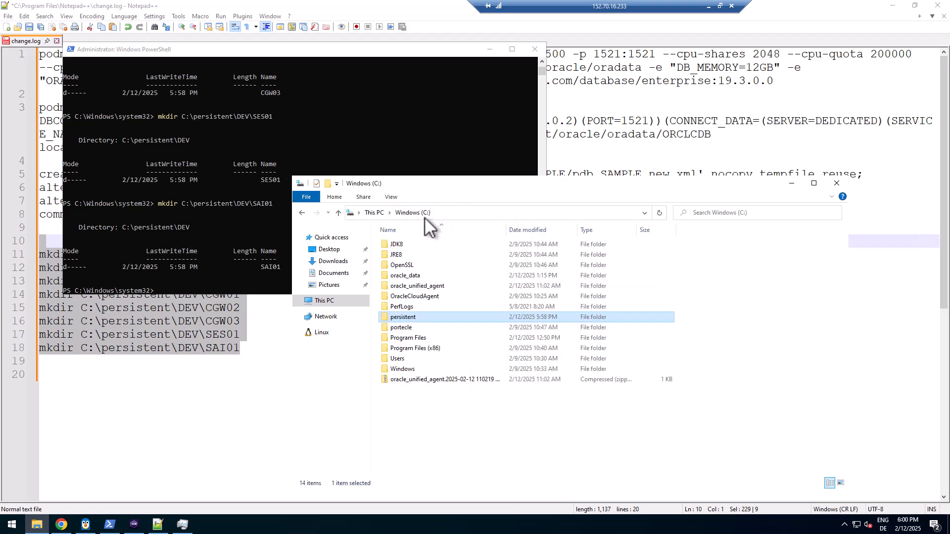
right_click(399, 317)
click(434, 508)
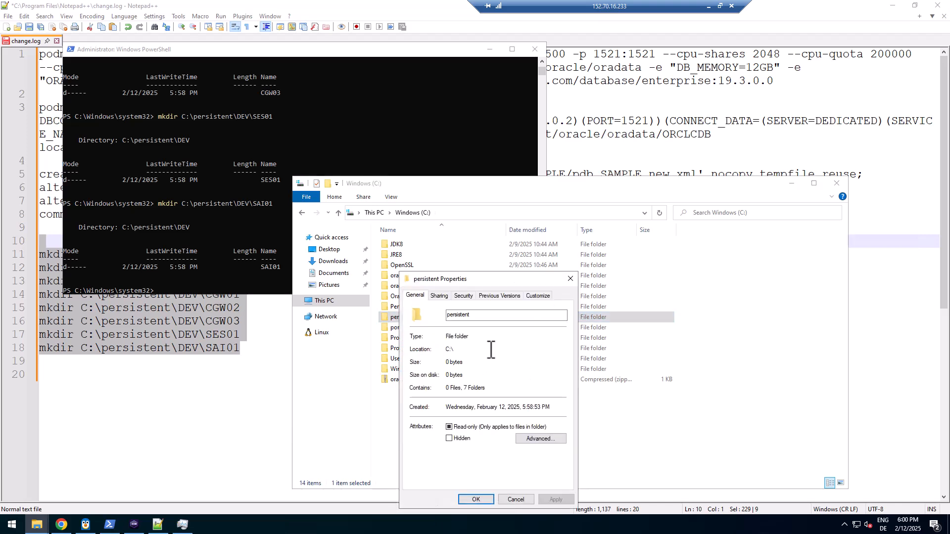
click(464, 296)
drag(487, 280, 512, 219)
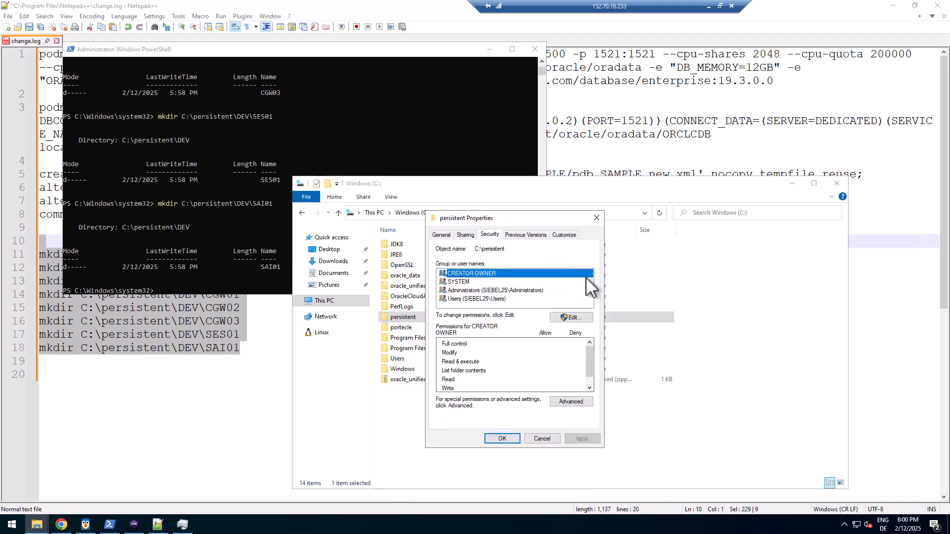
Add the Everyone group with Full control allowed and confirm both dialogs
click(577, 319)
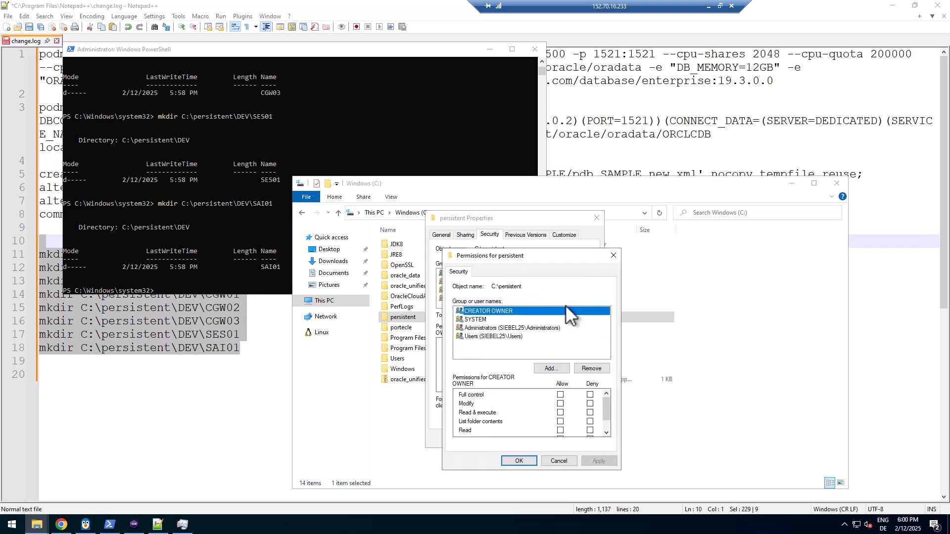
click(545, 368)
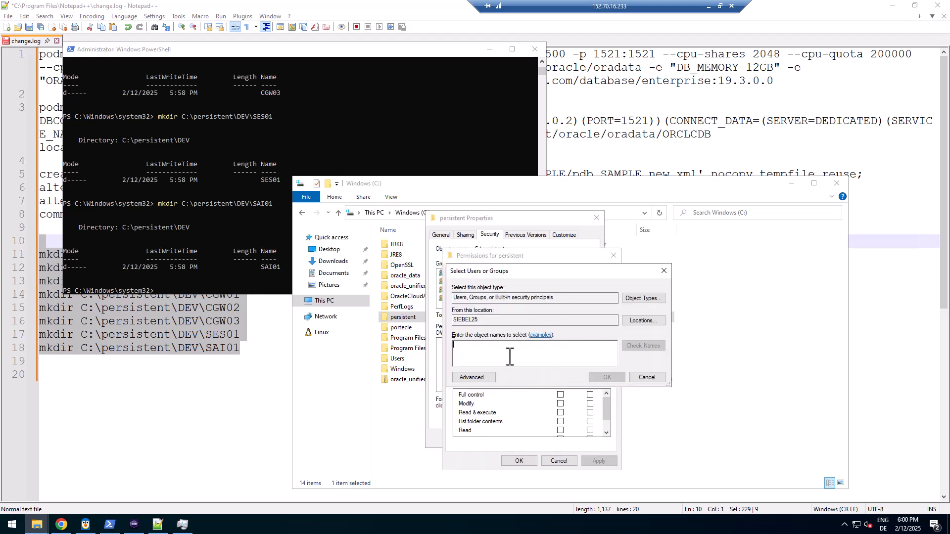
text(Everyone)
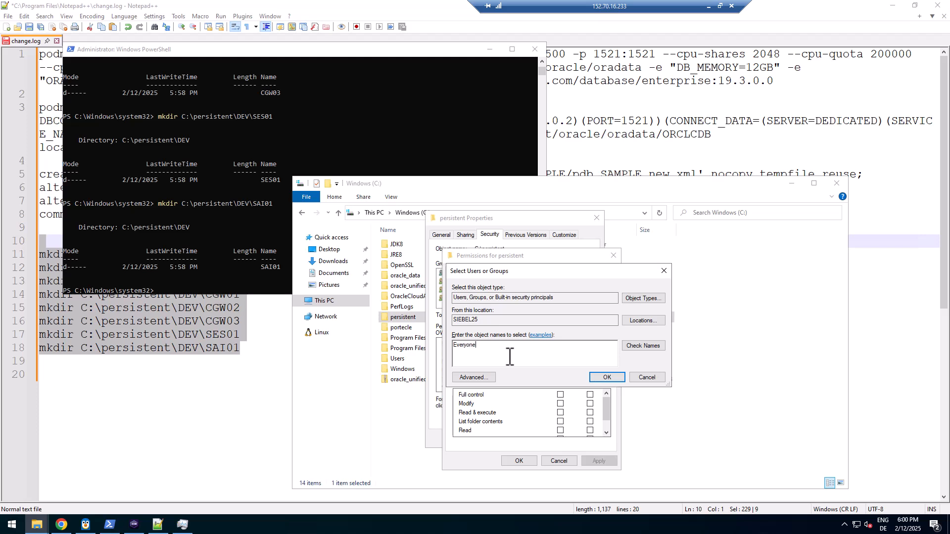
key(Return)
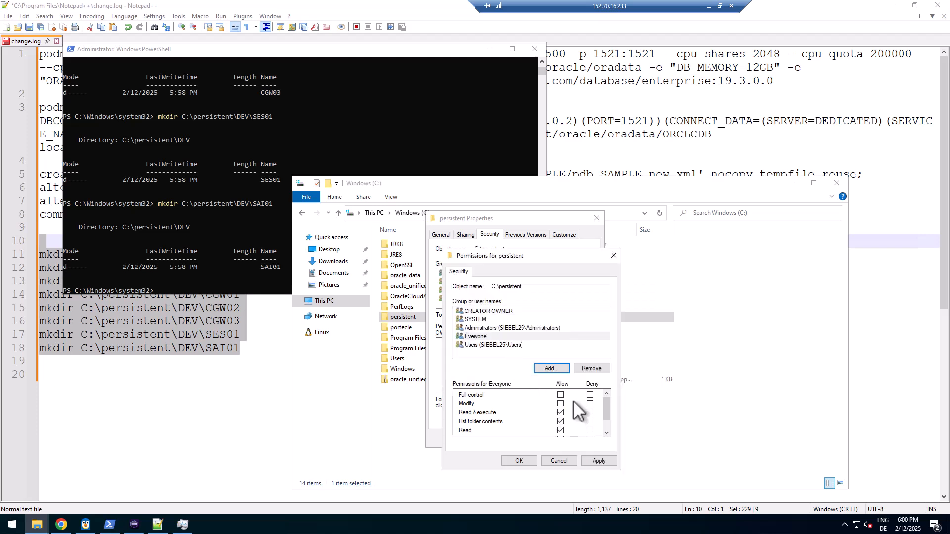
click(560, 395)
click(519, 461)
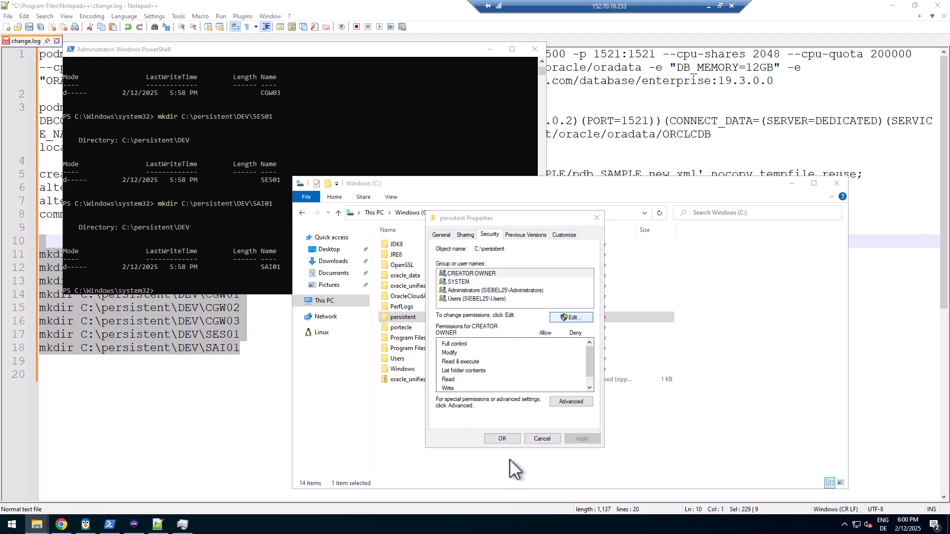
click(514, 438)
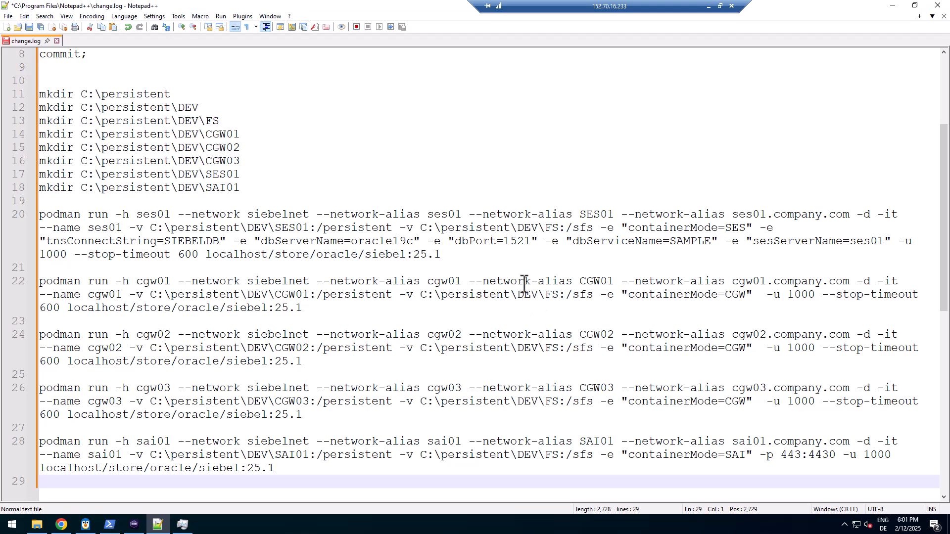
double_click(57, 217)
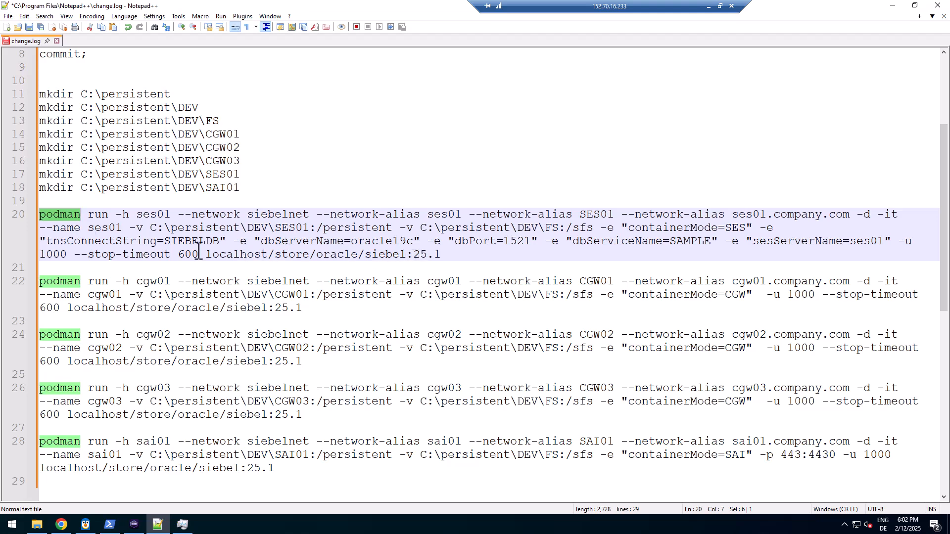
double_click(224, 255)
drag(206, 254, 456, 255)
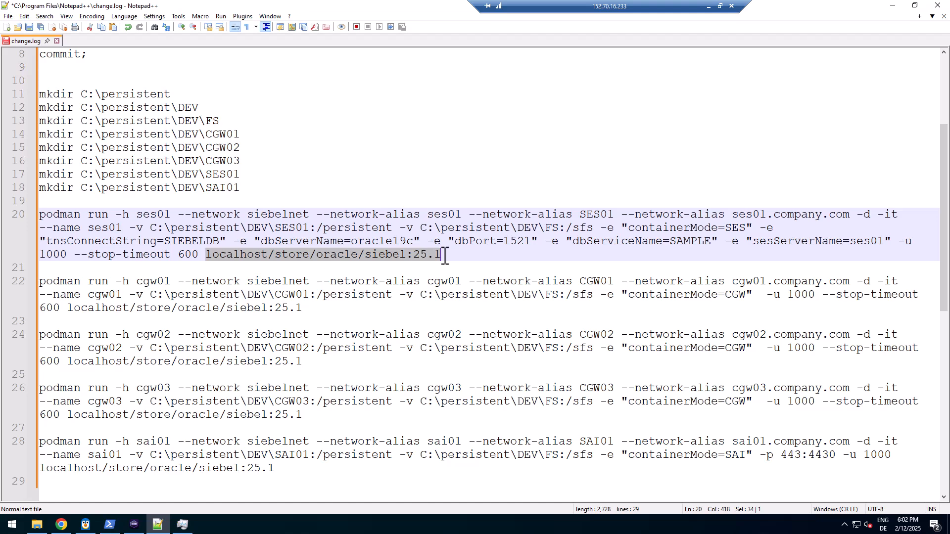
double_click(97, 214)
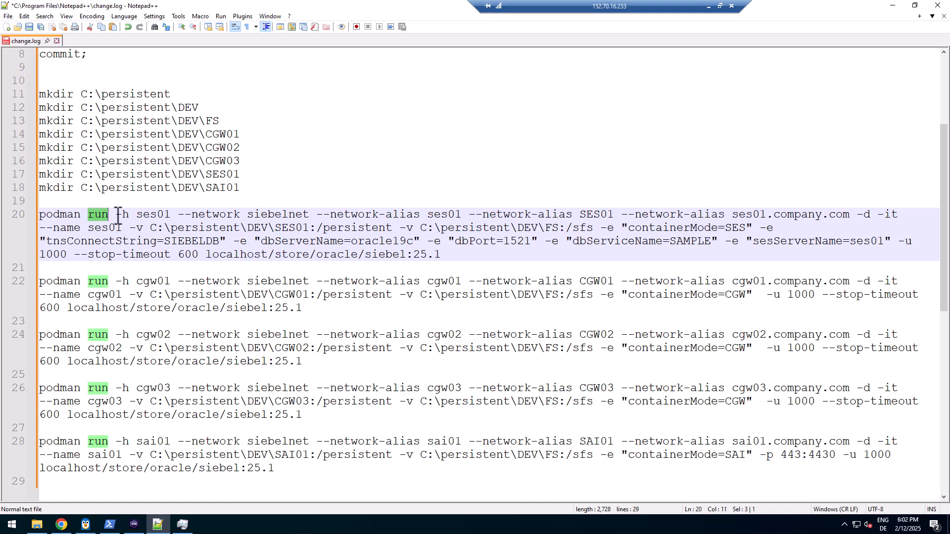
drag(118, 214, 129, 214)
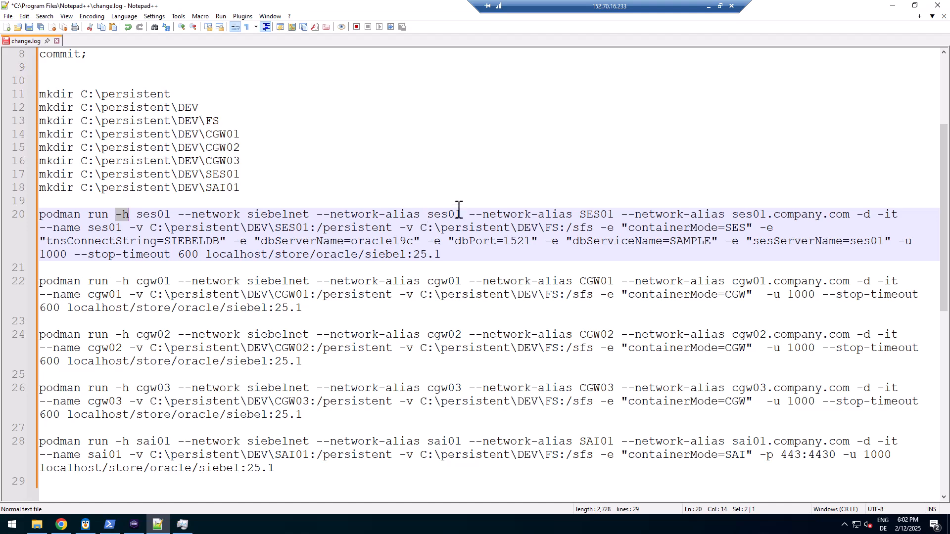
drag(178, 214, 615, 215)
double_click(495, 214)
double_click(608, 216)
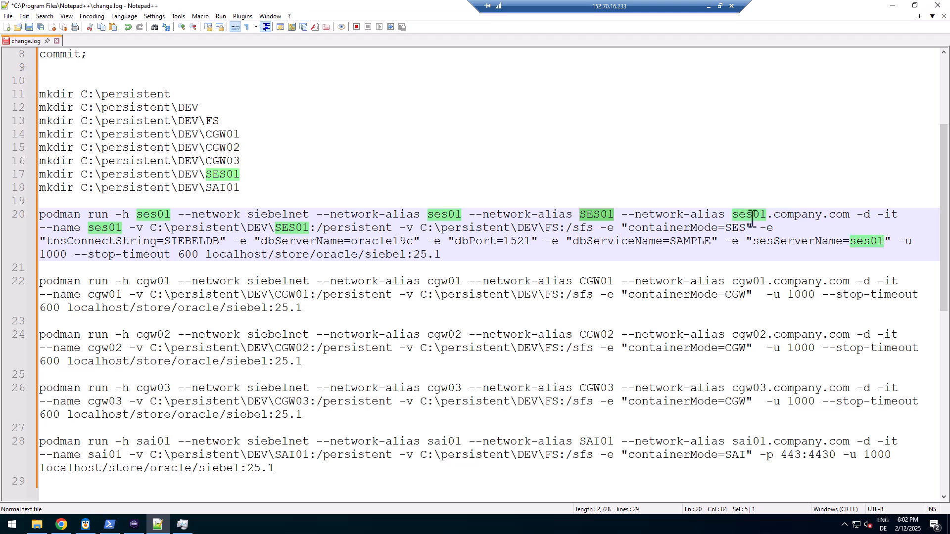
click(811, 216)
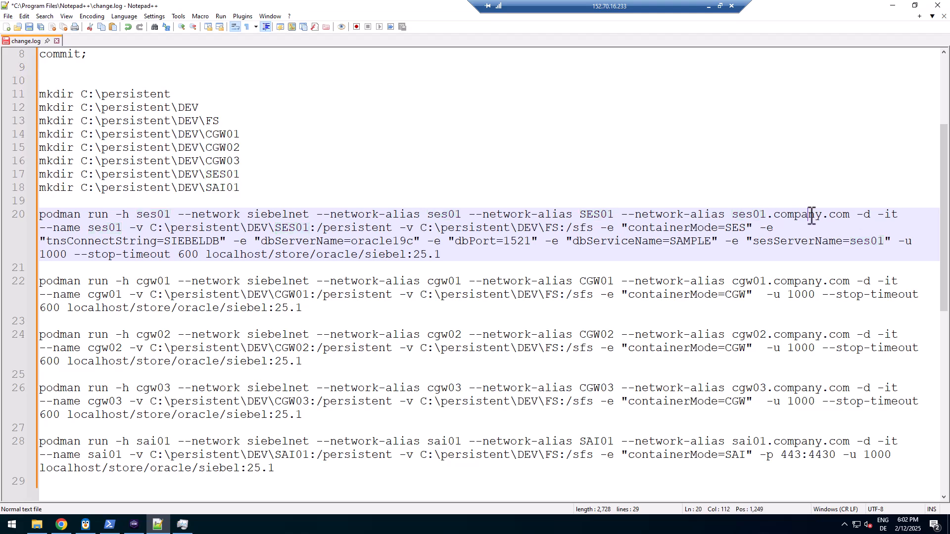
drag(813, 215, 845, 214)
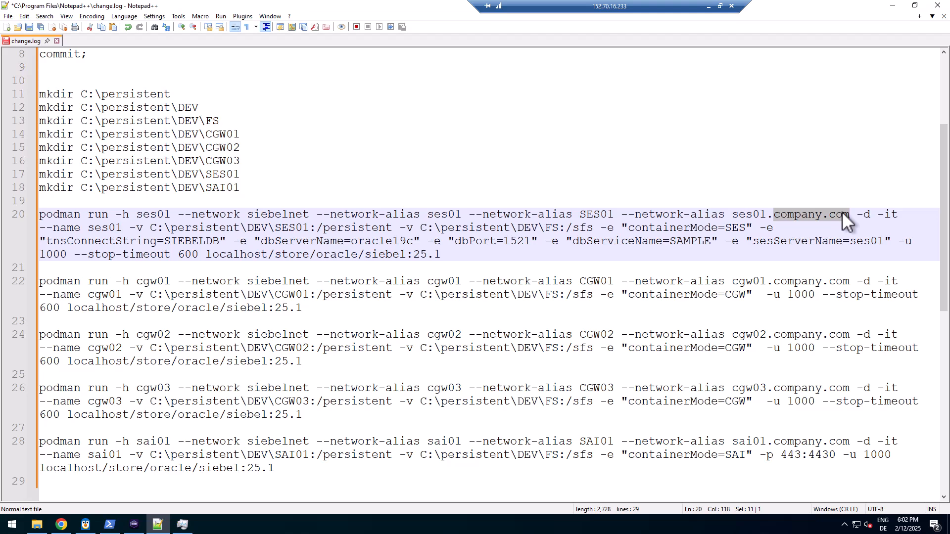
double_click(105, 229)
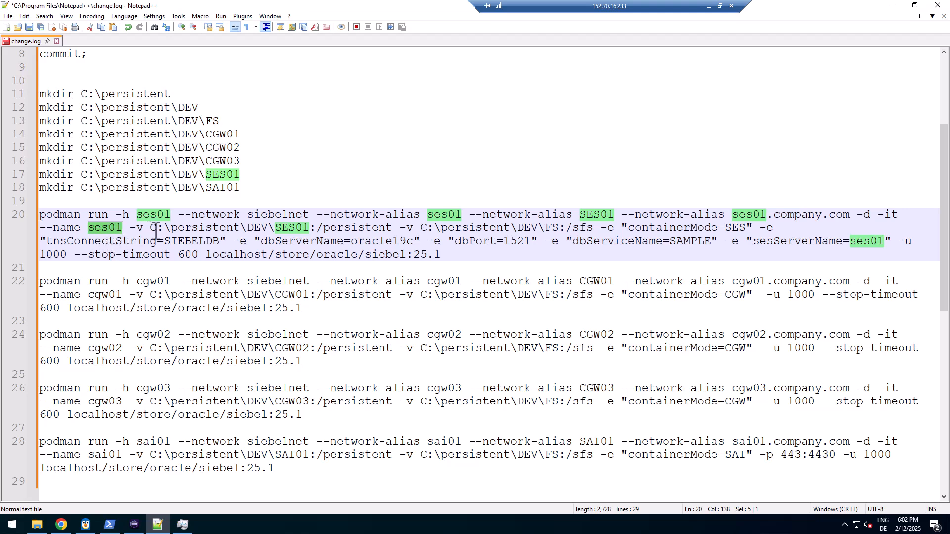
drag(151, 229, 309, 229)
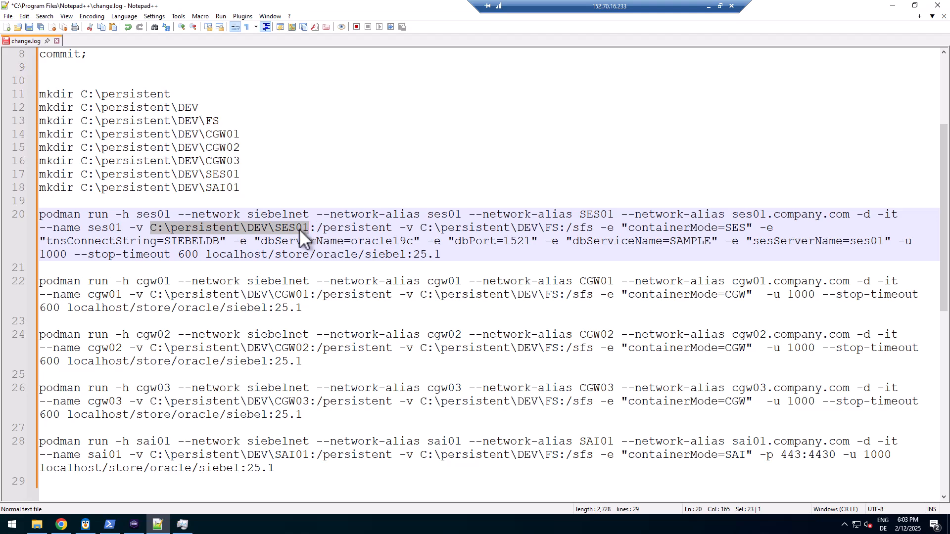
double_click(299, 228)
drag(317, 228, 396, 229)
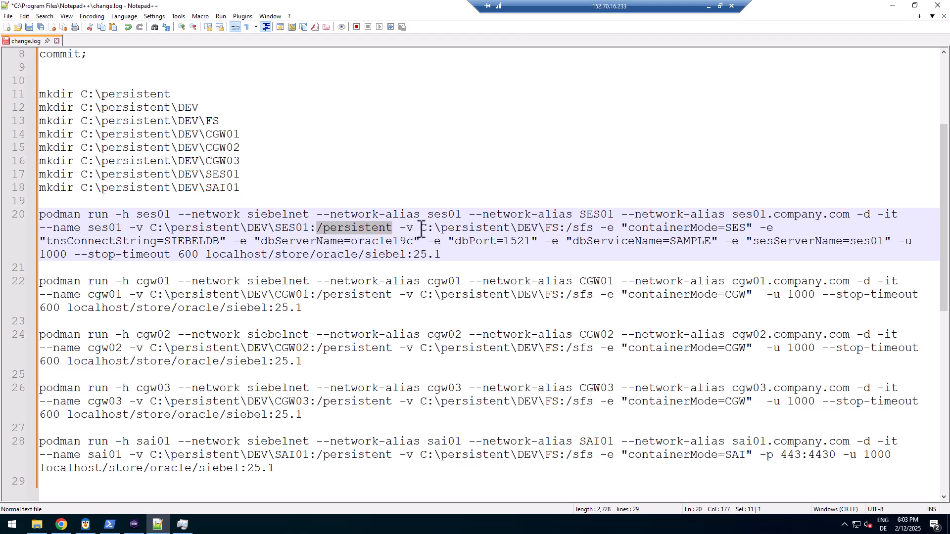
drag(422, 230, 558, 230)
double_click(553, 228)
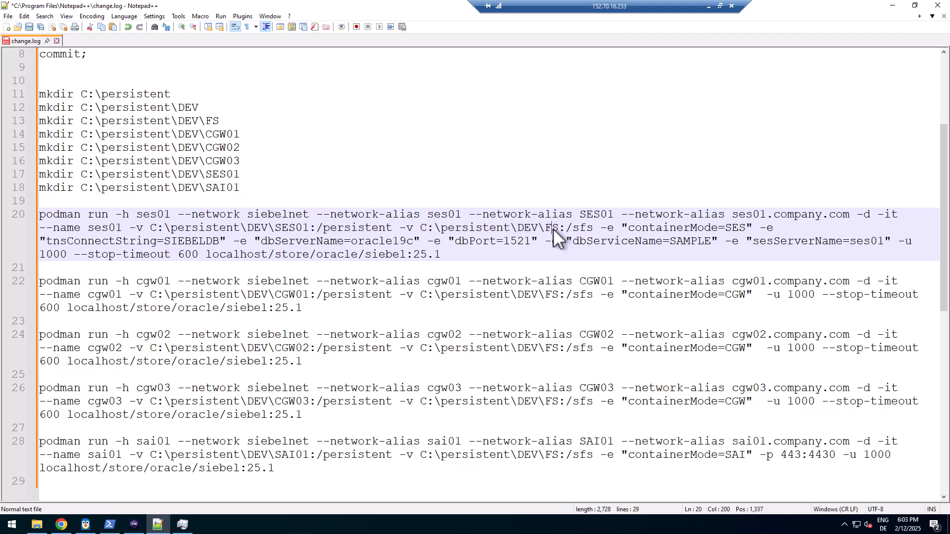
double_click(584, 229)
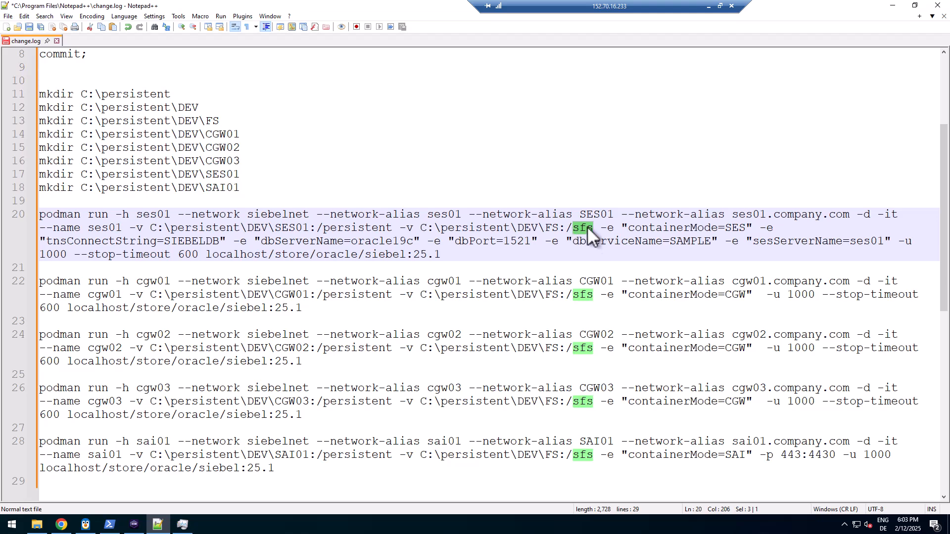
click(632, 229)
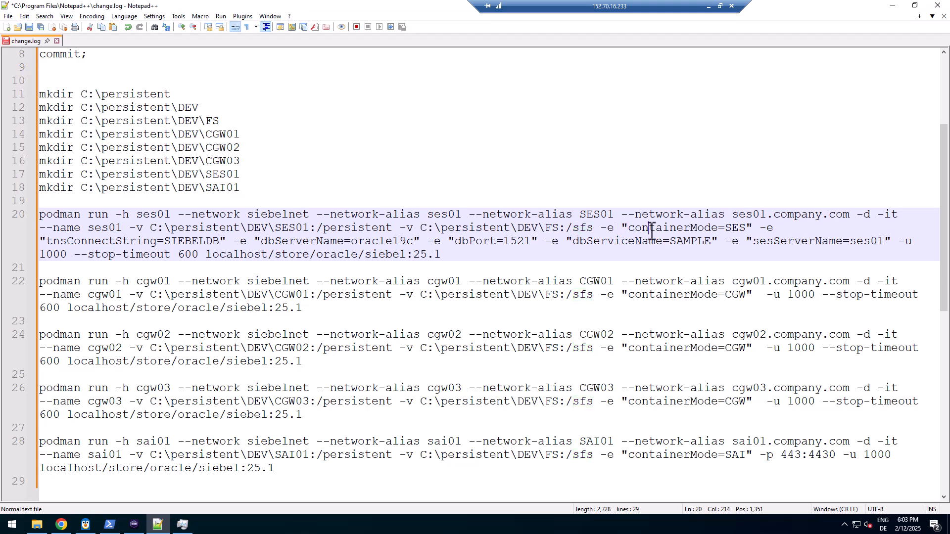
double_click(648, 228)
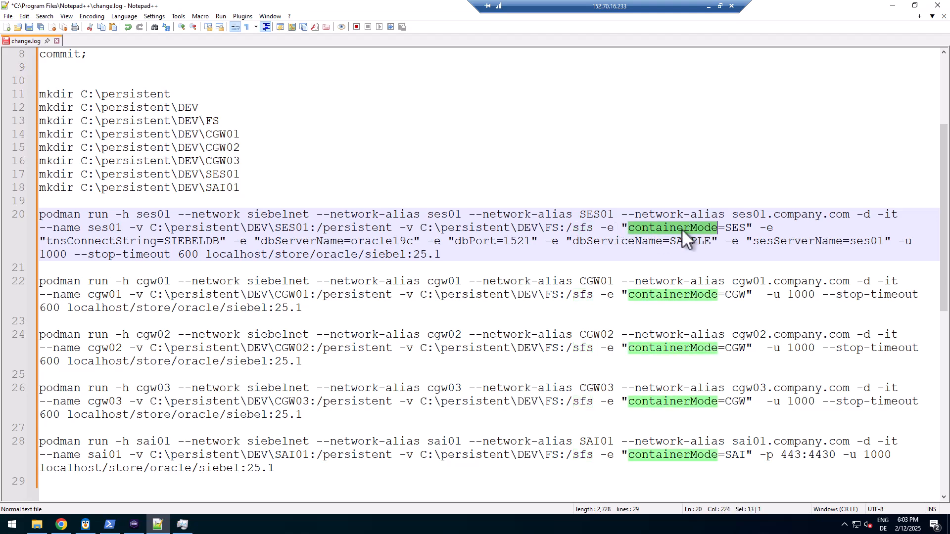
double_click(742, 229)
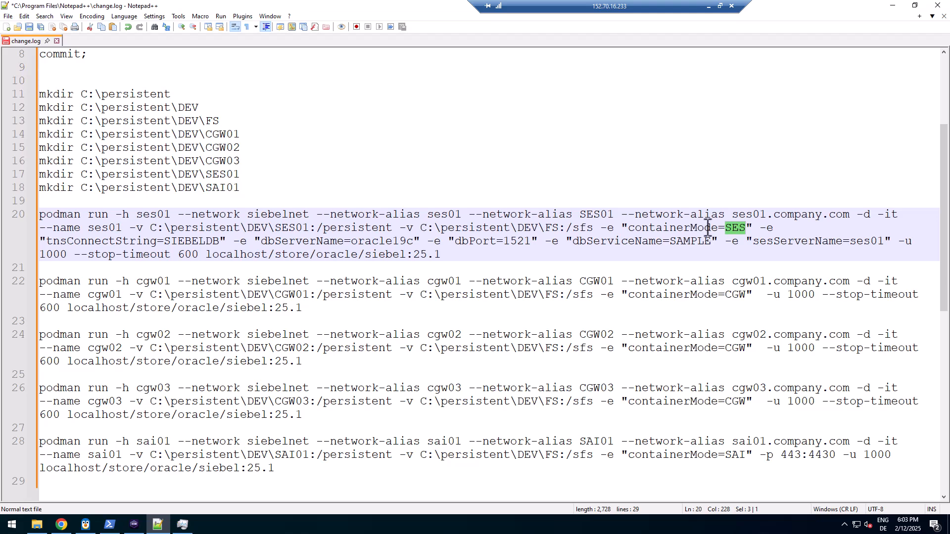
double_click(708, 229)
double_click(736, 230)
double_click(736, 295)
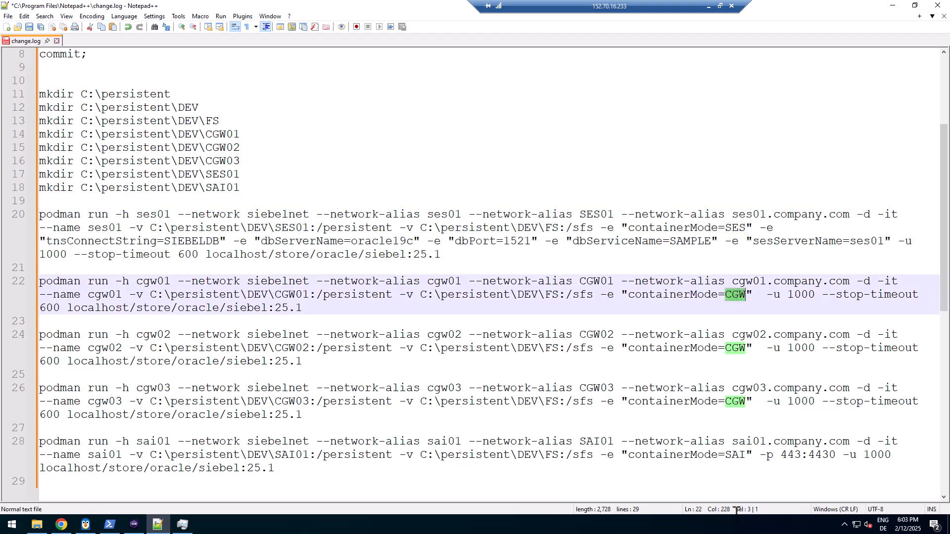
double_click(739, 456)
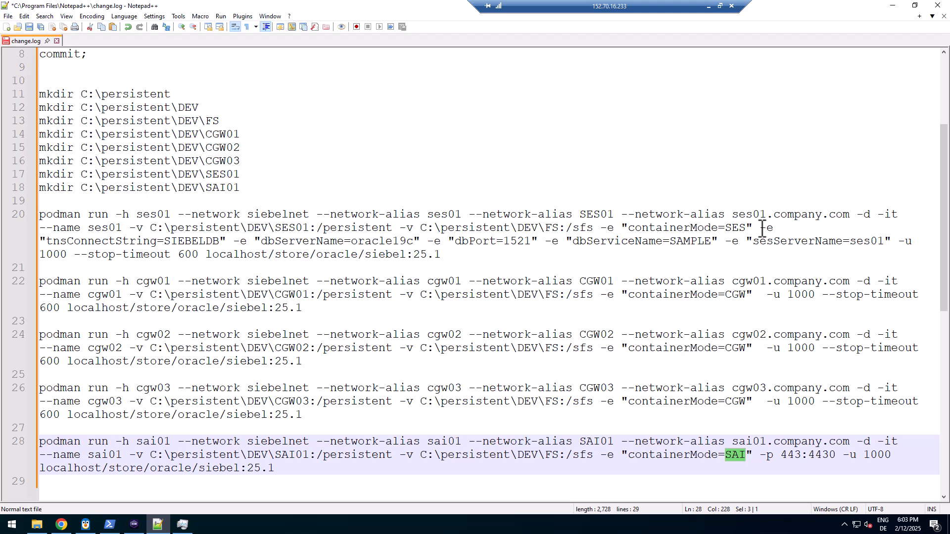
drag(760, 228, 776, 229)
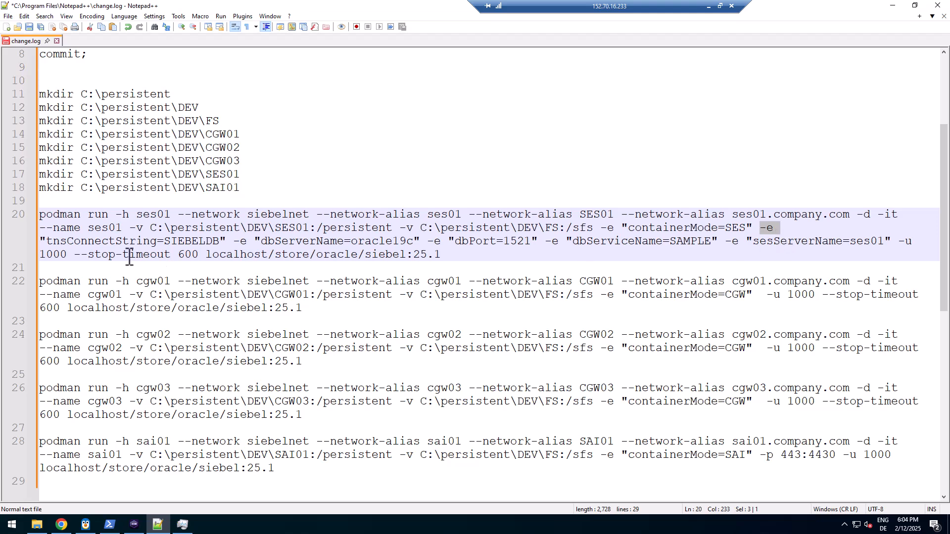
double_click(122, 242)
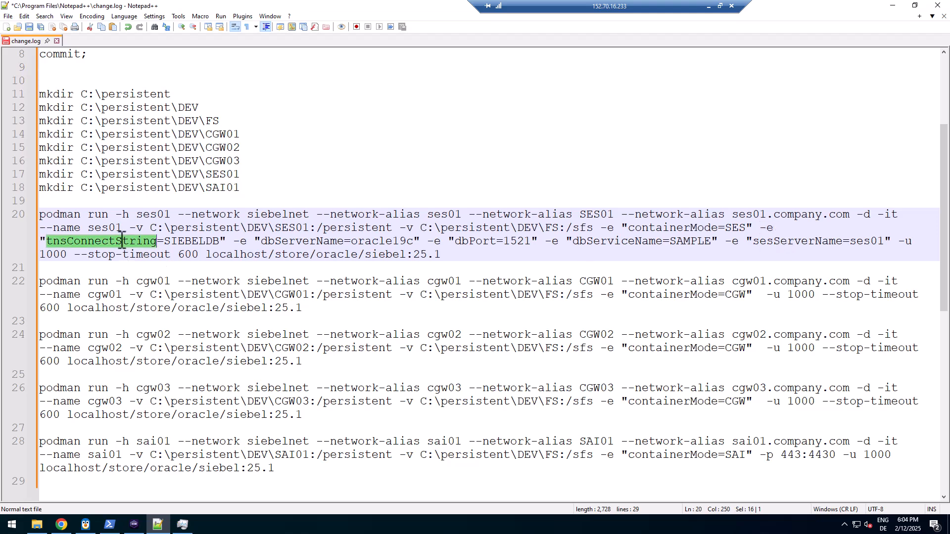
double_click(191, 241)
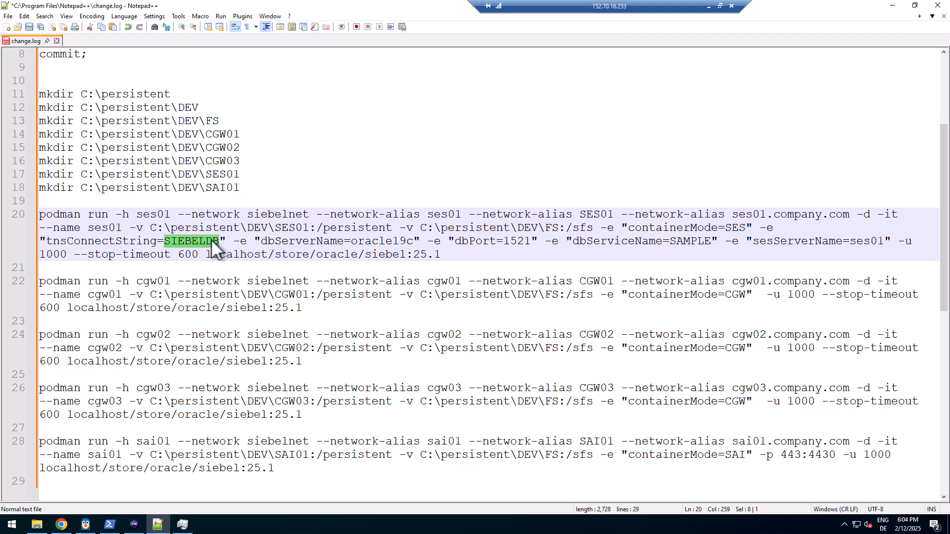
double_click(319, 241)
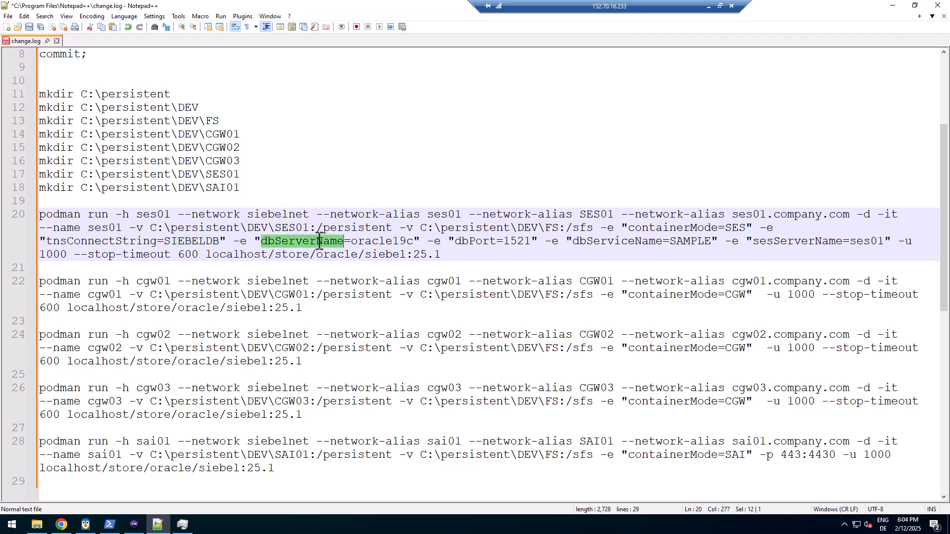
double_click(381, 243)
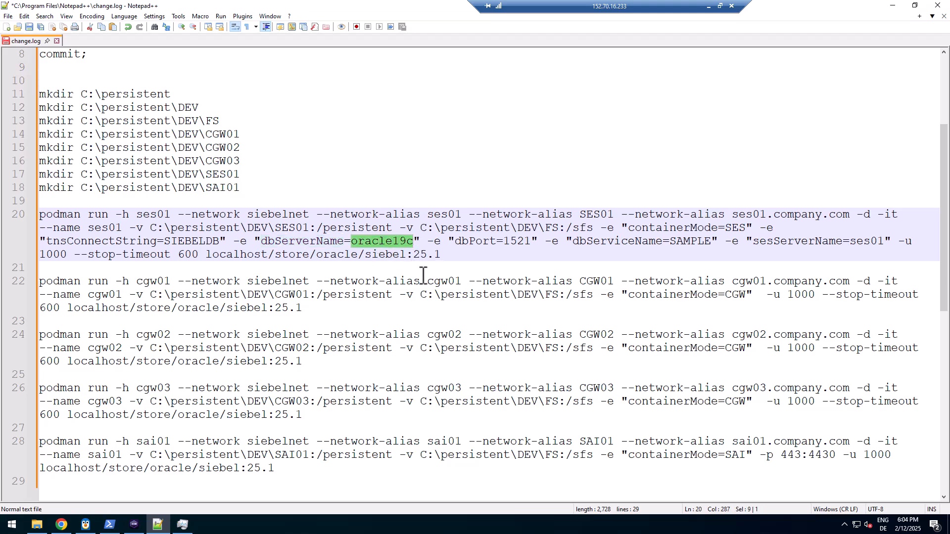
scroll(423, 276, up, 4)
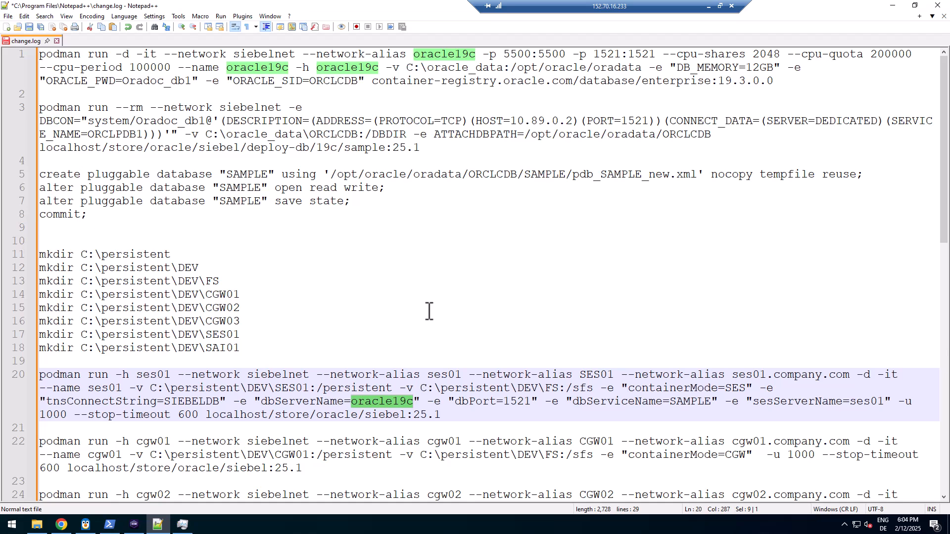
Review the database port 1521 and SAMPLE service name in change.log
scroll(429, 311, down, 4)
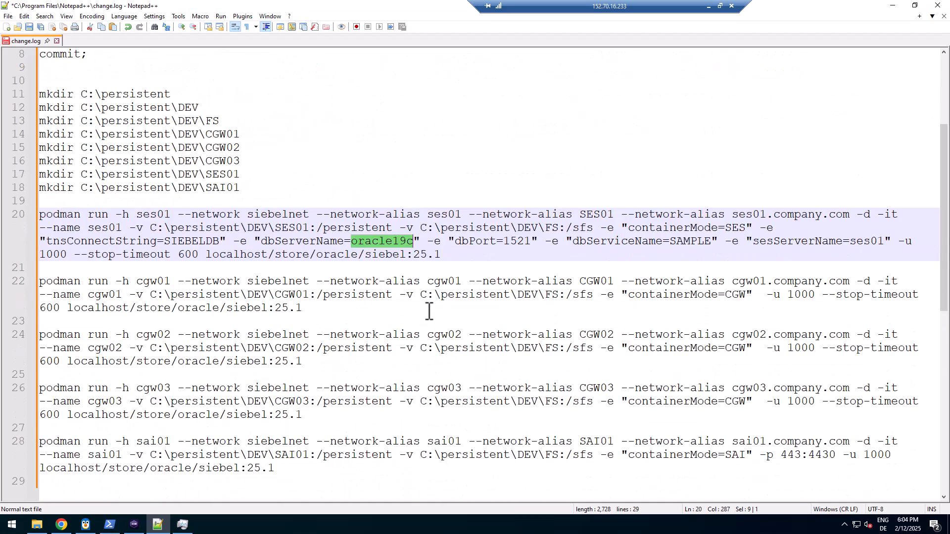
double_click(513, 242)
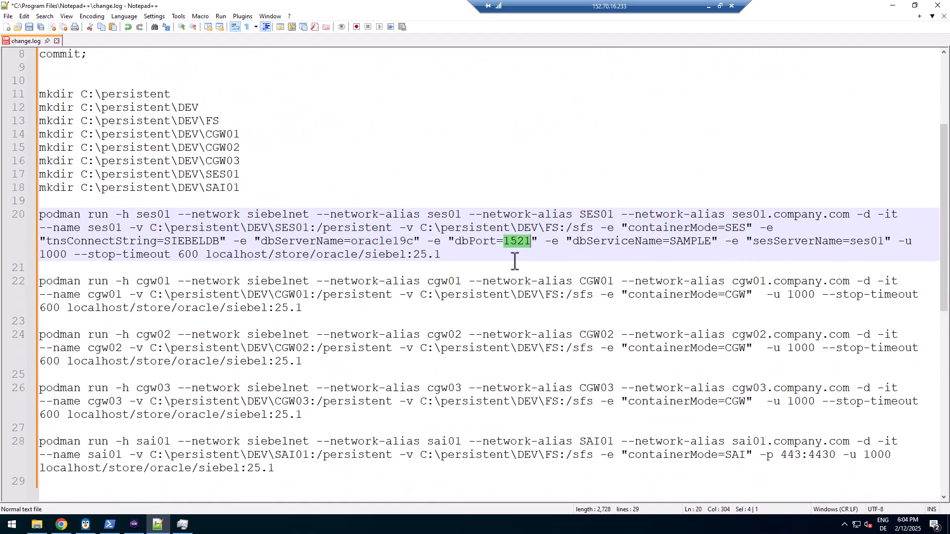
double_click(687, 243)
scroll(613, 220, up, 4)
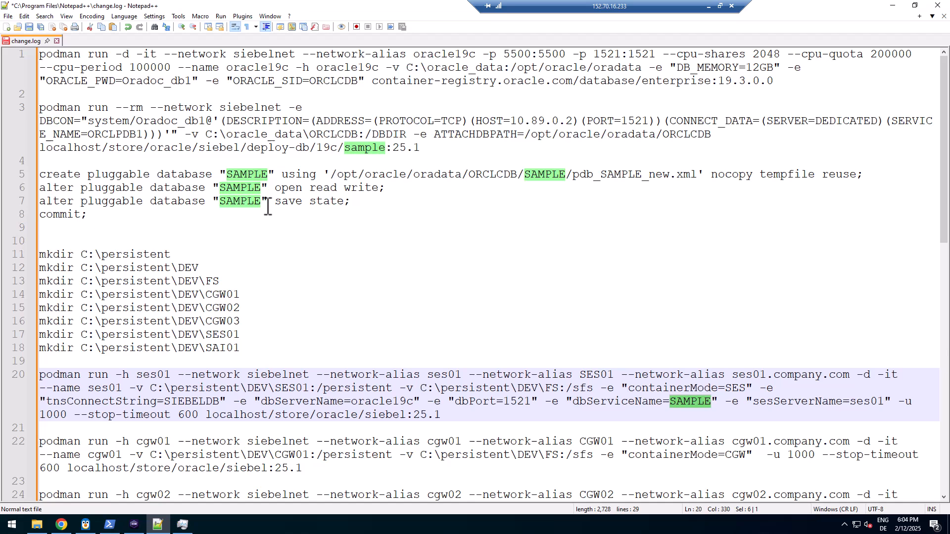
double_click(240, 188)
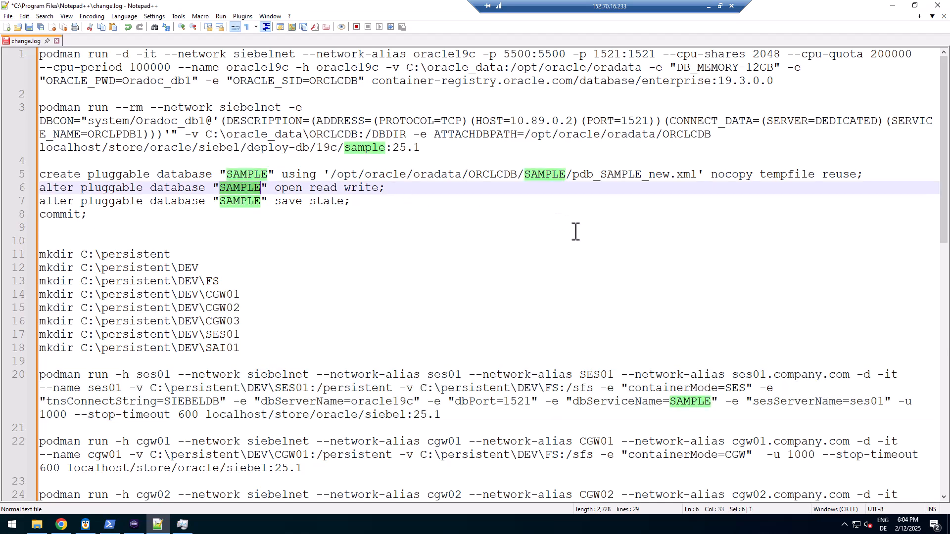
scroll(705, 307, down, 2)
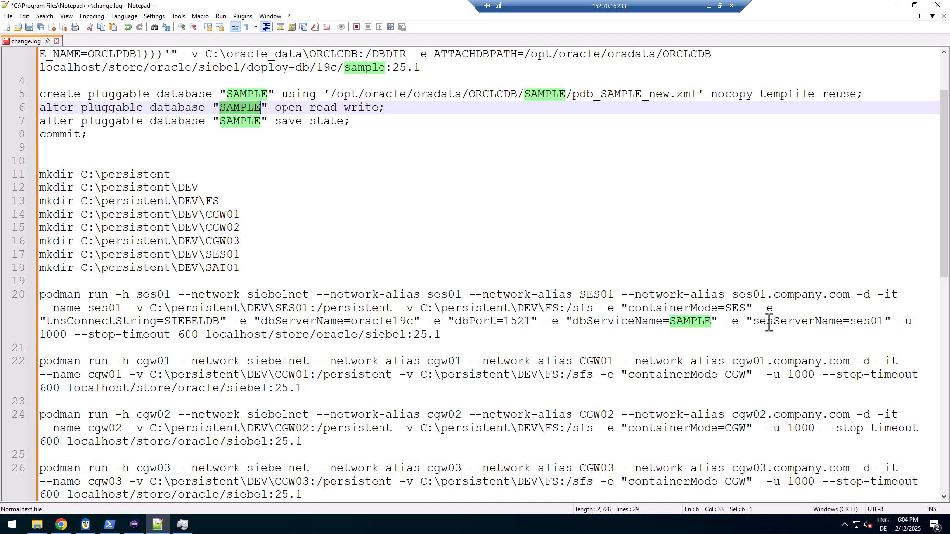
Select the ses01 command's sesServerName, -u 1000, --stop-timeout 600 and siebel:25.1 image
double_click(794, 322)
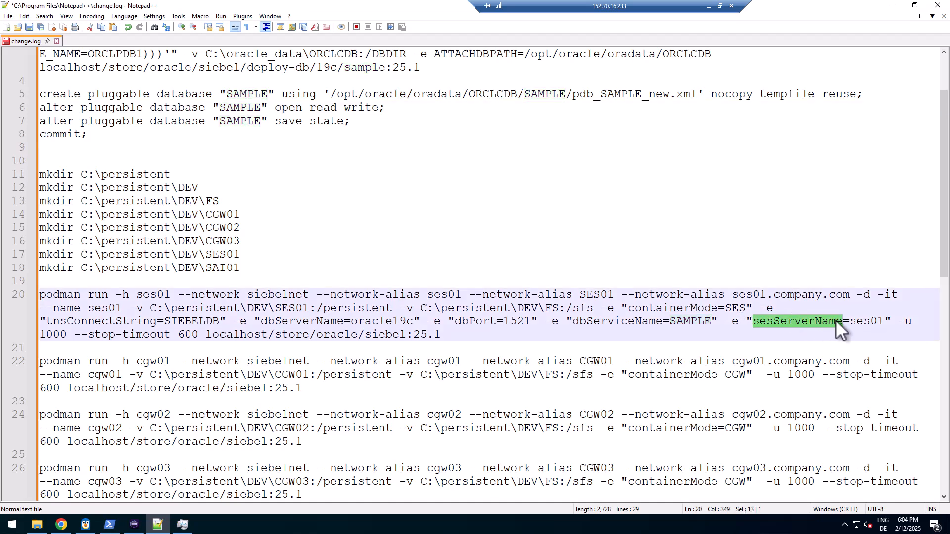
double_click(864, 322)
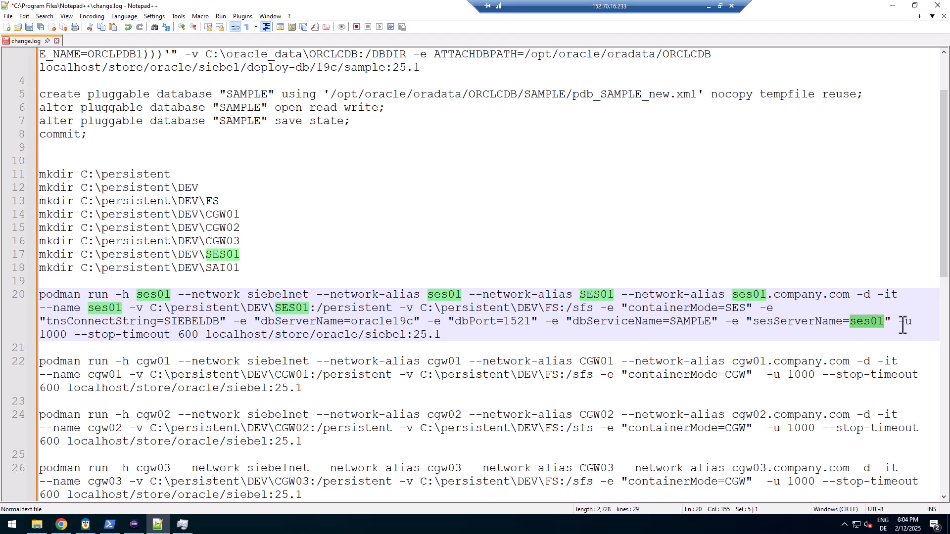
drag(898, 322, 69, 335)
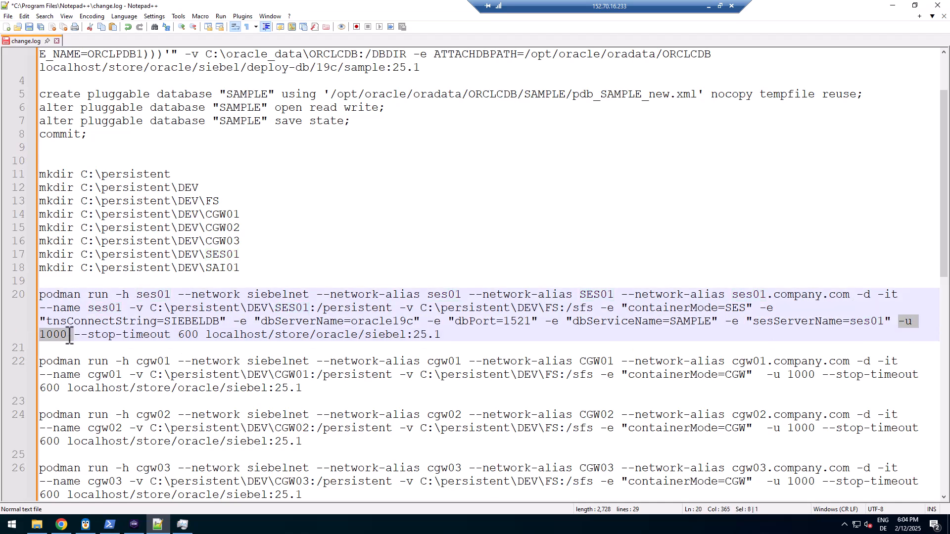
double_click(65, 336)
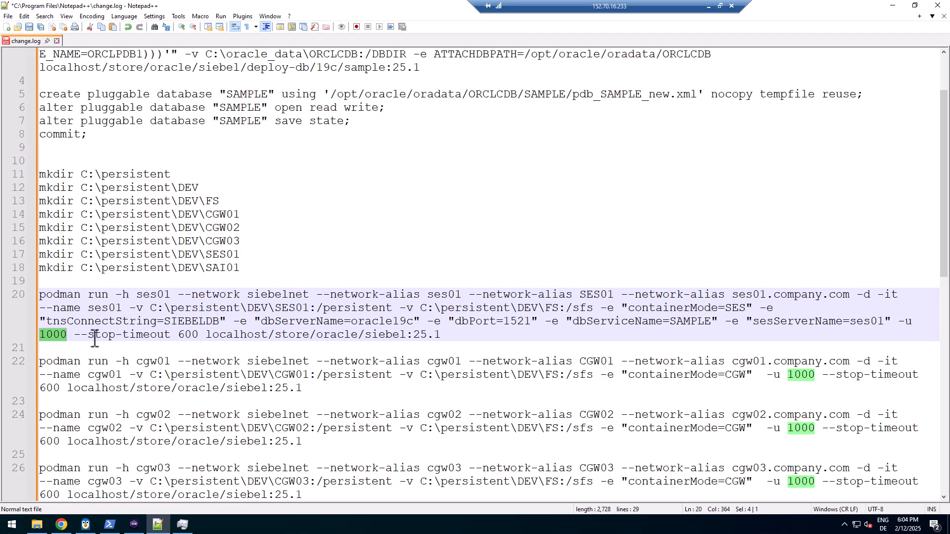
drag(79, 339, 152, 334)
drag(199, 335, 200, 335)
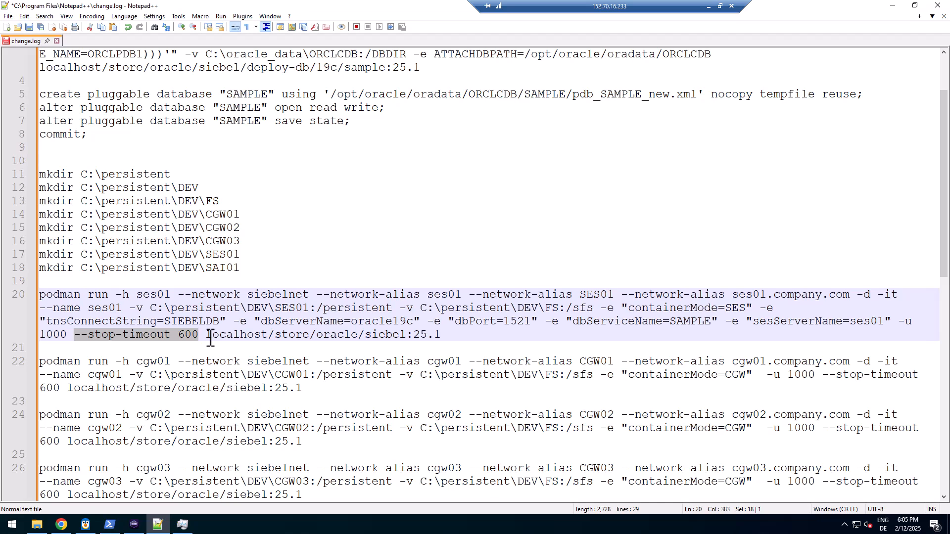
drag(207, 335, 30, 298)
key(ctrl+c)
click(444, 336)
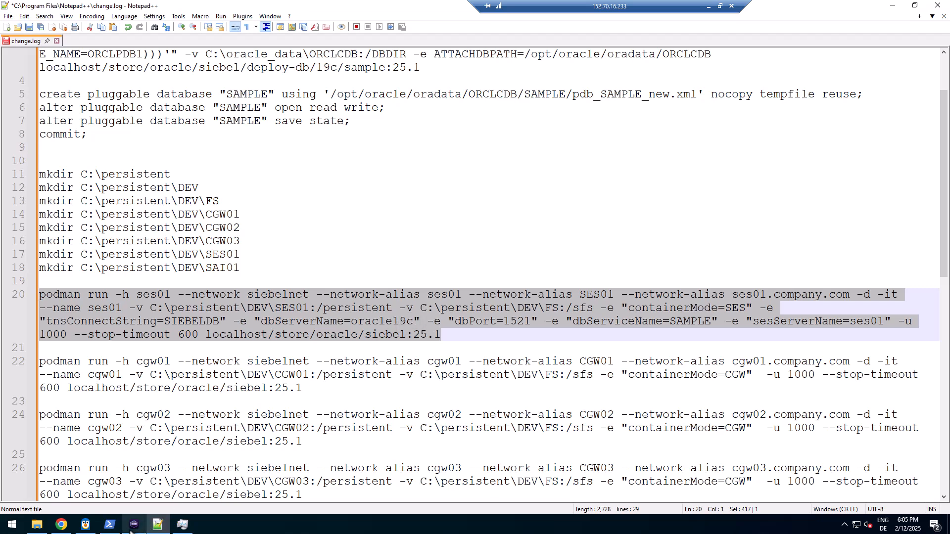
Clear PowerShell and paste the ses01 podman run command to start the container
click(110, 524)
text(cls)
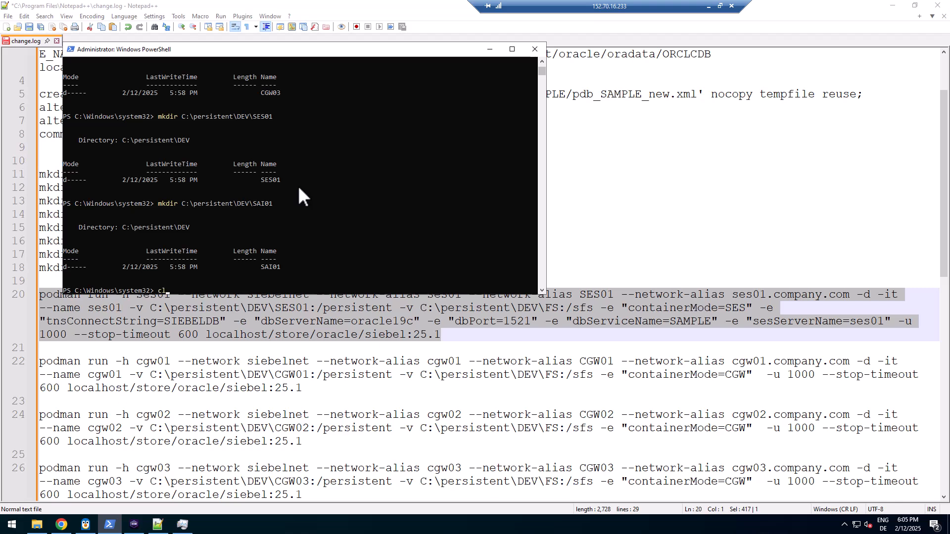
key(Return)
right_click(298, 184)
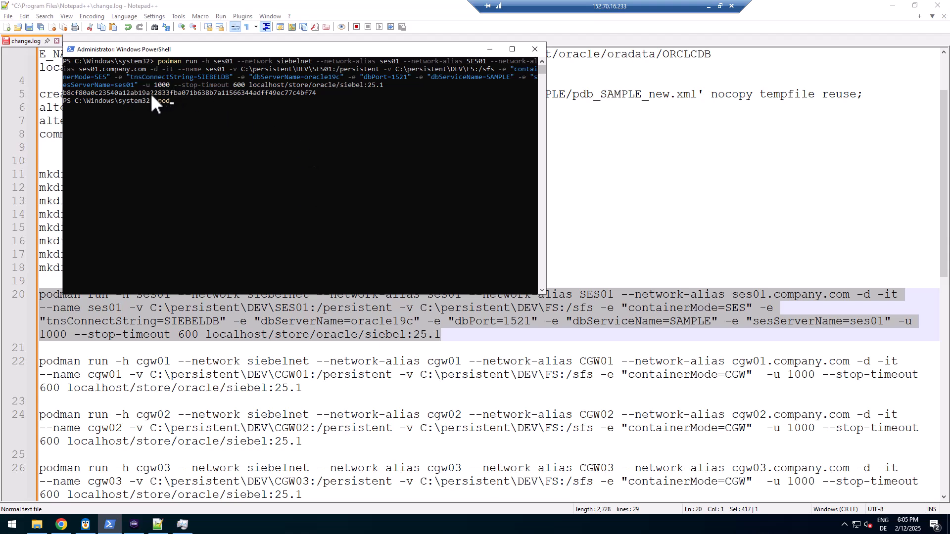
Run podman ps to confirm ses01 runs alongside oracle19c, then switch to Podman Desktop
text(podman ps)
key(Return)
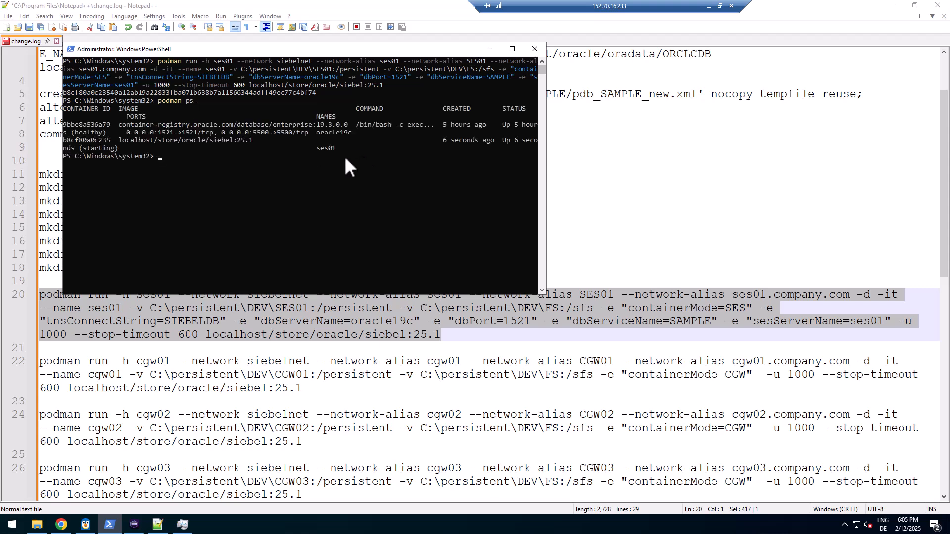
click(136, 527)
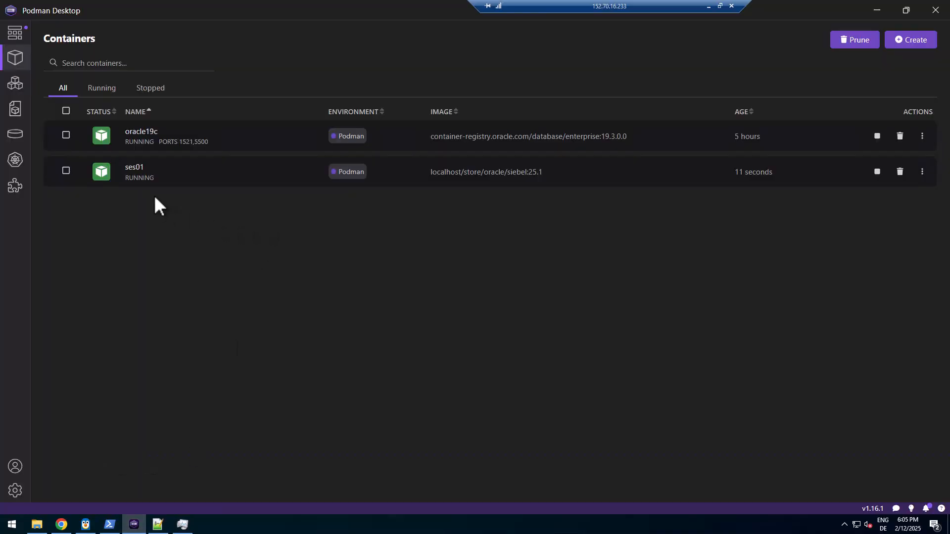
Open ses01's Logs and check the SIEBELDB oracle19c:1521/SAMPLE string and final sleep infinity
click(134, 174)
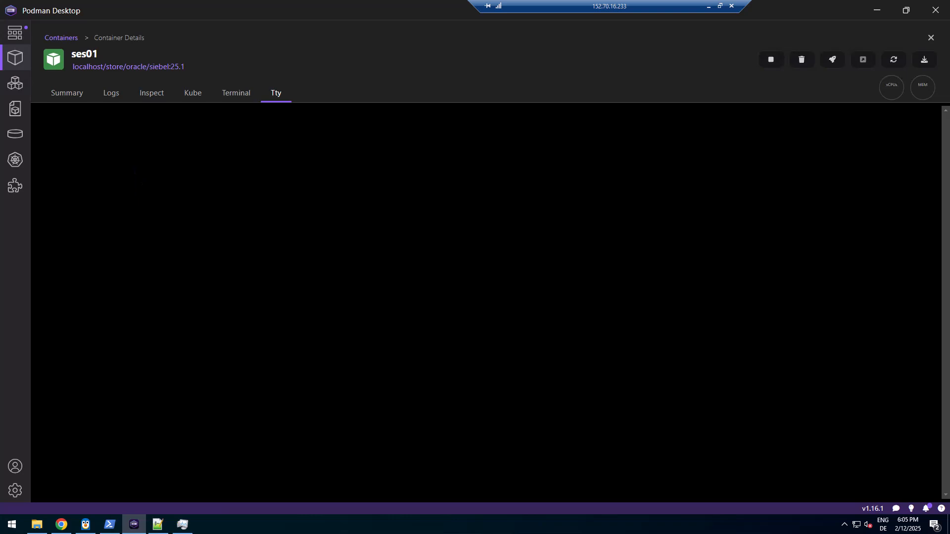
click(116, 97)
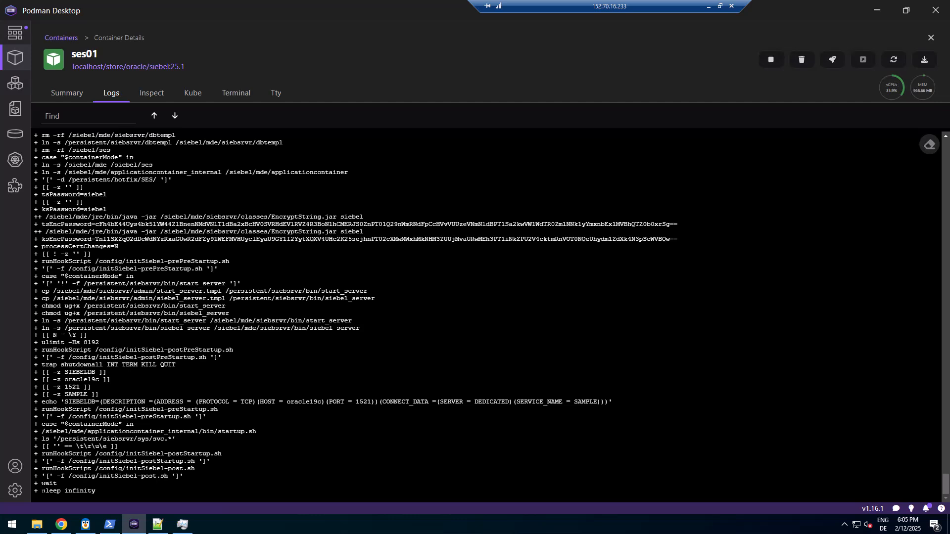
scroll(490, 317, up, 5)
drag(65, 402, 613, 402)
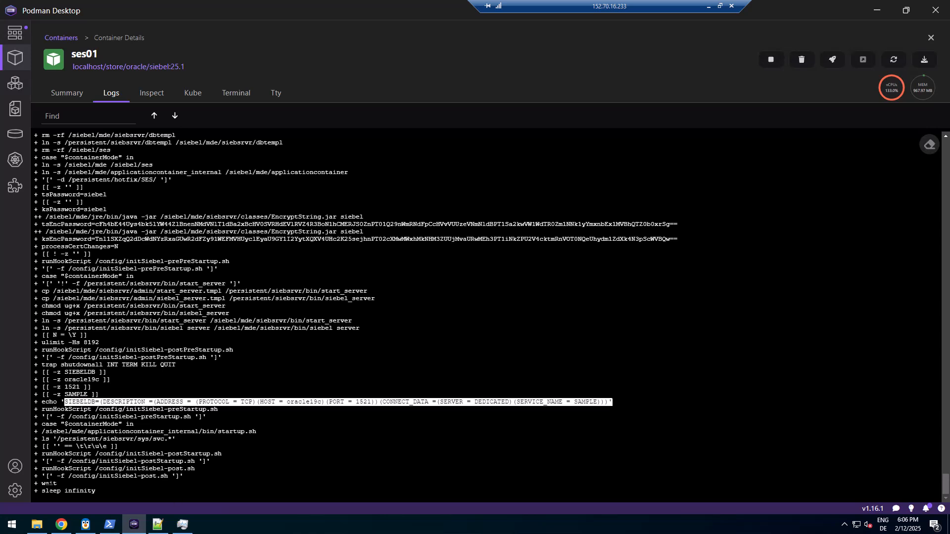
drag(42, 491, 107, 491)
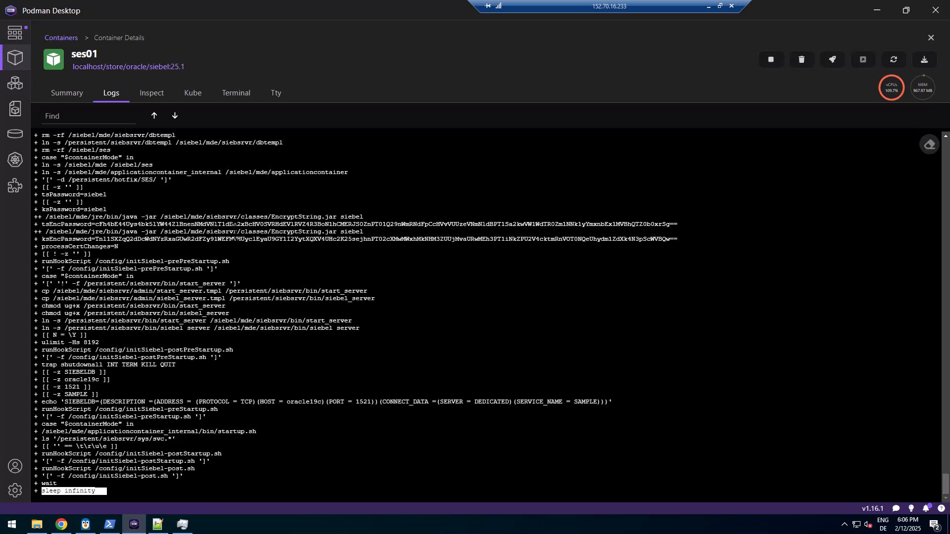
In the ses01 Terminal, run top -c to inspect the java process, then quit and clear
click(236, 100)
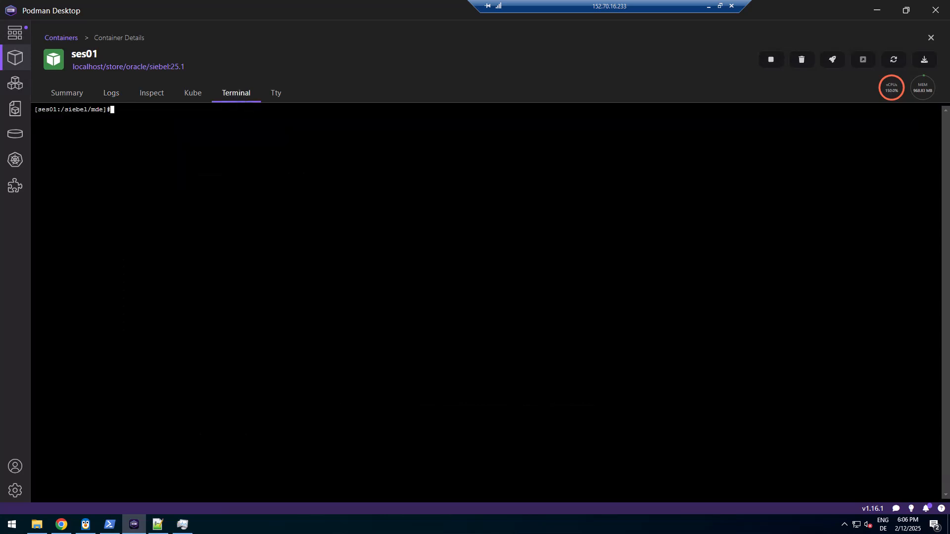
text(top -c)
key(Return)
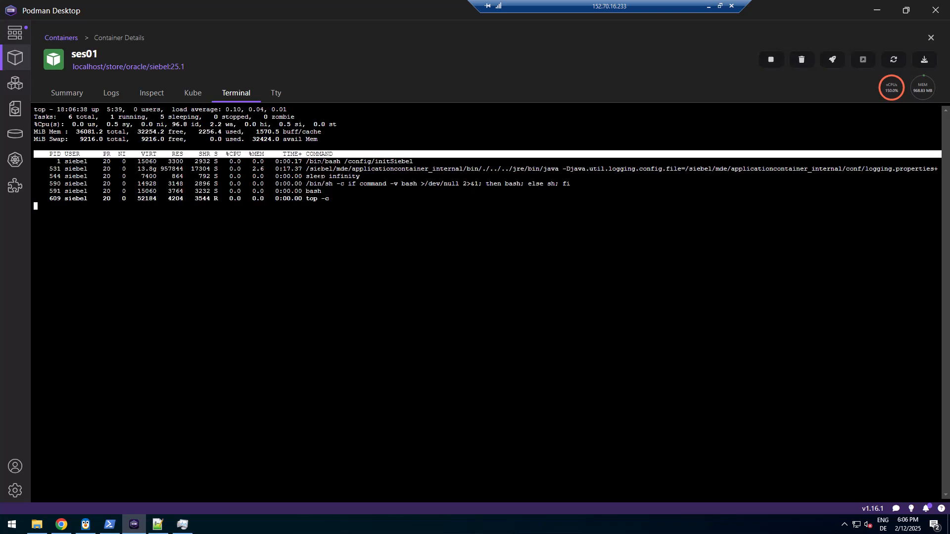
drag(320, 169, 634, 160)
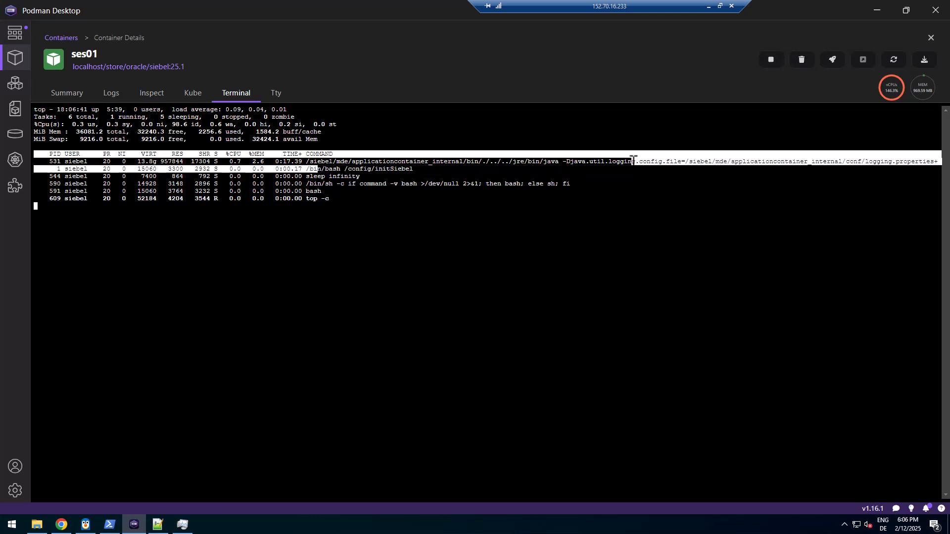
click(348, 161)
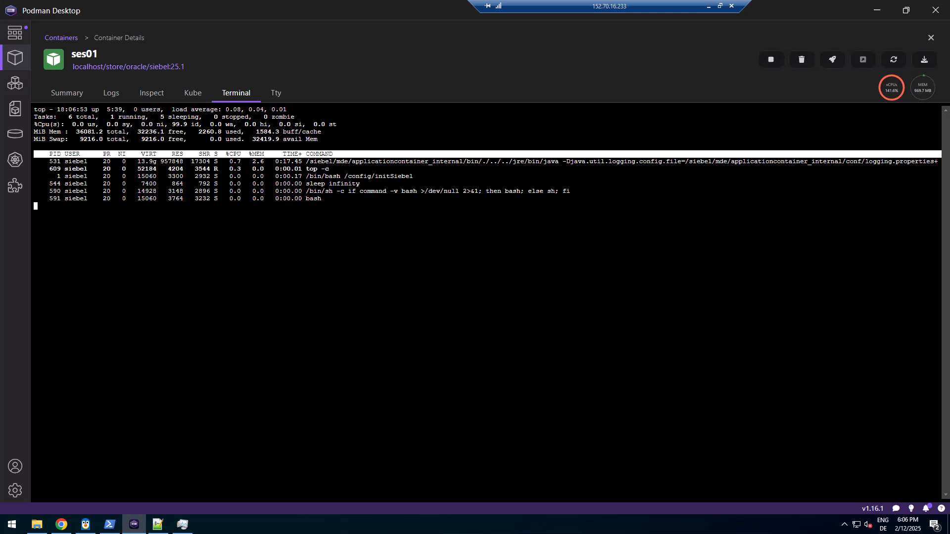
key(q)
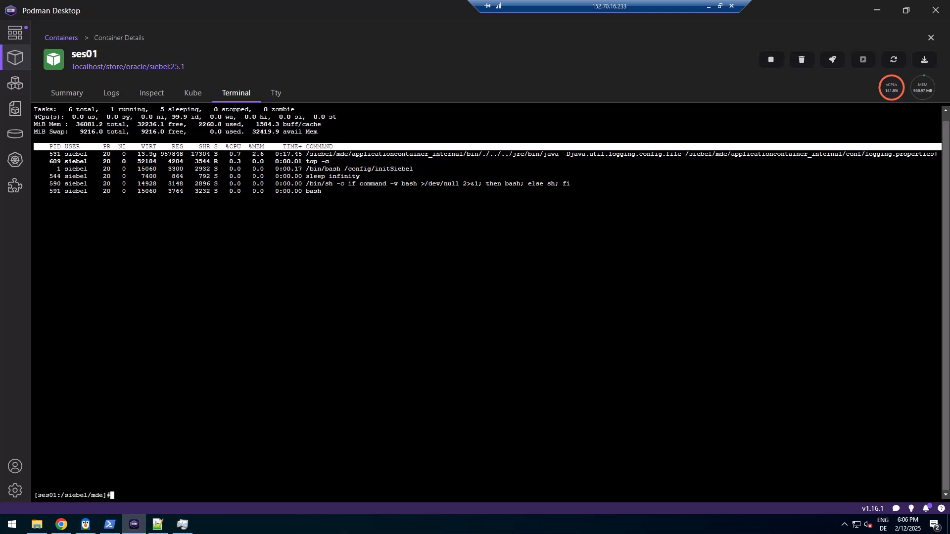
text(clear)
key(Return)
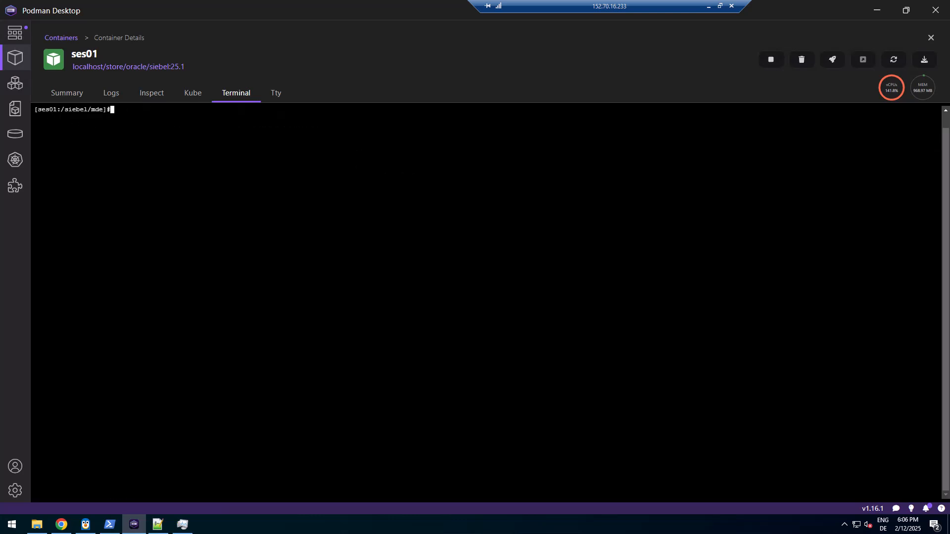
text(cd /config/)
In /config, list files to find tnsnames.ora and check env shows TNS_ADMIN=/config/
key(Return)
text(ls -ltr)
key(Return)
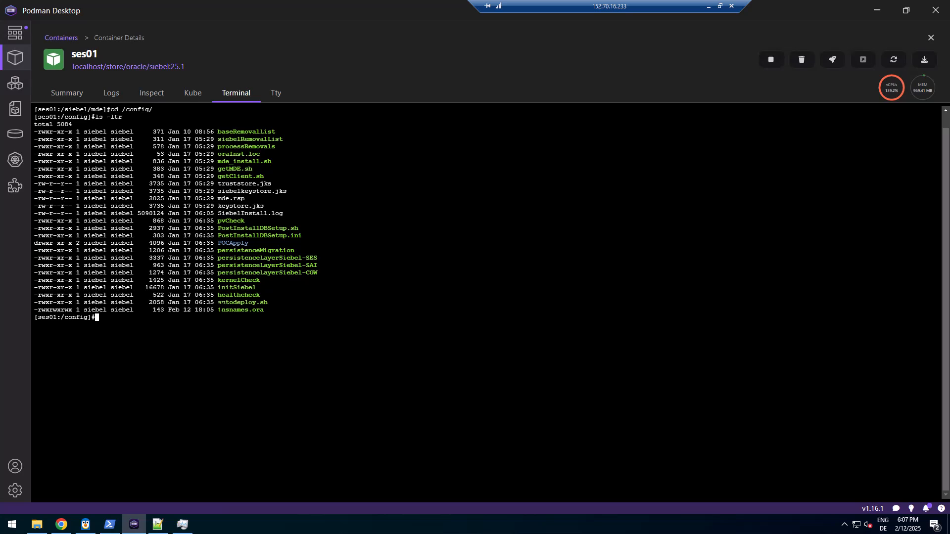
drag(218, 309, 269, 310)
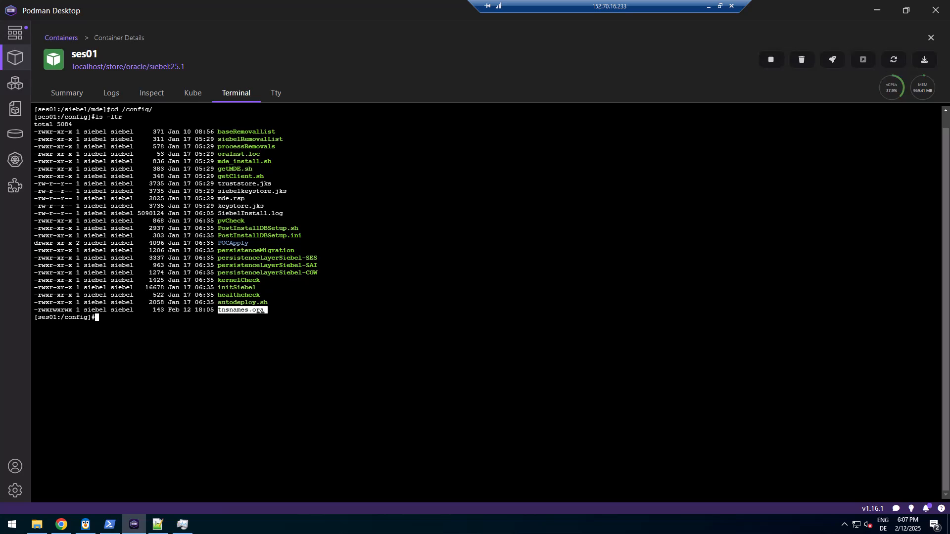
text(env)
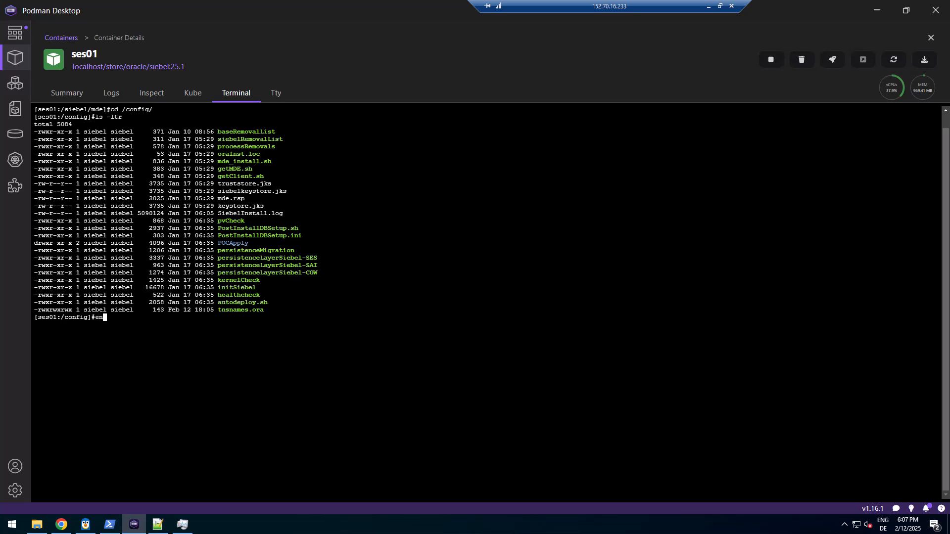
key(Return)
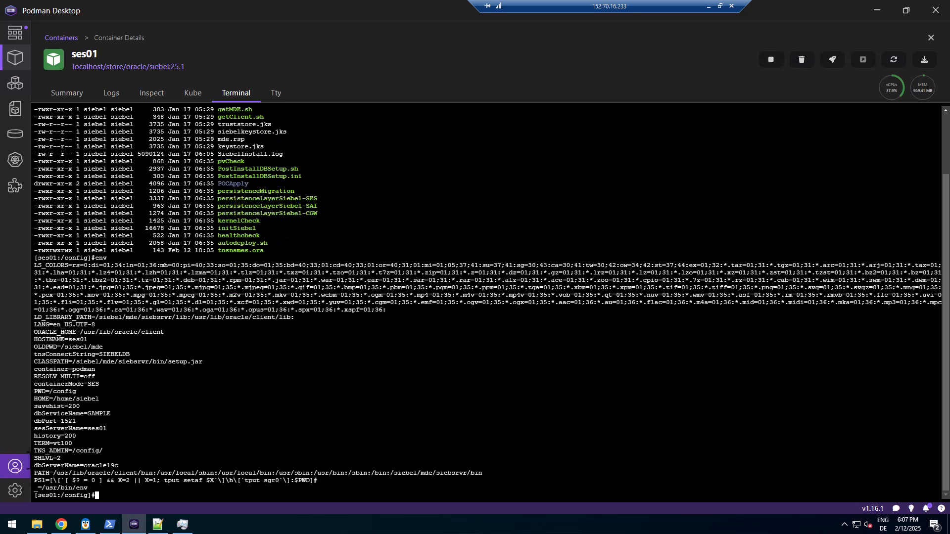
drag(34, 450, 107, 451)
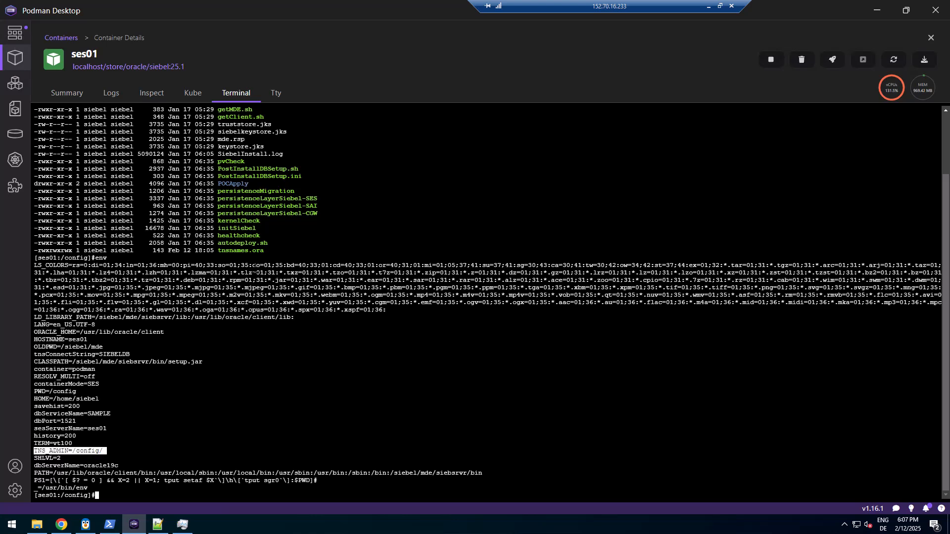
double_click(247, 249)
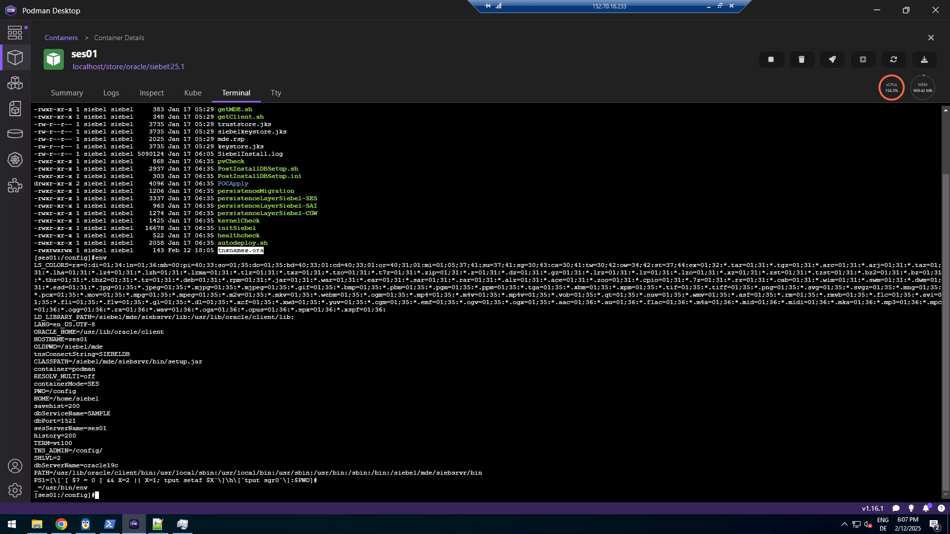
Display tnsnames.ora and check that the SIEBELDB alias points to oracle19c on port 1521
text(clear)
key(Return)
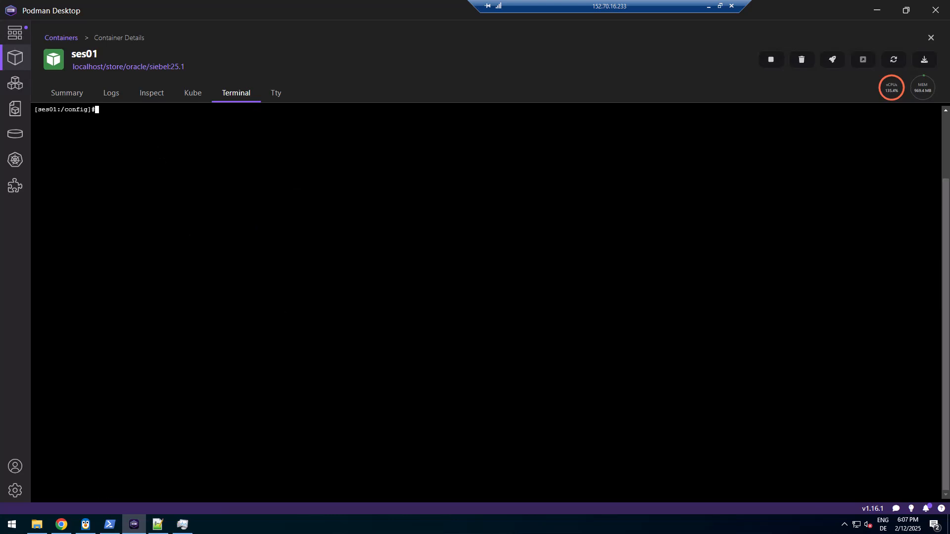
text(cat tna)
key(Tab)
key(Return)
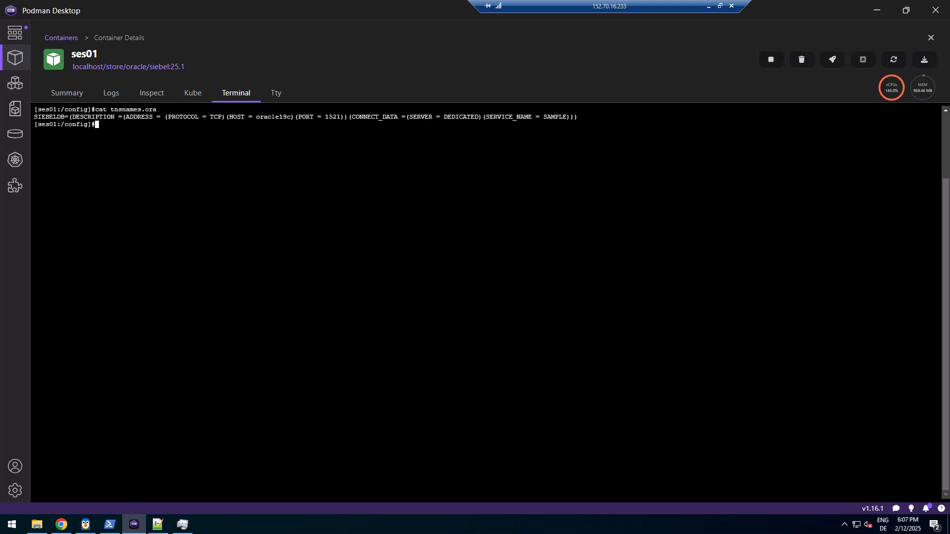
double_click(278, 117)
double_click(336, 117)
click(555, 116)
Run tnsping siebeldb and confirm it returns OK (20 msec)
text(s)
key(BackSpace)
text(tnsping siebeldb)
key(Return)
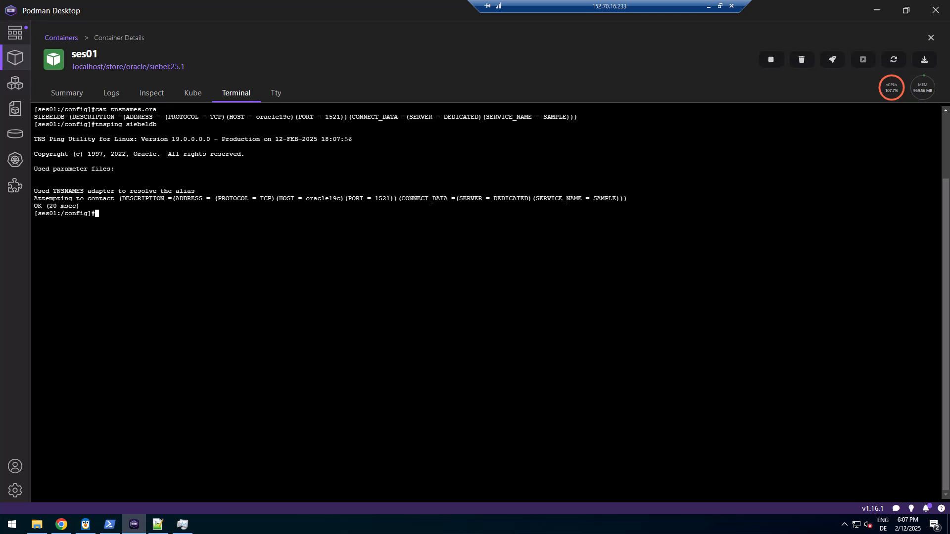
double_click(140, 124)
click(54, 206)
drag(35, 206, 83, 207)
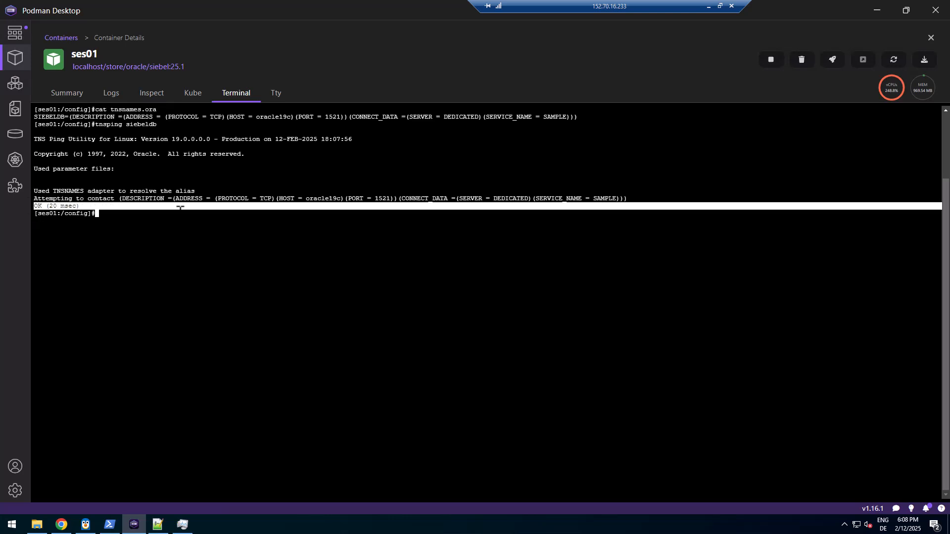
click(180, 208)
text(sqlp)
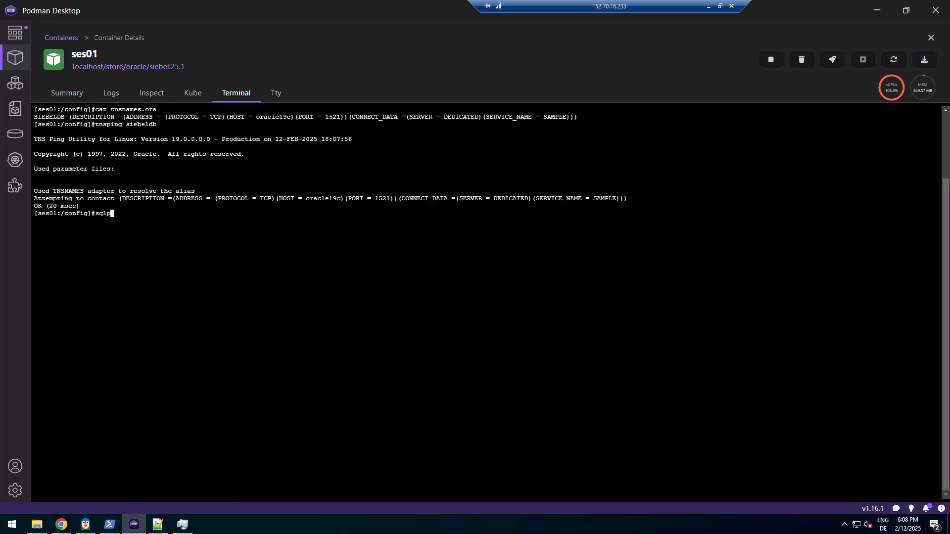
text(lus SIEBEL/Welcome1)
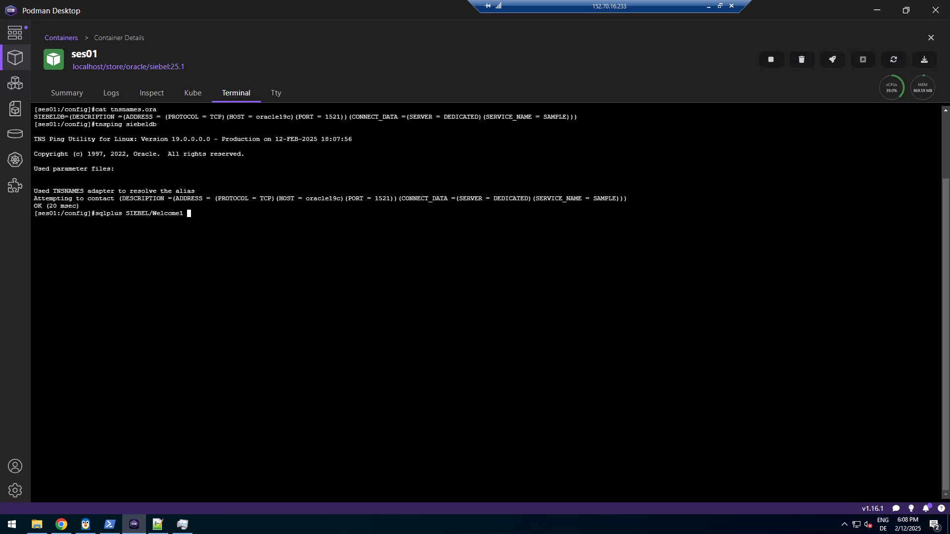
text(@siebeldb)
key(Return)
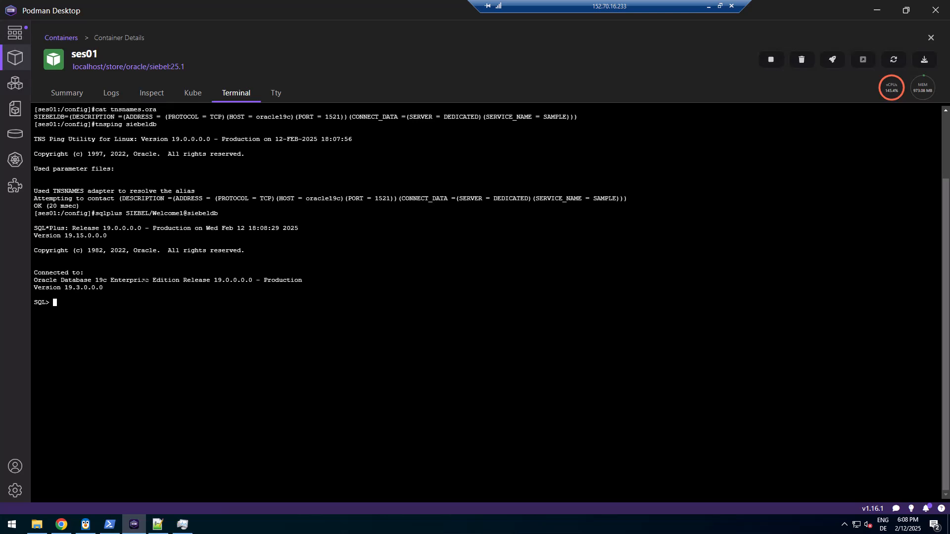
Count the S_USER rows (1176), then go back to change.log in Notepad++
text(select count(*) from S_USER;)
key(Return)
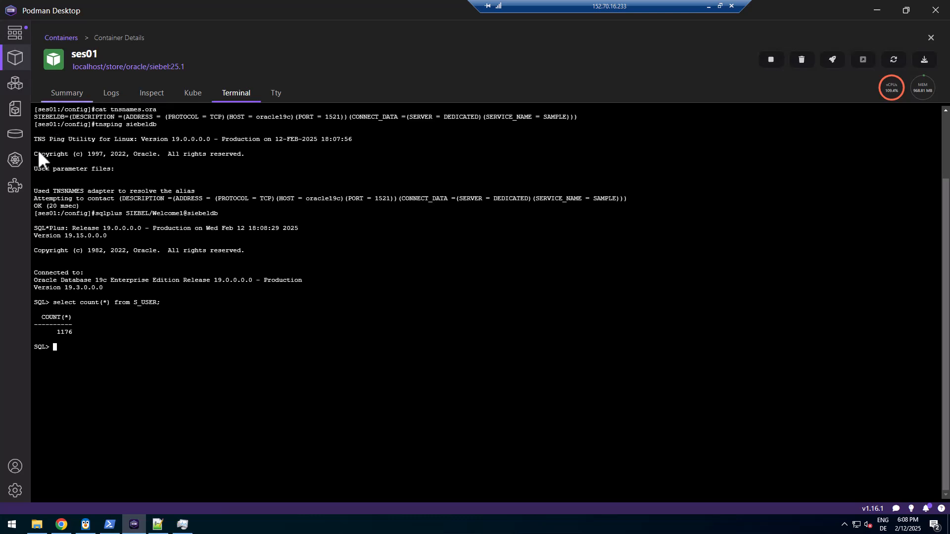
double_click(59, 116)
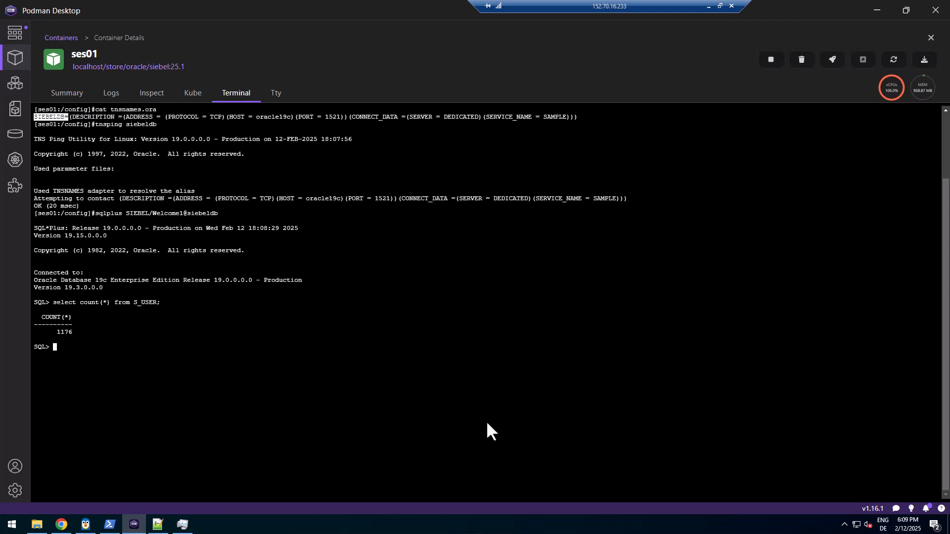
key(alt+Tab)
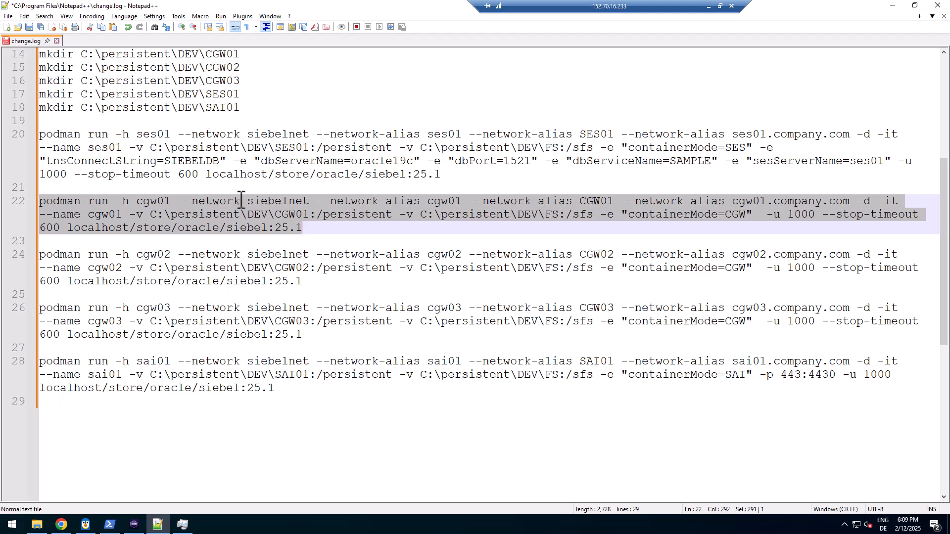
double_click(151, 202)
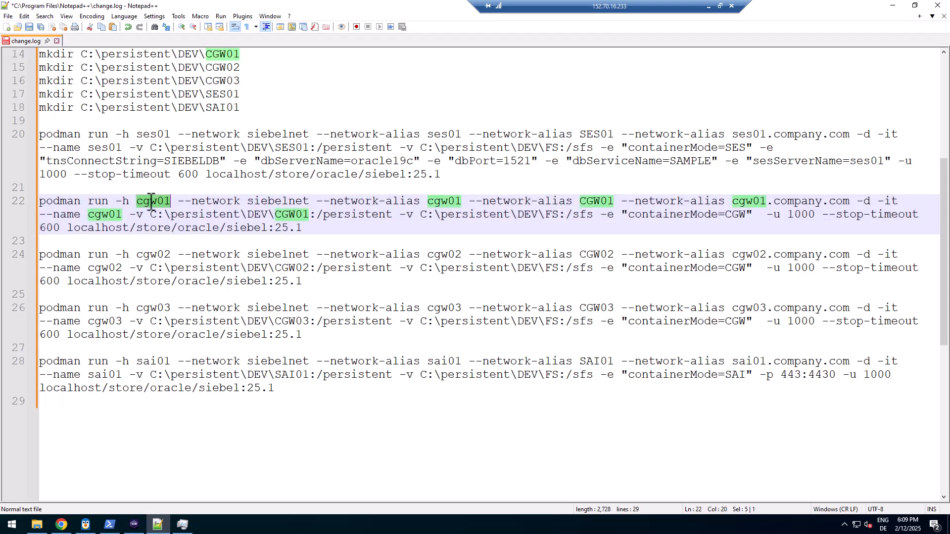
click(152, 203)
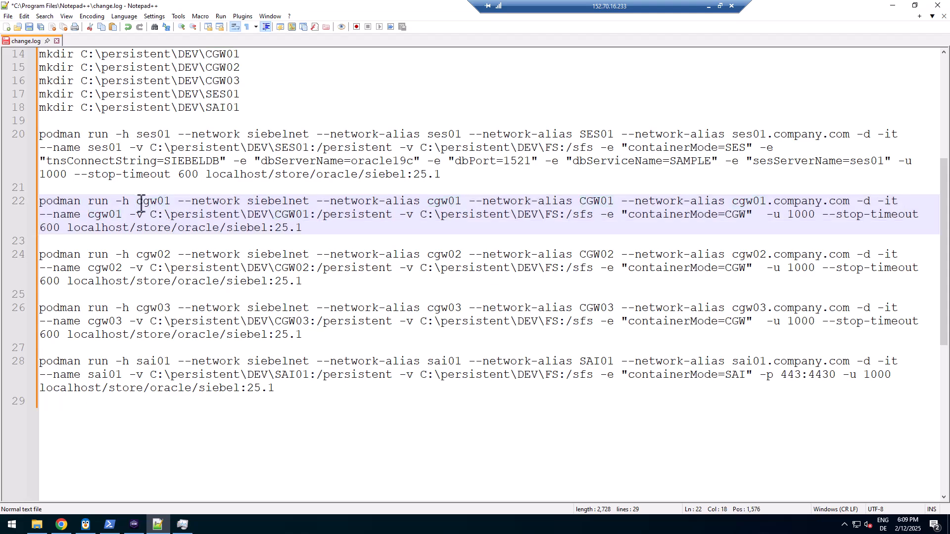
drag(137, 202, 164, 202)
click(159, 202)
drag(172, 202, 154, 203)
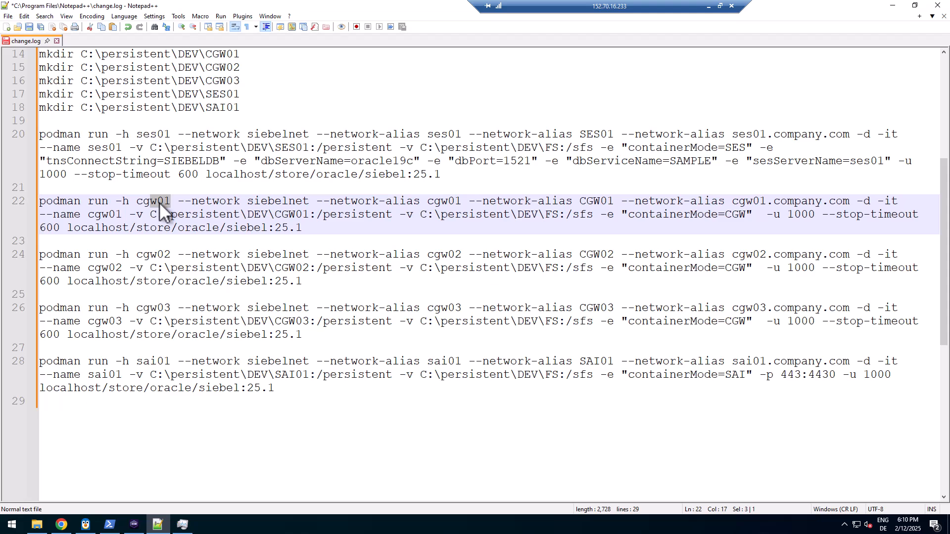
click(158, 202)
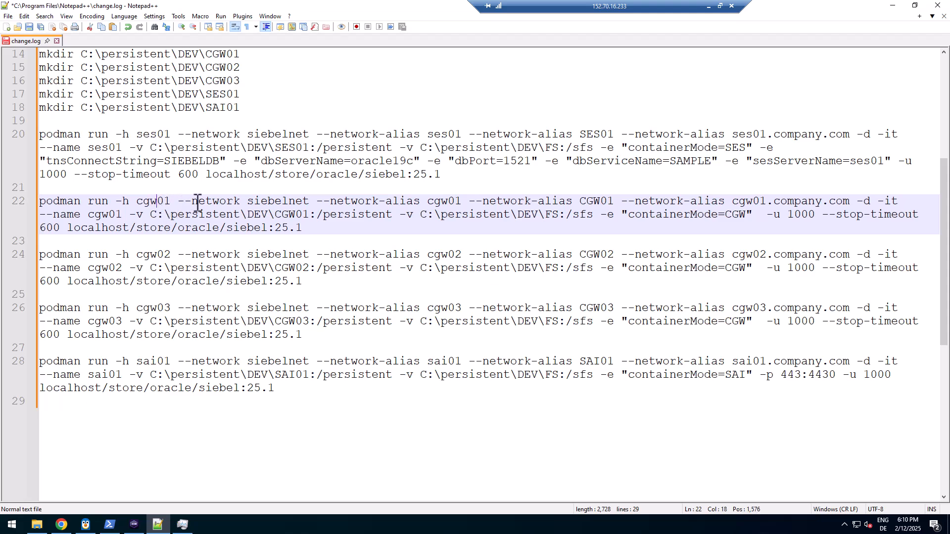
click(221, 206)
drag(164, 202, 151, 202)
double_click(160, 202)
double_click(162, 257)
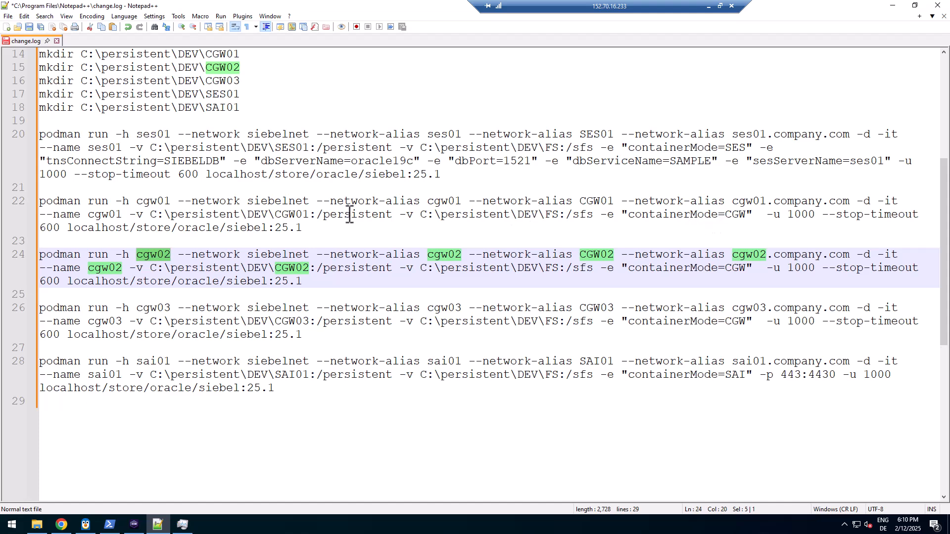
double_click(294, 217)
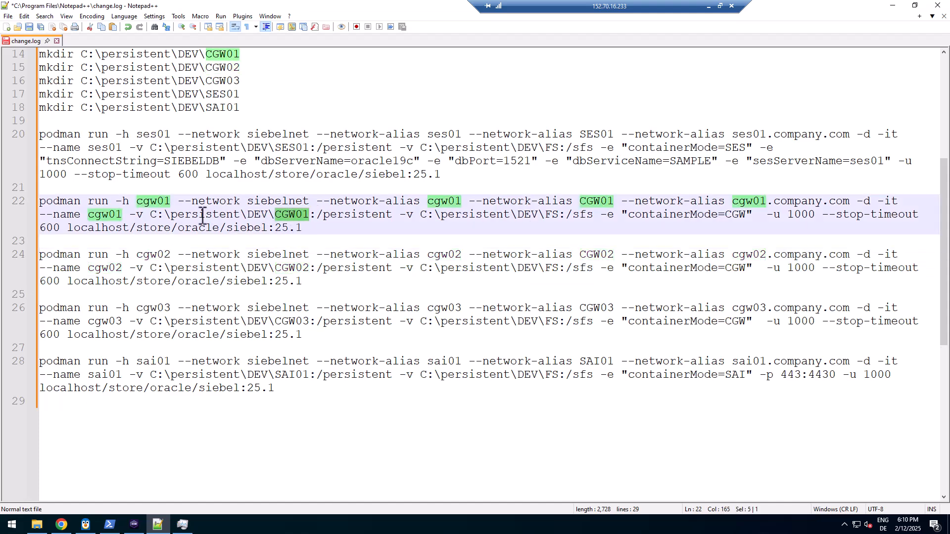
click(320, 232)
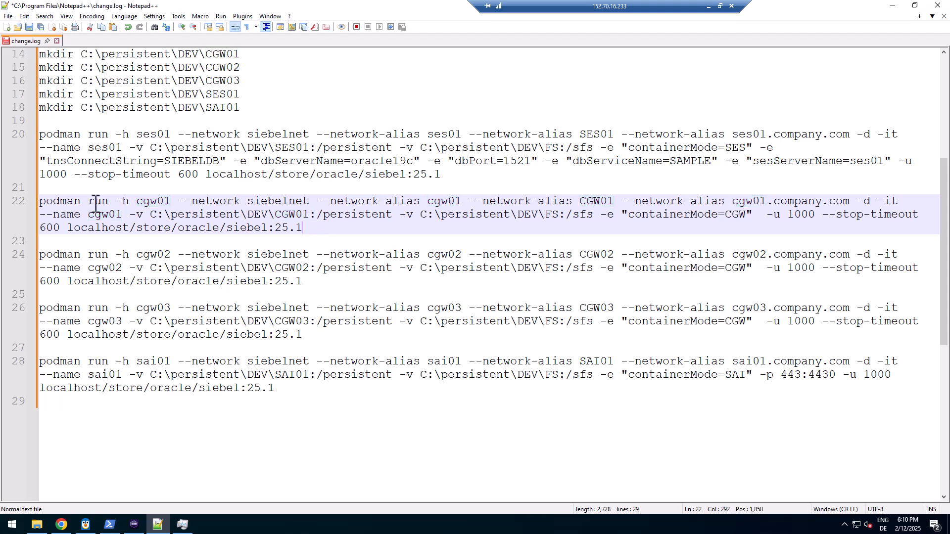
drag(41, 202, 318, 233)
key(ctrl+c)
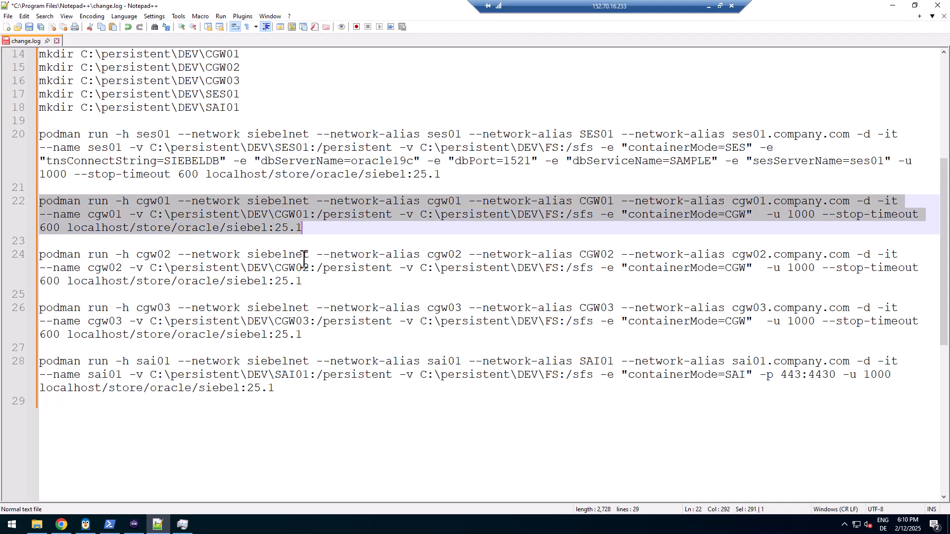
Paste and run the cgw01 and cgw02 podman run commands in PowerShell
click(110, 525)
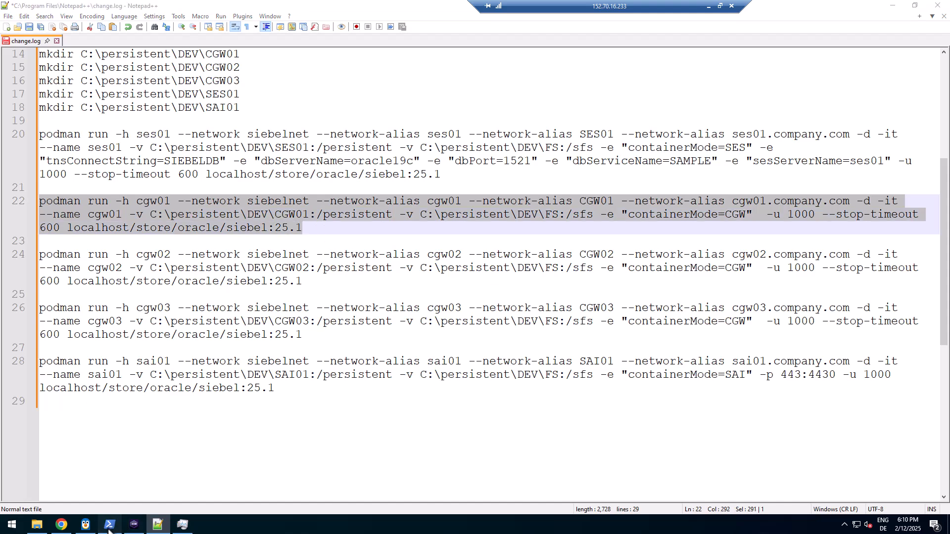
right_click(237, 221)
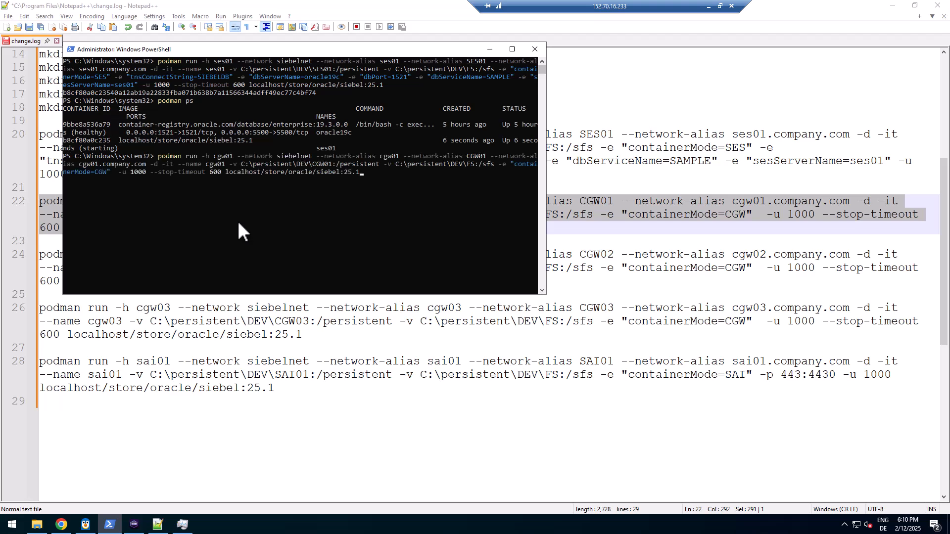
key(Return)
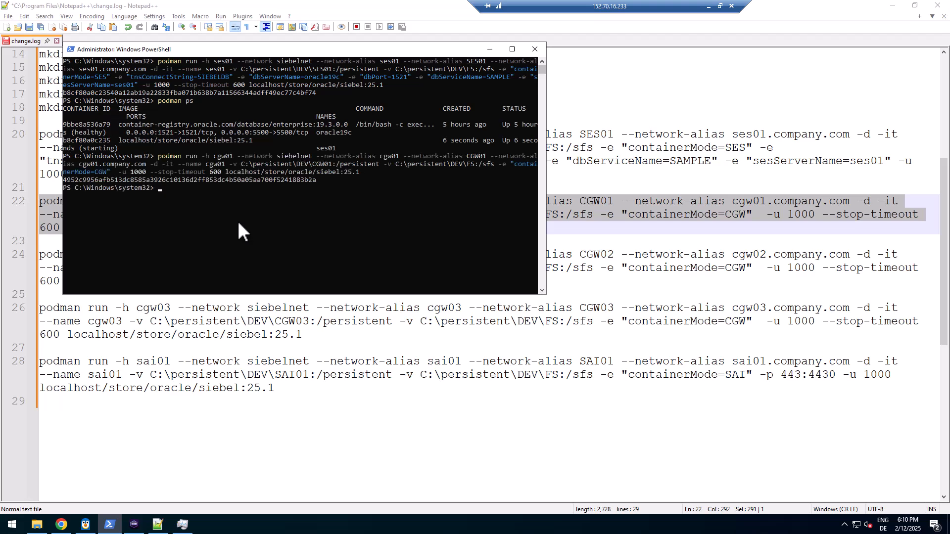
click(587, 284)
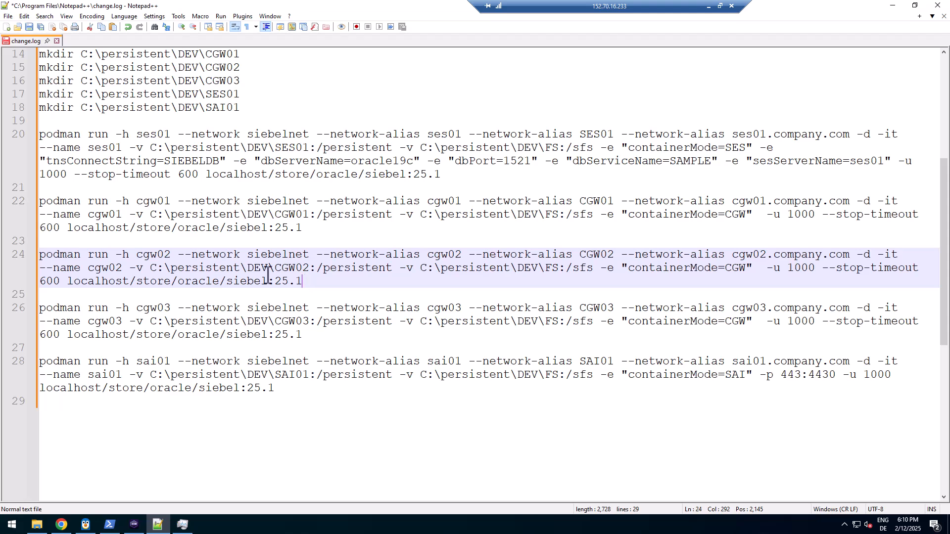
drag(308, 282, 8, 255)
key(ctrl+c)
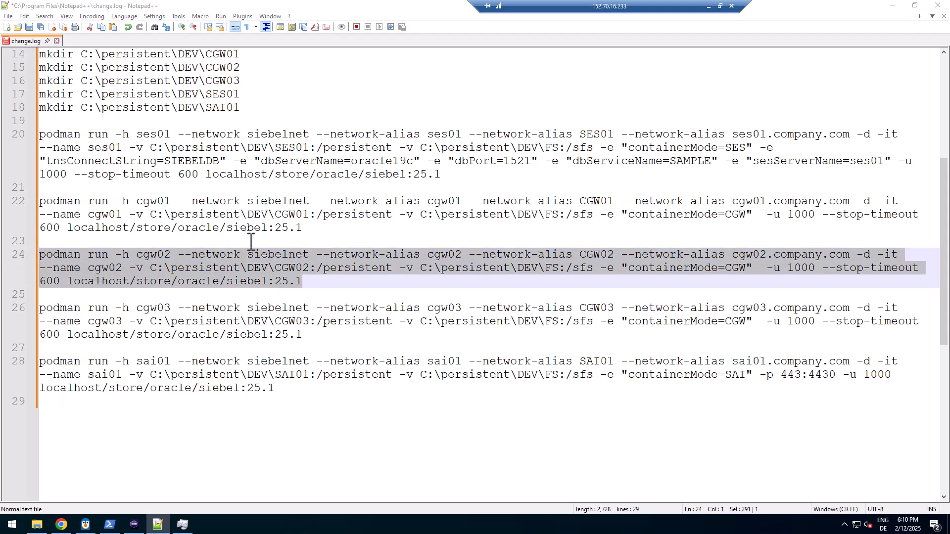
key(alt+Tab)
right_click(285, 246)
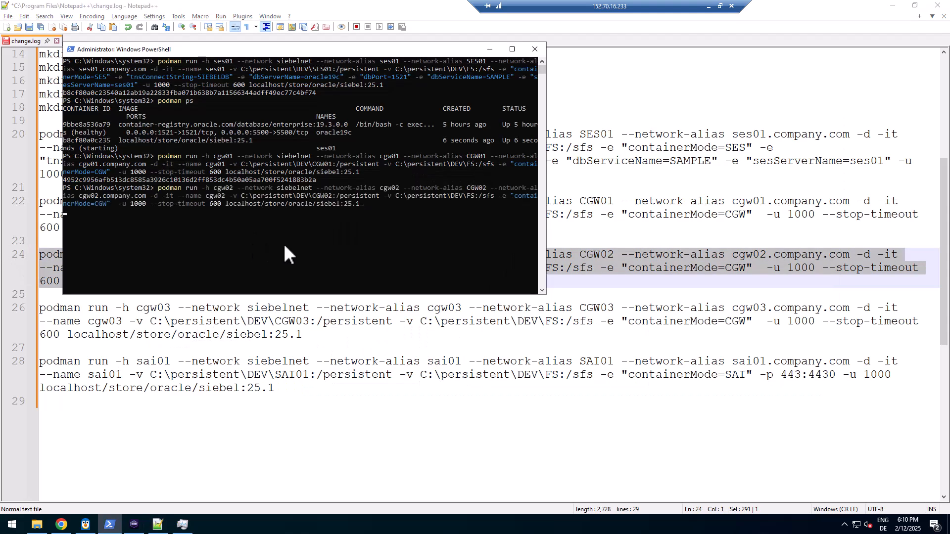
key(Return)
Copy the cgw03 command, clear PowerShell's stray selection and nudge its window right
click(317, 336)
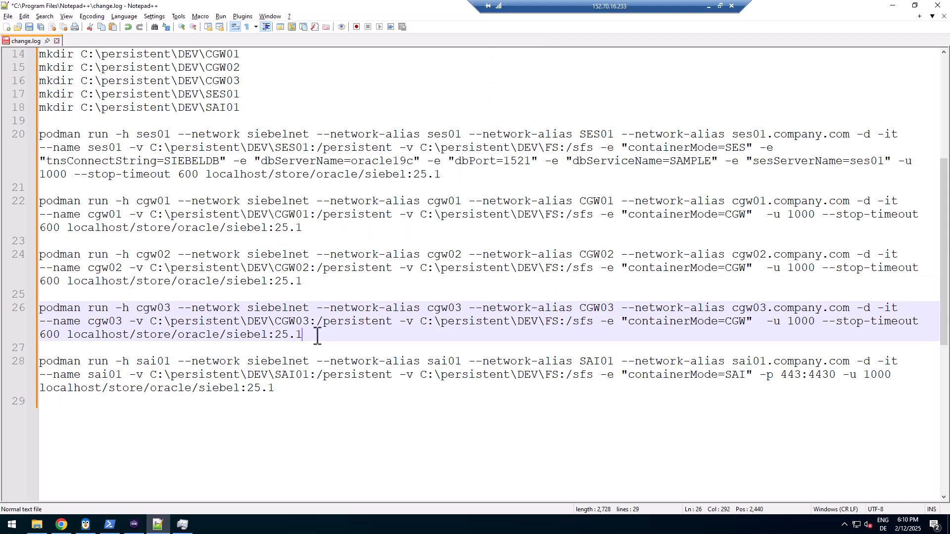
drag(317, 336, 36, 309)
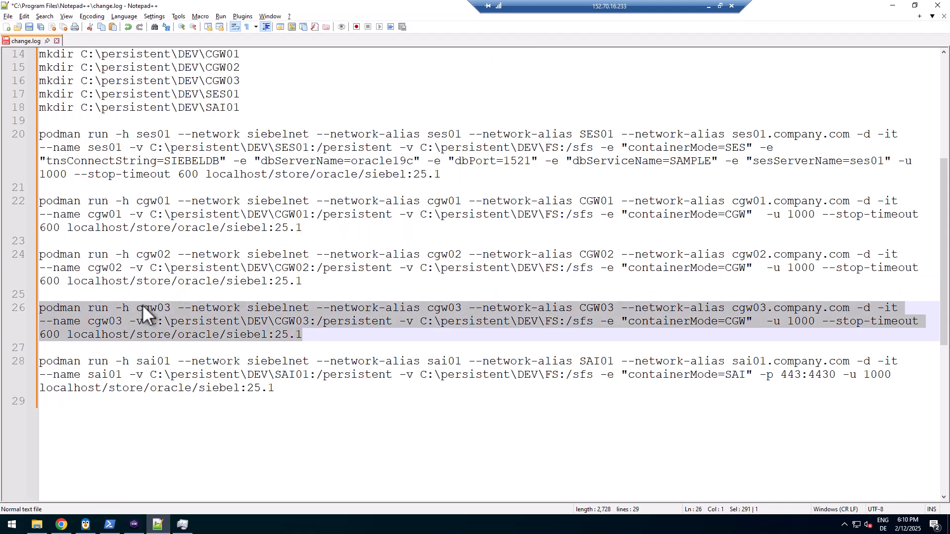
key(ctrl+c)
key(alt+Tab)
click(316, 261)
right_click(317, 264)
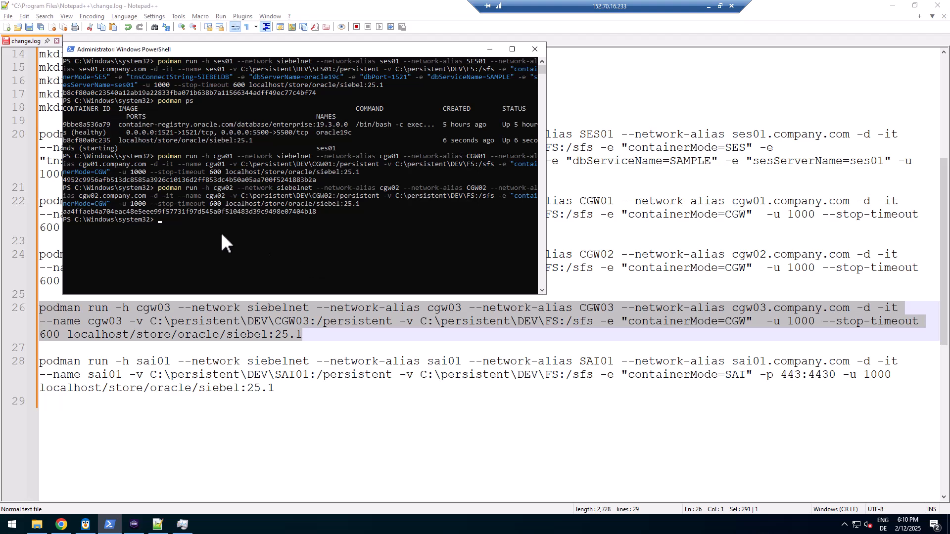
drag(287, 50, 337, 49)
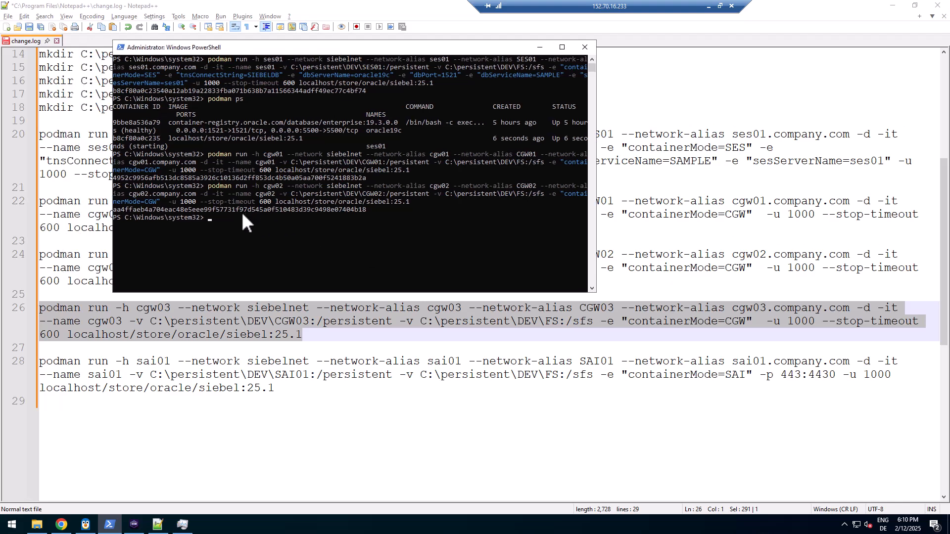
Recopy the line 26 cgw03 command and paste it into PowerShell to create cgw03
click(199, 322)
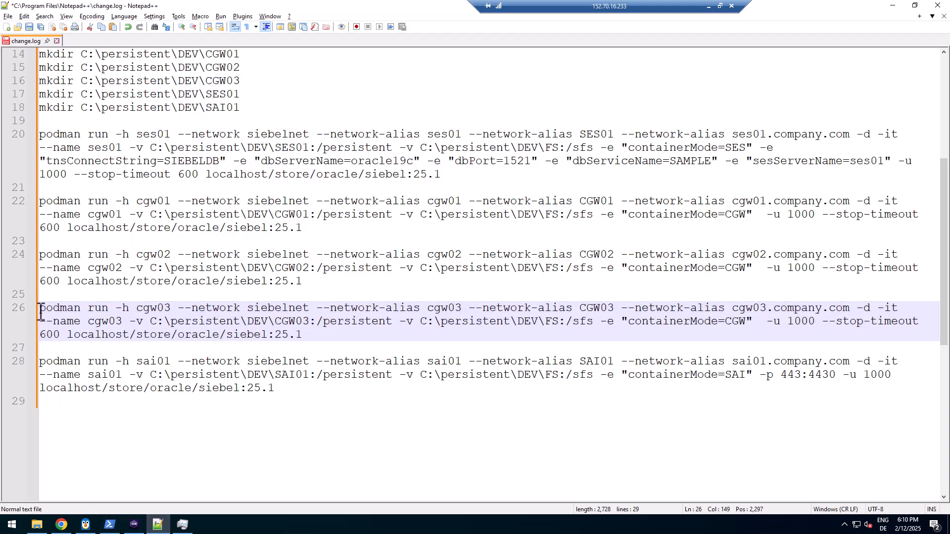
drag(39, 309, 312, 336)
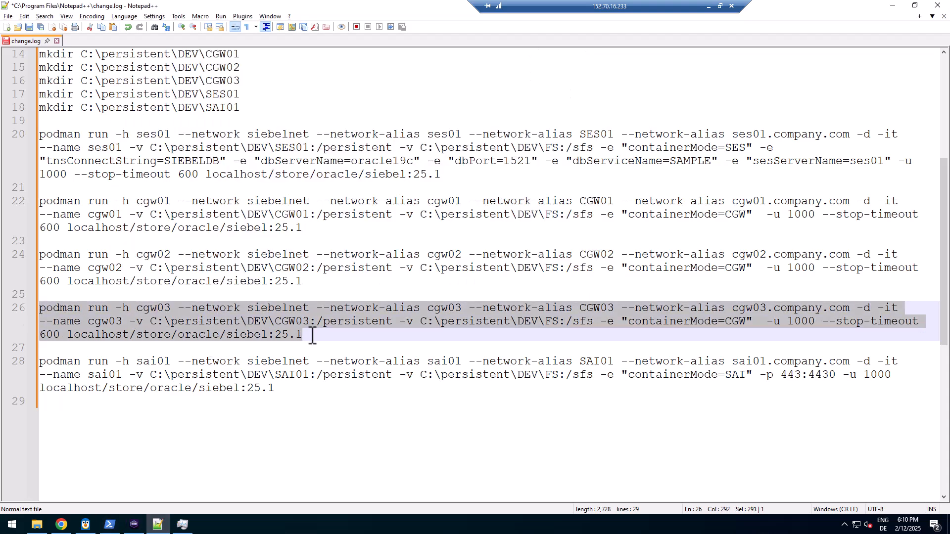
key(ctrl+c)
key(alt+Tab)
right_click(291, 237)
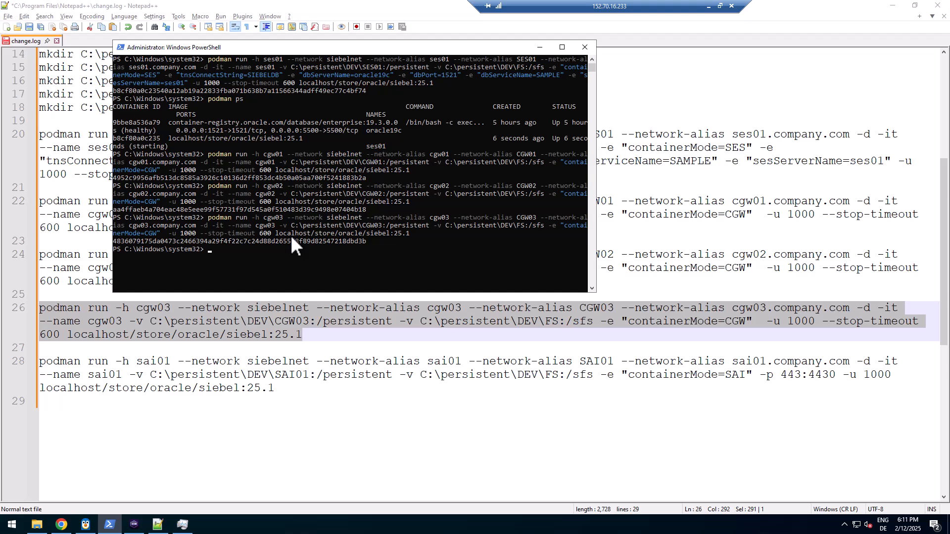
click(287, 389)
drag(287, 389, 22, 361)
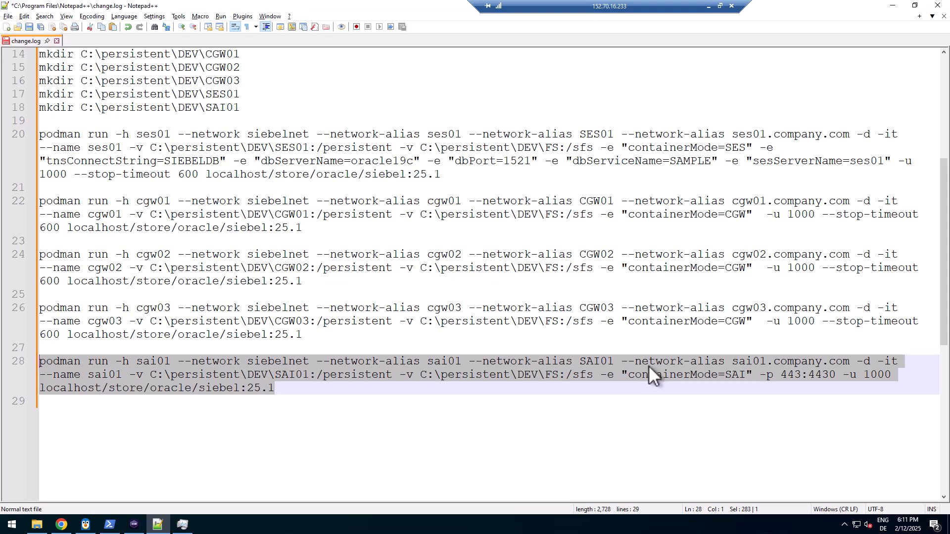
Inspect the sai01 command's 443:4430 port mapping on line 28
click(790, 374)
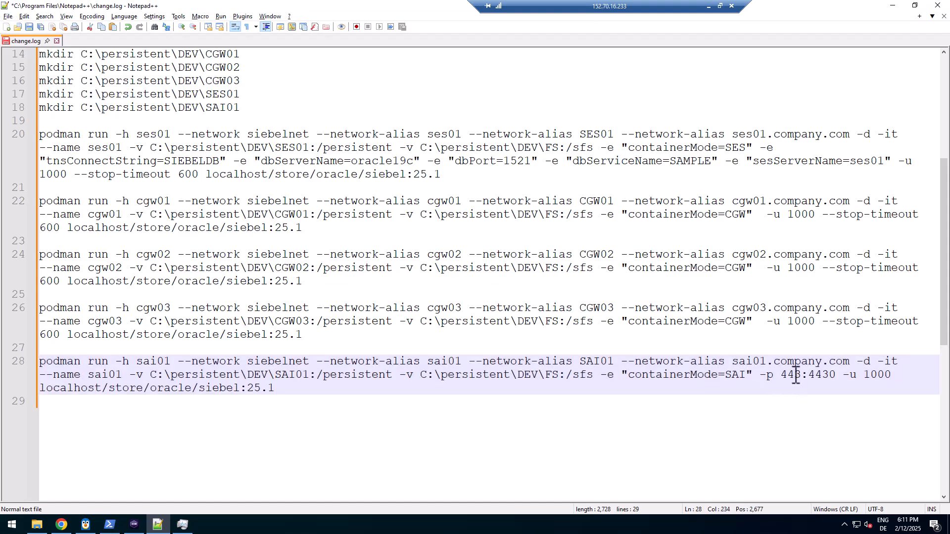
click(817, 375)
double_click(819, 376)
double_click(792, 377)
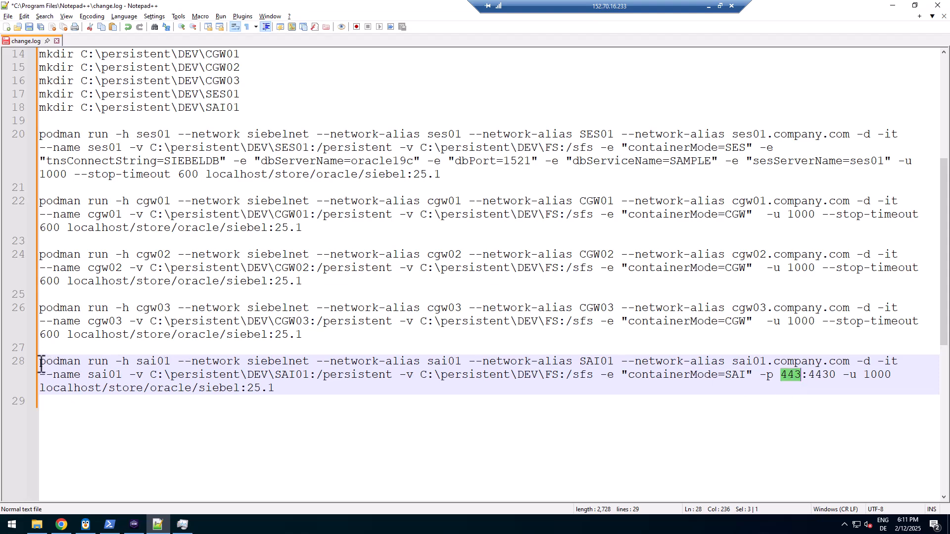
Paste the sai01 command into PowerShell to run it, then return to Podman Desktop
drag(40, 363, 300, 392)
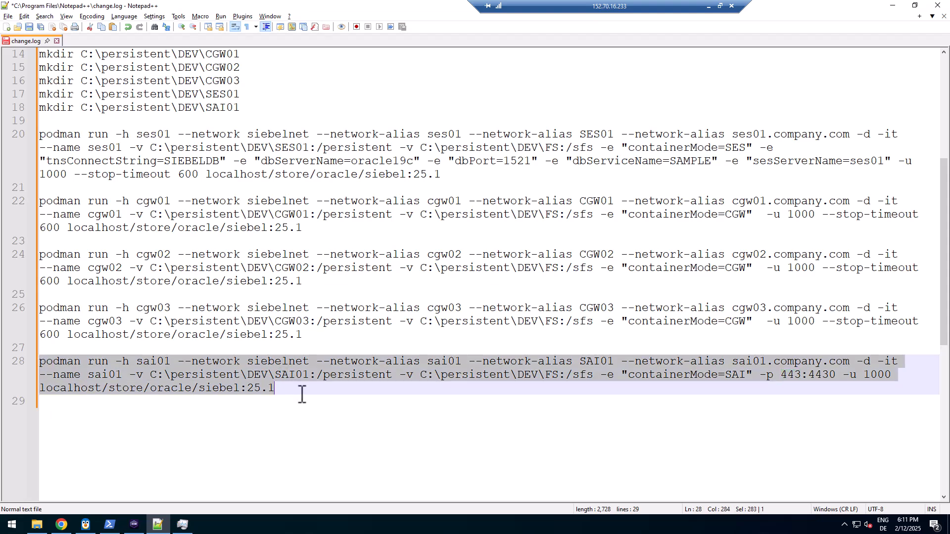
key(alt+Tab)
right_click(351, 270)
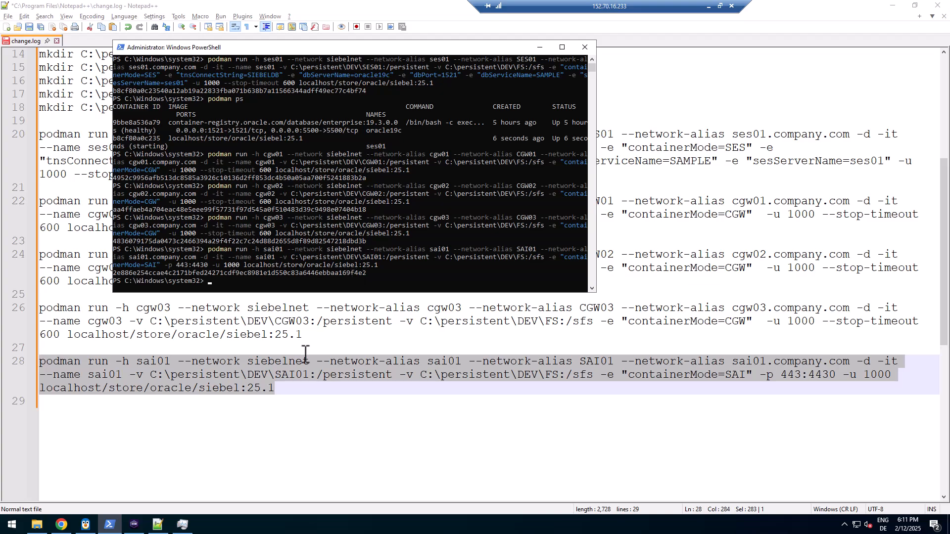
click(134, 524)
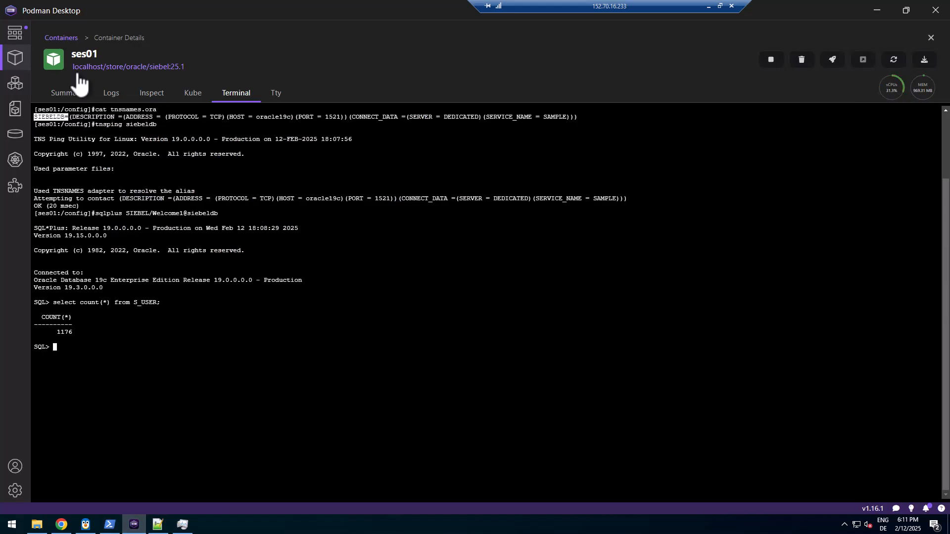
Check the Containers list shows sai01, ses01 and cgw01–03 running, then open a new Chrome tab
click(61, 38)
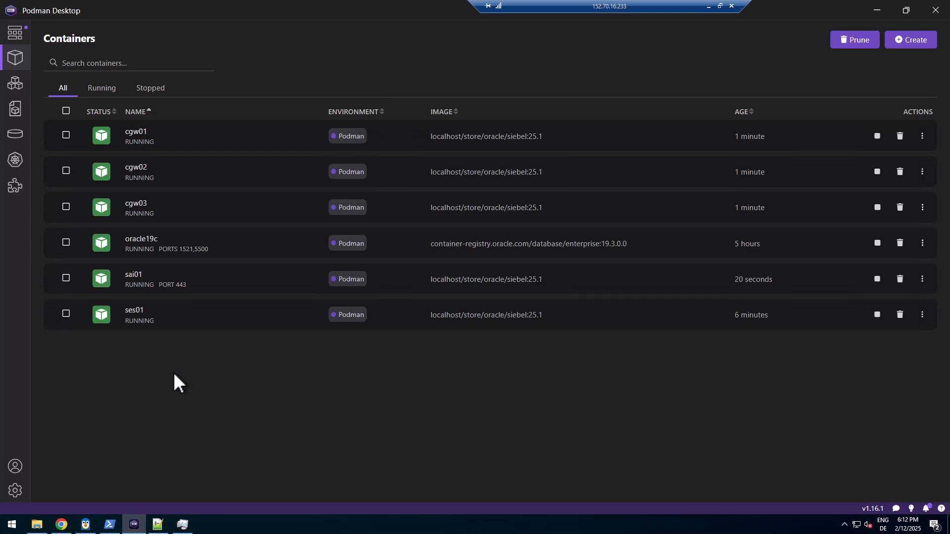
click(66, 526)
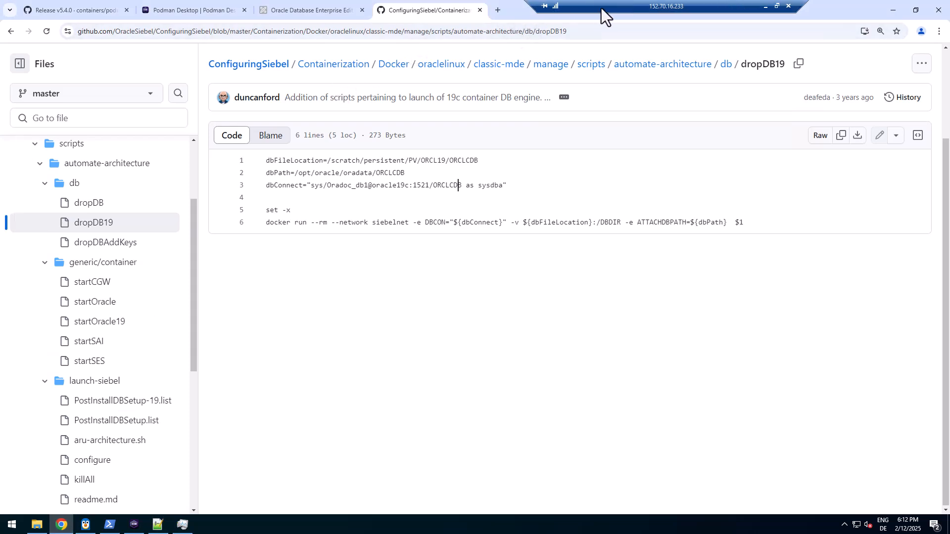
click(494, 9)
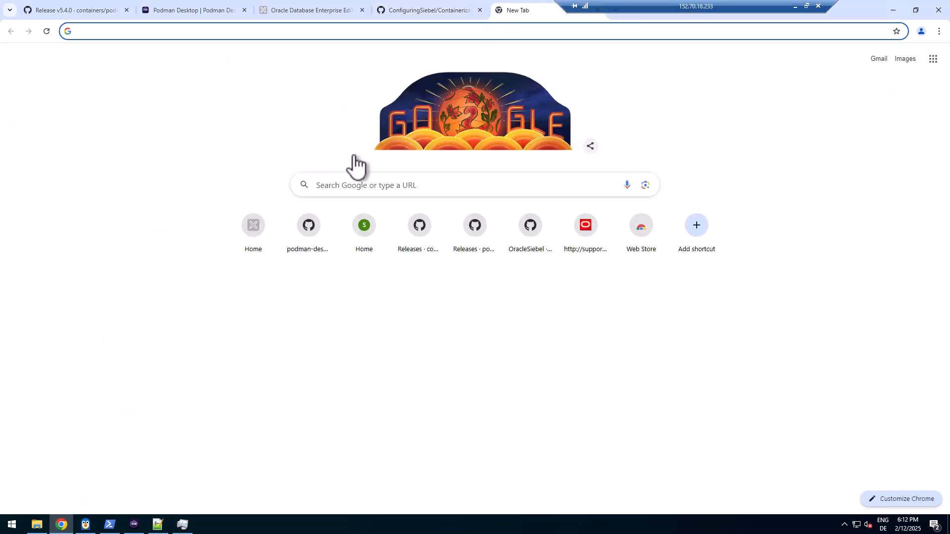
text(https:)
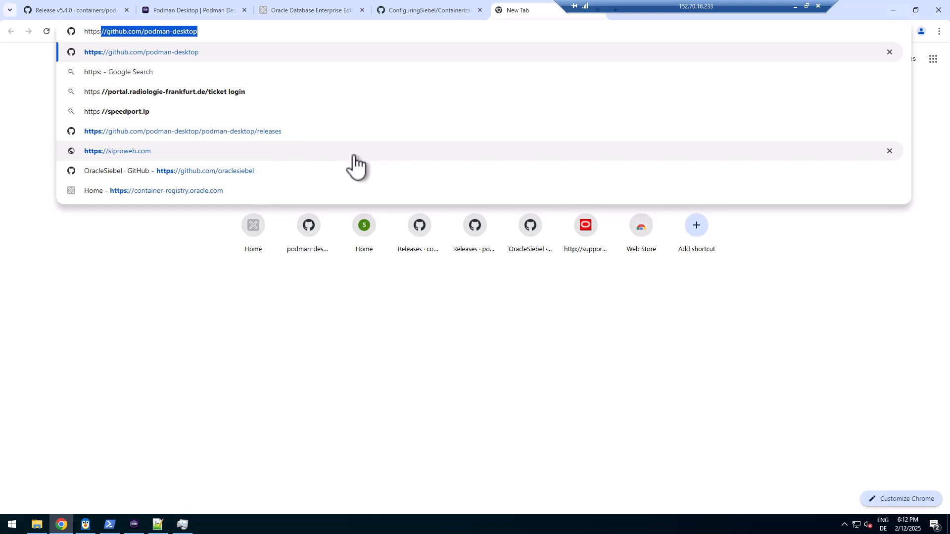
text(//localhos)
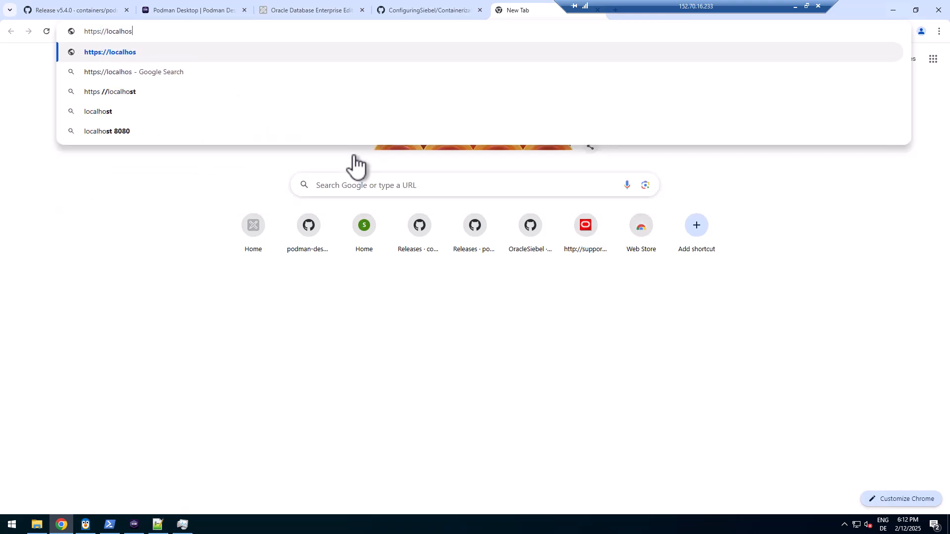
text(t/)
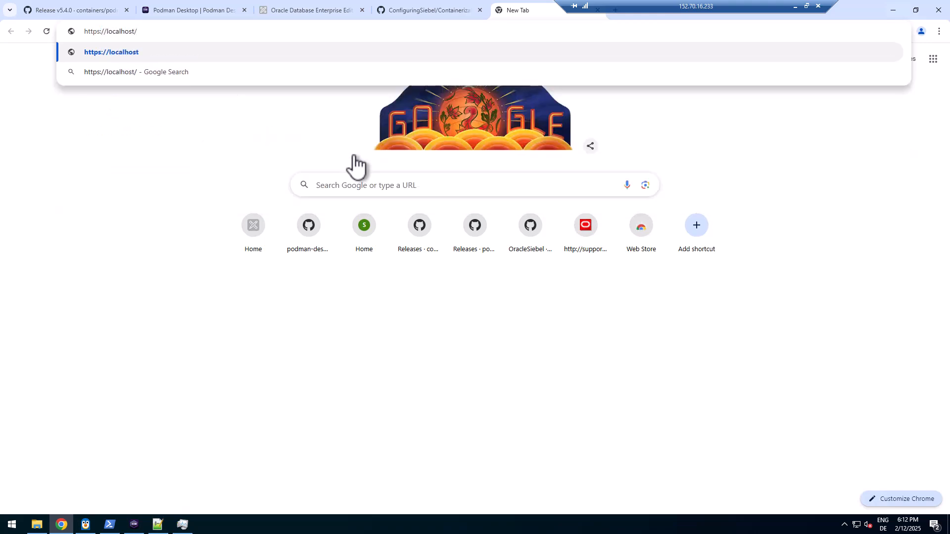
text(siebel/smc)
key(Return)
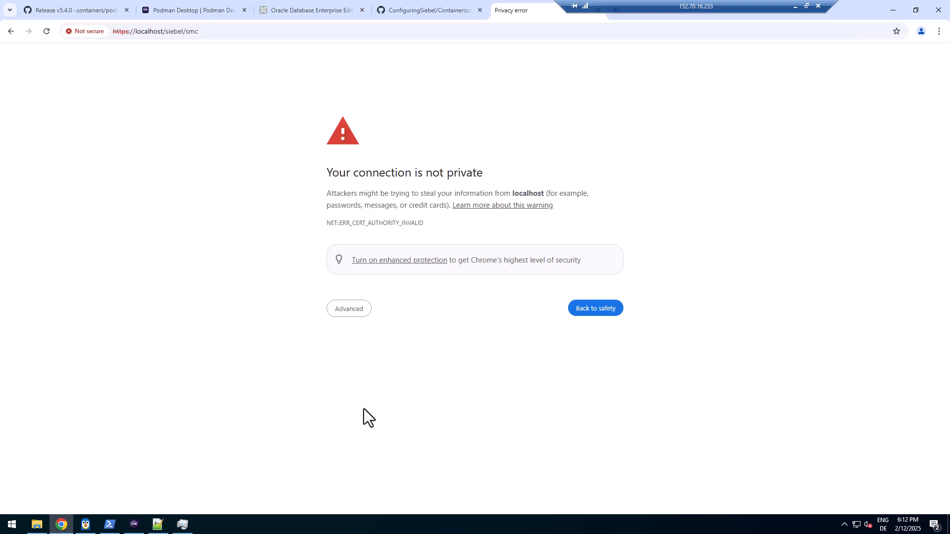
click(350, 310)
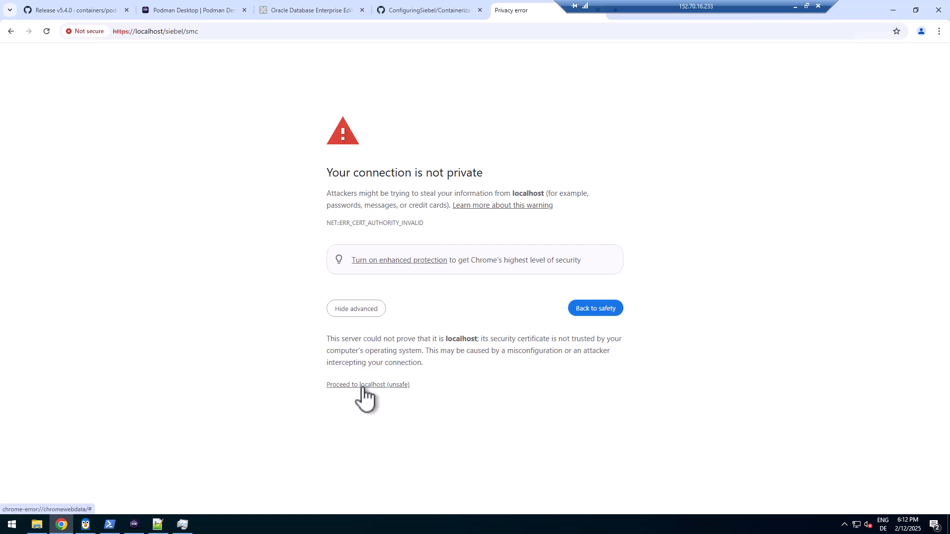
click(363, 385)
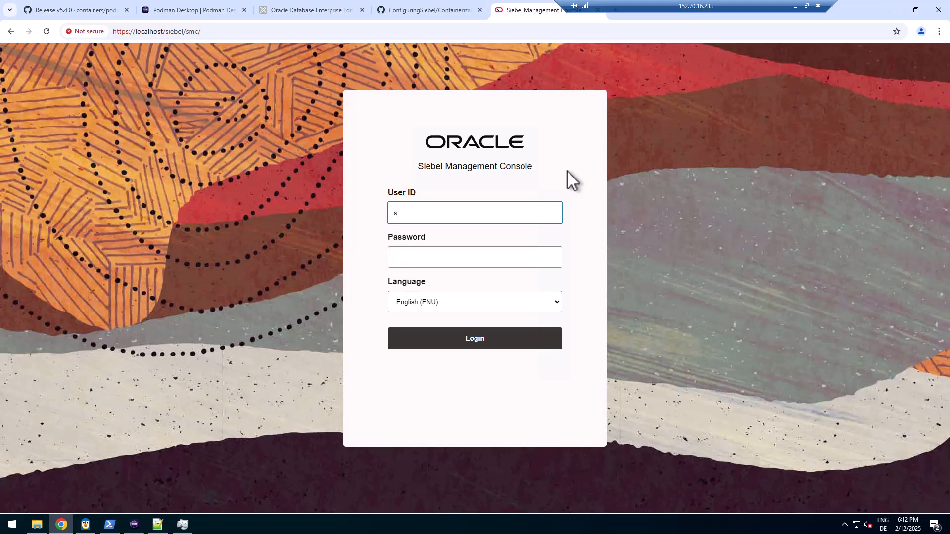
Log in to Siebel Management Console with the administrator credentials and dismiss Chrome's breach warning
text(admin)
key(ctrl+a)
key(Tab)
key(ctrl+v)
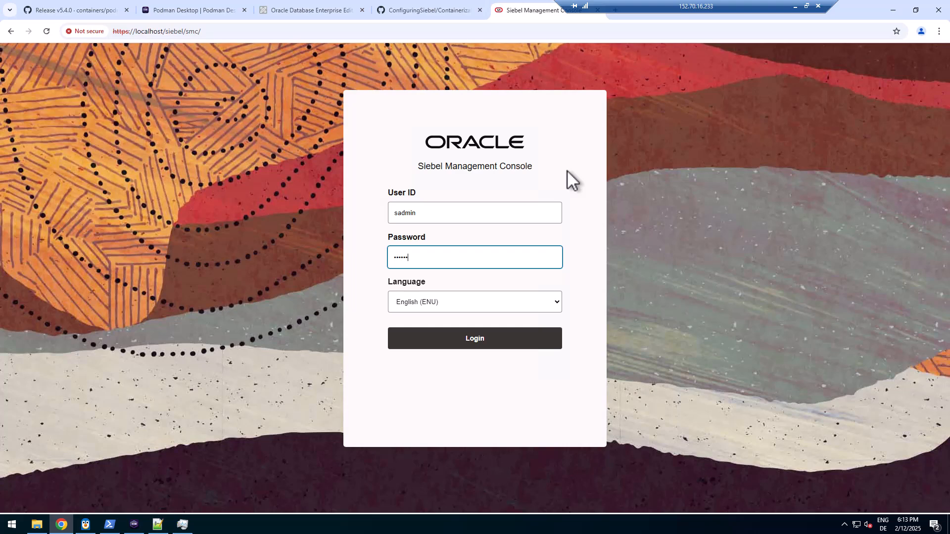
click(468, 341)
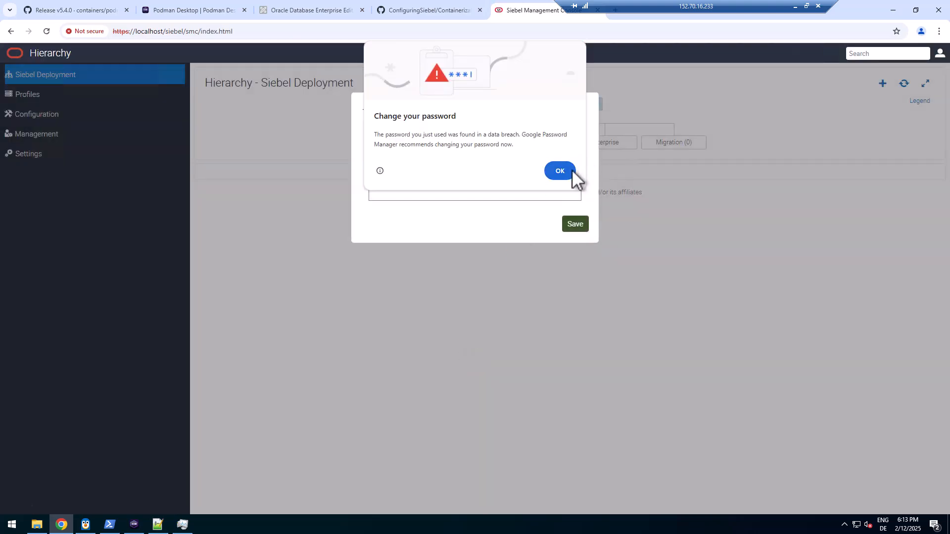
click(569, 171)
click(396, 159)
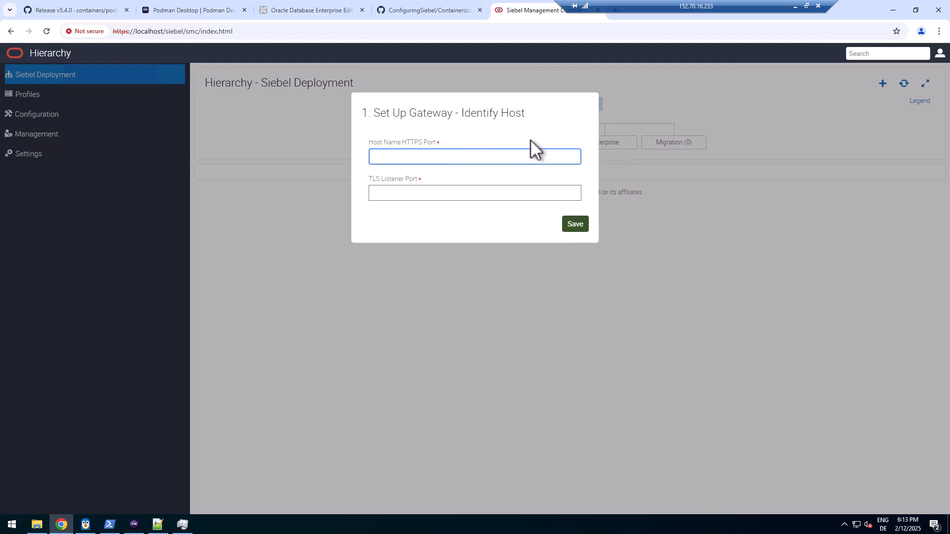
Close the SMC, ConfiguringSiebel GitHub and Oracle registry tabs, then the Chrome window
click(597, 10)
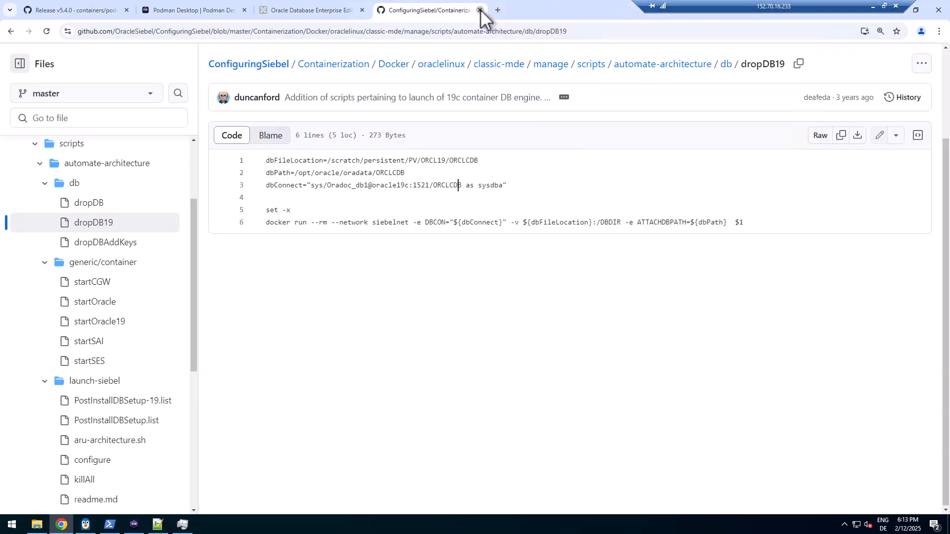
click(480, 10)
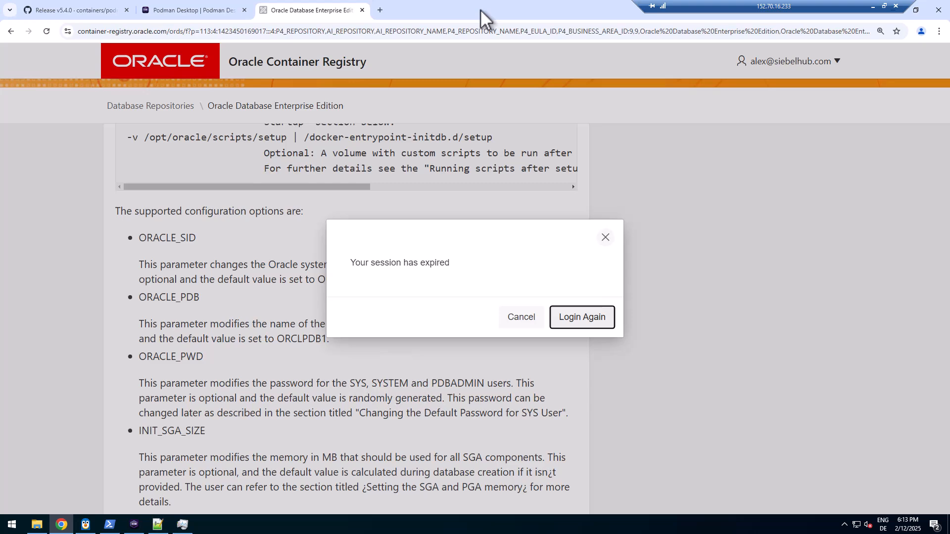
click(362, 10)
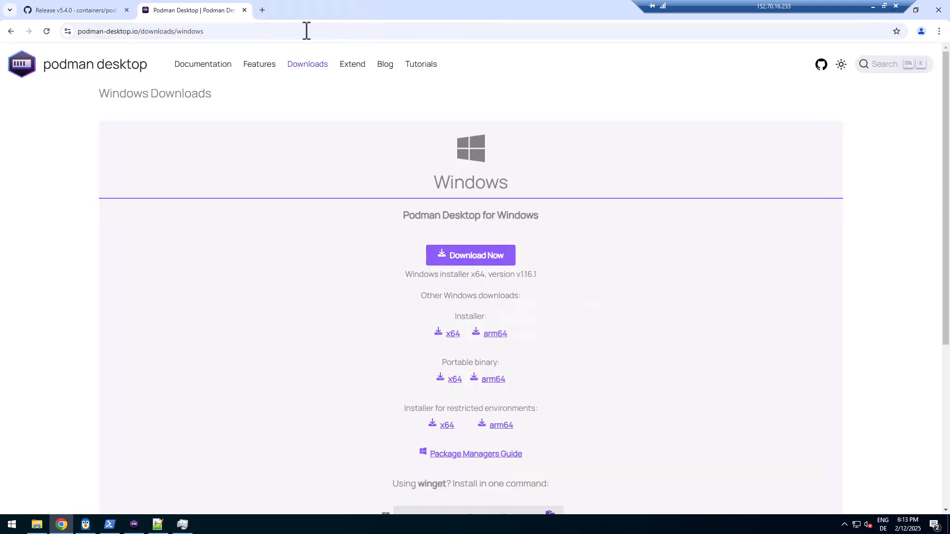
click(938, 10)
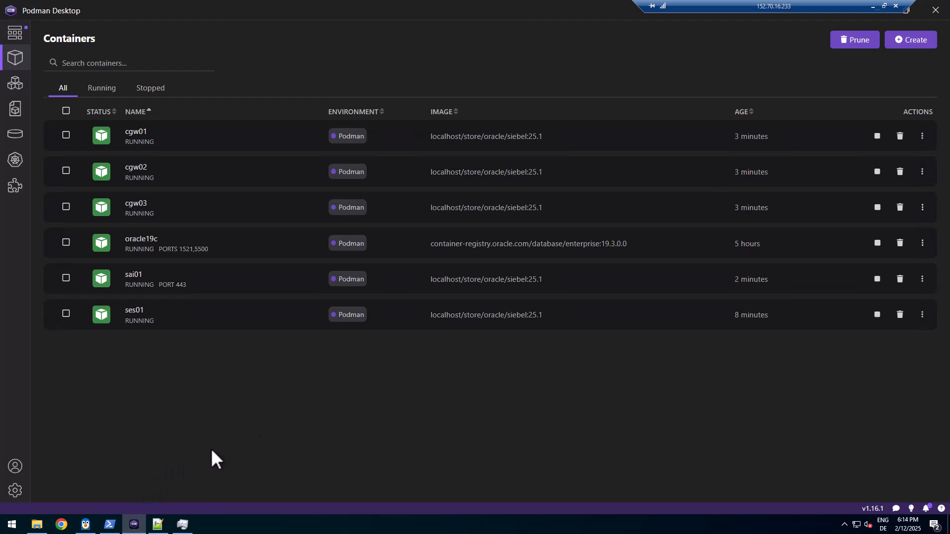
Open C:\persistent\DEV\CGW01\applicationcontainer_internal\logs and sort by Date modified, newest first
click(38, 525)
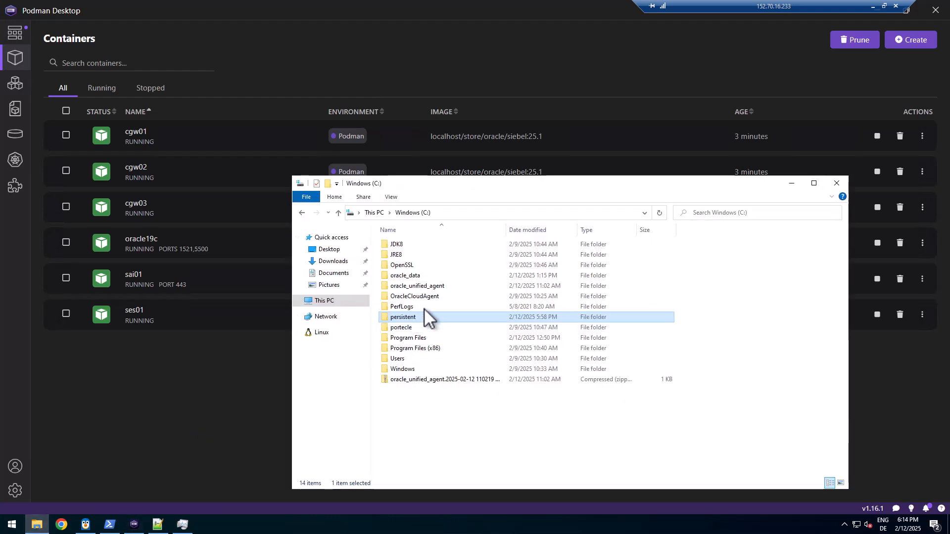
double_click(398, 318)
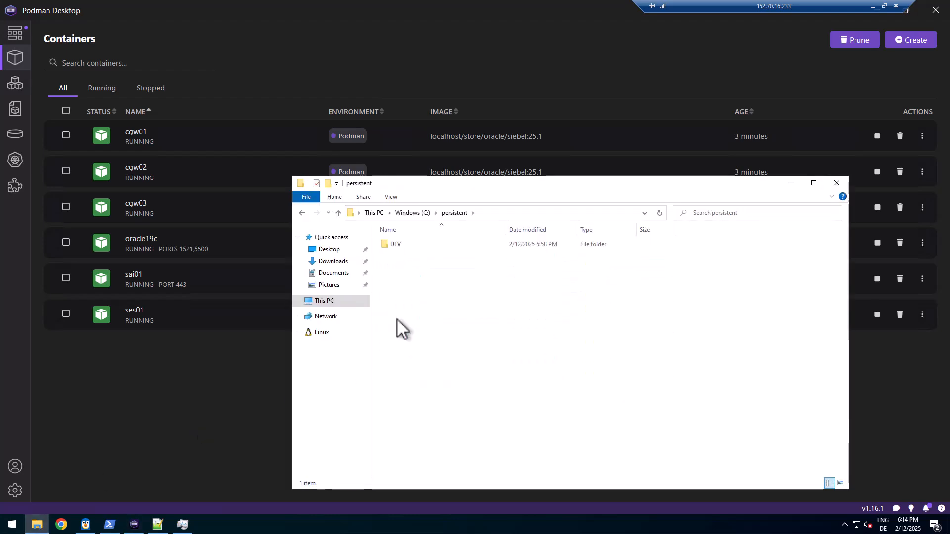
double_click(395, 244)
double_click(396, 243)
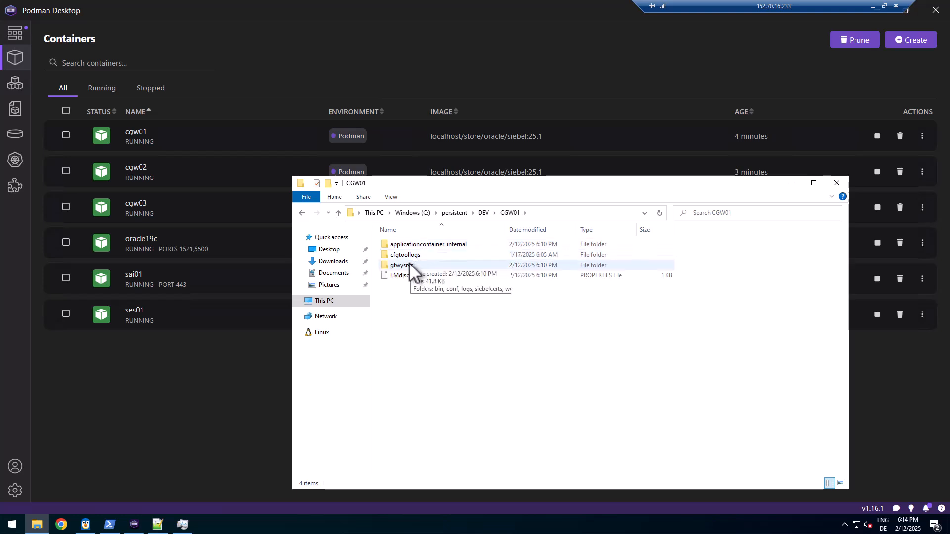
double_click(411, 243)
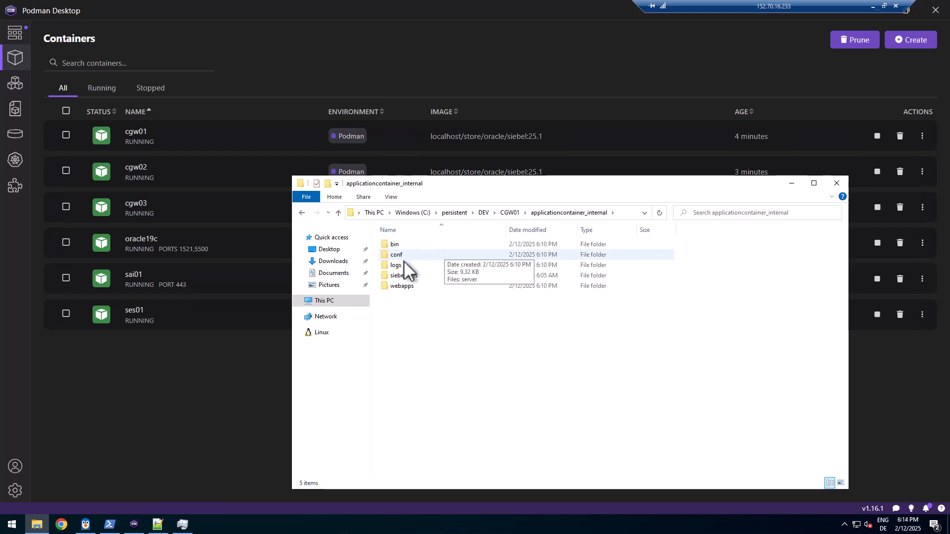
click(402, 266)
double_click(401, 265)
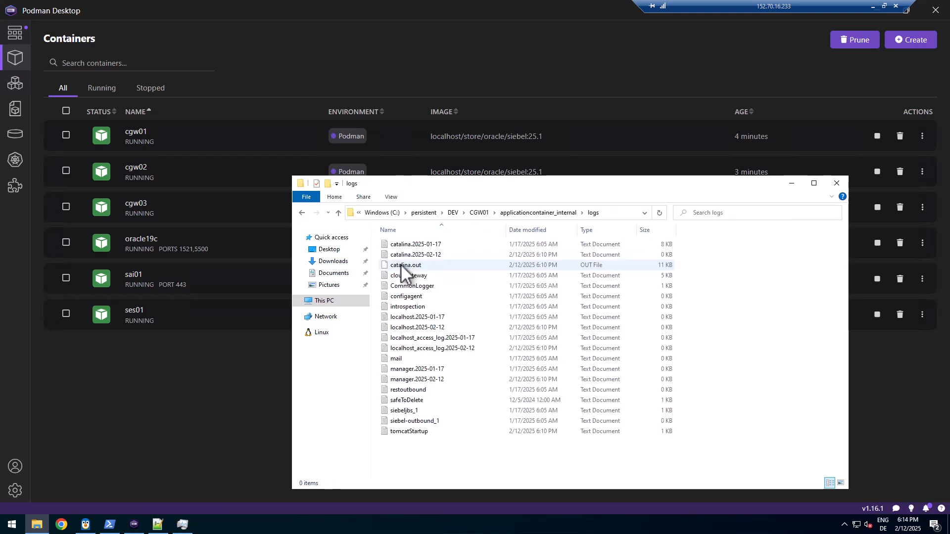
click(536, 230)
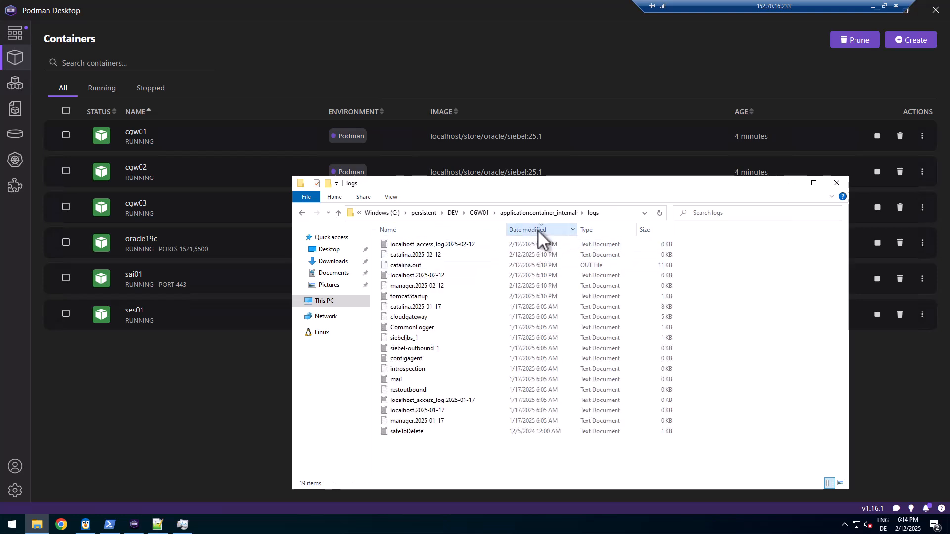
double_click(432, 244)
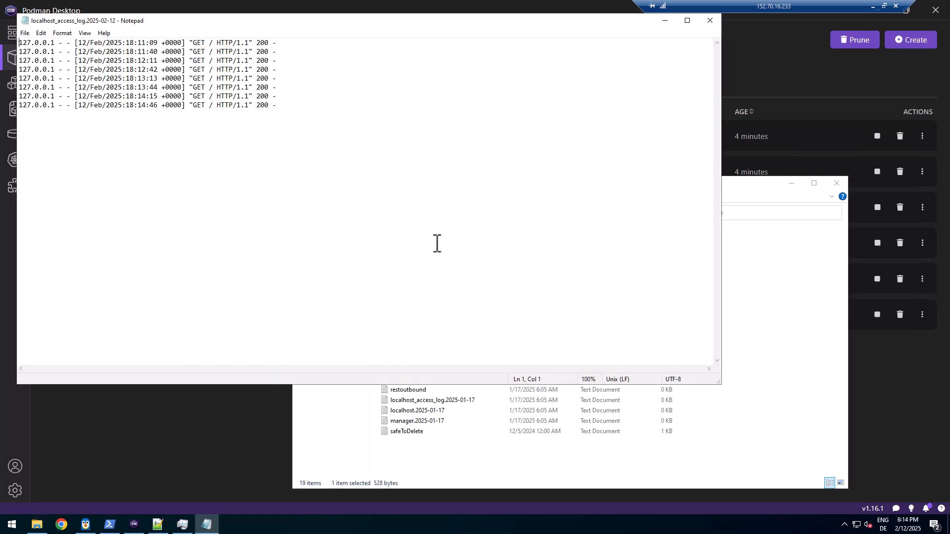
click(714, 19)
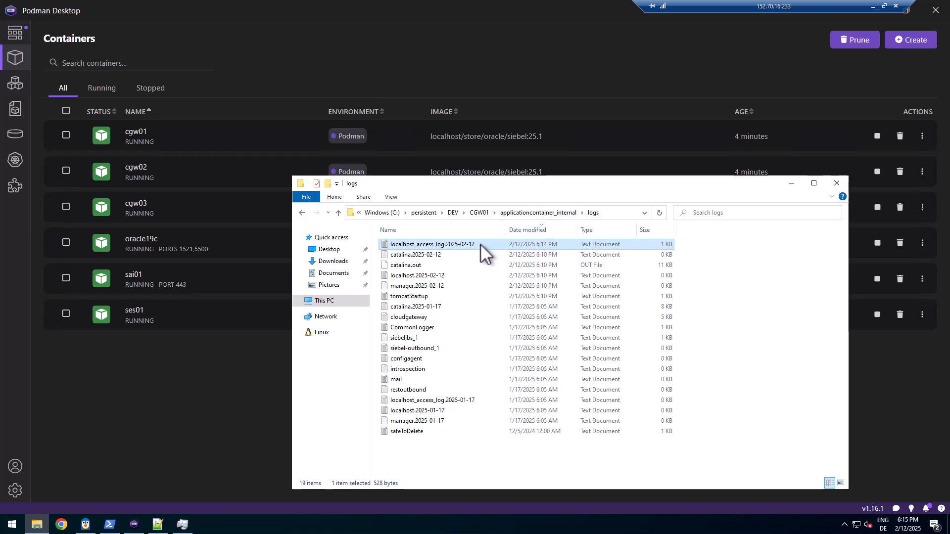
Browse the CGW02 and CGW03 folders via the DEV breadcrumb, ending in the FS folder
click(494, 212)
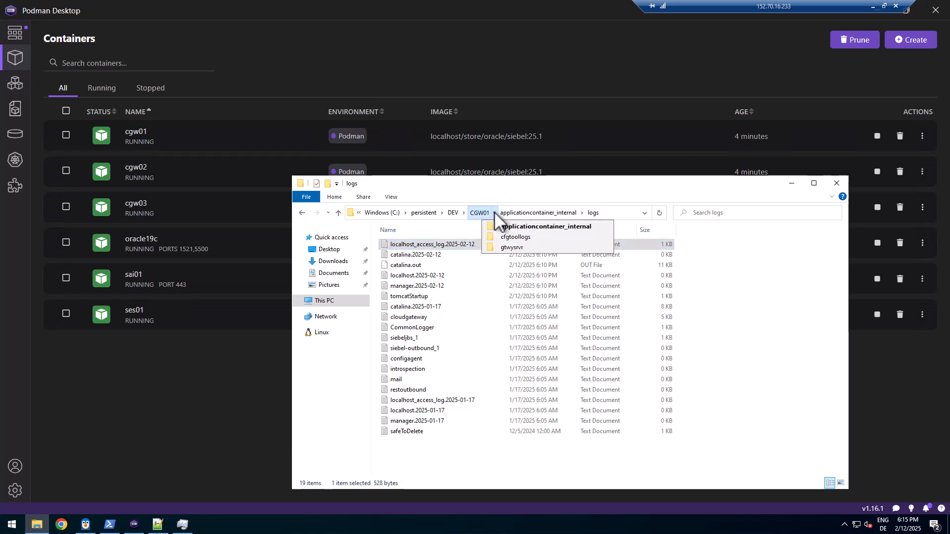
click(464, 213)
click(467, 237)
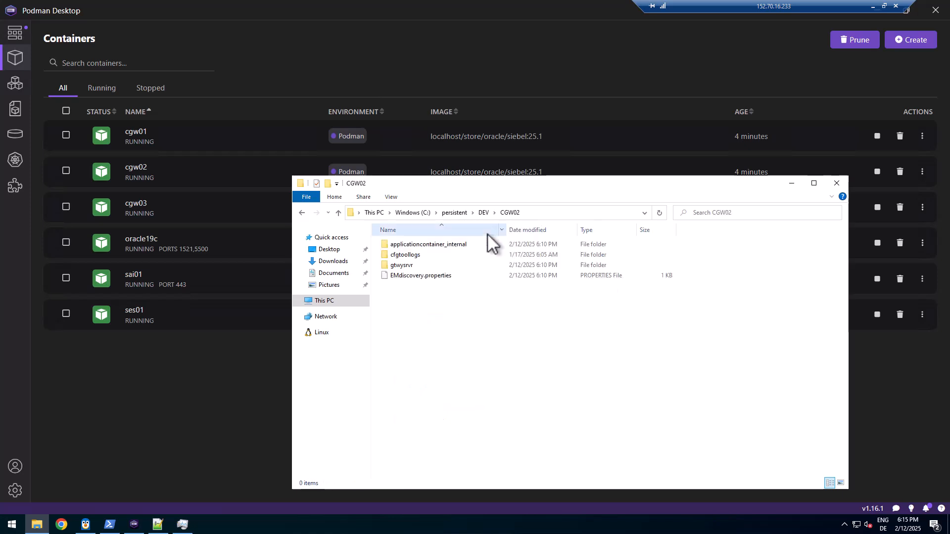
click(495, 210)
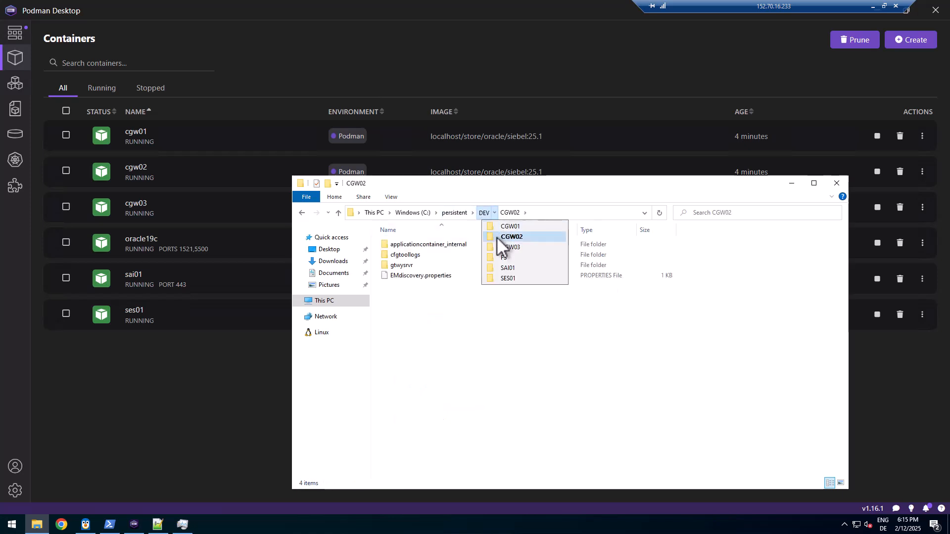
click(499, 247)
click(497, 212)
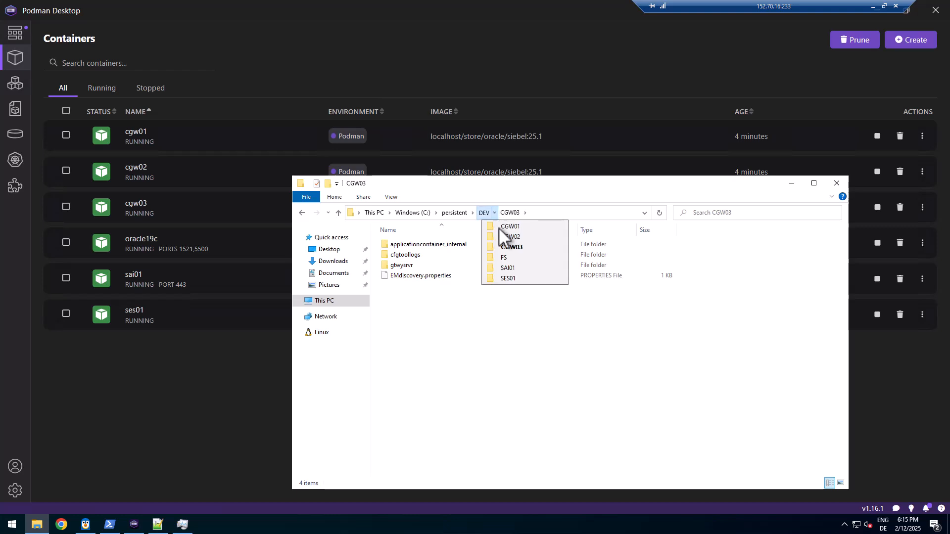
click(501, 257)
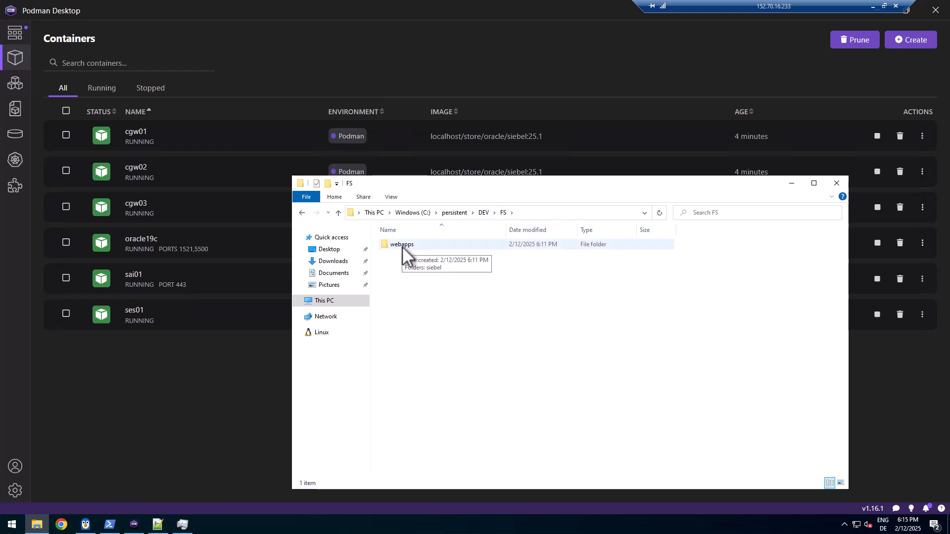
Drill into webapps\siebel\scripts\siebel\custom, find it empty, and go back to webapps
double_click(402, 245)
click(402, 245)
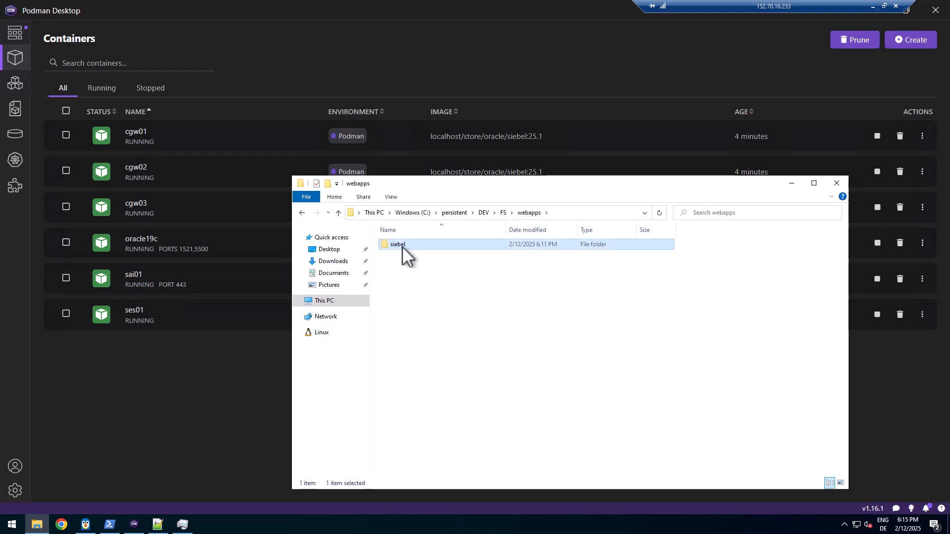
double_click(402, 246)
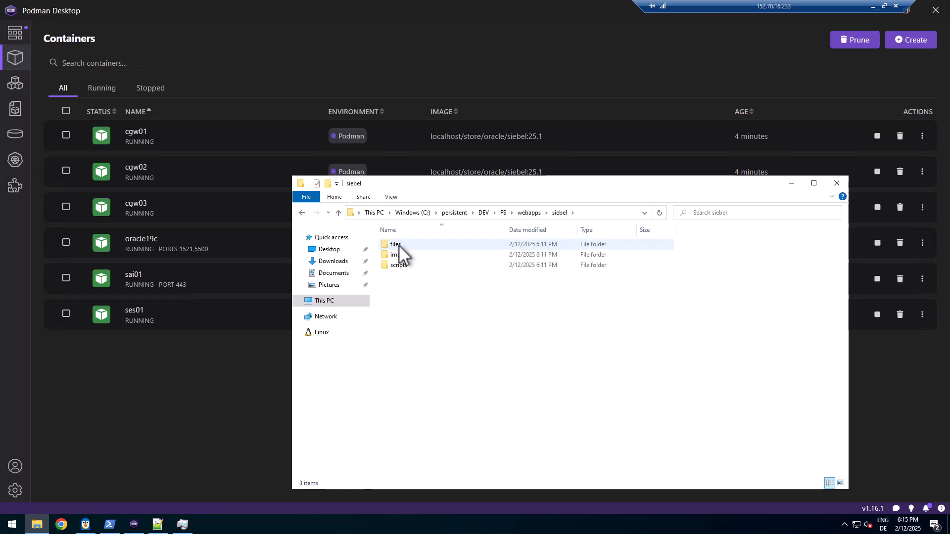
double_click(394, 265)
click(399, 245)
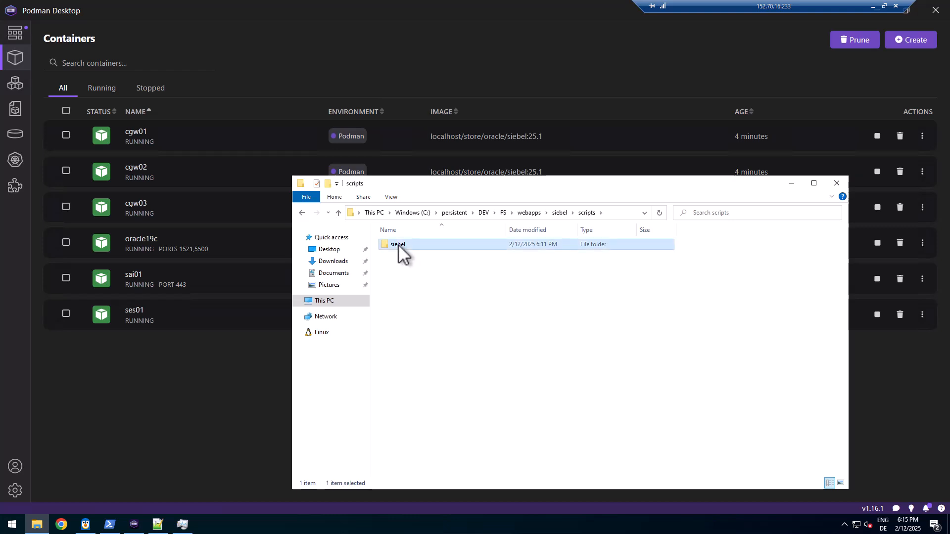
double_click(399, 245)
double_click(402, 245)
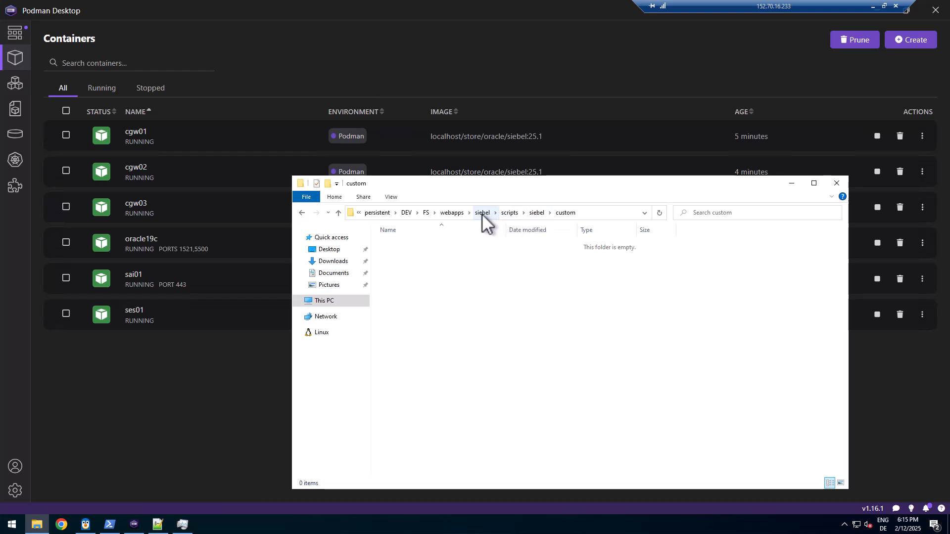
click(453, 213)
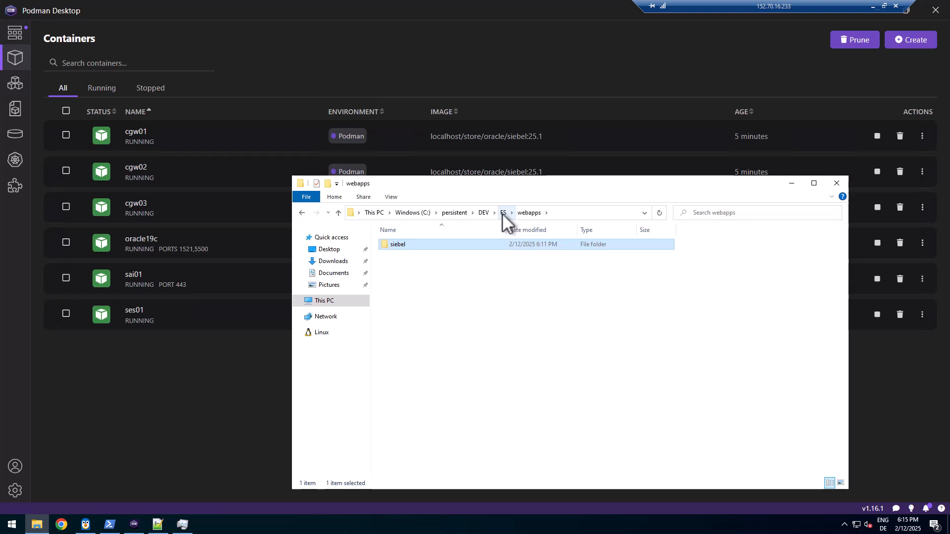
Look inside the SAI01 container folder, then open the SES01 folder from DEV
click(486, 213)
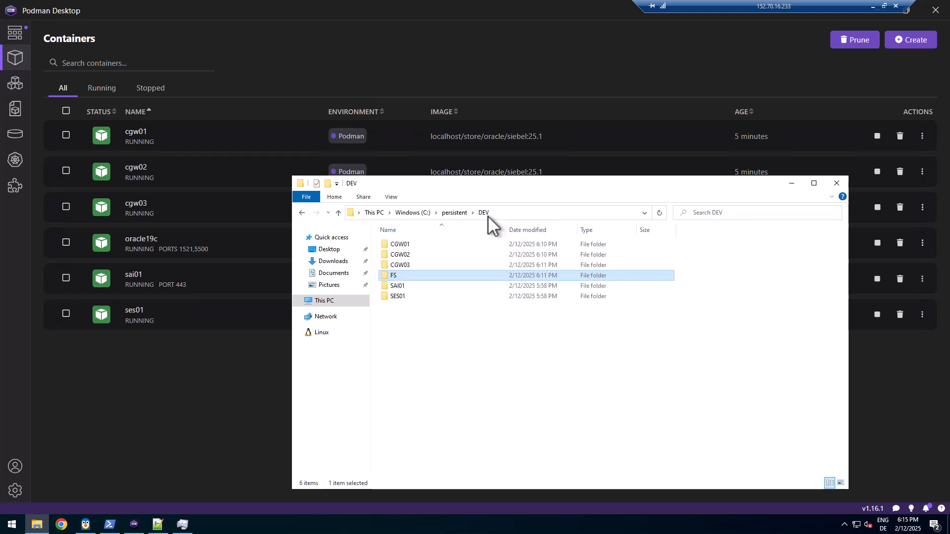
double_click(399, 287)
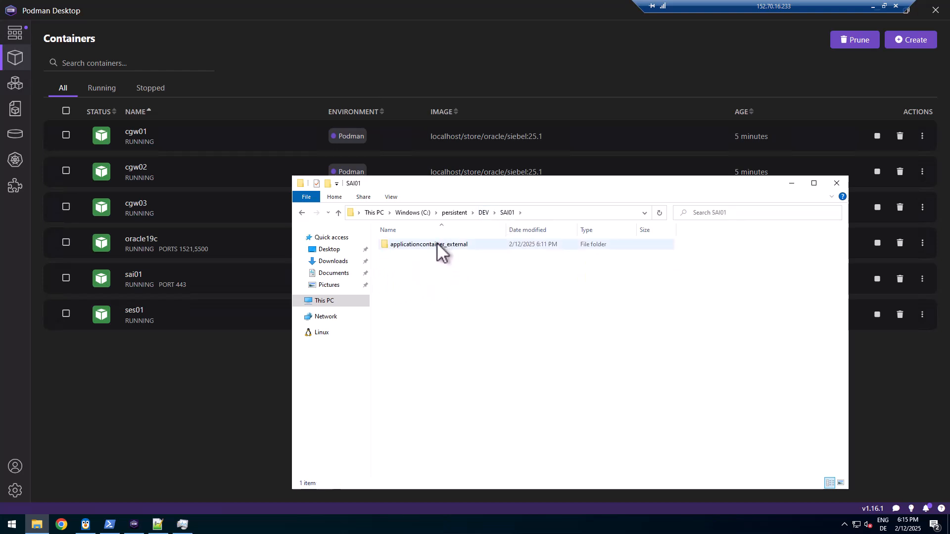
click(484, 213)
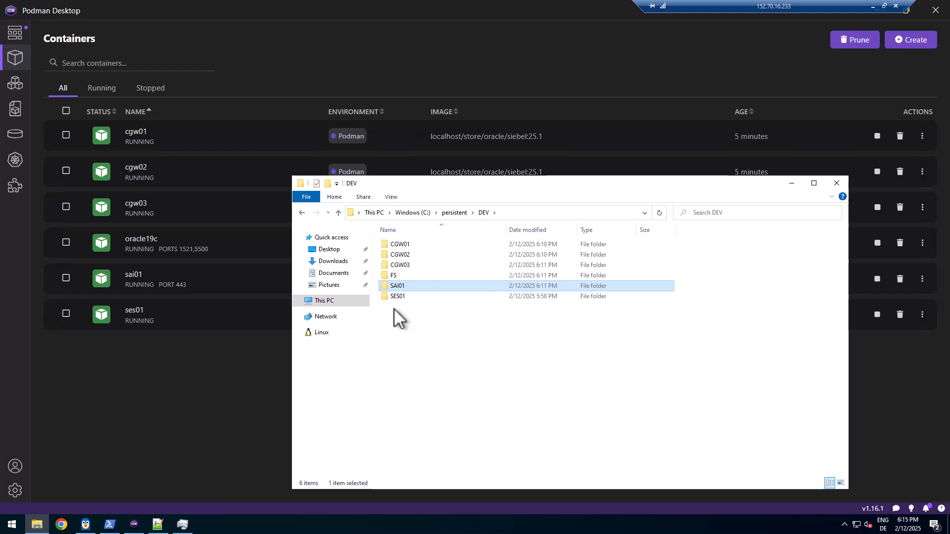
click(396, 295)
double_click(396, 296)
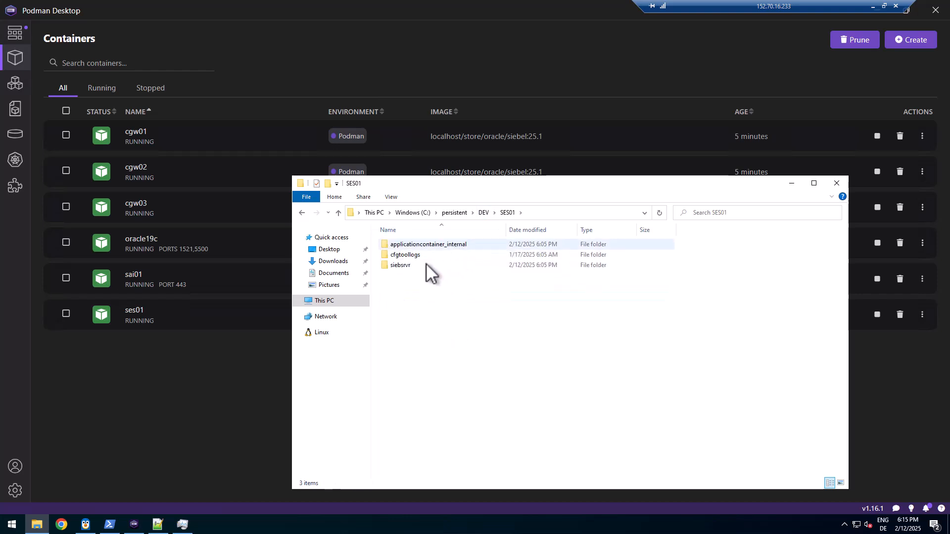
Browse SES01's siebsrvr enterprises and log subfolders, then go back up to the persistent folder
double_click(406, 265)
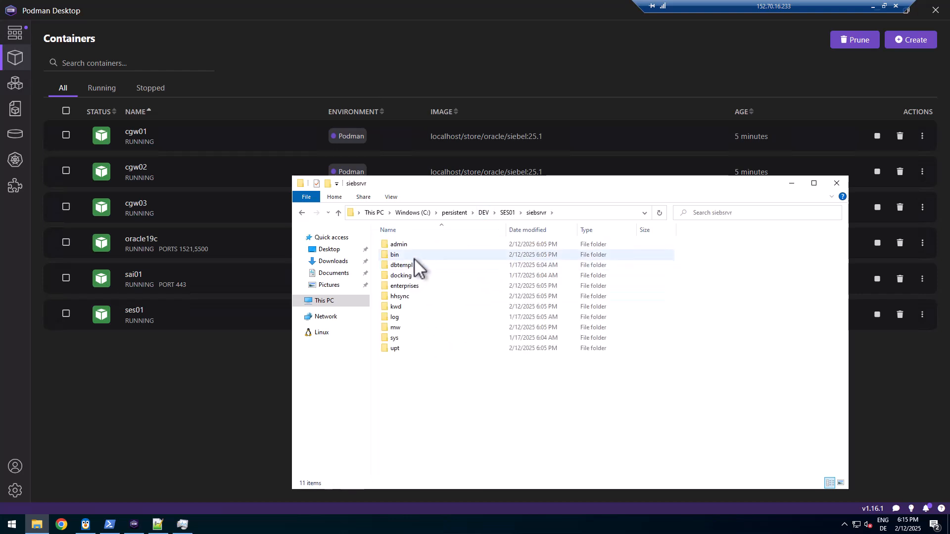
double_click(406, 287)
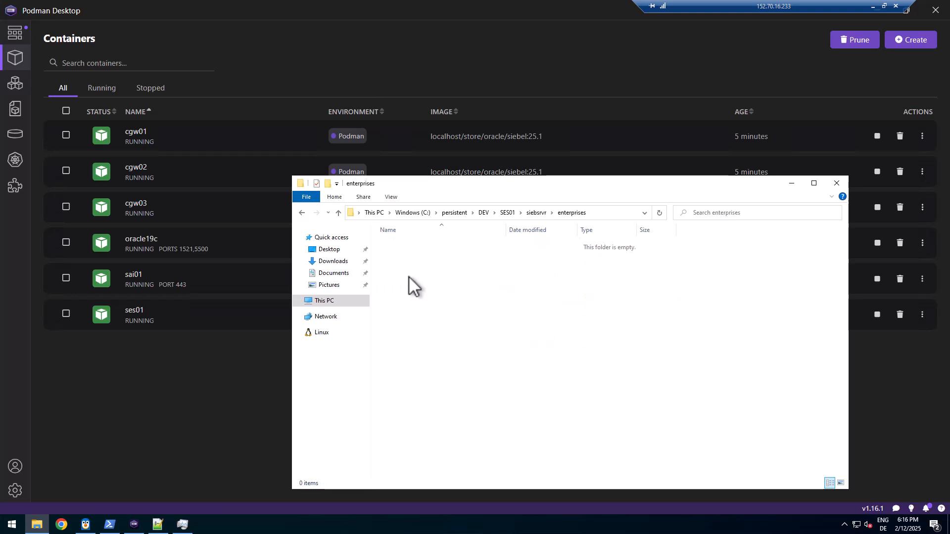
click(541, 212)
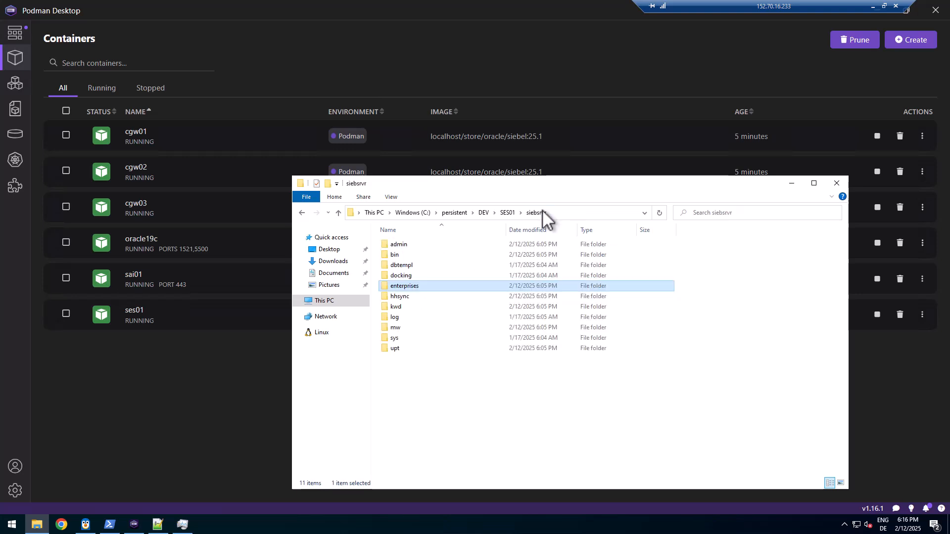
double_click(387, 321)
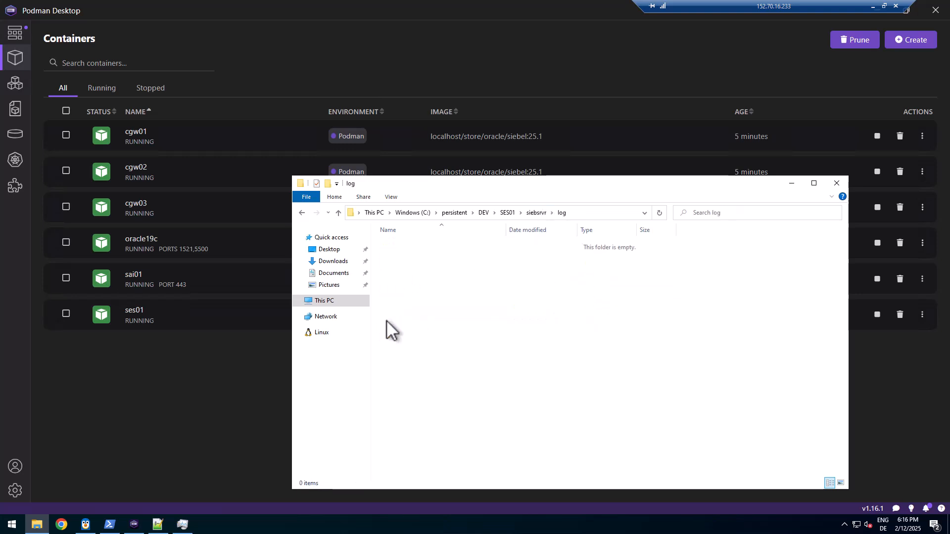
click(537, 213)
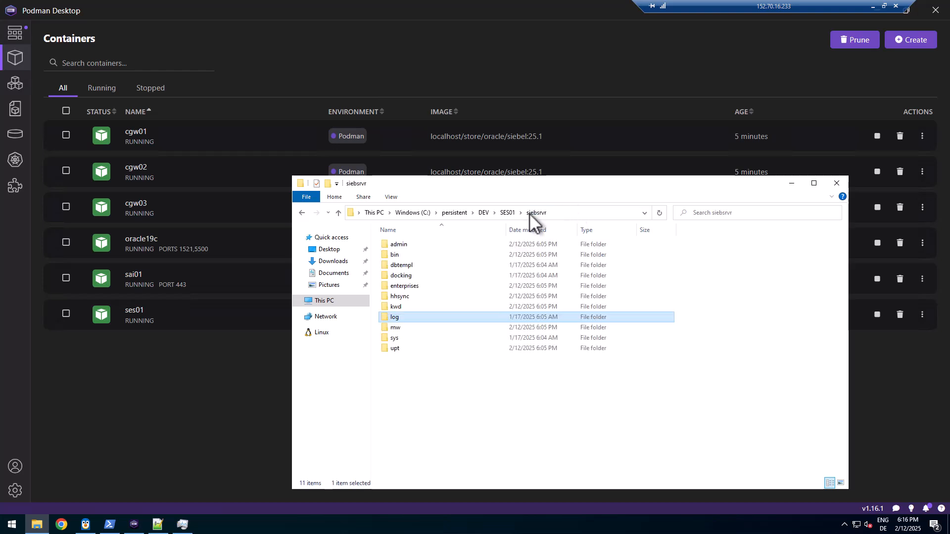
click(449, 212)
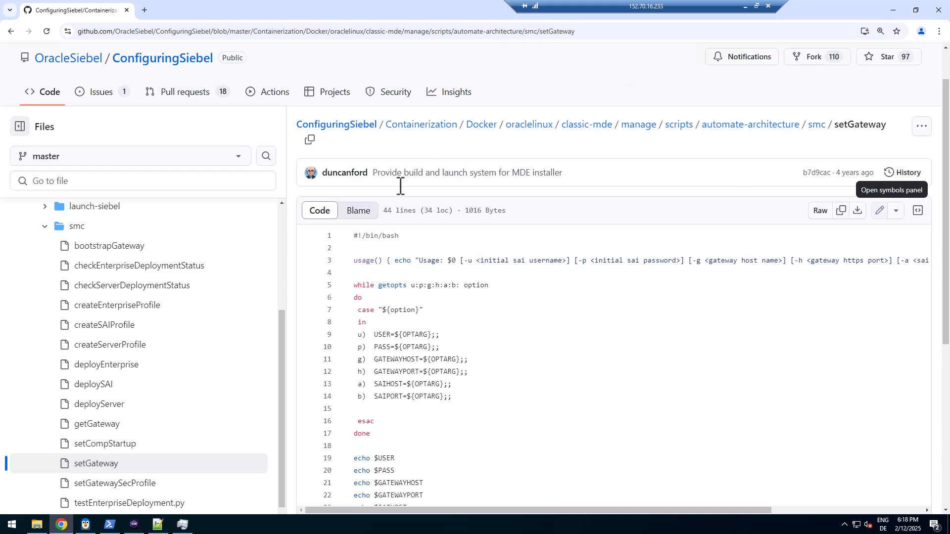
click(534, 174)
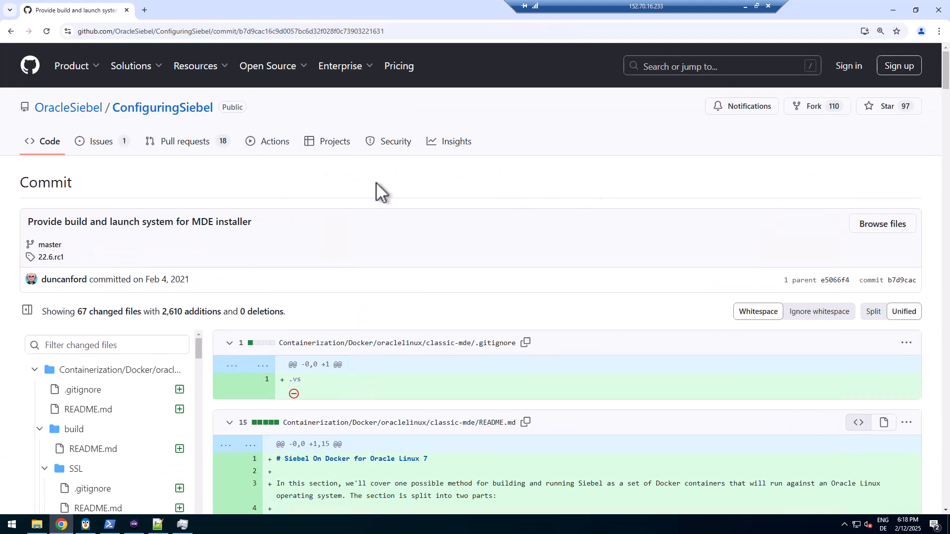
click(11, 31)
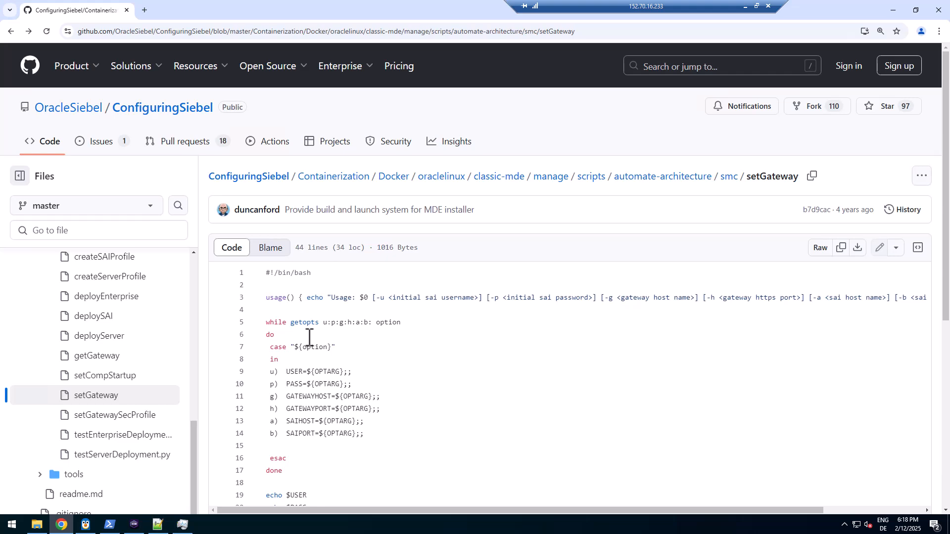
scroll(310, 335, down, 1)
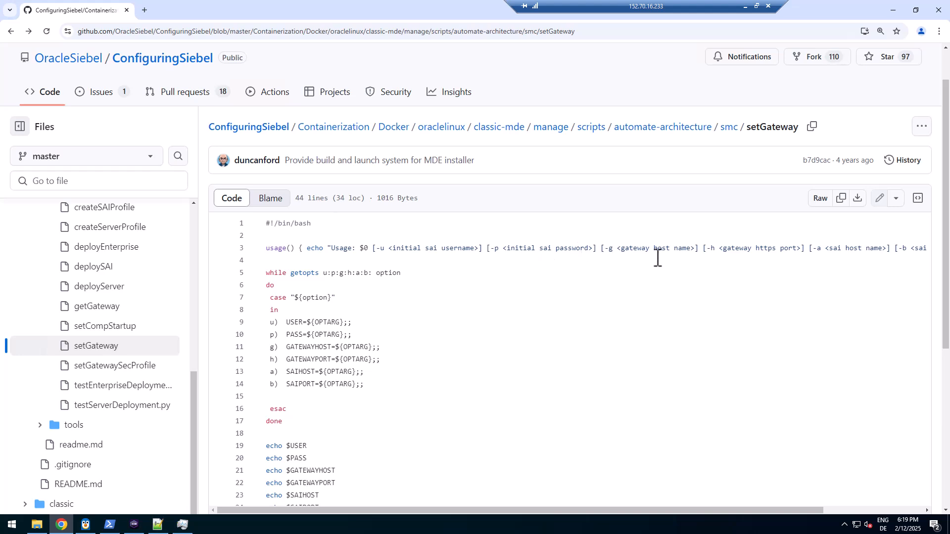
drag(633, 250, 683, 249)
drag(743, 250, 874, 250)
drag(435, 509, 324, 507)
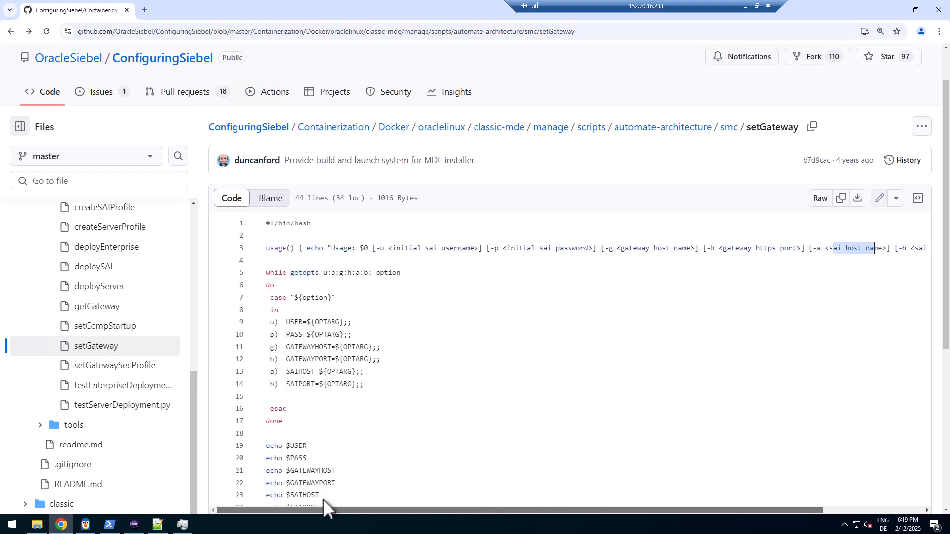
scroll(362, 384, down, 4)
scroll(361, 383, down, 2)
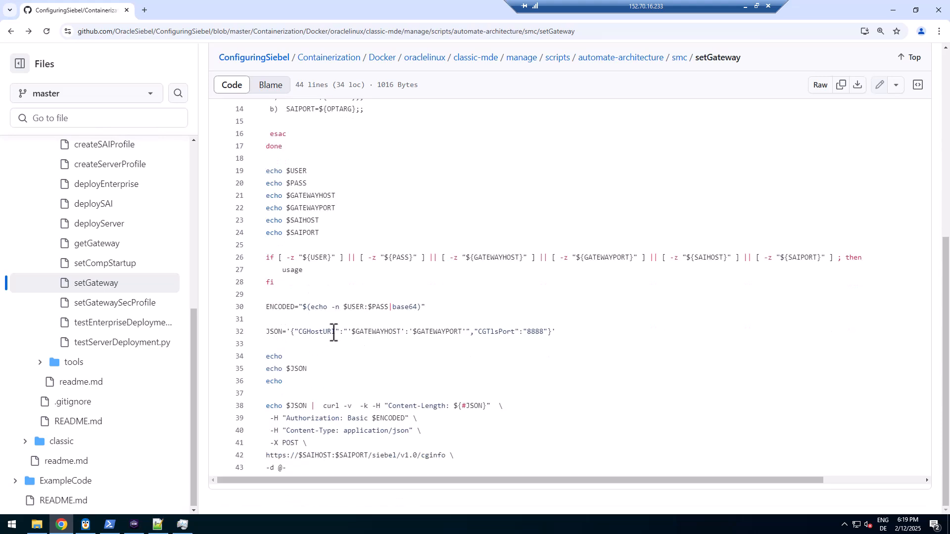
List the $GATEWAYHOST references and highlight the 8888 port and the curl request on lines 38–42
click(361, 333)
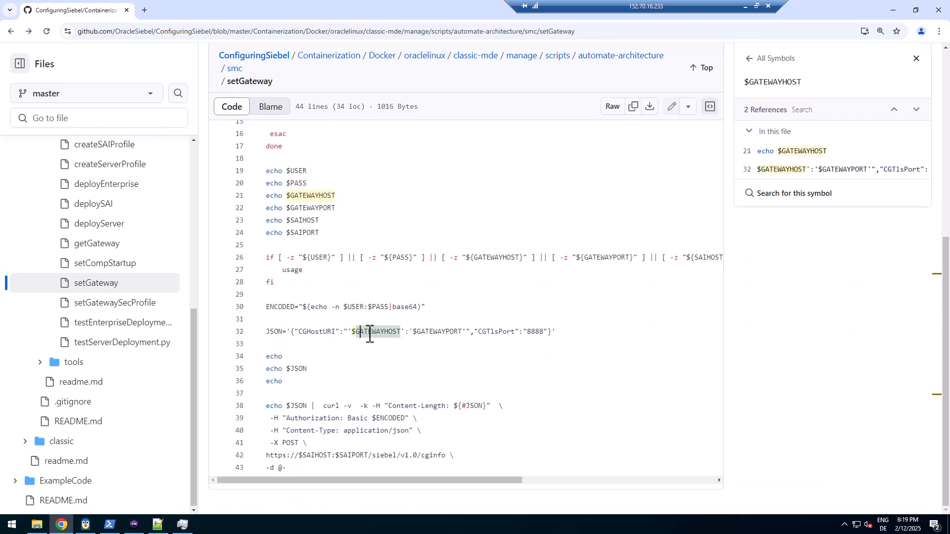
double_click(537, 332)
drag(314, 406, 471, 456)
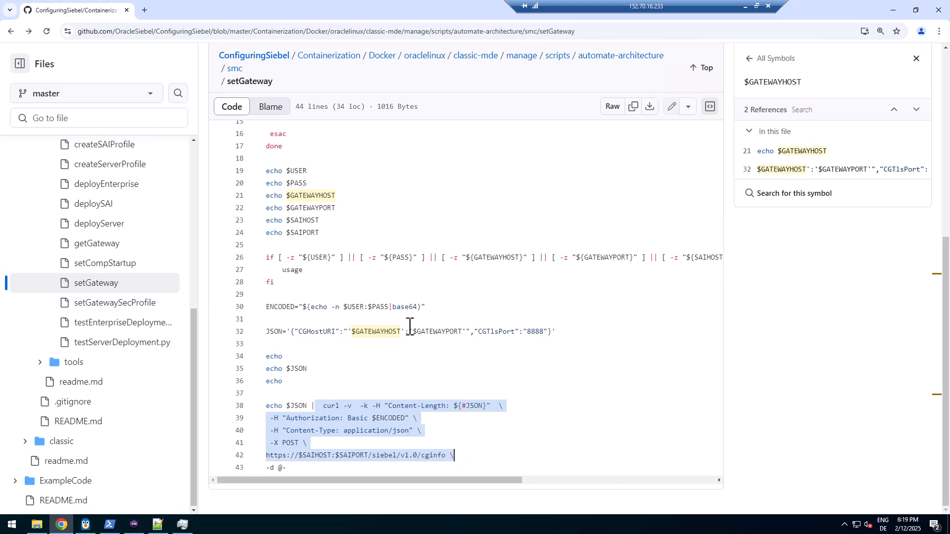
double_click(381, 332)
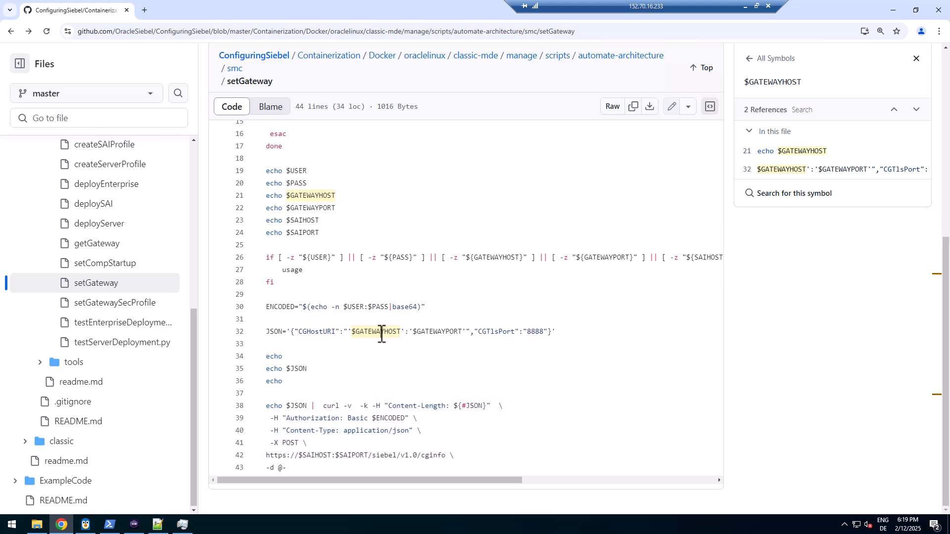
click(535, 332)
Close the symbol references panel, reopen the $GATEWAYHOST references, and close the panel again
click(916, 58)
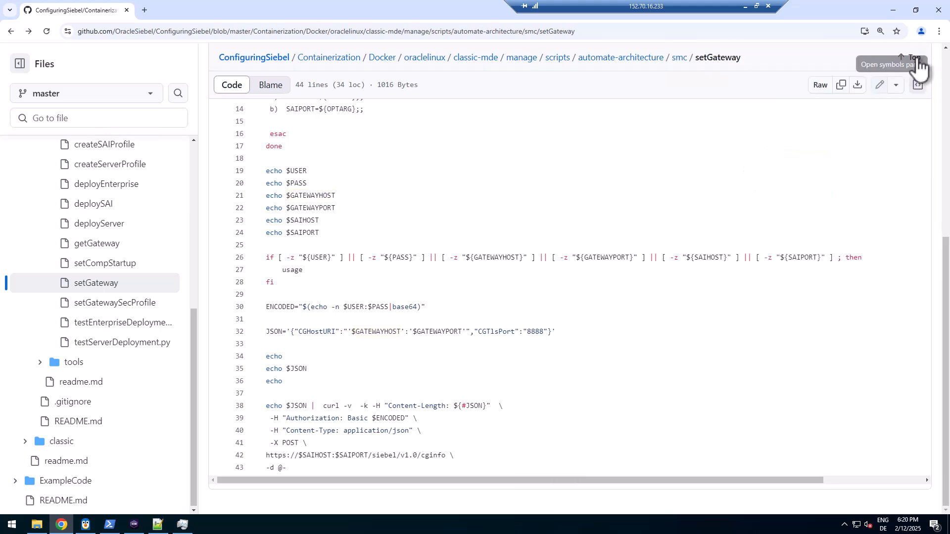
click(767, 195)
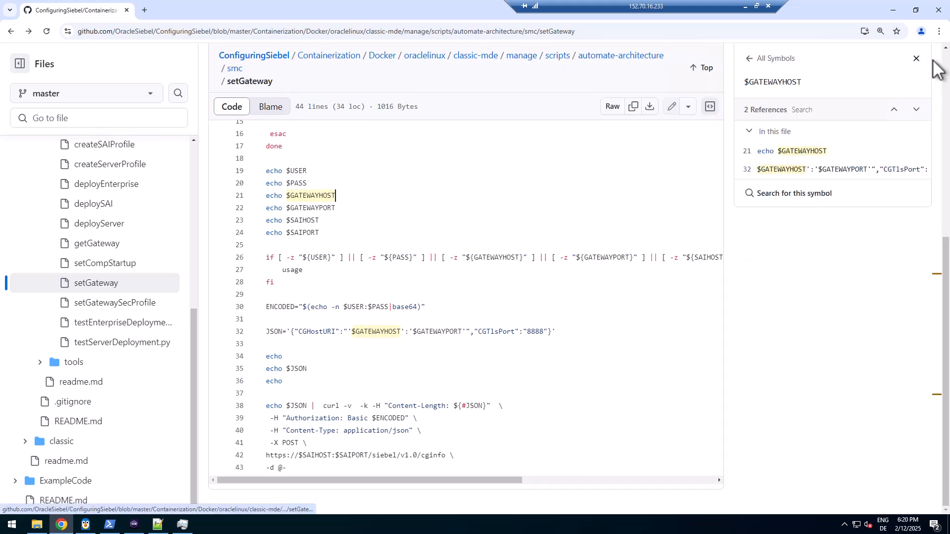
click(917, 59)
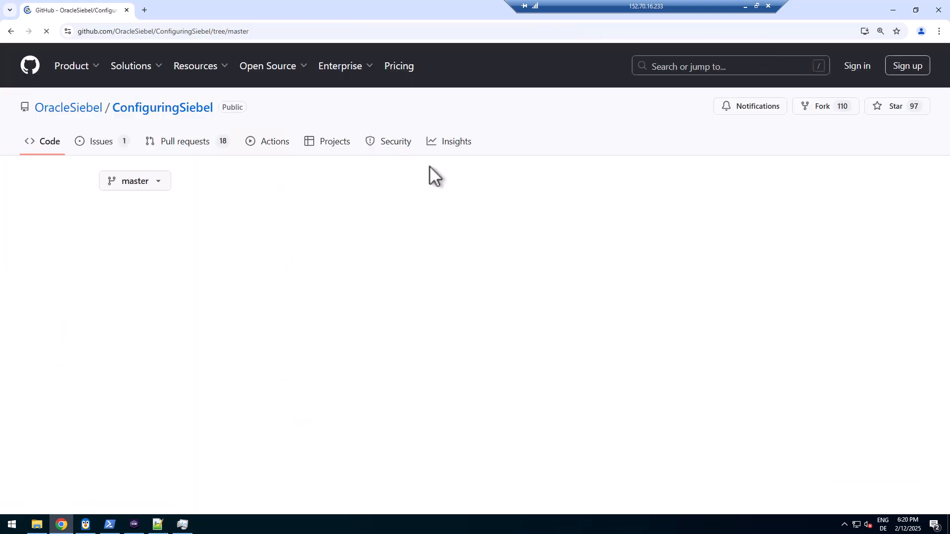
Download ConfiguringSiebel-master.zip with Code > Download ZIP and show it in its folder
click(638, 182)
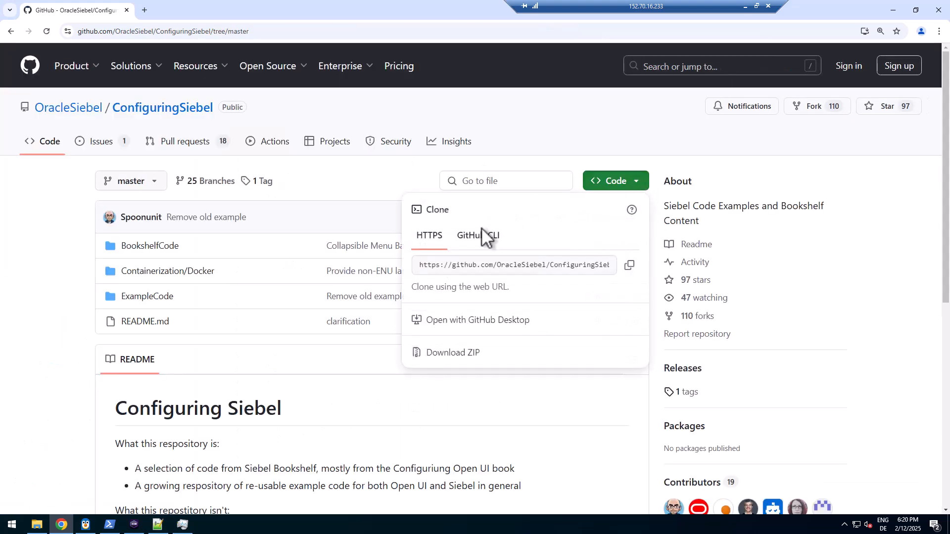
click(447, 354)
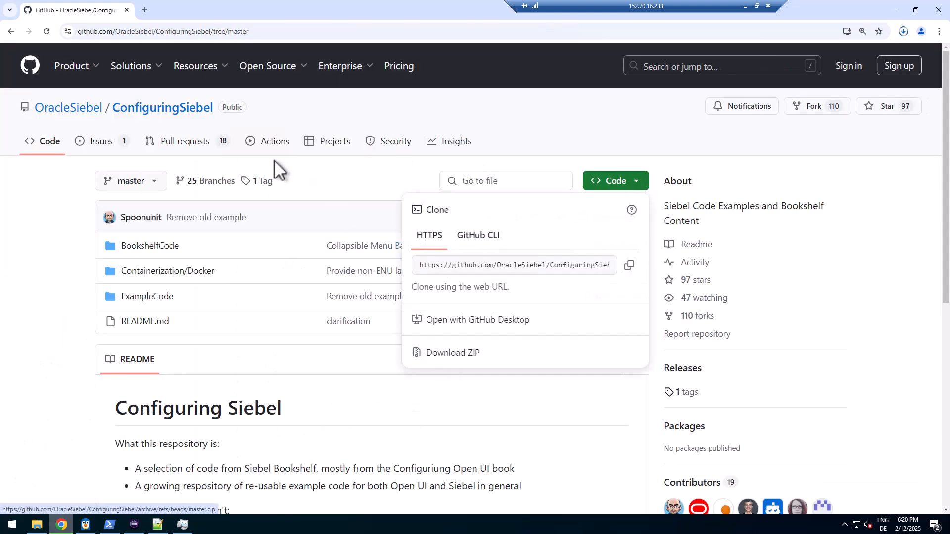
mouse_move(838, 53)
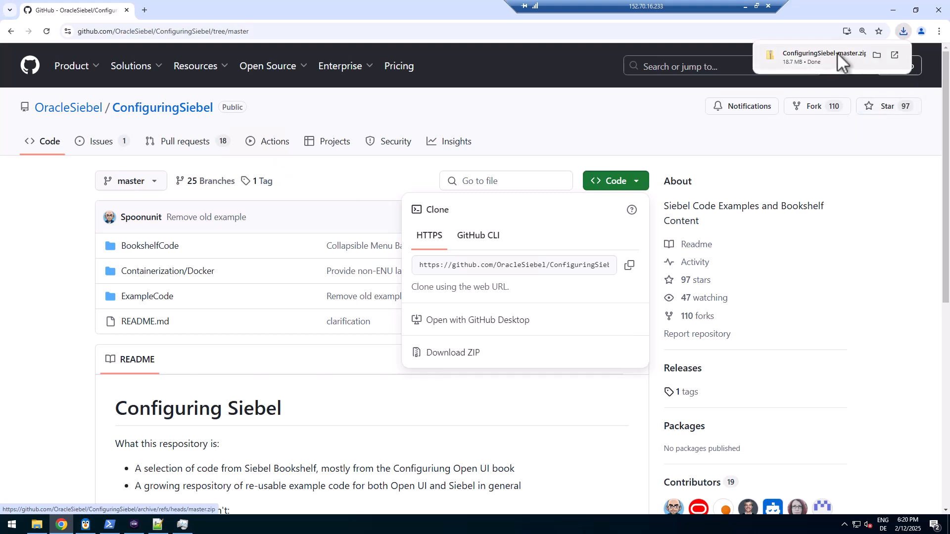
click(877, 53)
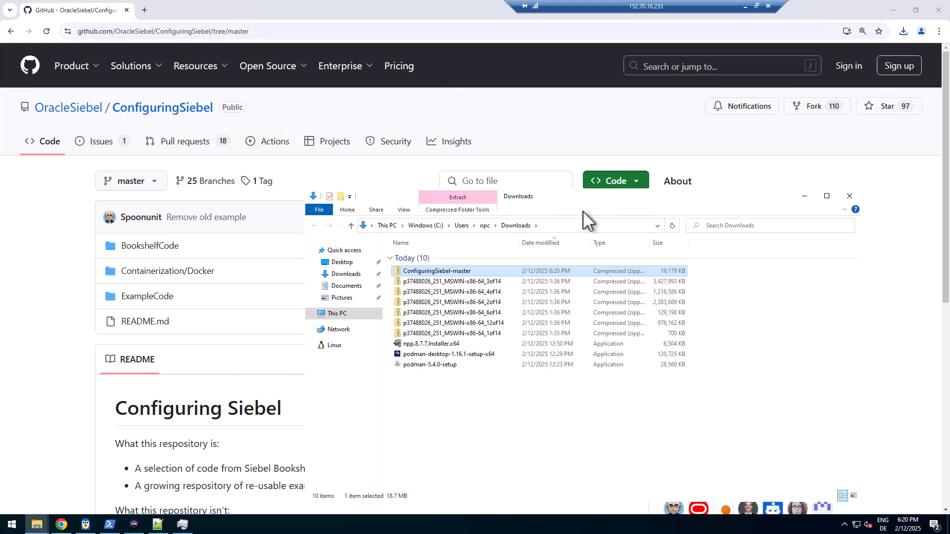
Extract ConfiguringSiebel-master.zip with 7-Zip into ConfiguringSiebel-master\ and open the extracted folder
drag(566, 197, 484, 93)
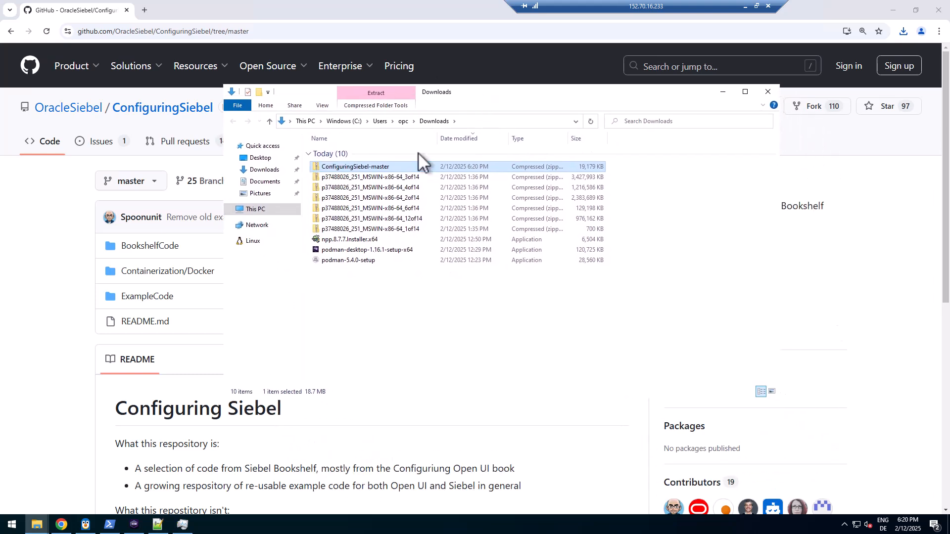
right_click(366, 167)
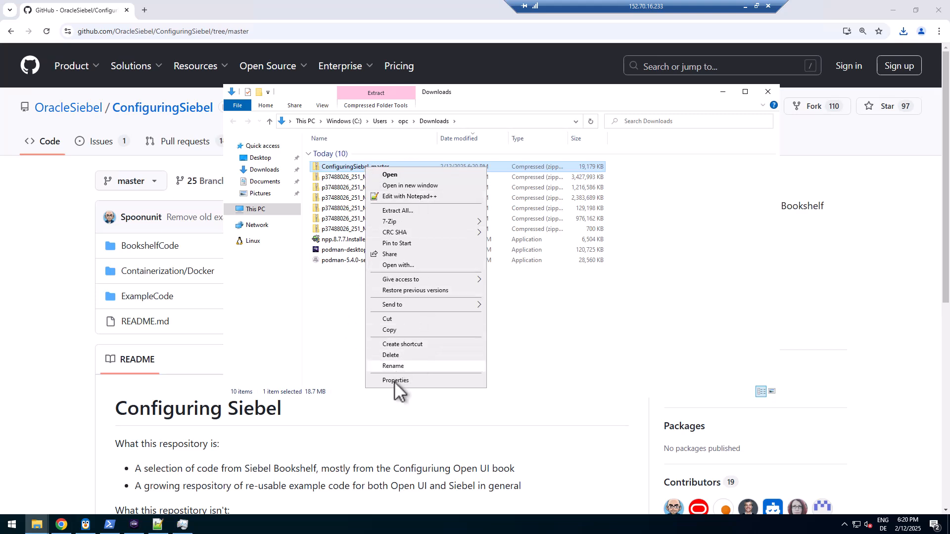
mouse_move(423, 221)
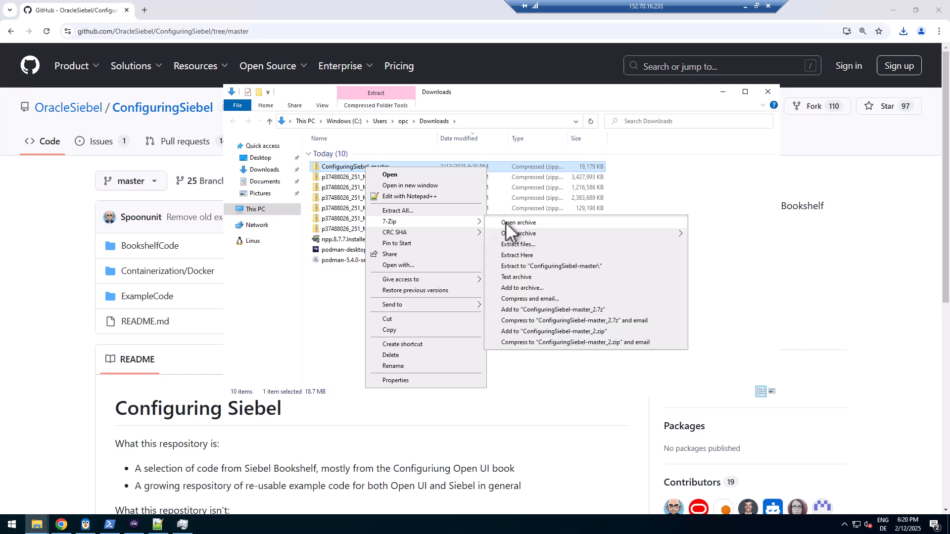
click(529, 266)
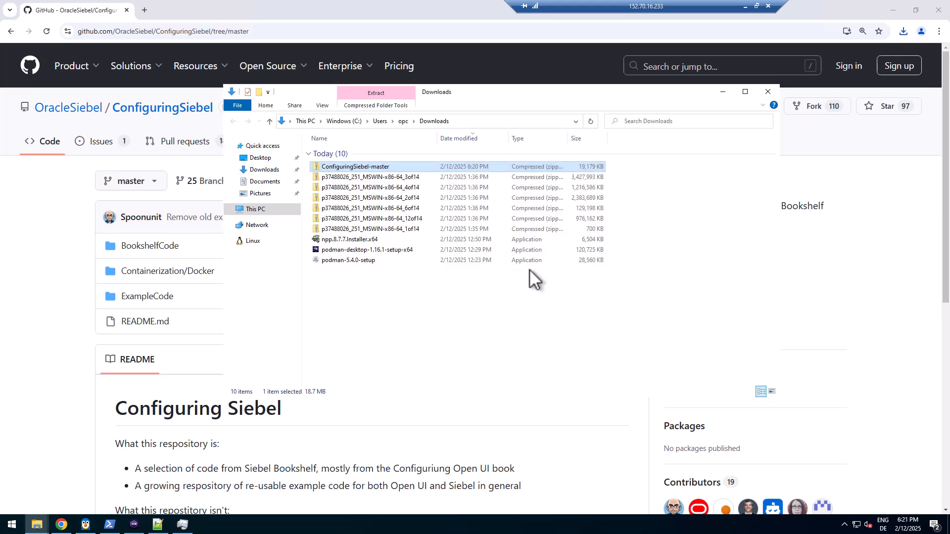
double_click(341, 270)
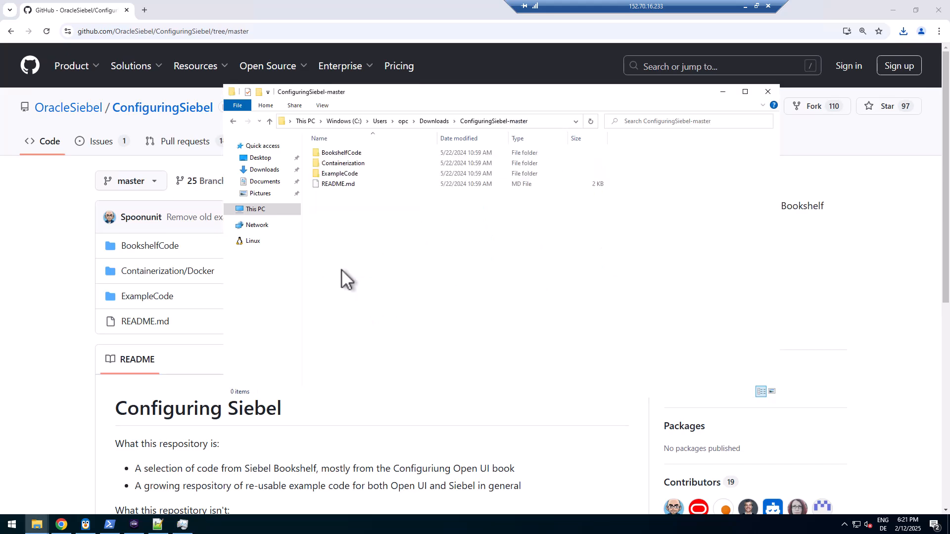
Browse to Containerization\Docker\oraclelinux\classic-mde\manage\scripts\automate-architecture\smc
double_click(352, 163)
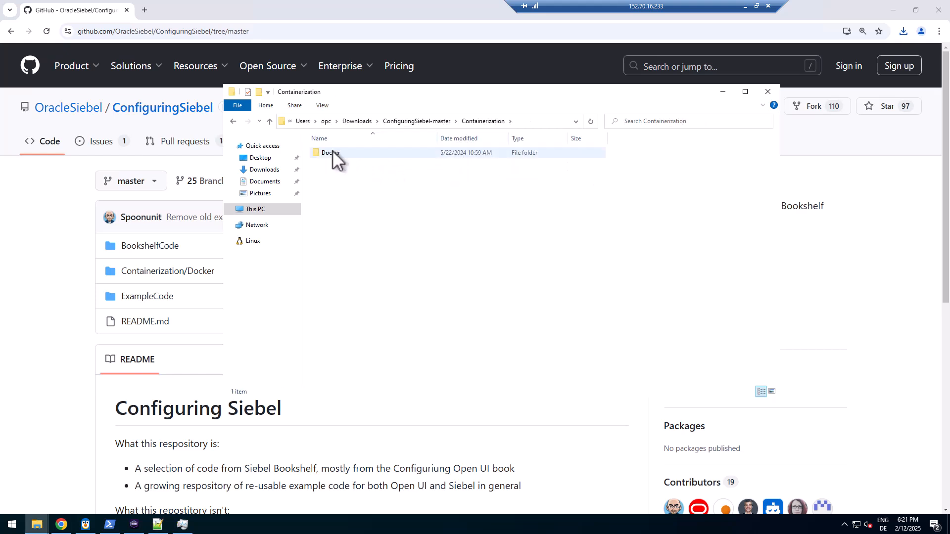
click(335, 151)
double_click(336, 152)
double_click(331, 153)
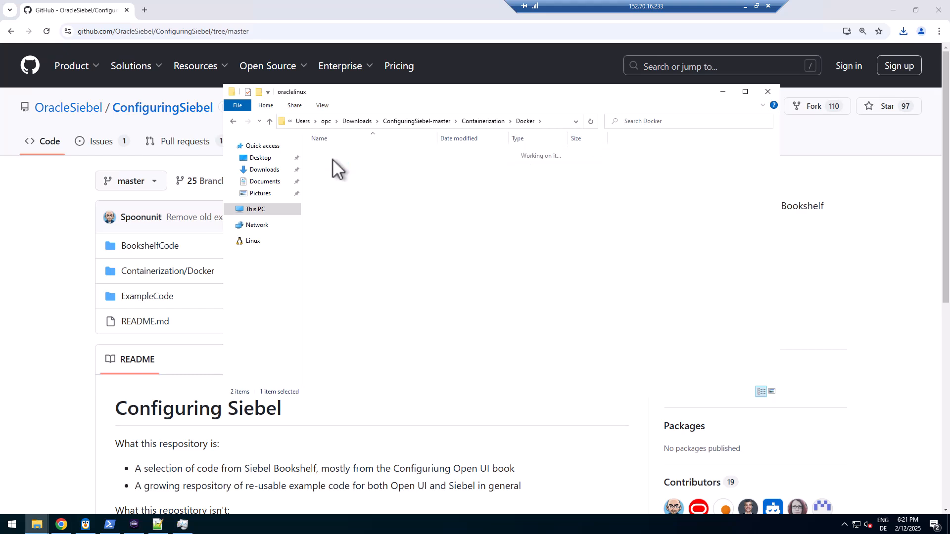
double_click(329, 164)
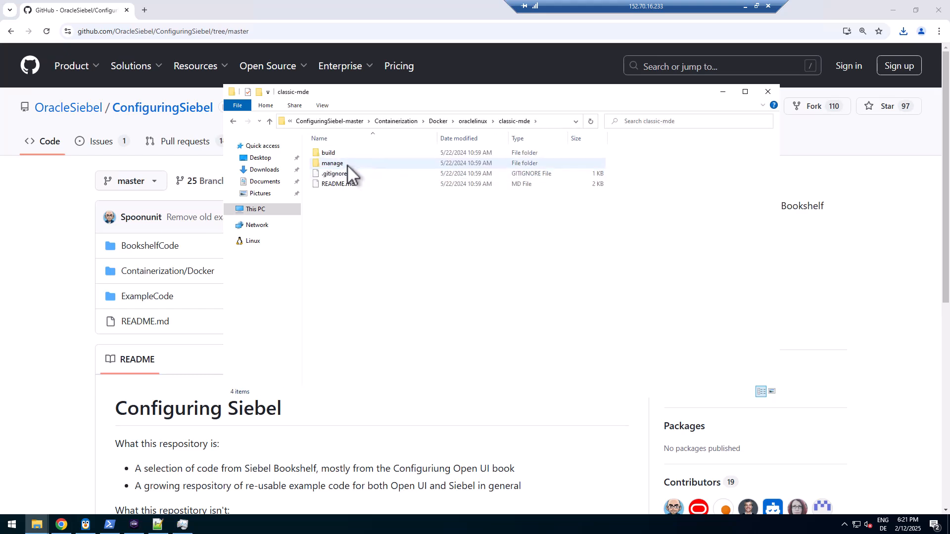
double_click(328, 165)
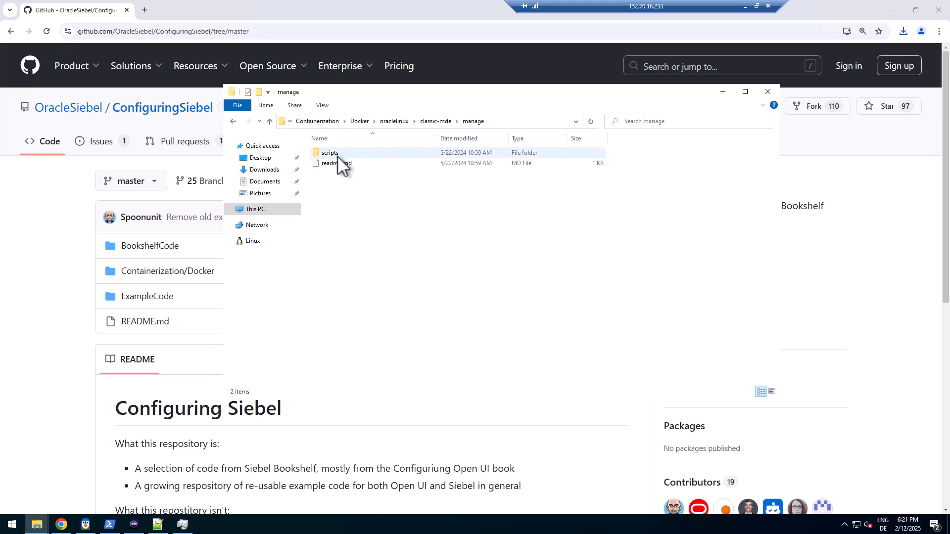
double_click(331, 152)
double_click(345, 153)
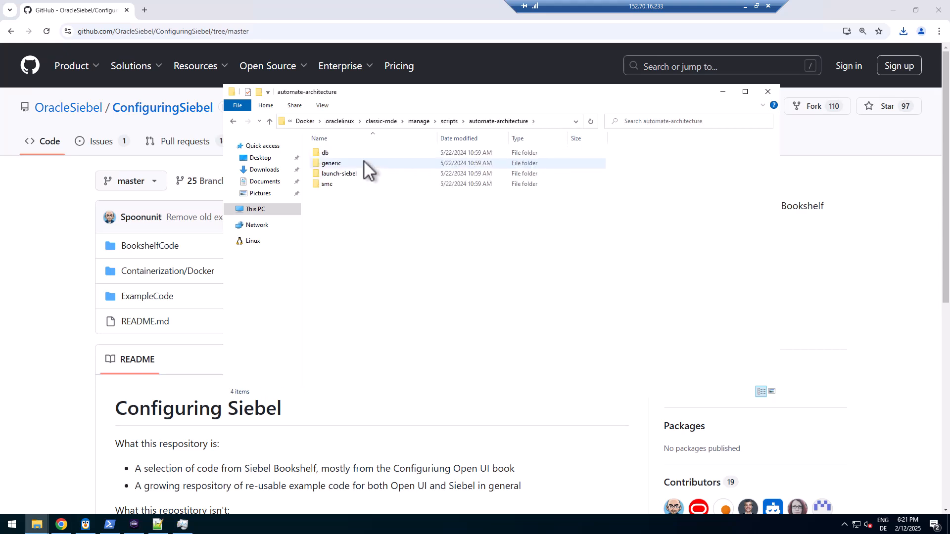
double_click(325, 183)
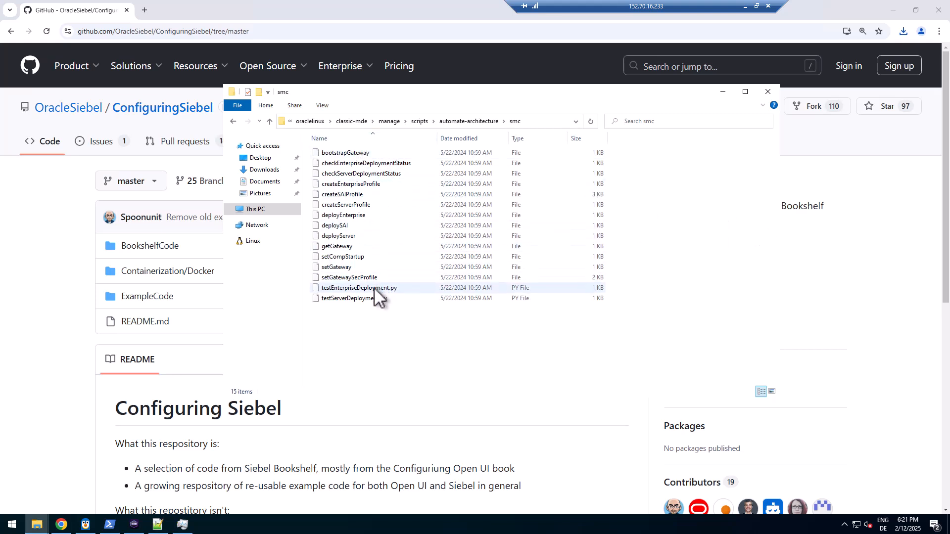
Compare the sizes of the smc scripts and open setGateway with Notepad++
click(343, 266)
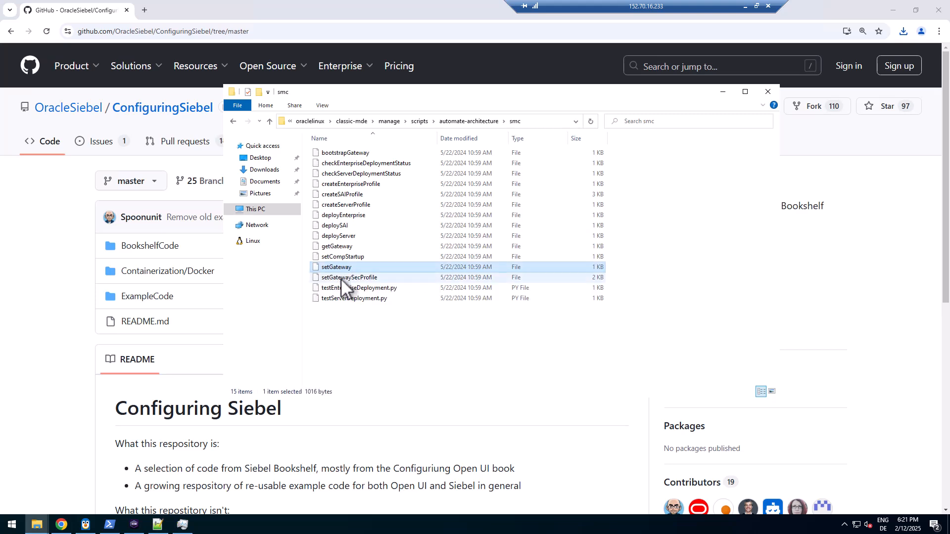
click(340, 278)
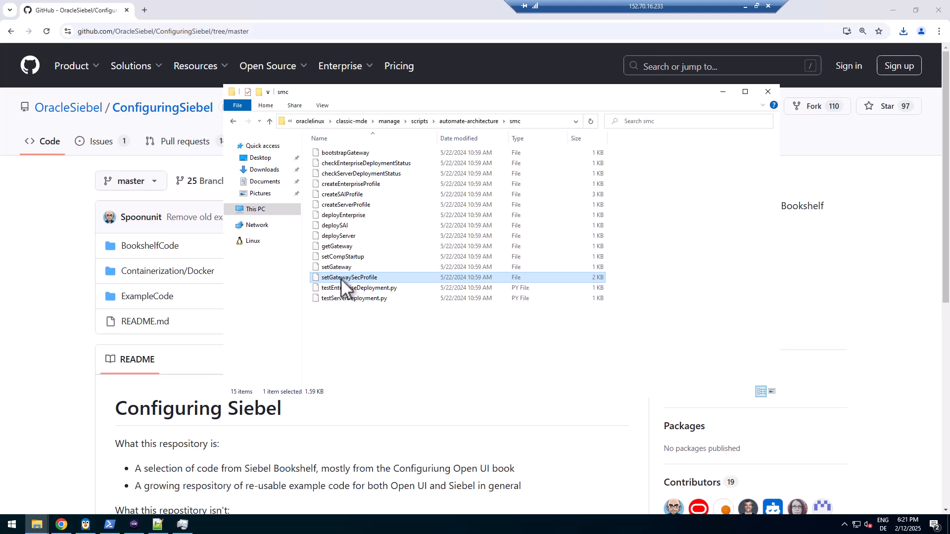
click(355, 152)
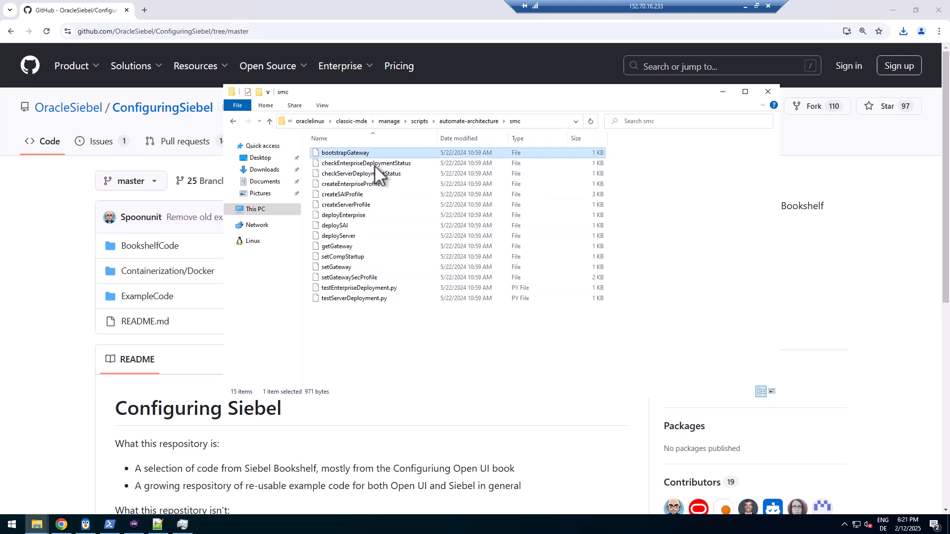
right_click(337, 273)
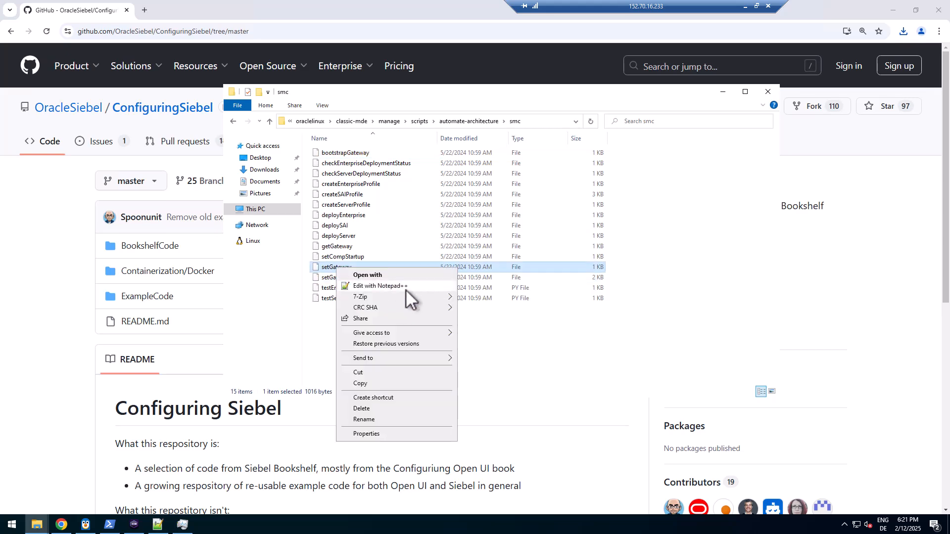
click(406, 289)
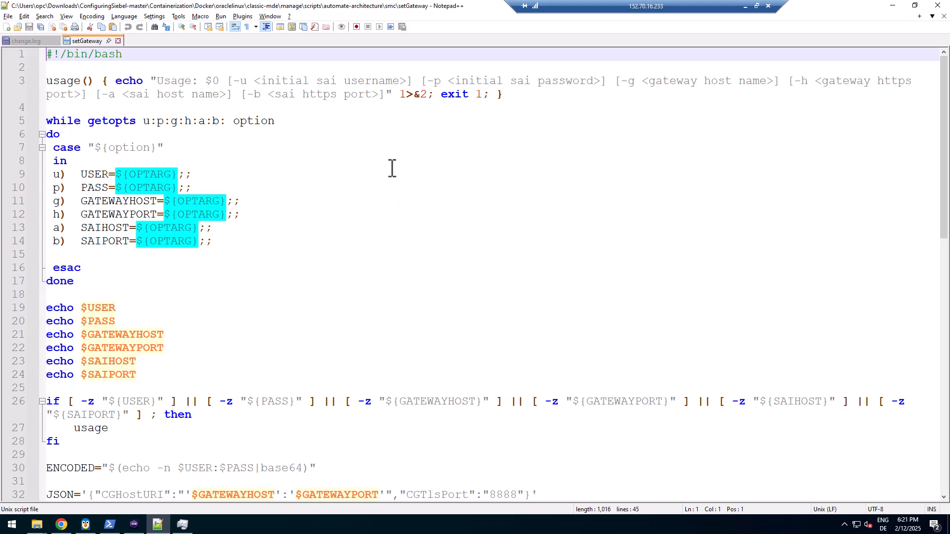
Highlight the CGTlsPort value 8888 on line 32 of setGateway, then return to the top
scroll(384, 203, down, 7)
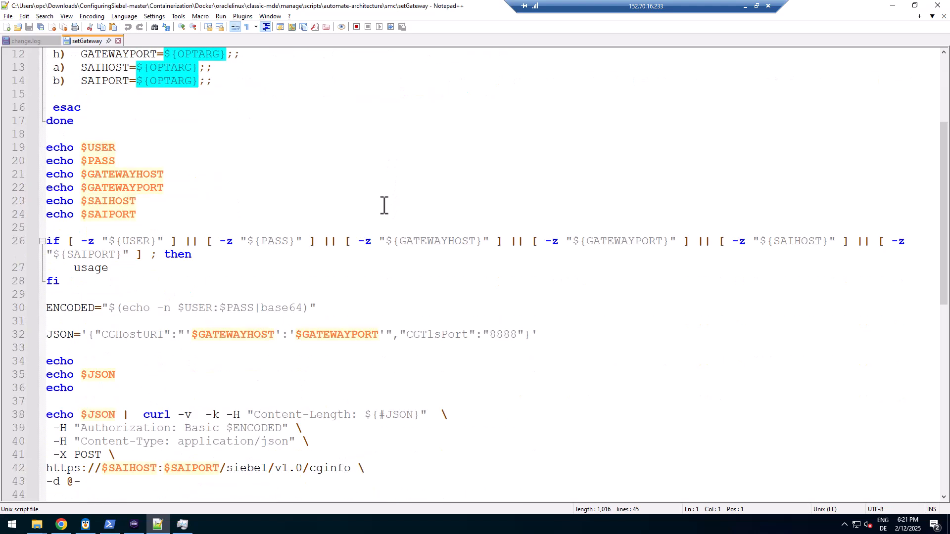
double_click(502, 217)
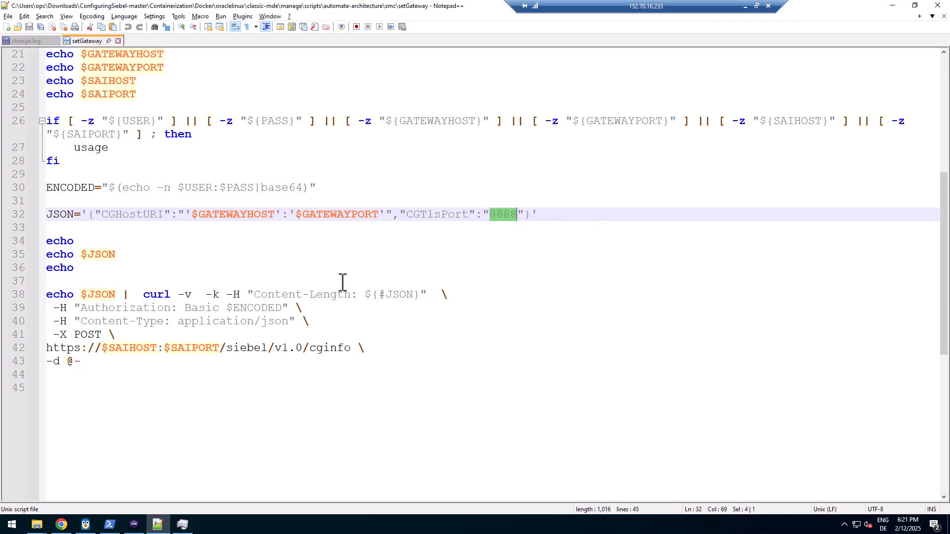
scroll(319, 284, up, 7)
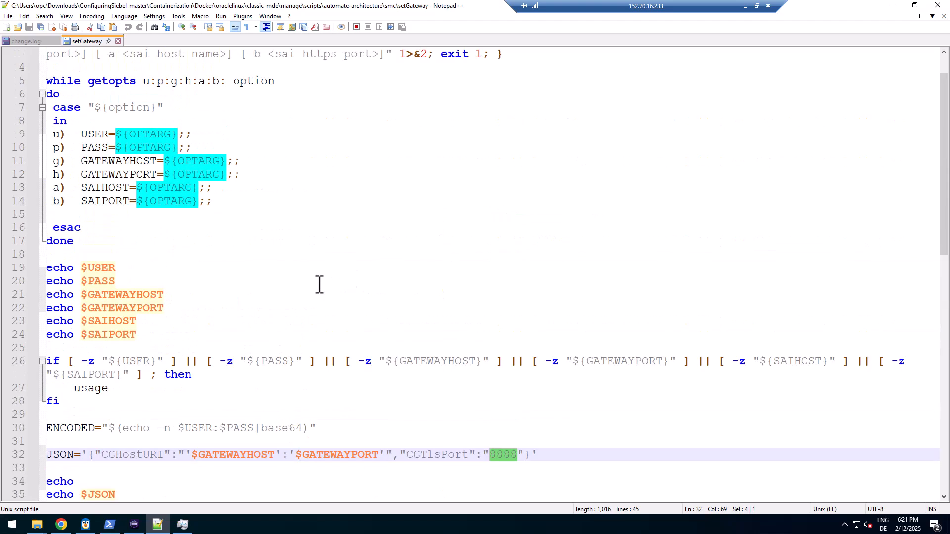
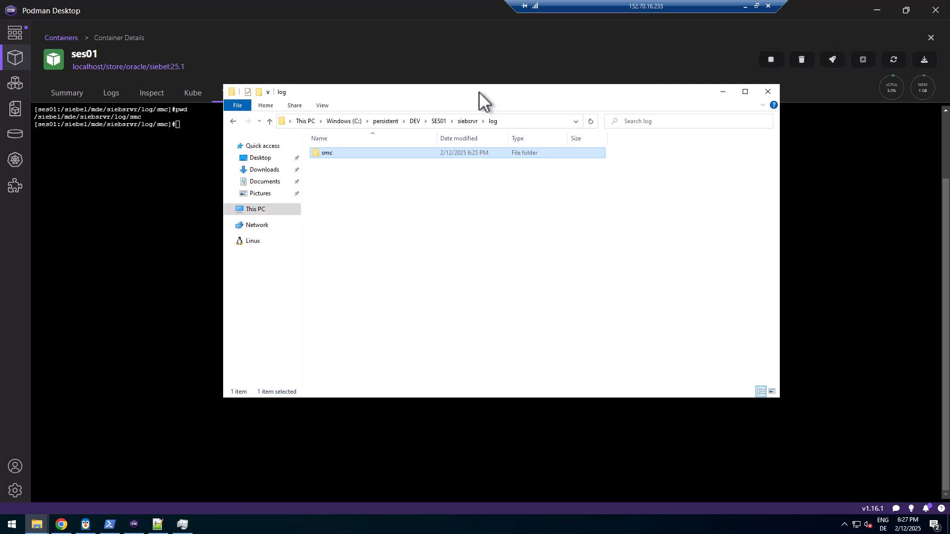
Browse the mirrored smc log folder in File Explorer, go back to log, and return to the ses01 terminal
click(492, 122)
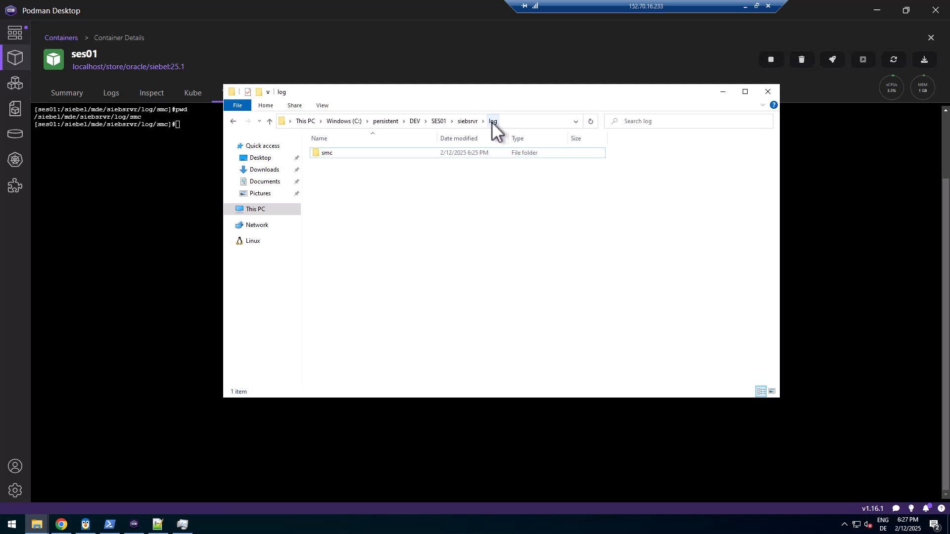
click(323, 156)
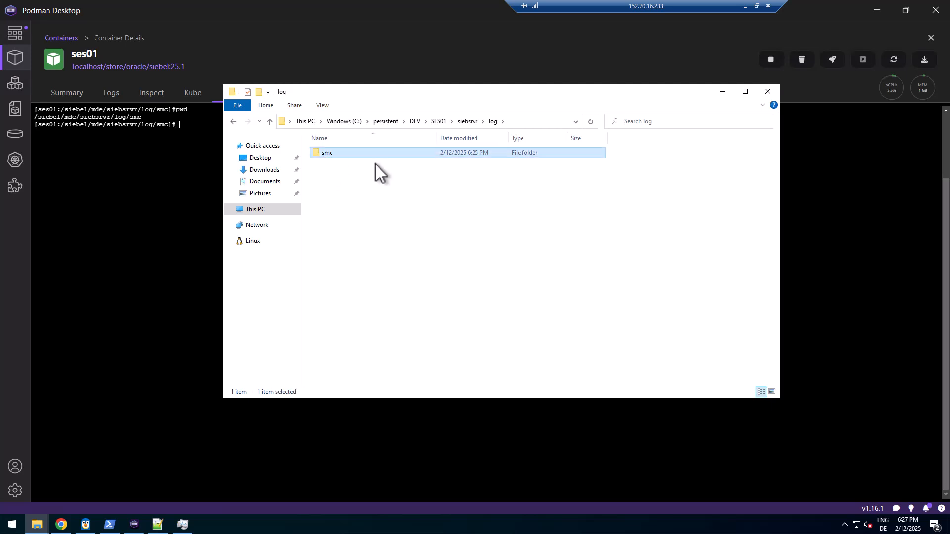
double_click(326, 152)
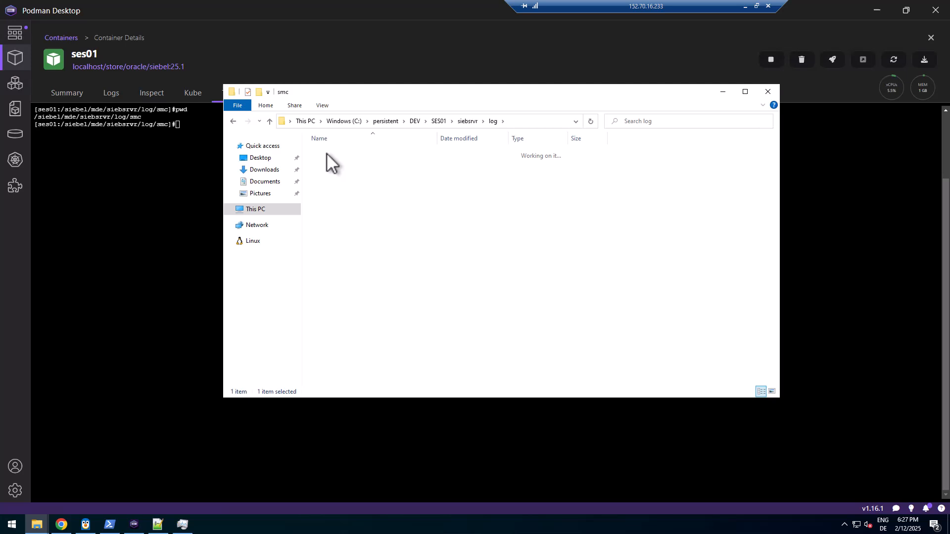
click(493, 122)
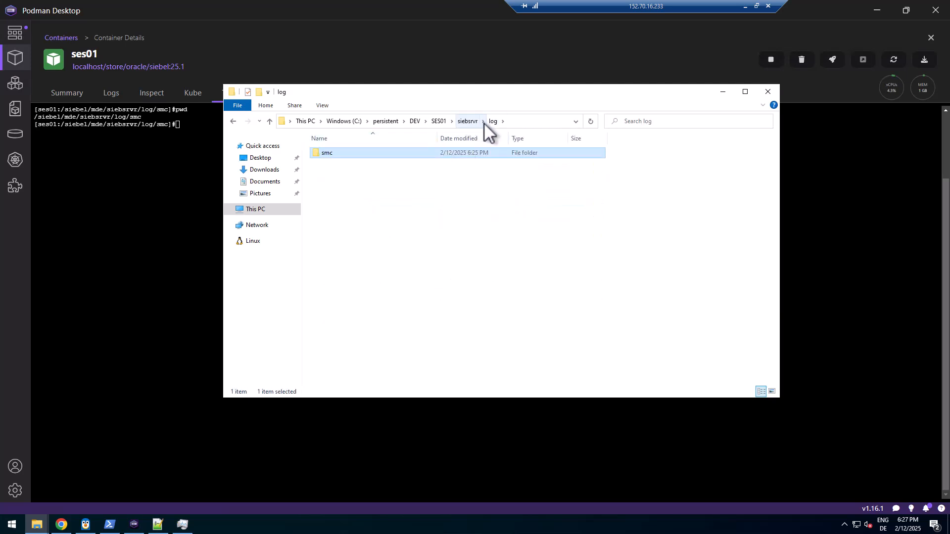
click(267, 10)
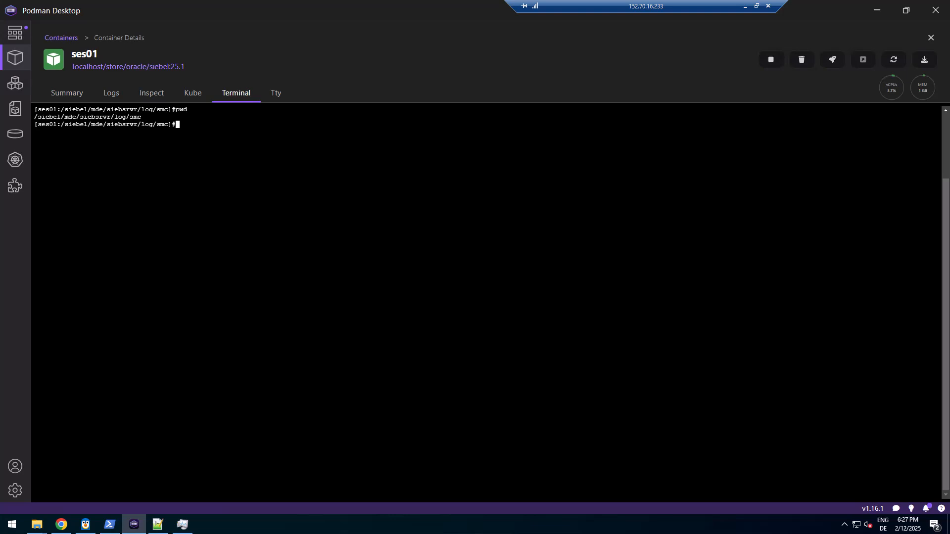
Run ls -ltr in the ses01 terminal to list the smc scripts, then go back to the inception.txt notes
text(ls -ltr)
key(Return)
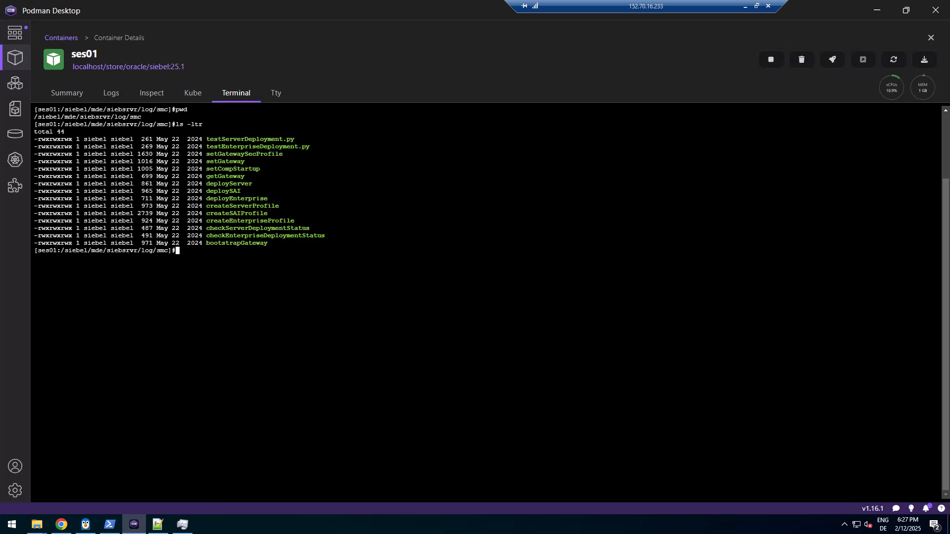
click(158, 525)
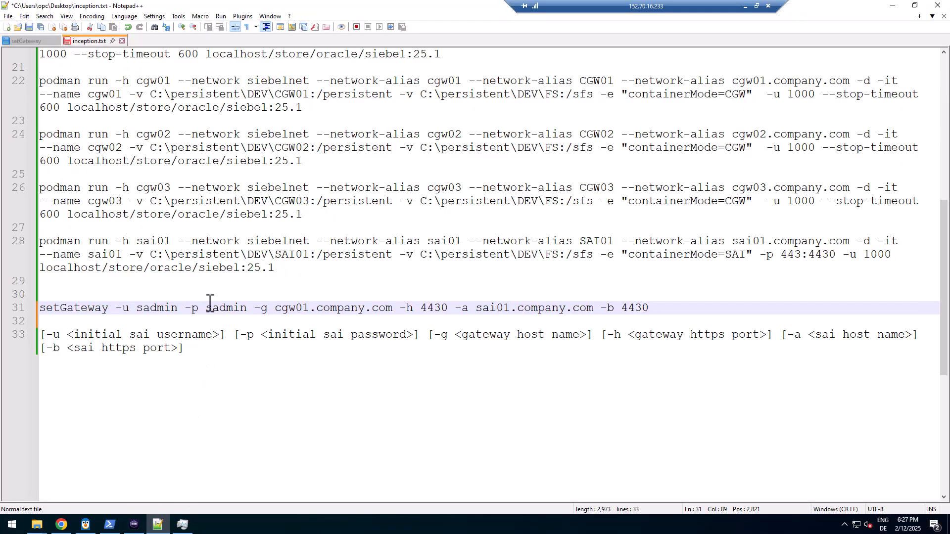
Delete the usage-syntax line 33 in inception.txt and compare it with setGateway's quoted usage string
drag(200, 348, 33, 340)
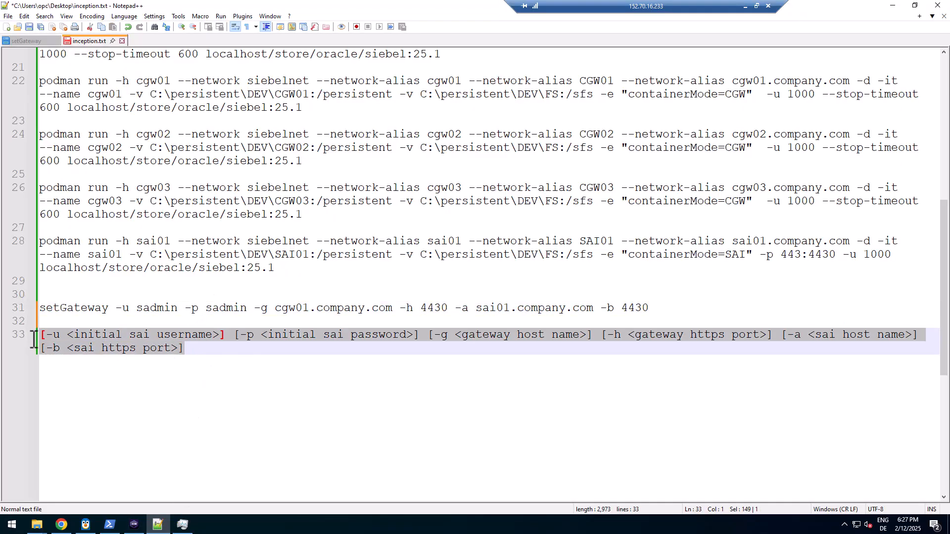
key(Delete)
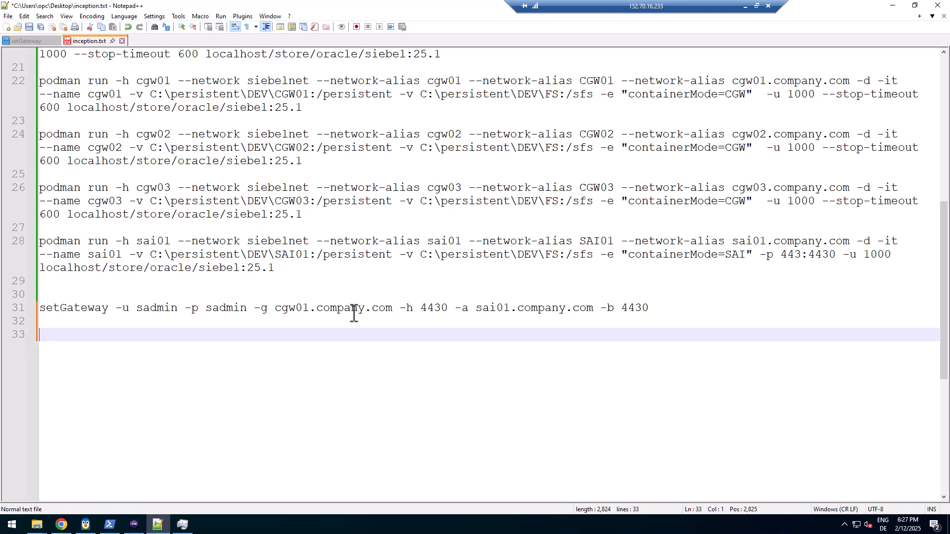
click(289, 309)
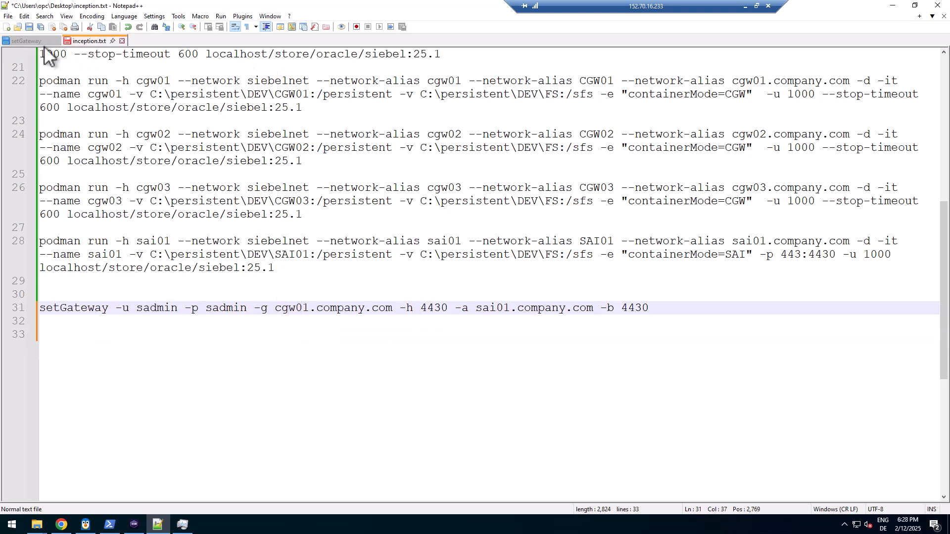
click(26, 40)
click(288, 81)
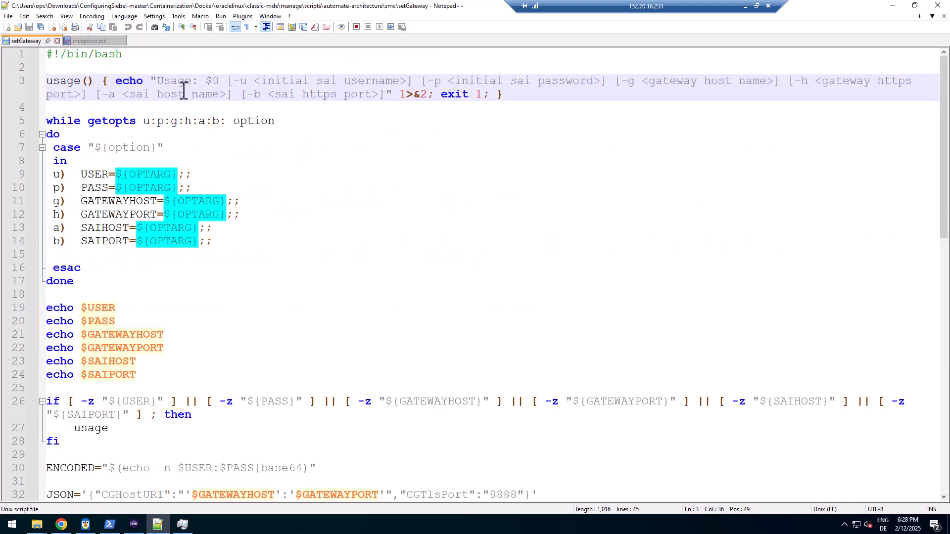
drag(156, 81, 395, 95)
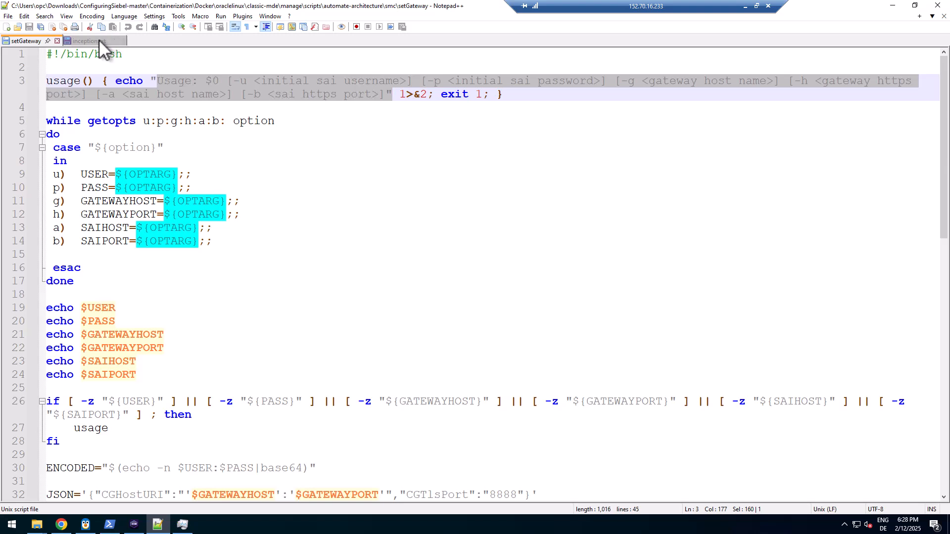
click(89, 41)
Review the setGateway command's admin username, gateway host cgw01 and port 4430 on line 31
click(176, 307)
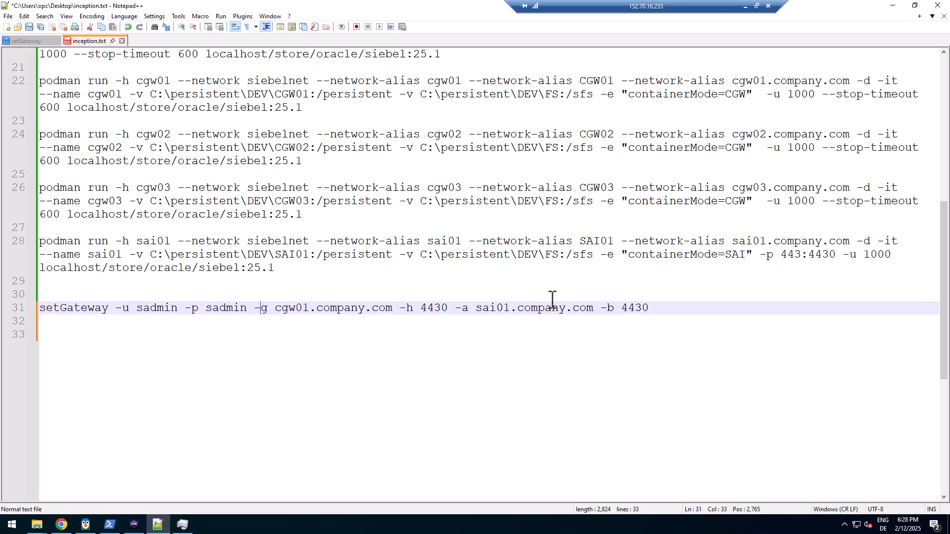
click(663, 311)
triple_click(41, 312)
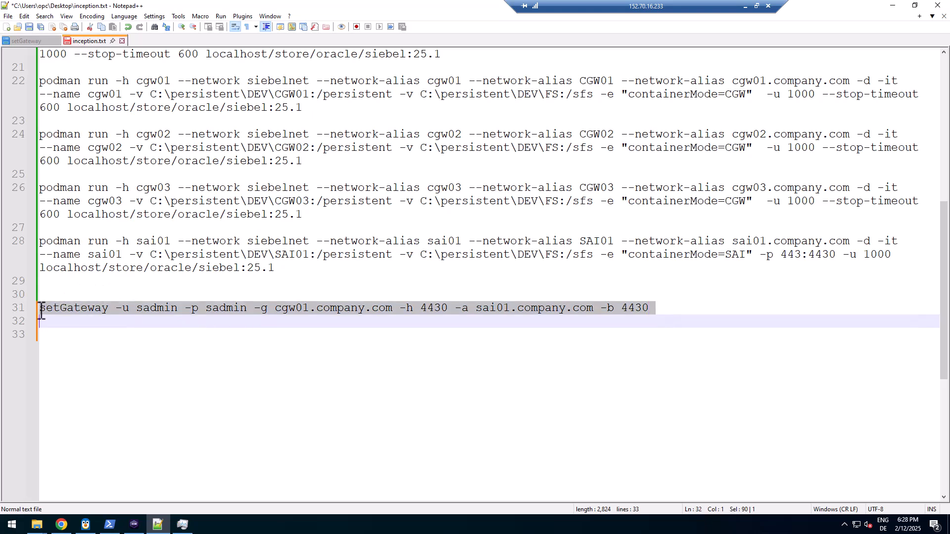
double_click(171, 308)
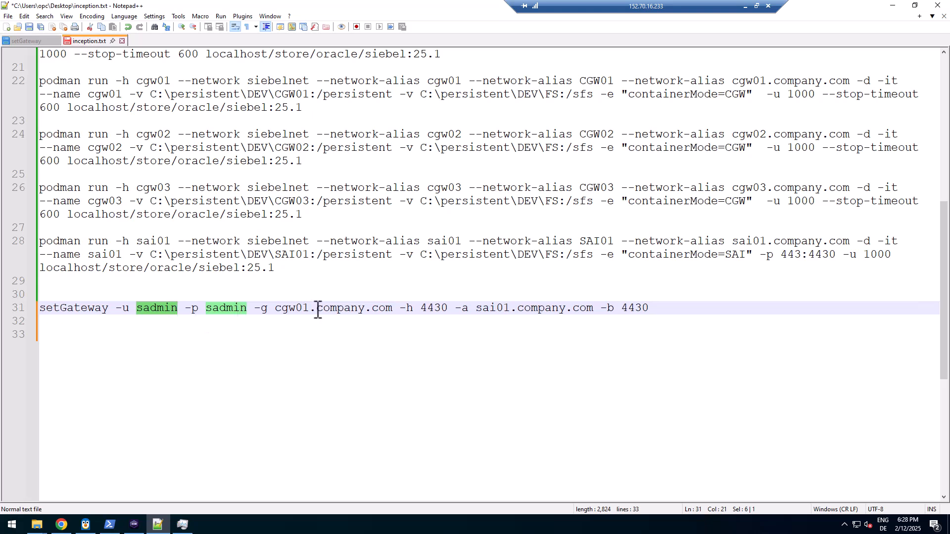
drag(278, 311, 313, 309)
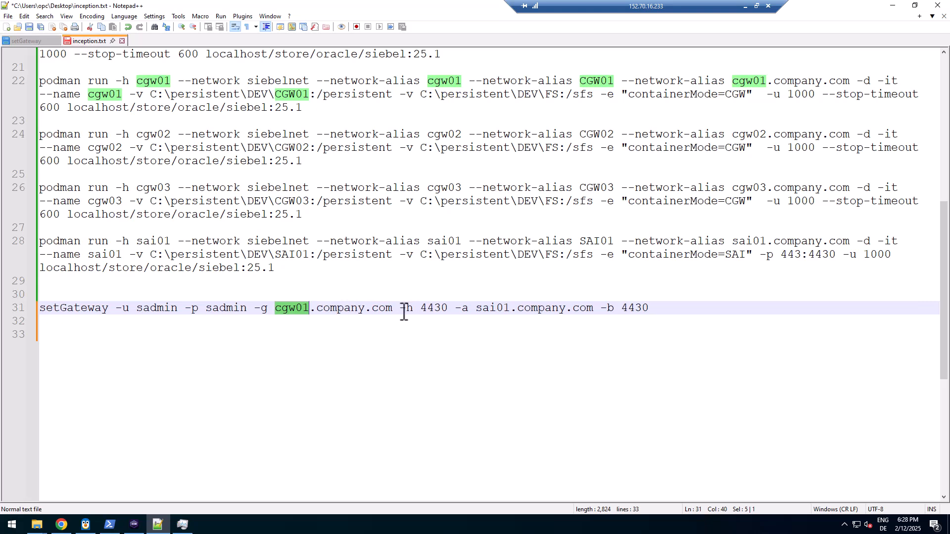
double_click(431, 309)
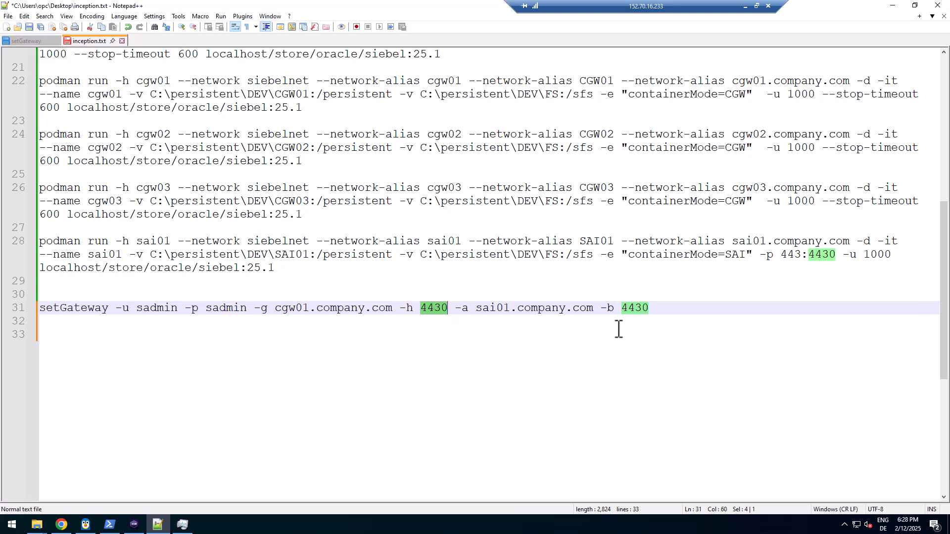
click(108, 529)
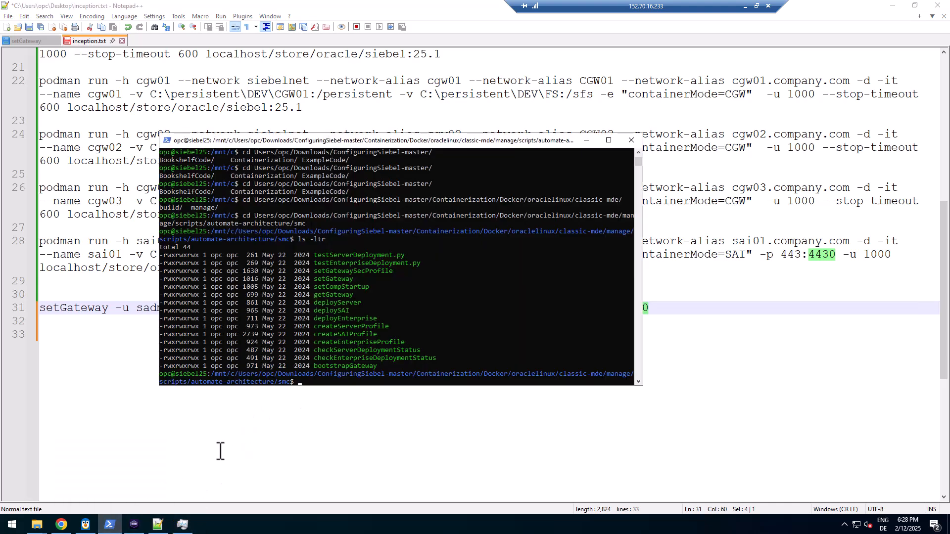
Type cd /siebel/mde/applicationcontainer_external/ in the ses01 terminal using Tab completion
click(142, 529)
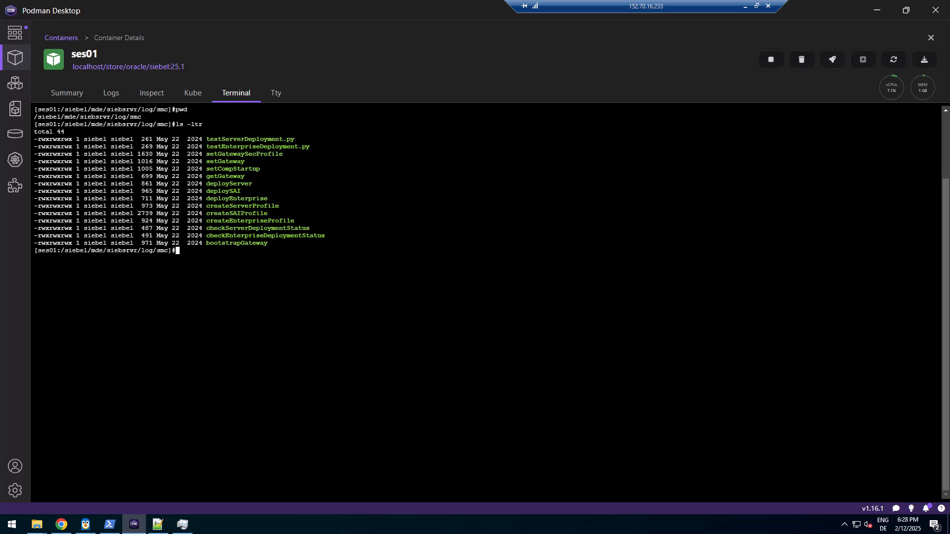
text(cd )
text(/siebel/mde/)
text(a)
text(pplication)
text(c)
key(Tab)
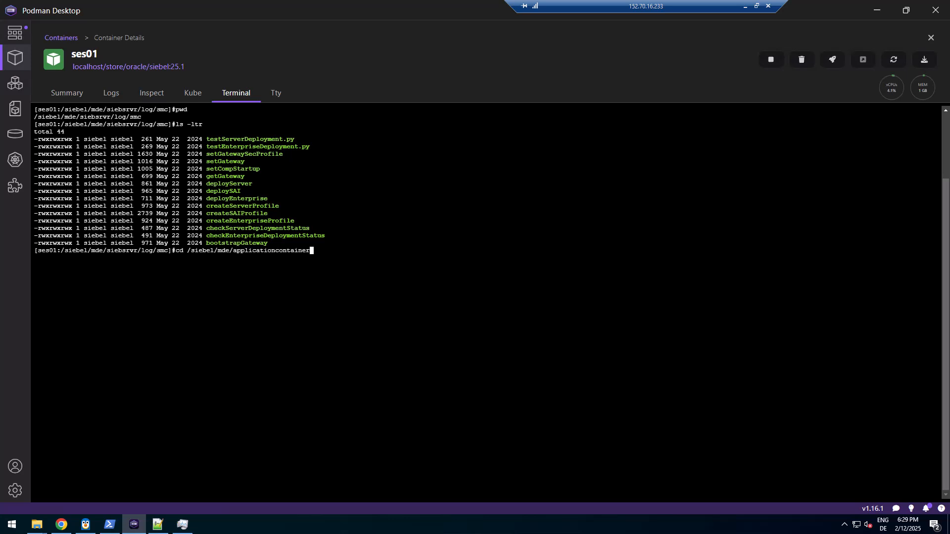
text(-)
text(ex)
key(Tab)
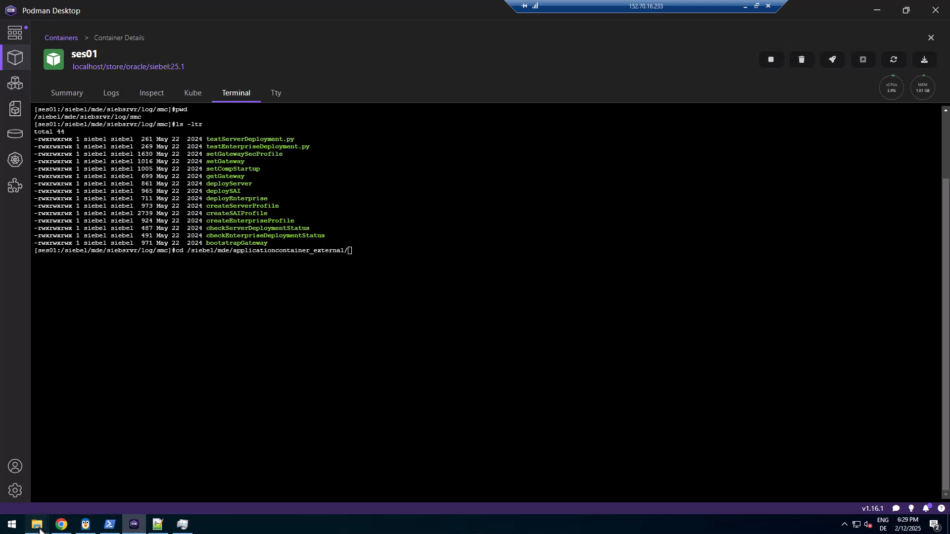
Open SES01's applicationcontainer_internal conf/server.xml in Notepad++
mouse_move(37, 525)
click(127, 476)
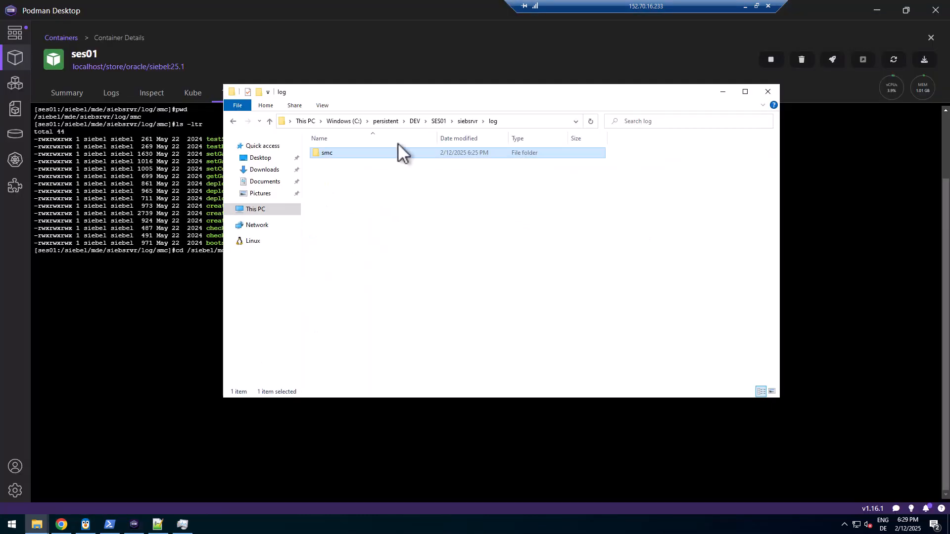
click(435, 120)
click(340, 155)
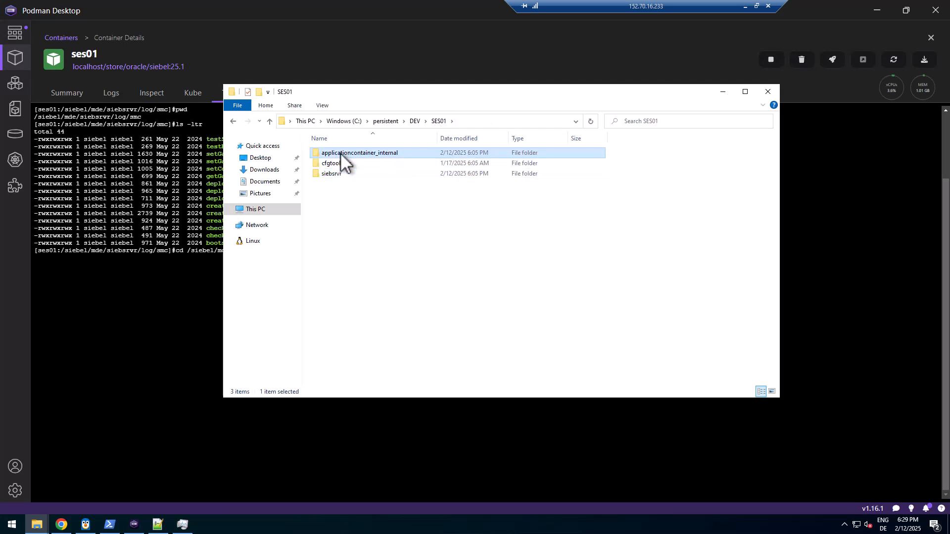
double_click(340, 154)
double_click(336, 163)
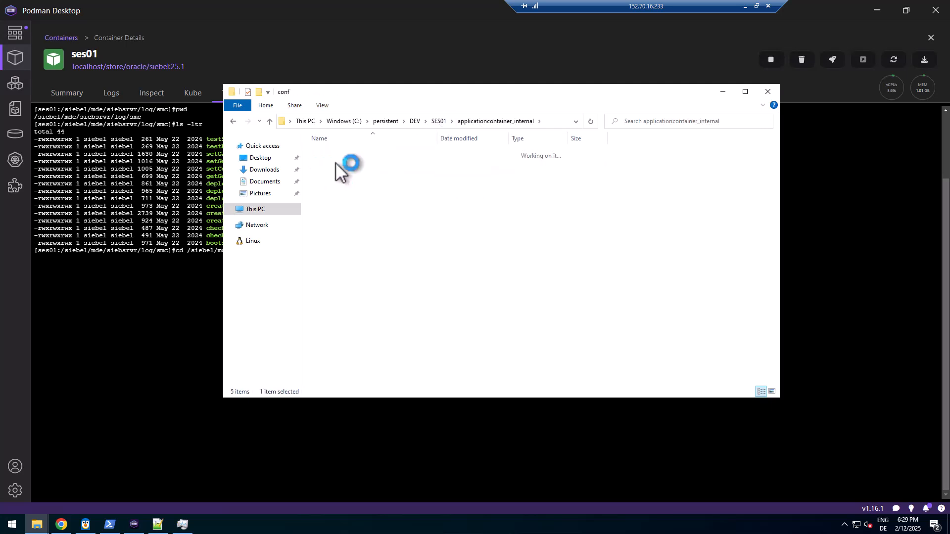
right_click(331, 153)
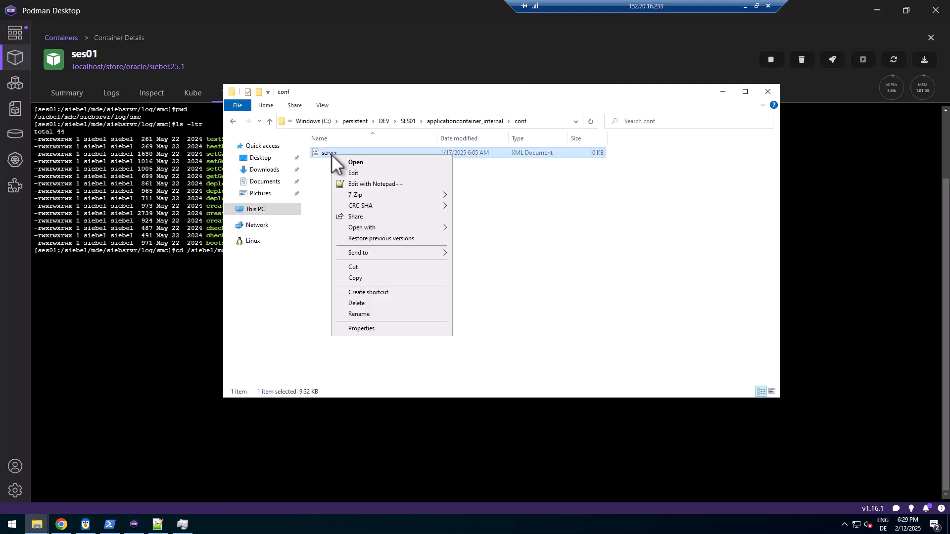
click(370, 181)
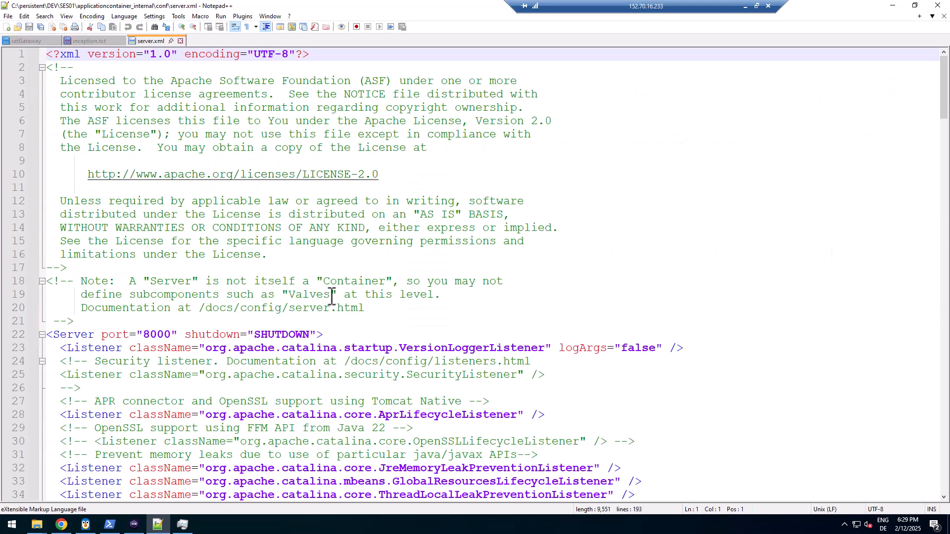
Check server.xml's server port 8000, connector port 4431 and the added 4430 HTTPS connector
scroll(324, 317, down, 4)
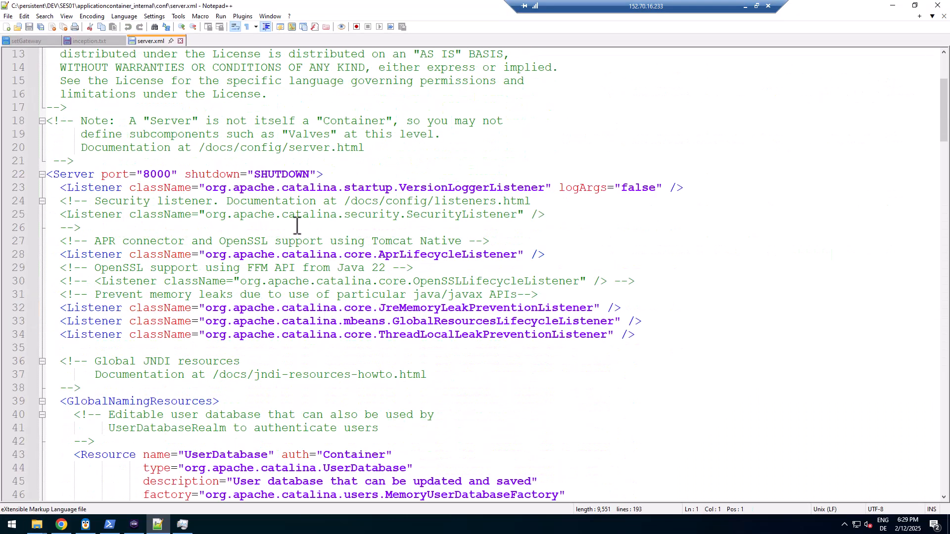
double_click(158, 174)
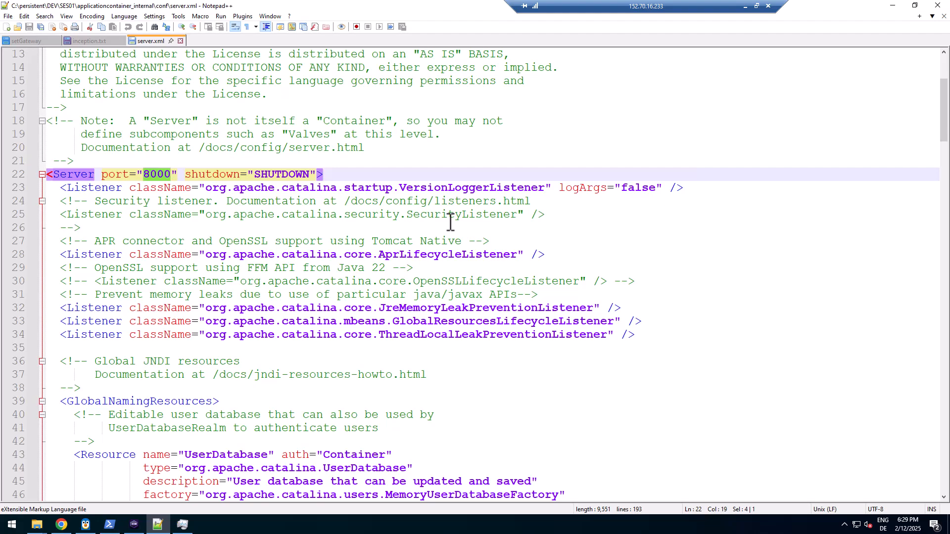
scroll(450, 222, down, 2)
scroll(450, 223, down, 3)
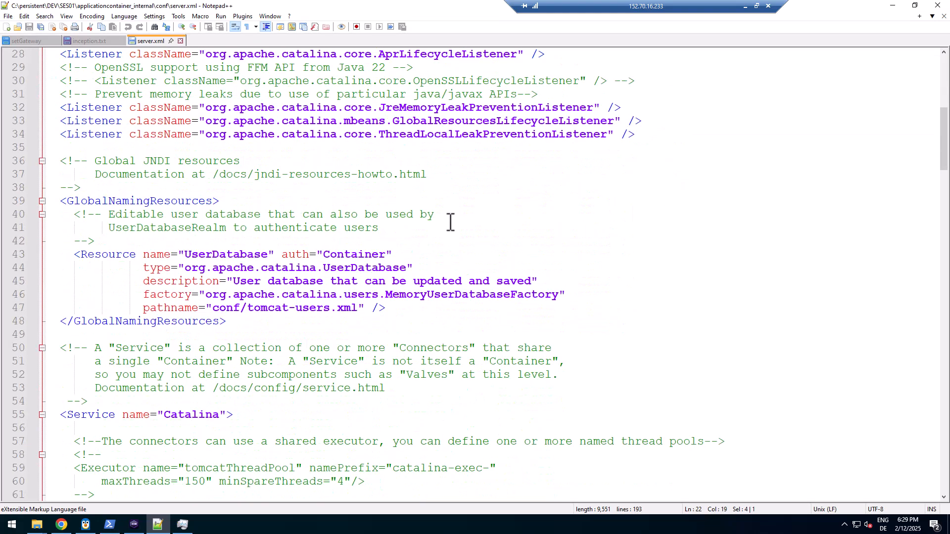
scroll(451, 222, up, 4)
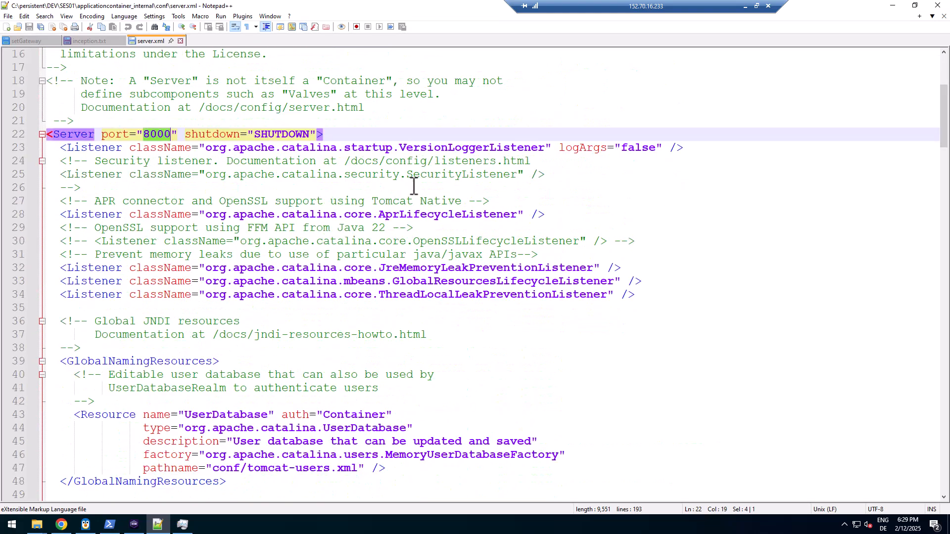
scroll(242, 238, down, 11)
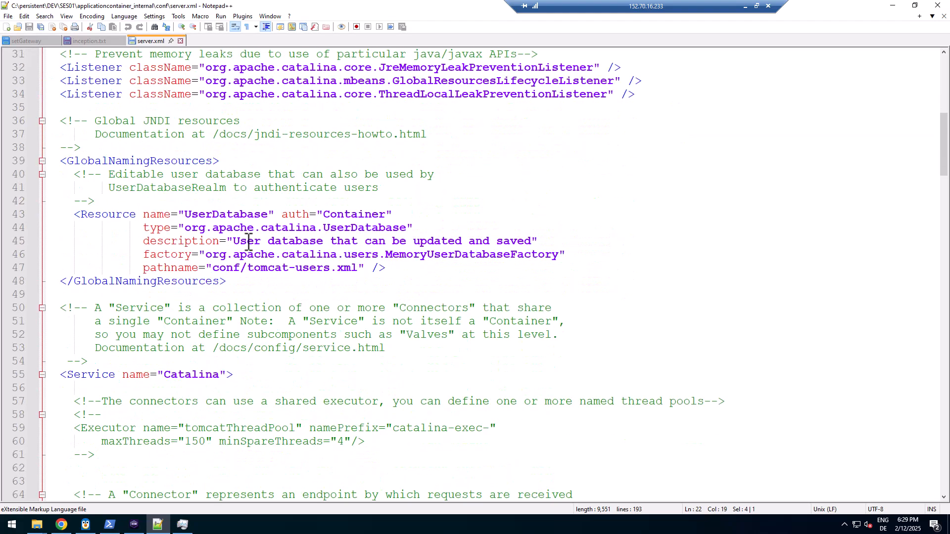
scroll(249, 242, down, 2)
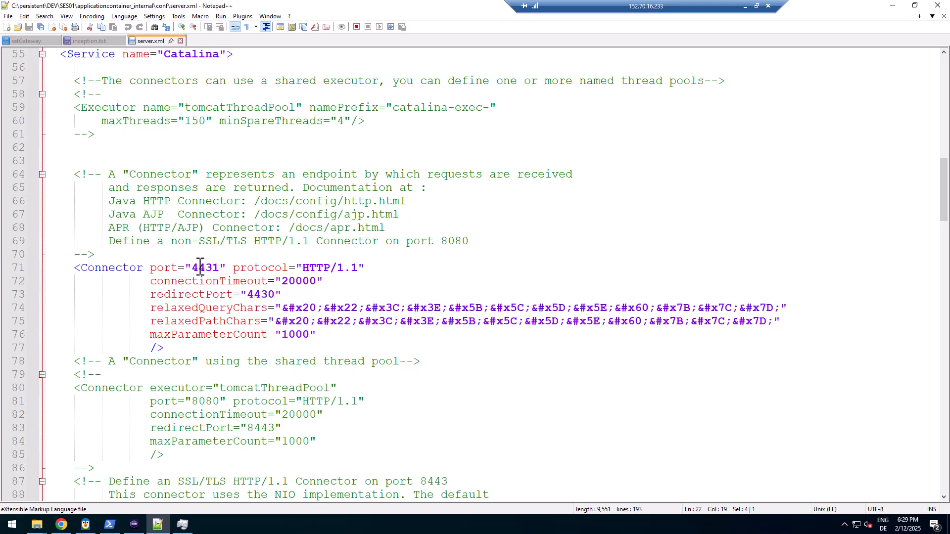
double_click(200, 268)
scroll(335, 263, down, 16)
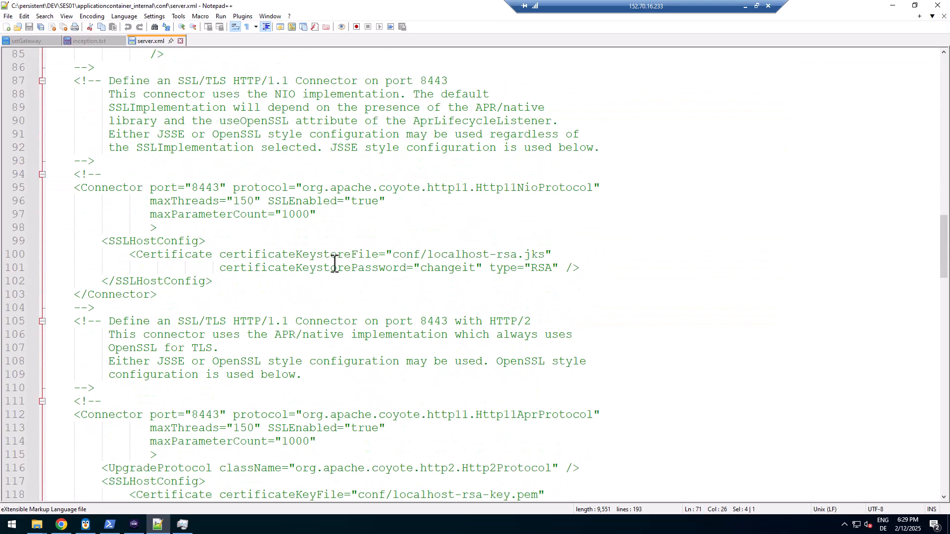
double_click(176, 388)
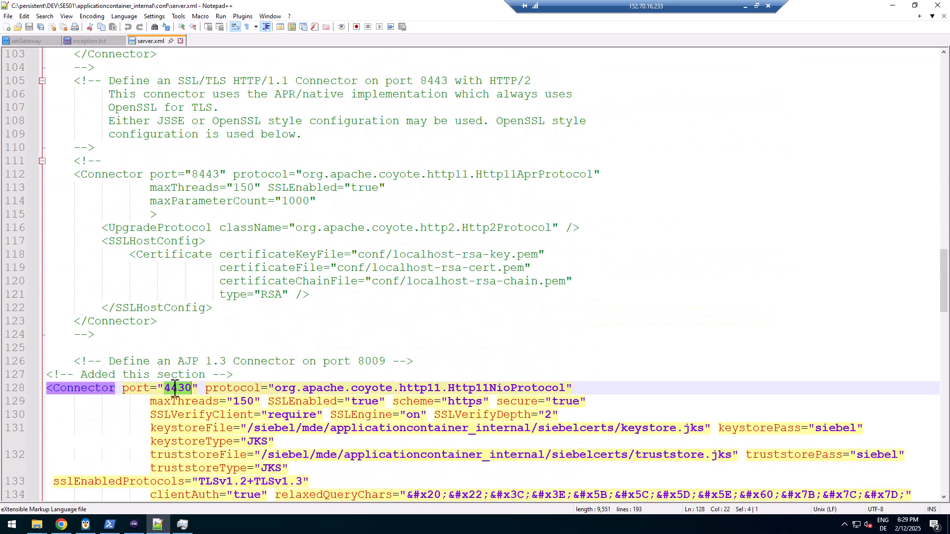
scroll(312, 331, down, 4)
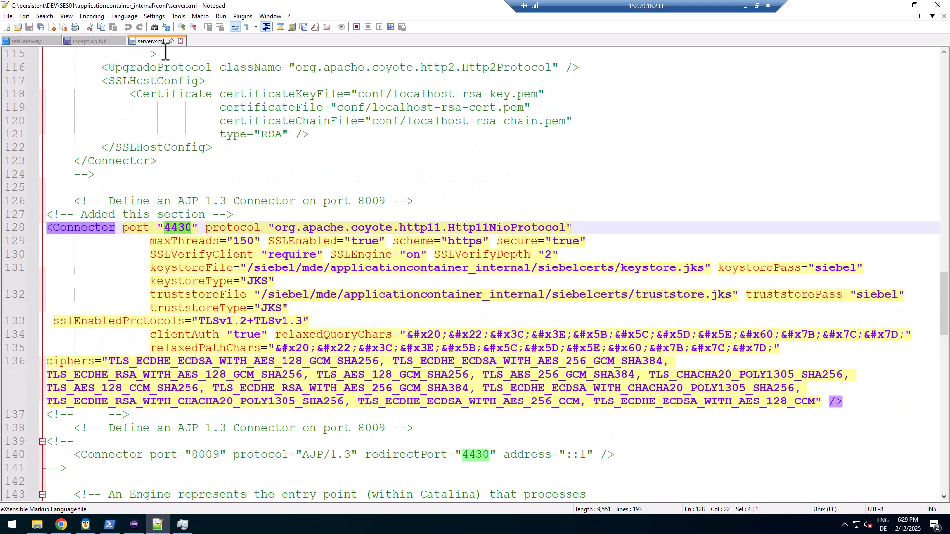
Close SES01's server.xml and open SAI01's applicationcontainer_external conf/server.xml in Notepad++
click(180, 41)
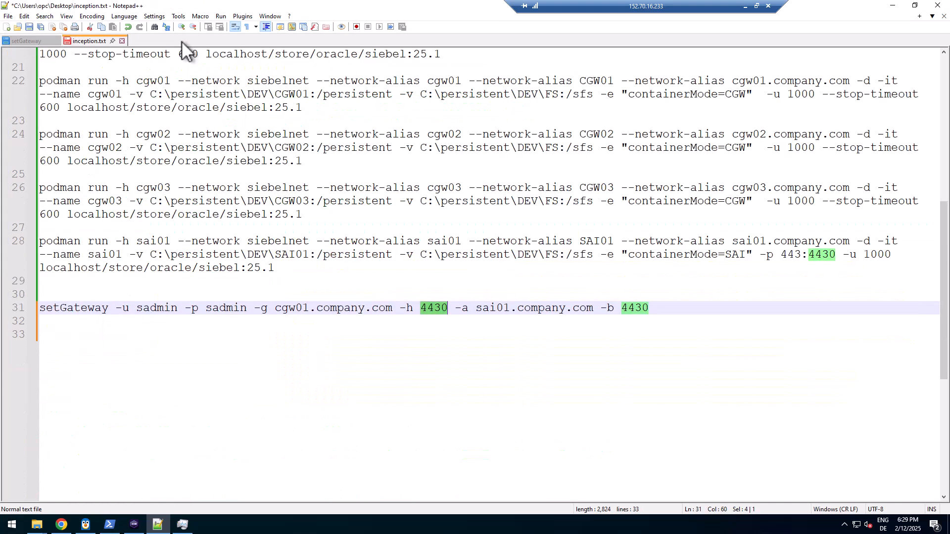
key(alt+Tab)
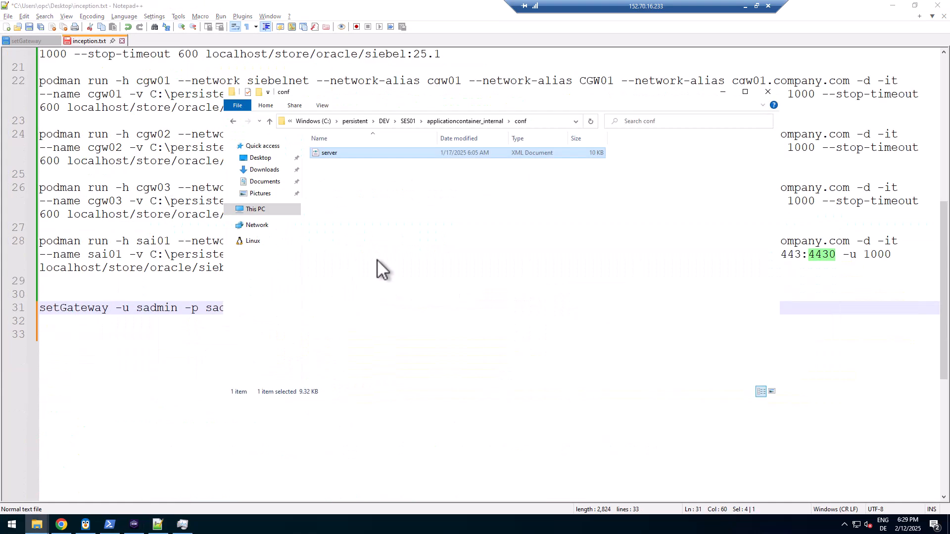
click(396, 122)
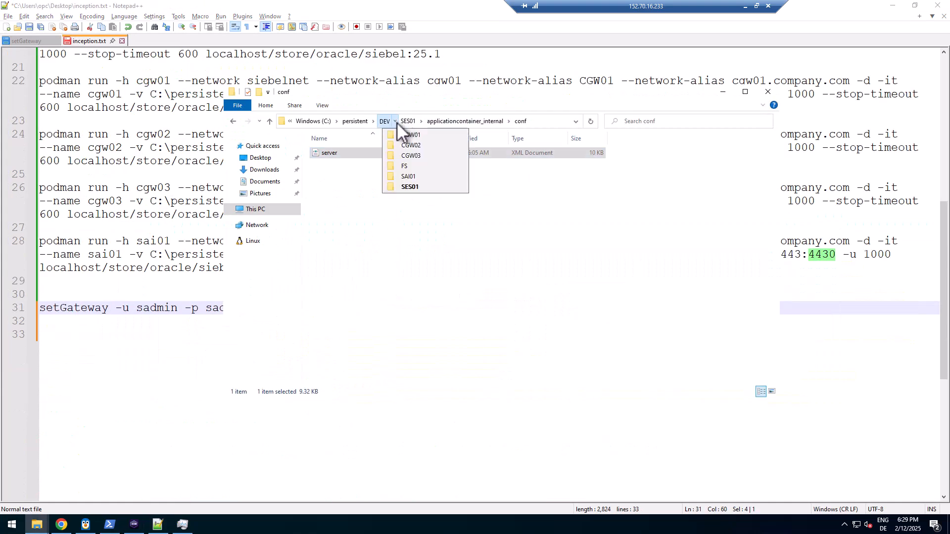
click(402, 177)
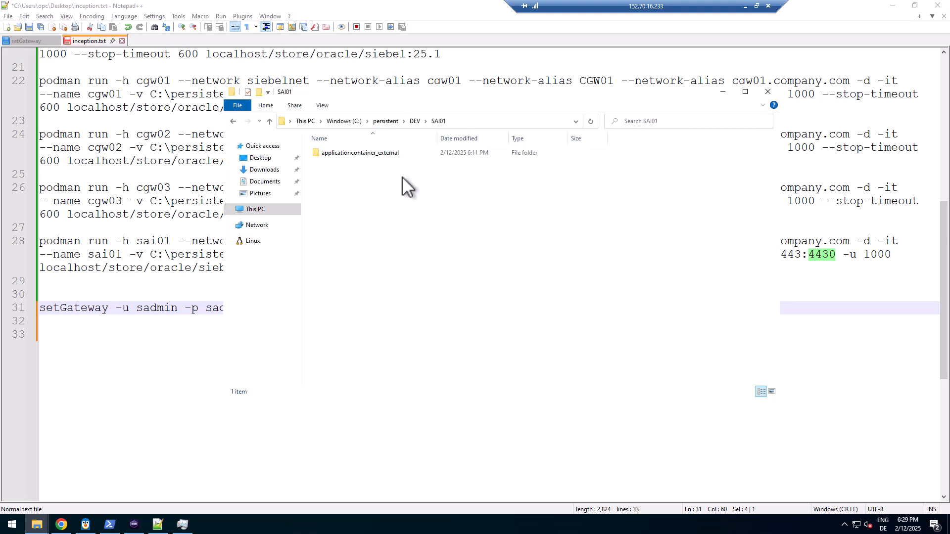
double_click(353, 152)
double_click(329, 164)
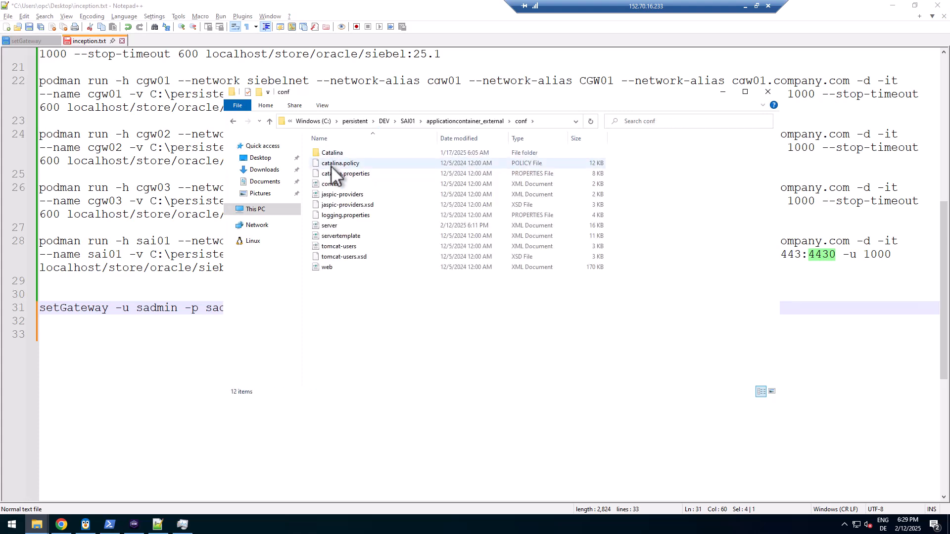
right_click(335, 225)
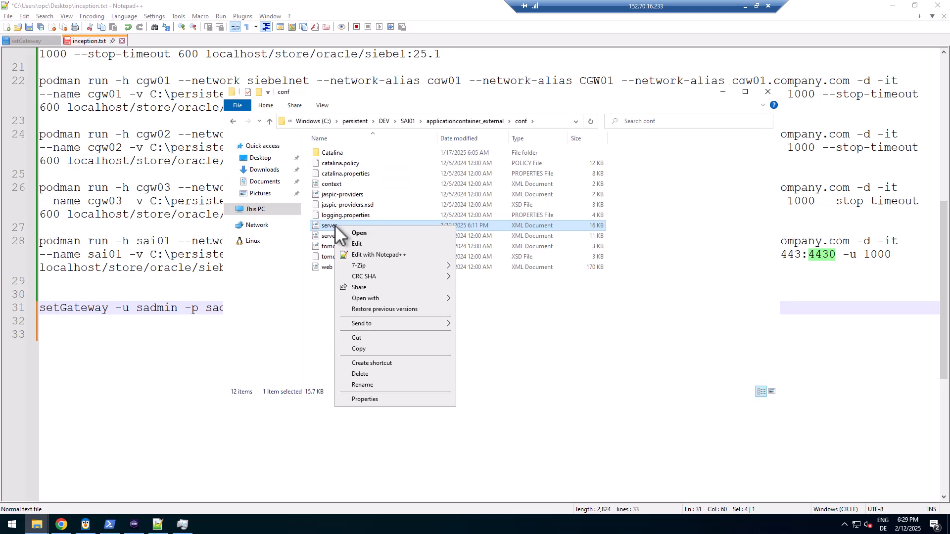
click(361, 254)
Check SAI01's connector ports 4431 on line 71 and 4430 on line 128, then return to Podman Desktop
scroll(312, 314, down, 14)
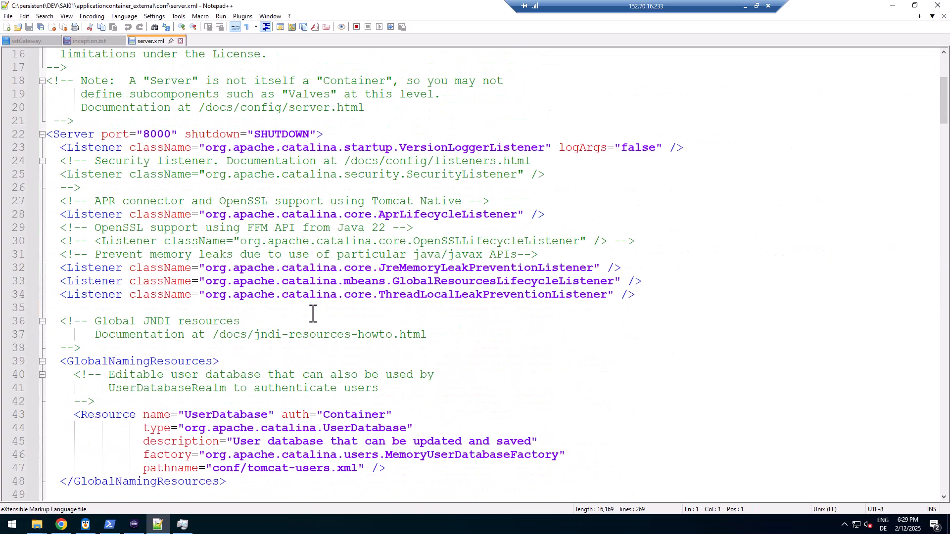
scroll(312, 314, down, 5)
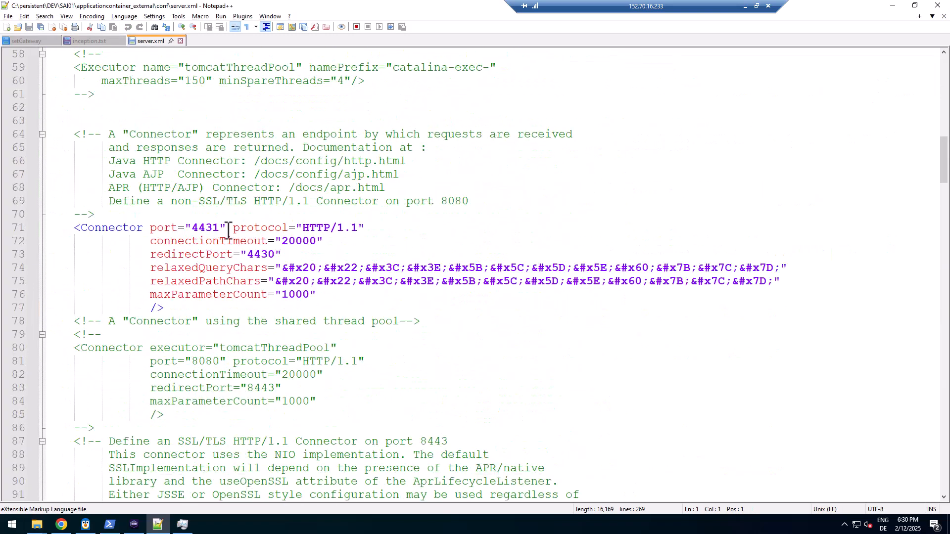
click(208, 228)
double_click(208, 227)
scroll(312, 277, down, 9)
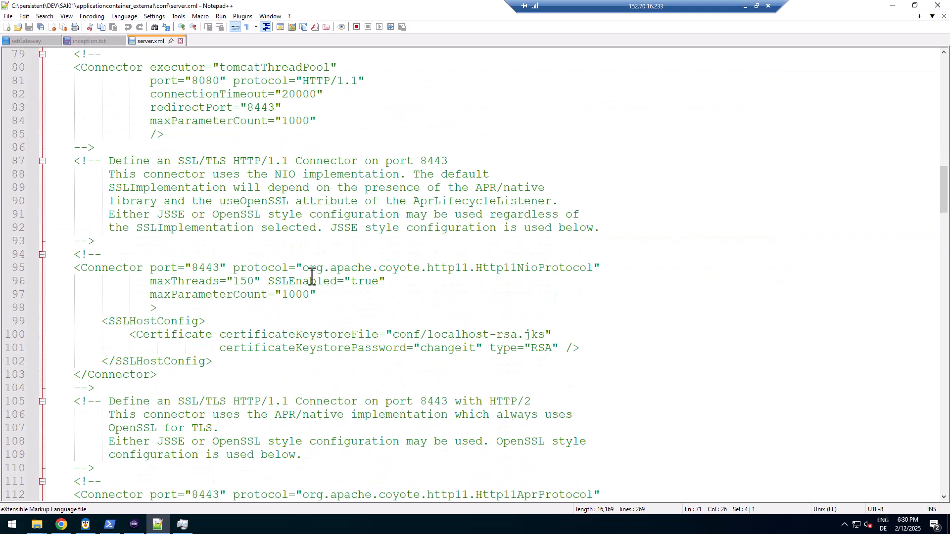
scroll(283, 308, down, 6)
double_click(183, 390)
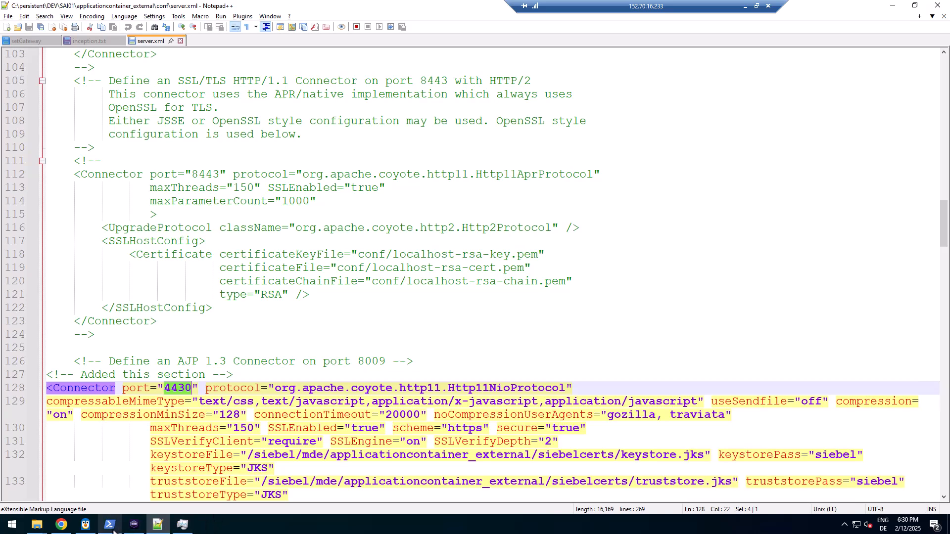
click(133, 524)
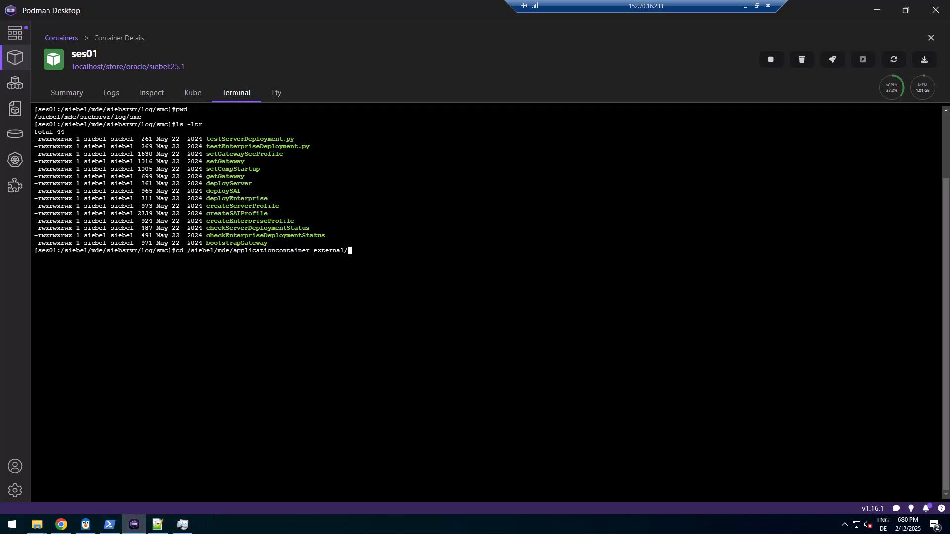
Cancel the pending cd and ping cgw01.company.com, which fails with 'Operation not permitted'
key(ctrl+c)
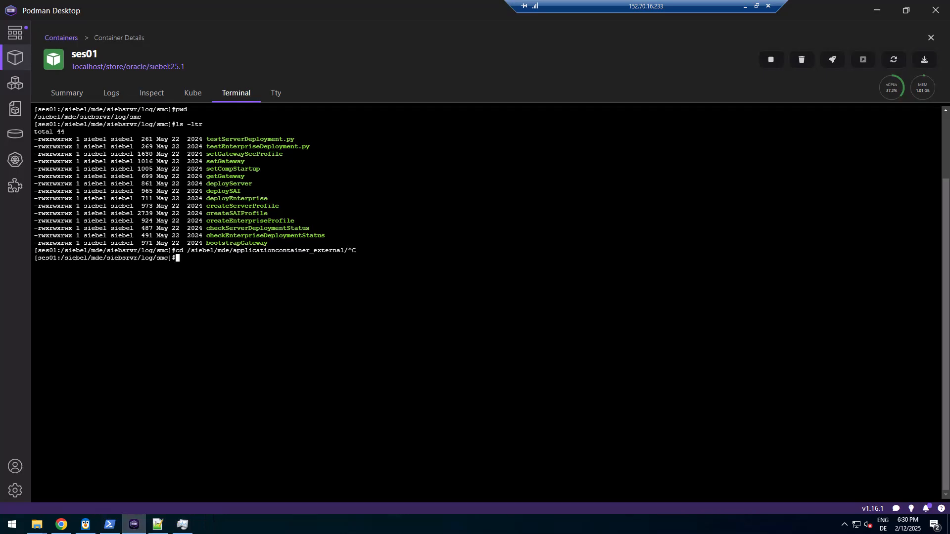
text(ping cgw01.company.com)
key(Return)
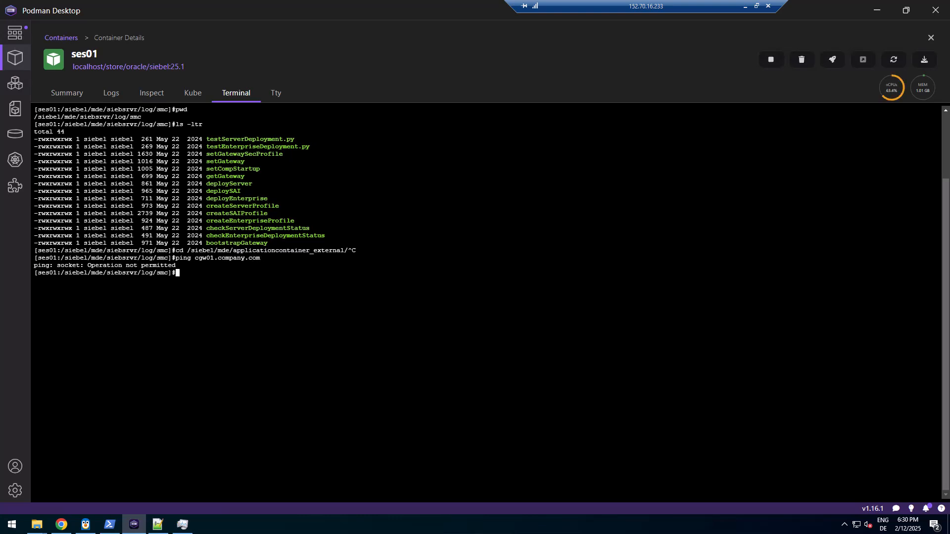
Leave WSL, clear PowerShell, and open a bash shell in ses01 with podman exec -it ses01 bash
click(110, 525)
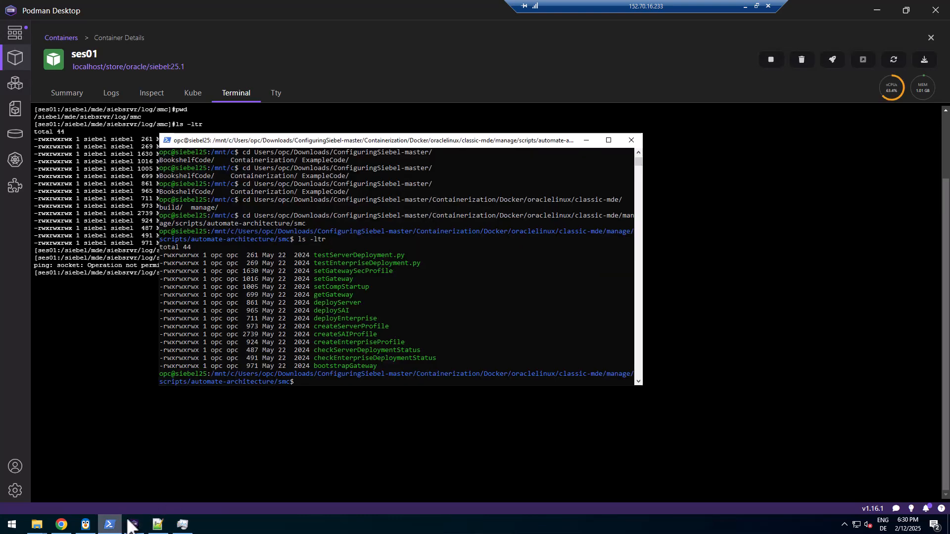
drag(456, 145, 476, 111)
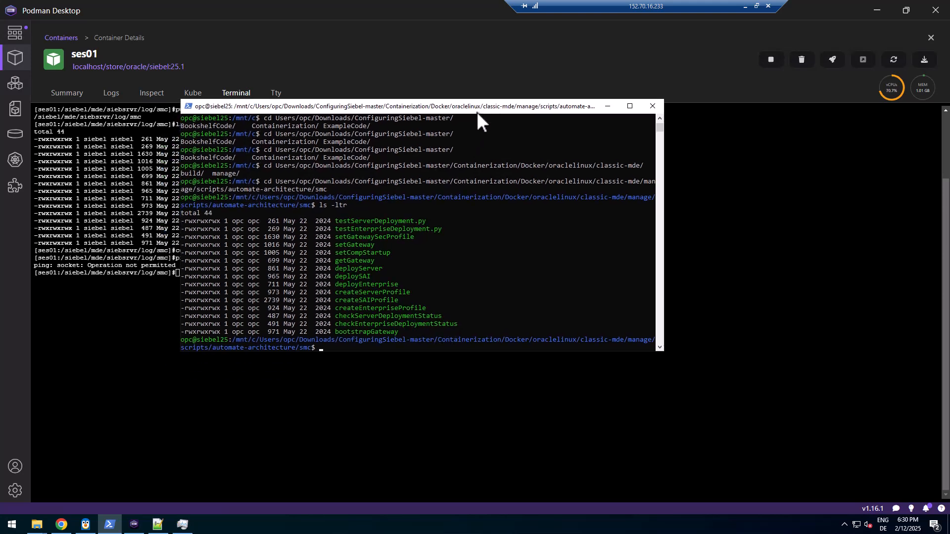
text(exit)
key(Return)
text(cls)
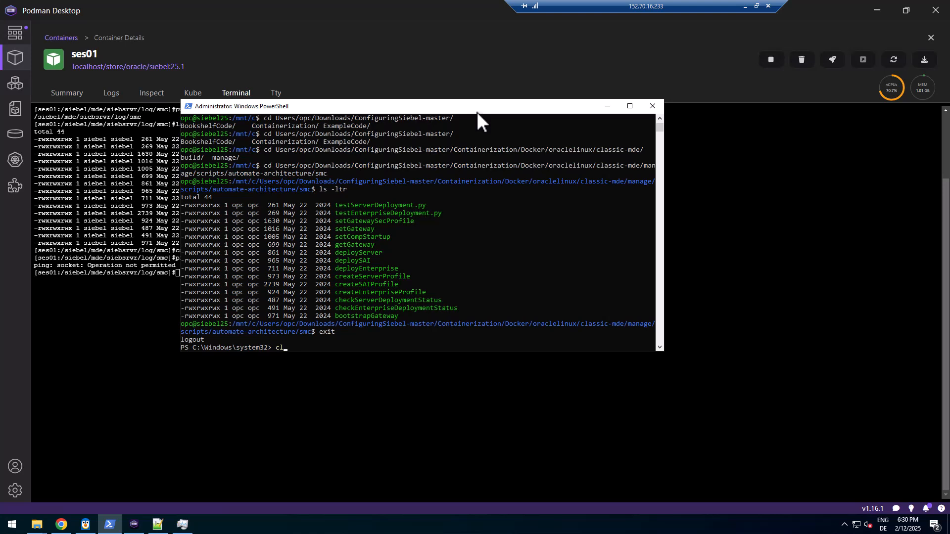
key(Return)
text(podm)
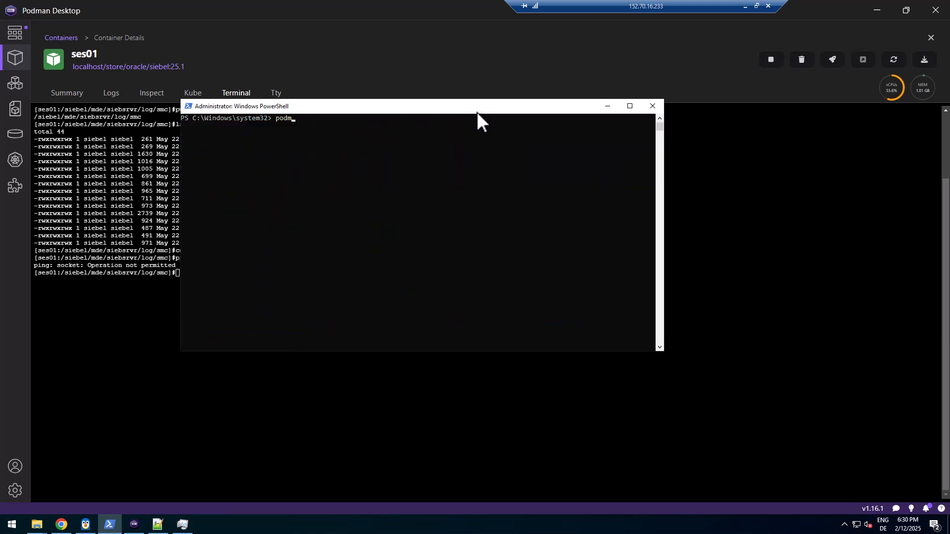
text(an exec -it ses)
key(Tab)
key(BackSpace)
key(BackSpace)
key(BackSpace)
key(BackSpace)
key(BackSpace)
key(BackSpace)
key(BackSpace)
key(BackSpace)
key(BackSpace)
key(BackSpace)
key(BackSpace)
key(BackSpace)
key(BackSpace)
text(ses01 bash)
key(Return)
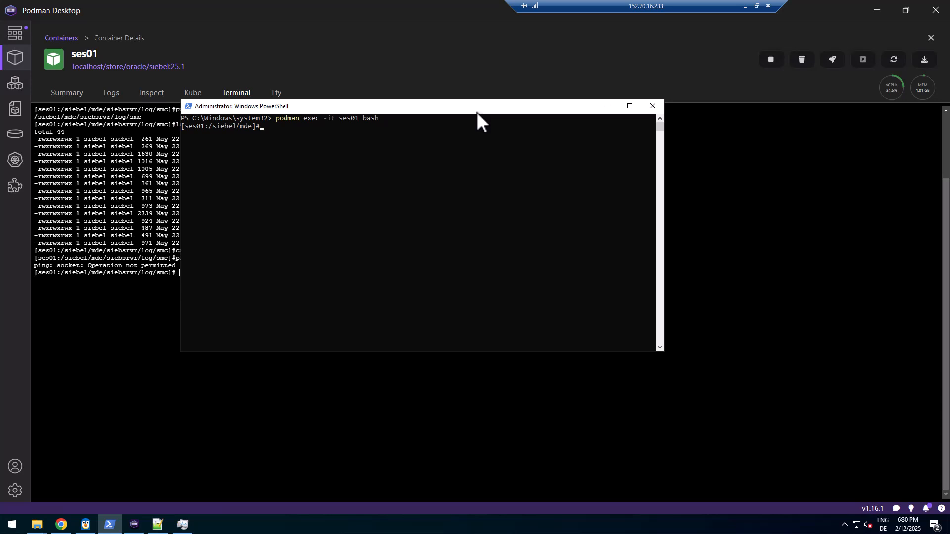
Test reaching cgw01.company.com with ping, sudo ping, telnet and wget, then close PowerShell
text(ping cgw01.company.com)
key(Return)
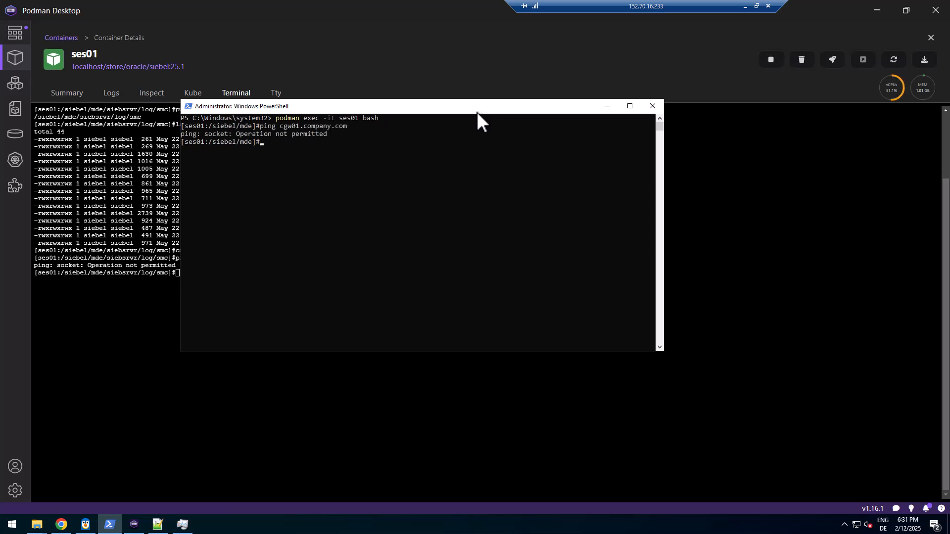
key(Up)
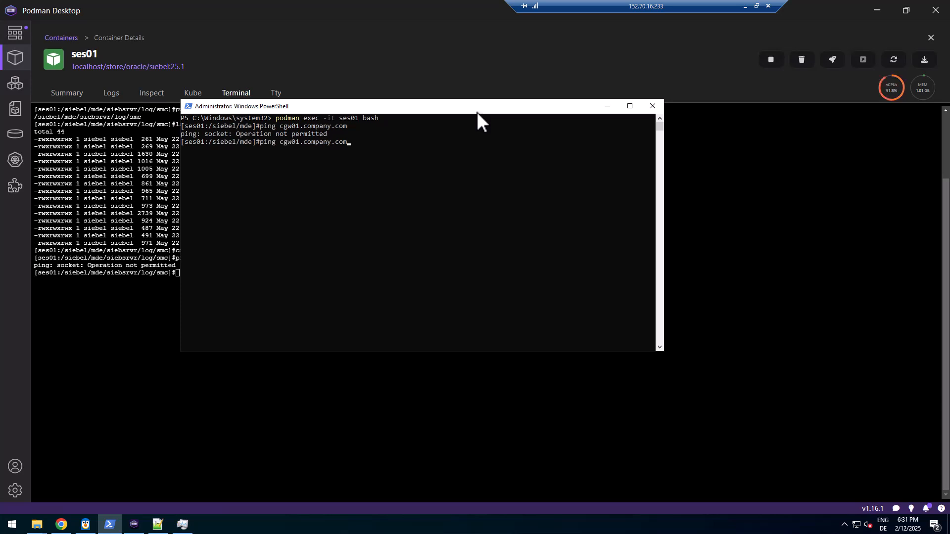
text(sudo)
key(Return)
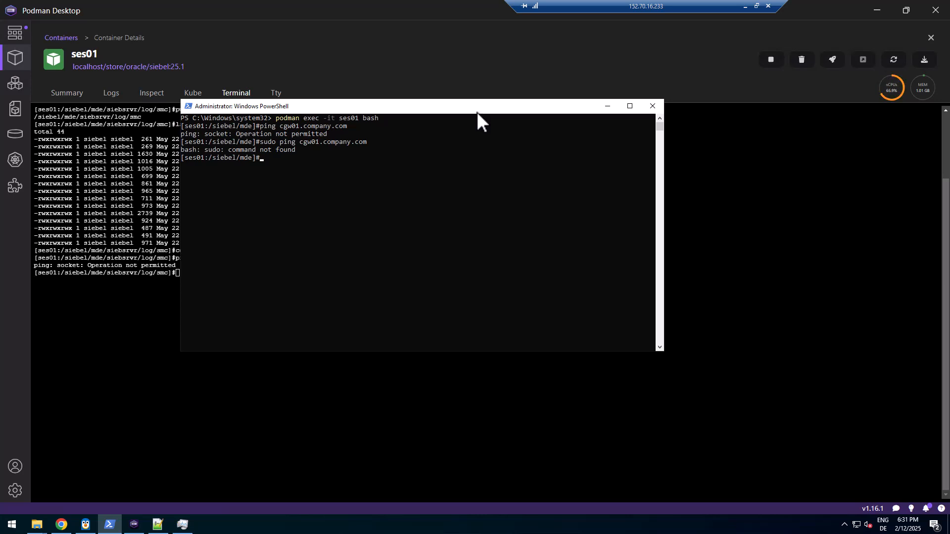
text(telnet)
key(Return)
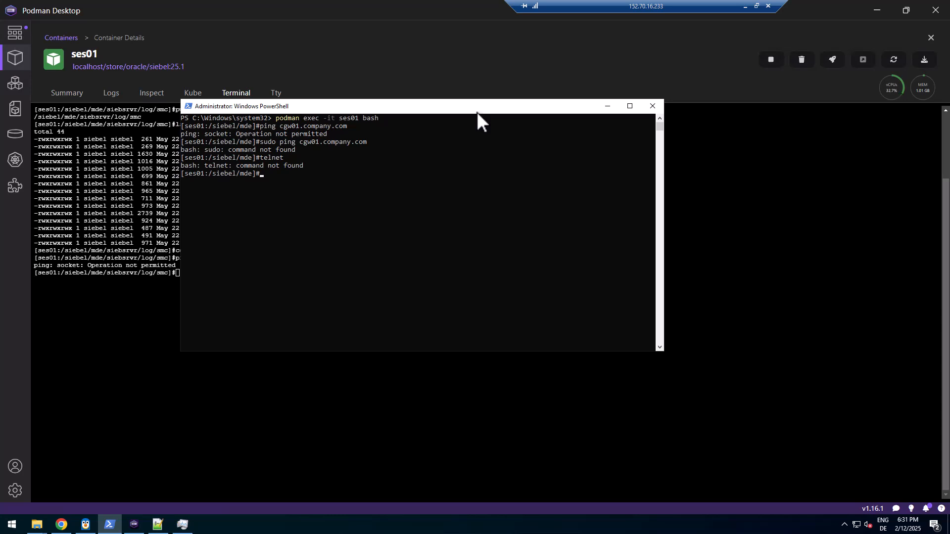
text(wget cgw01.company.com)
key(Return)
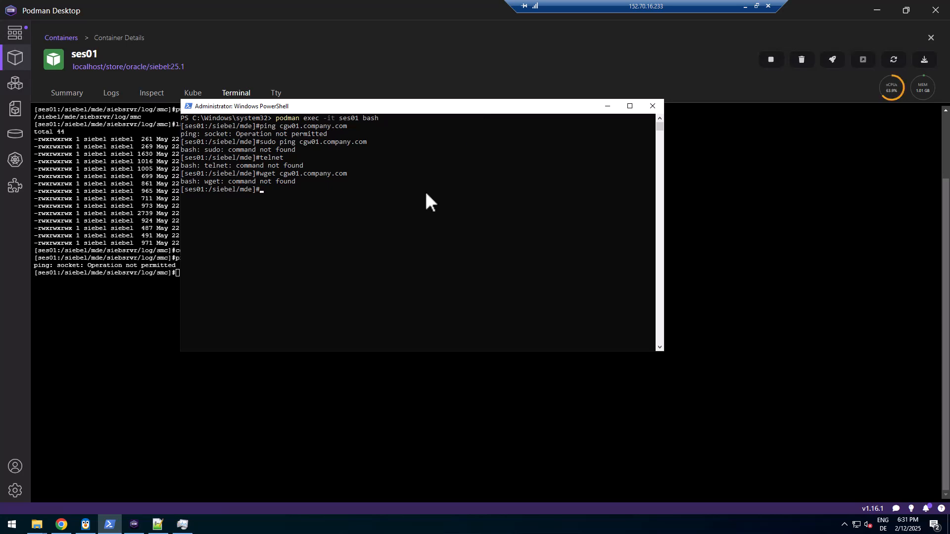
click(661, 105)
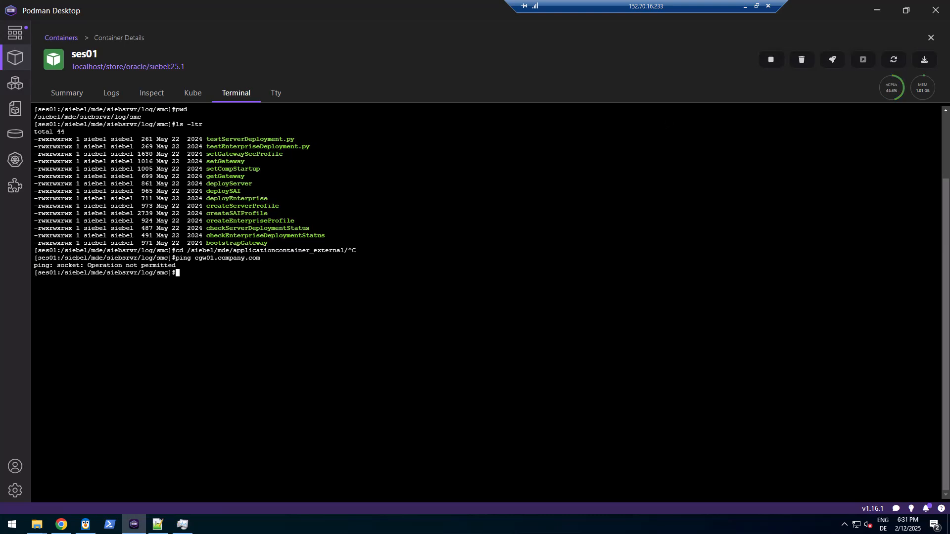
Select and copy the full setGateway command from line 31 of inception.txt
click(158, 524)
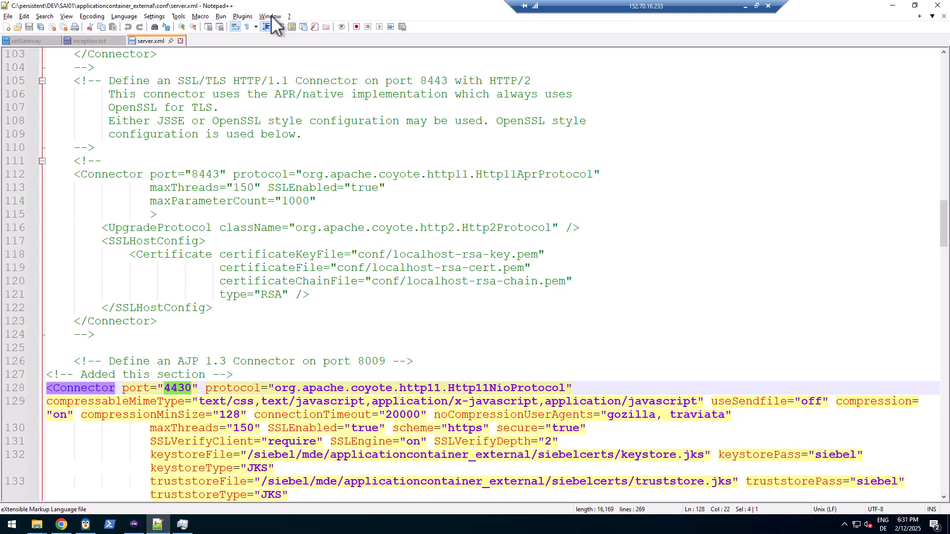
click(36, 42)
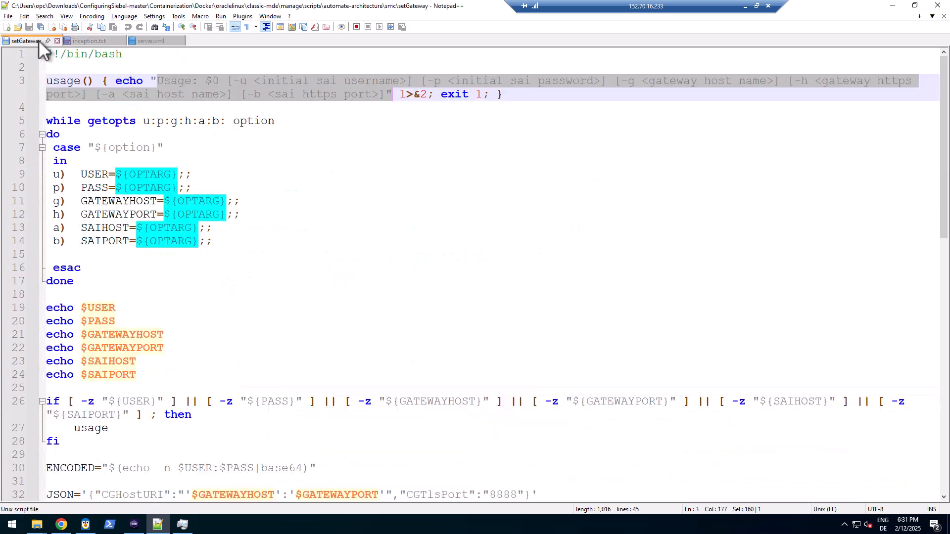
click(79, 40)
click(74, 308)
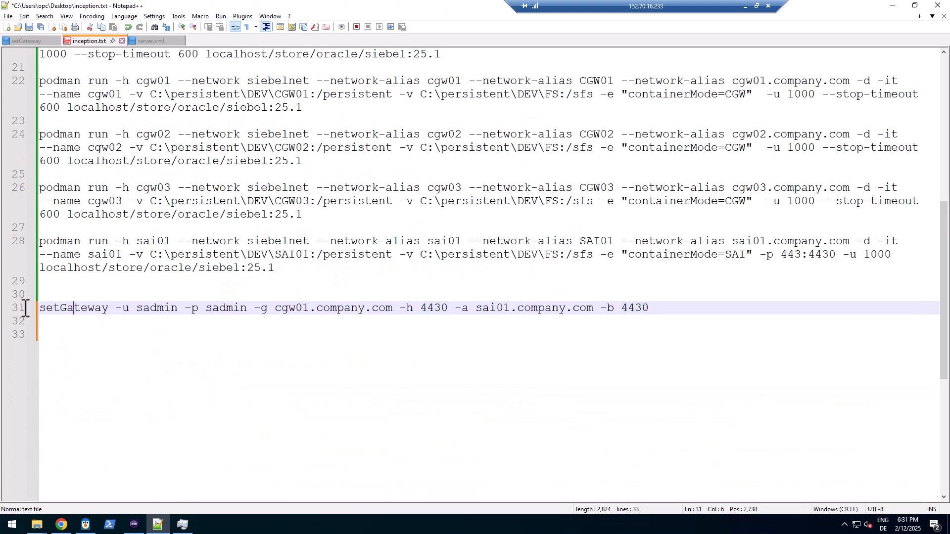
click(41, 307)
key(shift+End)
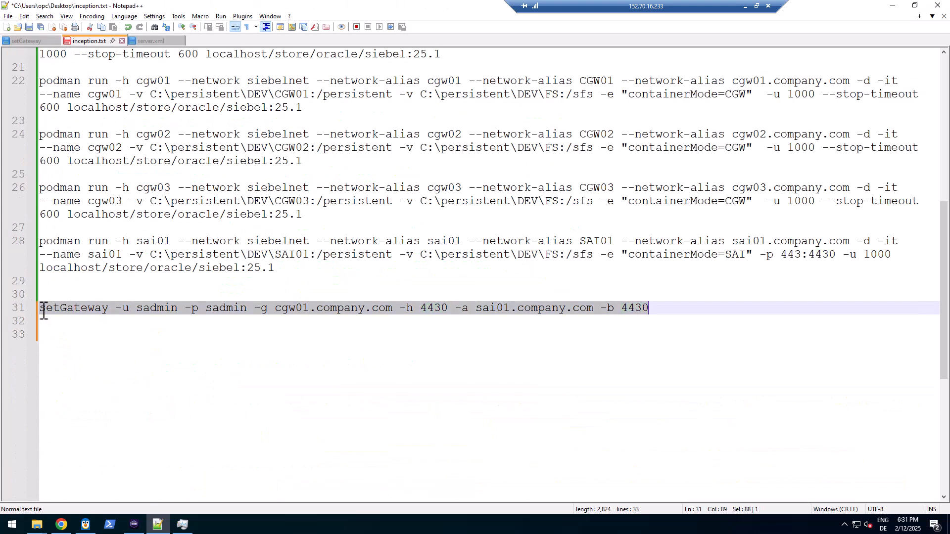
click(134, 526)
Paste the copied setGateway command into the ses01 terminal and run it
right_click(181, 300)
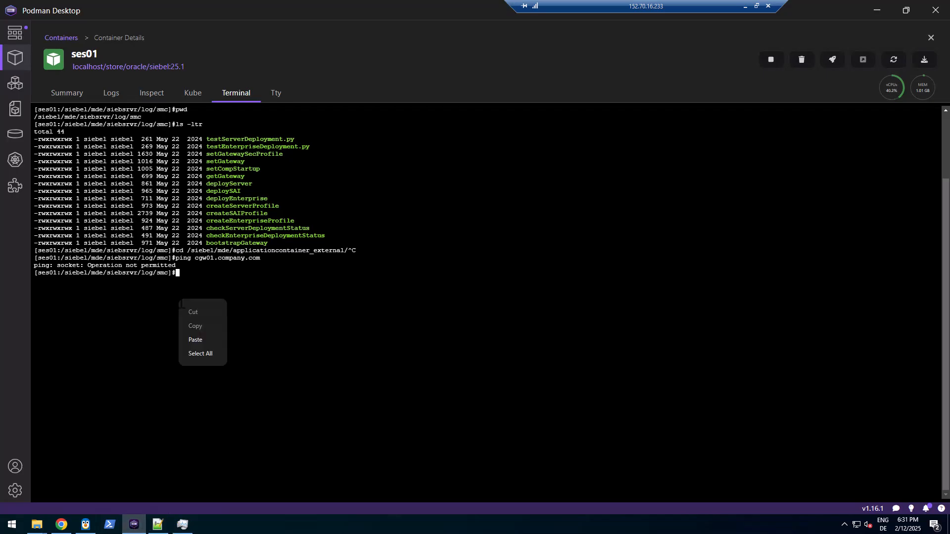
click(197, 340)
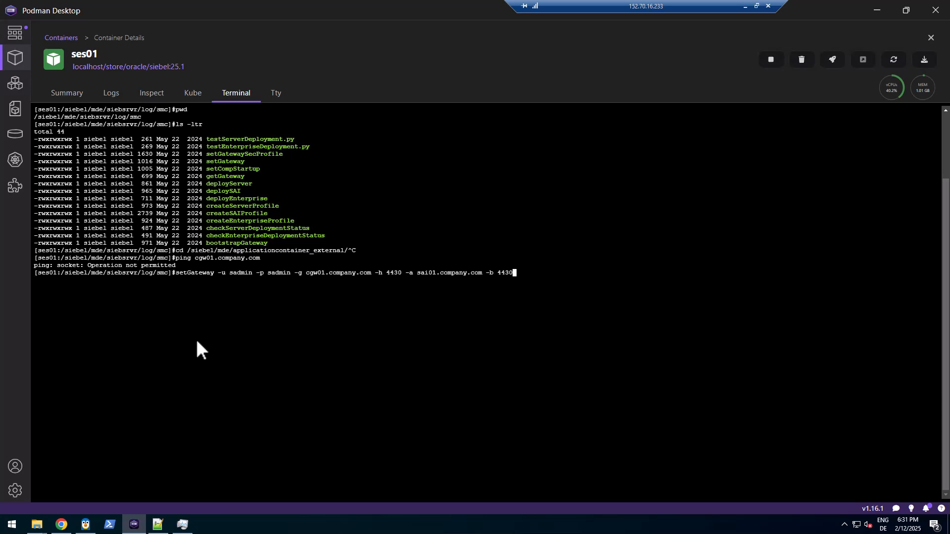
key(Return)
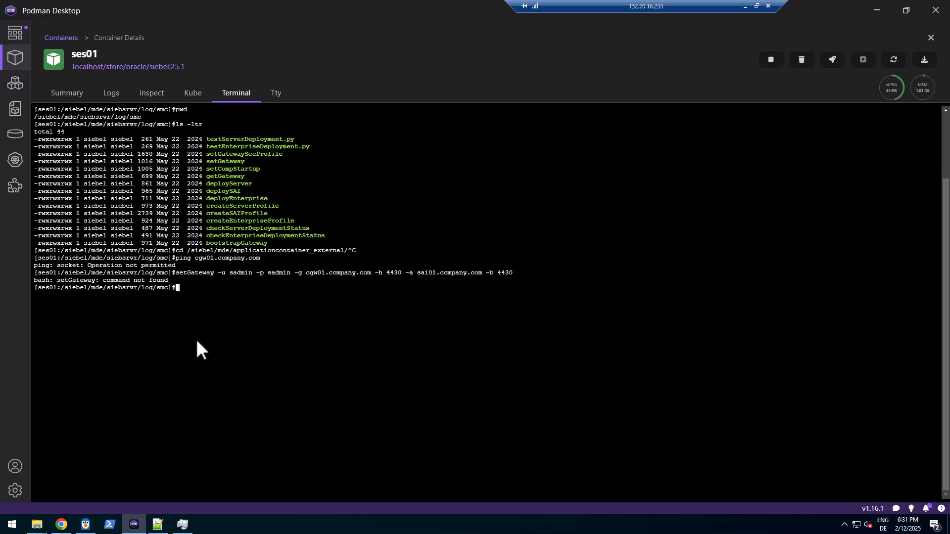
Rerun setGateway prefixed with bash and confirm HTTP/1.1 200 for cgw01.company.com:4430
key(Up)
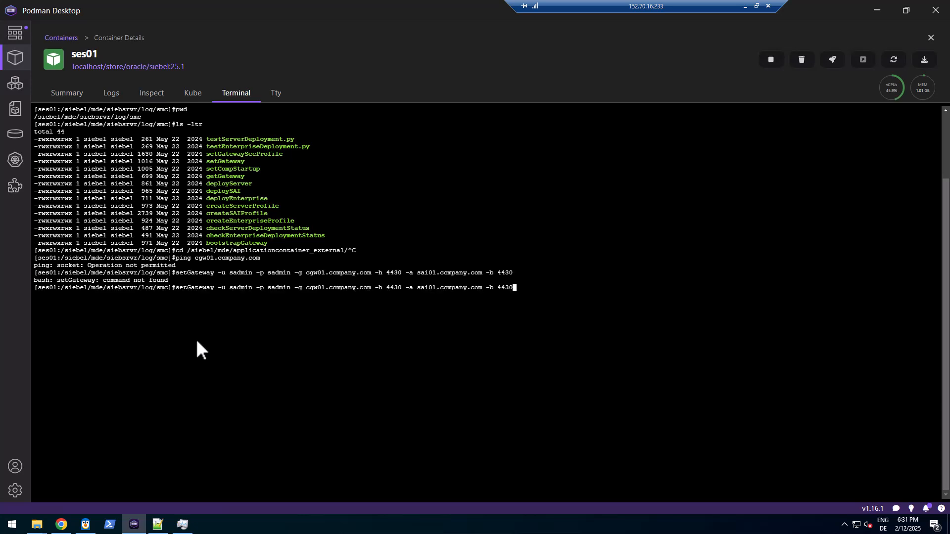
key(Home)
text(./()
key(BackSpace)
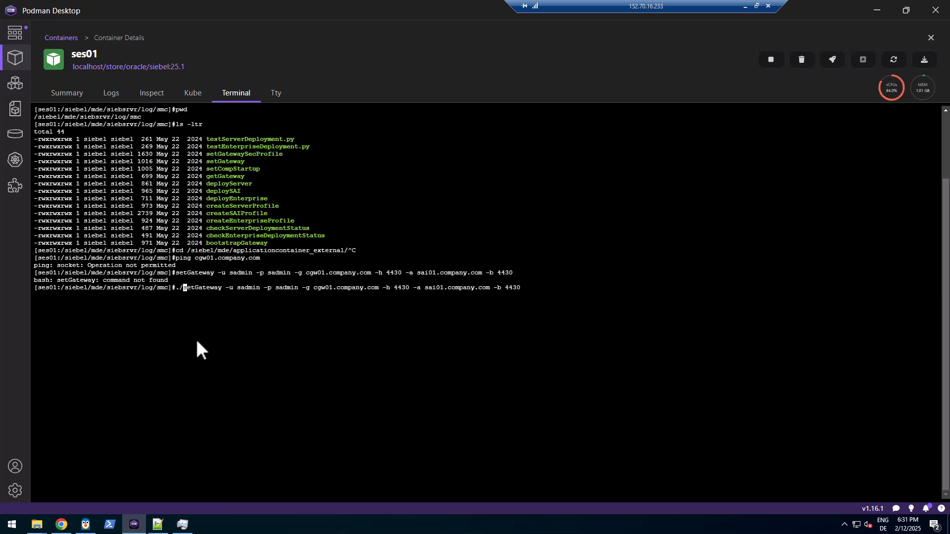
key(BackSpace)
key(BackSpace)
text(bash)
key(Return)
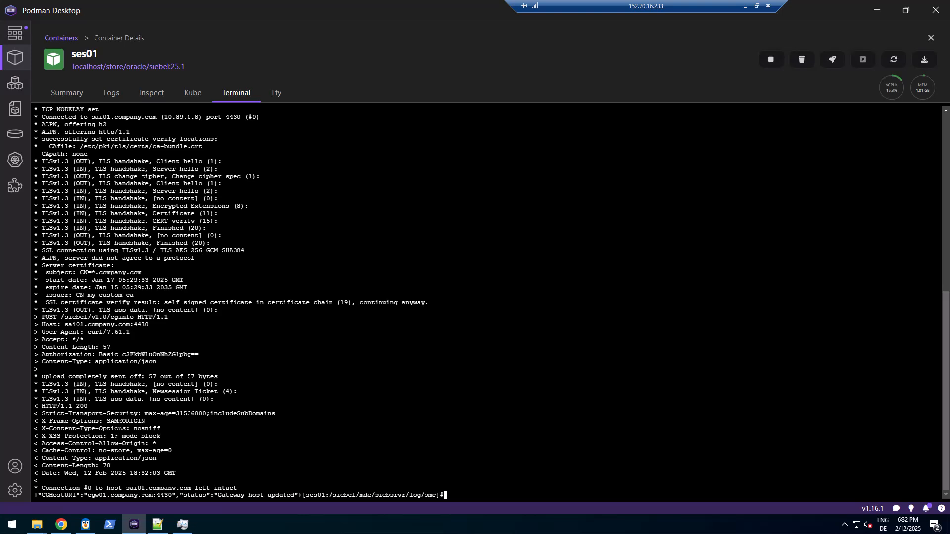
drag(92, 406, 54, 406)
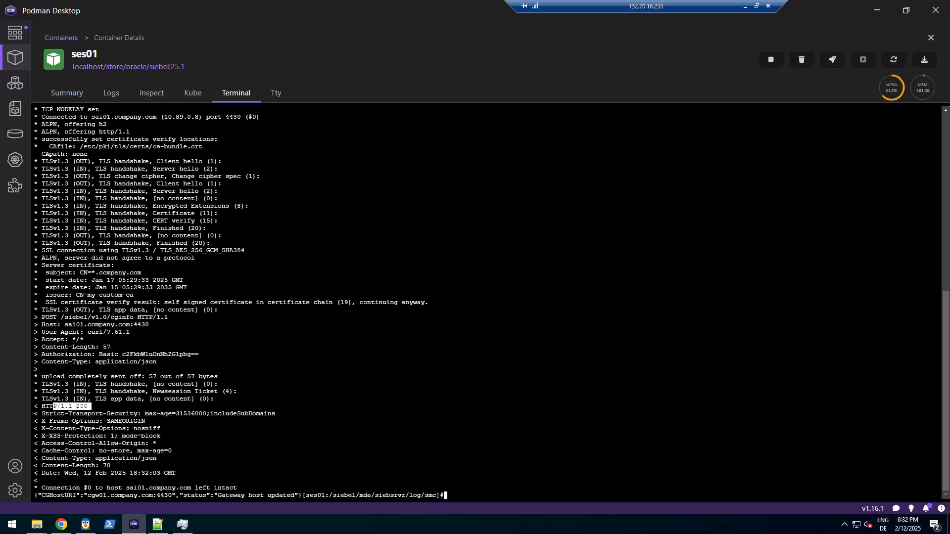
scroll(485, 302, up, 4)
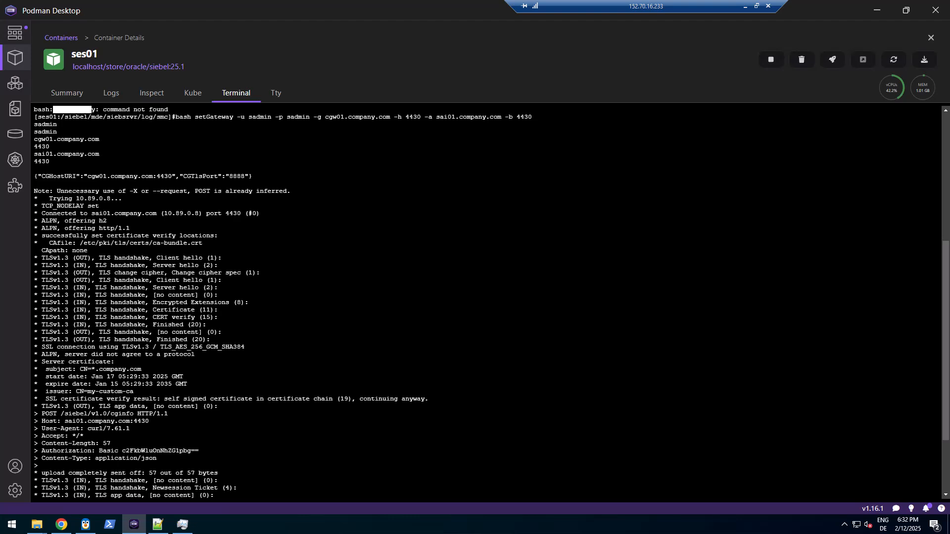
scroll(485, 302, down, 4)
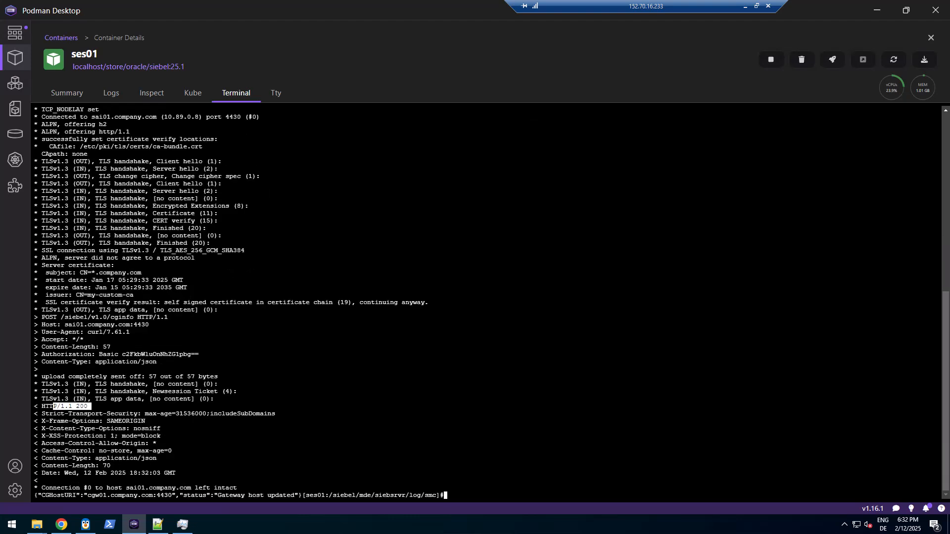
Sign in to Siebel Management Console at localhost/siebel/smc in a new Chrome tab
click(61, 524)
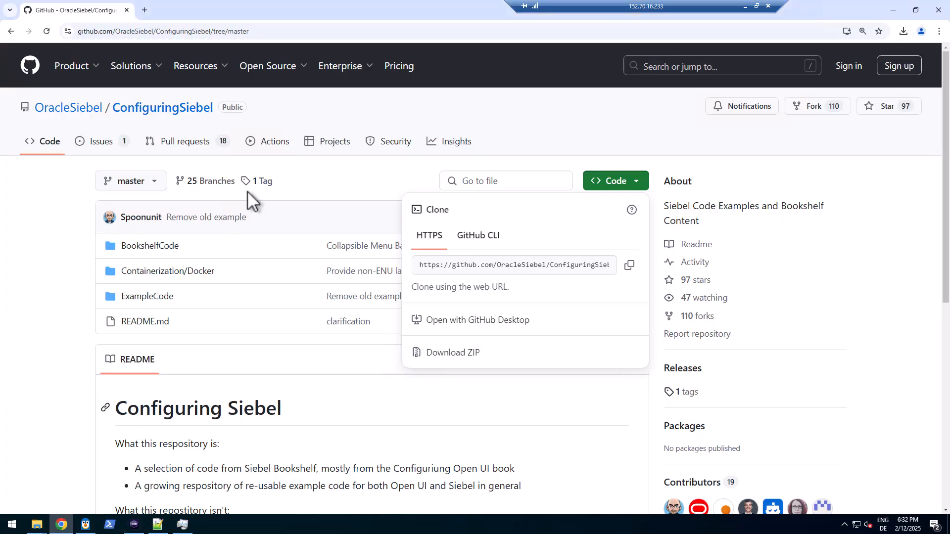
click(144, 10)
text(localhost/siebel/smc/)
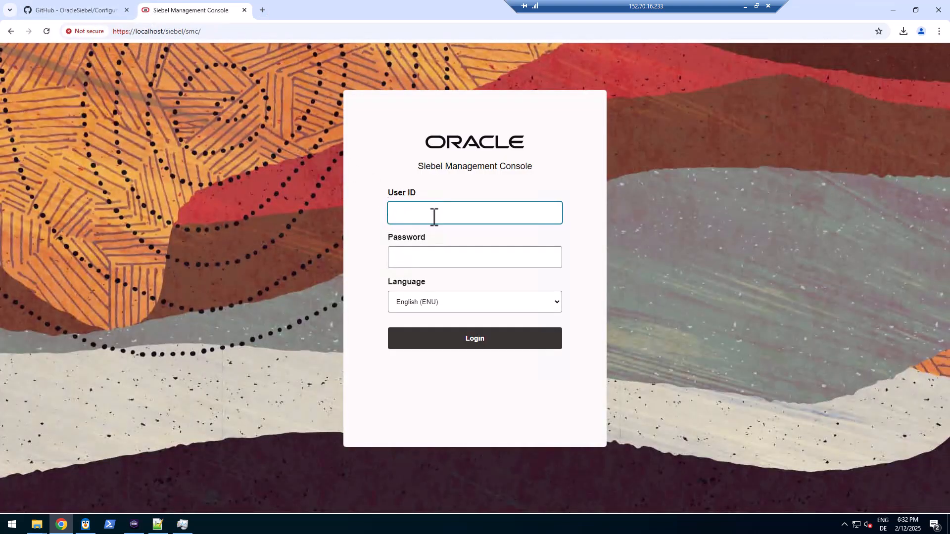
click(434, 217)
click(460, 237)
click(440, 267)
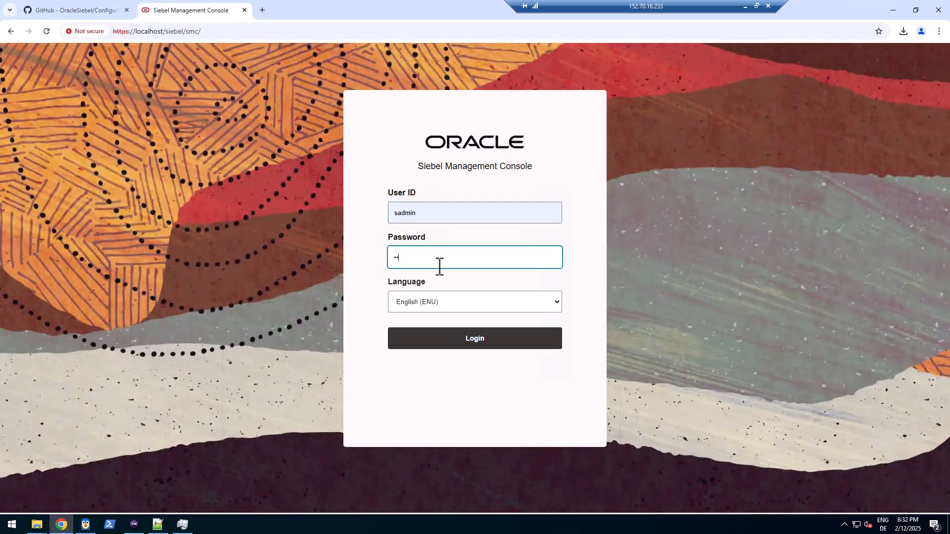
text(sadmin)
click(463, 344)
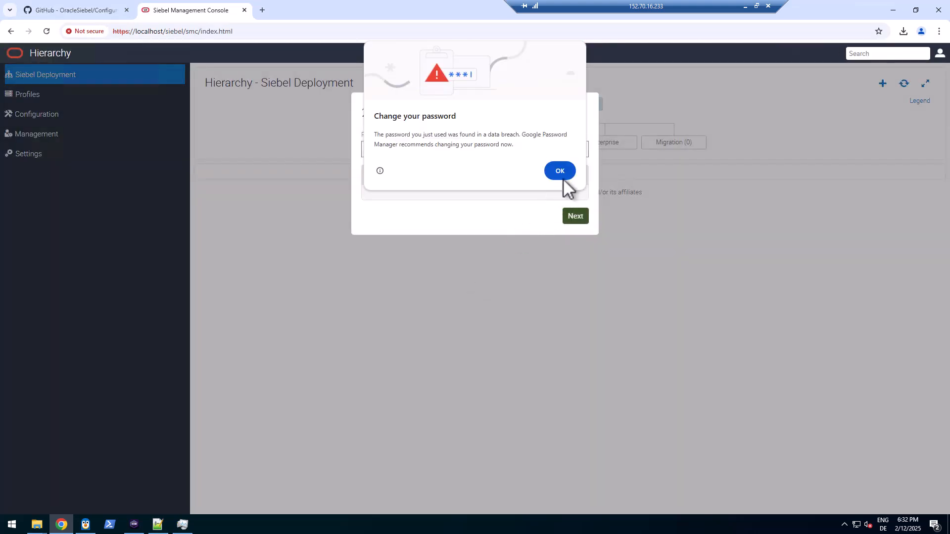
Dismiss the password warning, confirm the wizard is at the gateway security-profile step, and close the tab
click(564, 175)
drag(363, 113, 385, 113)
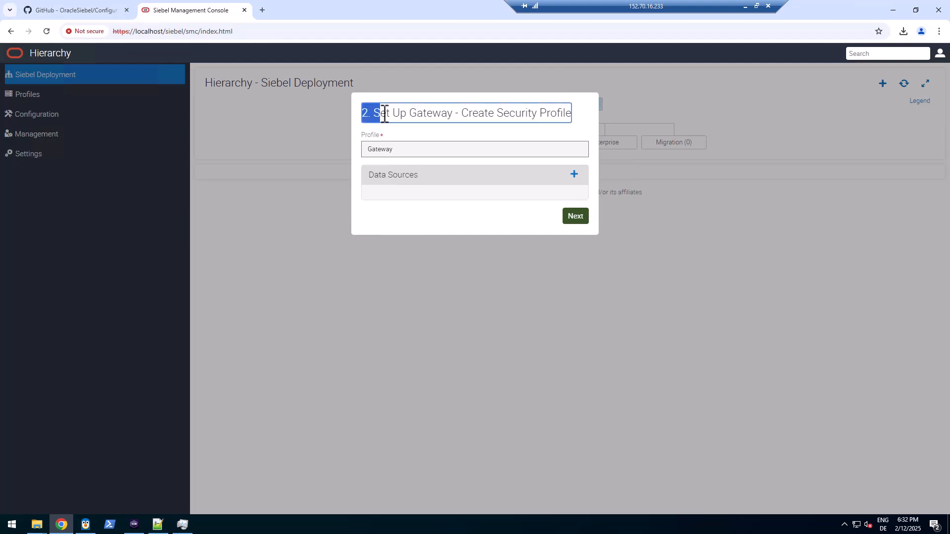
click(244, 10)
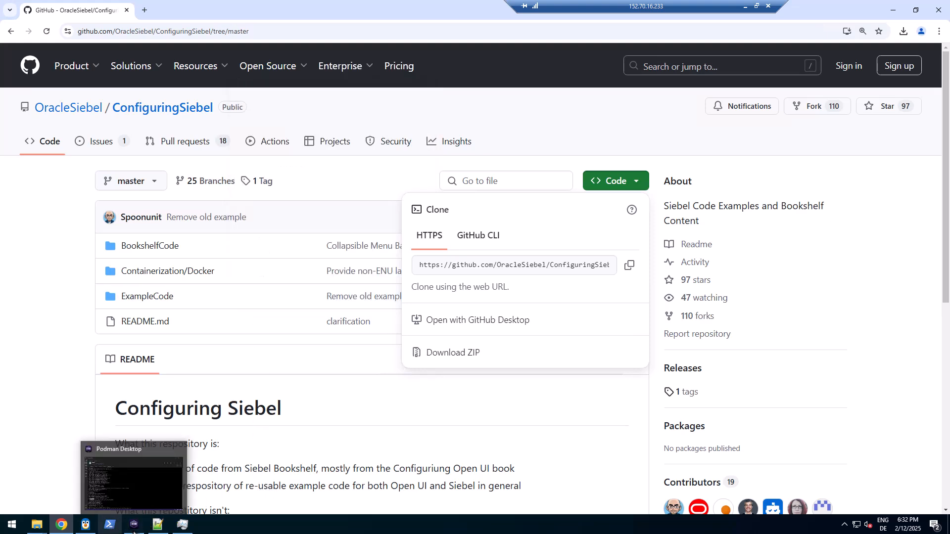
Bring the inception.txt editor forward and clear the line 31 selection
mouse_move(160, 530)
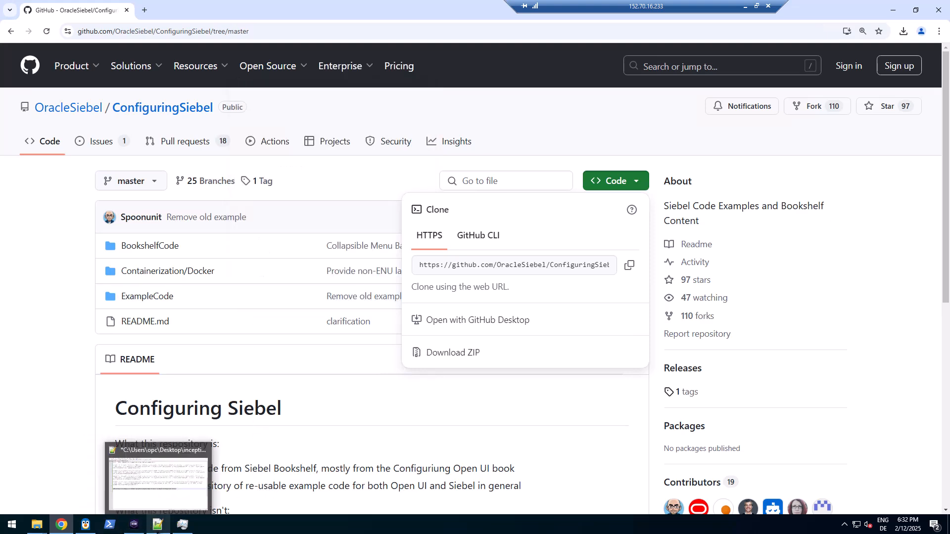
click(163, 532)
click(651, 308)
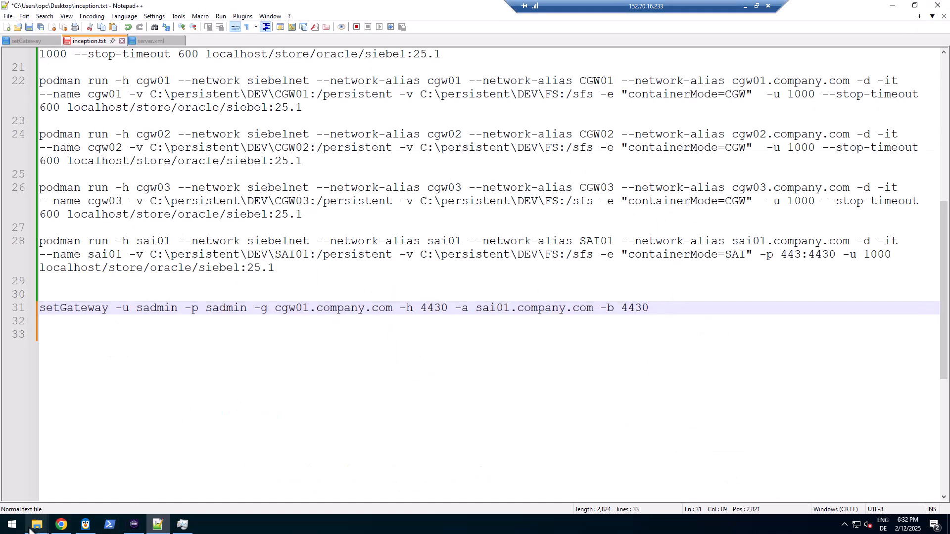
Browse to DEV > SES01 > siebsrvr > log > smc and pick the setGatewaySecProfile script for editing
mouse_move(37, 525)
mouse_move(112, 513)
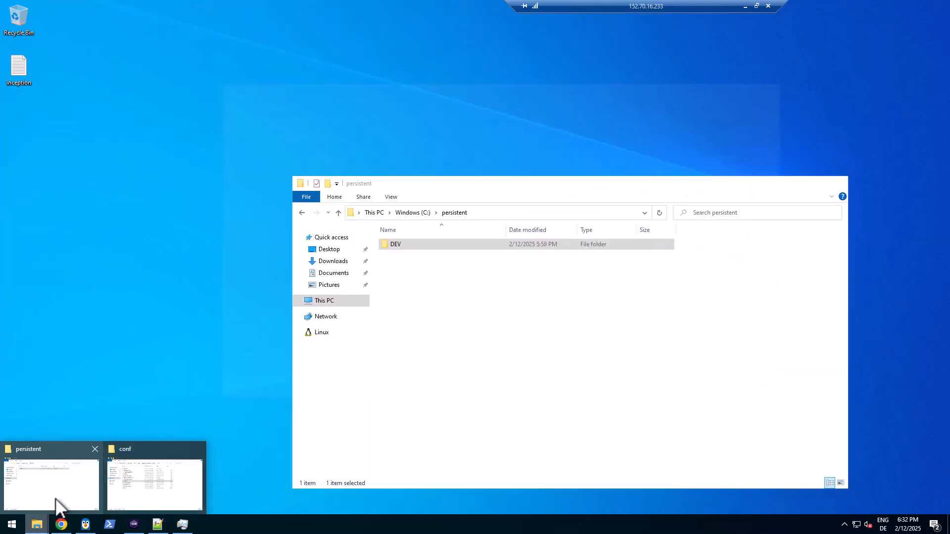
click(59, 508)
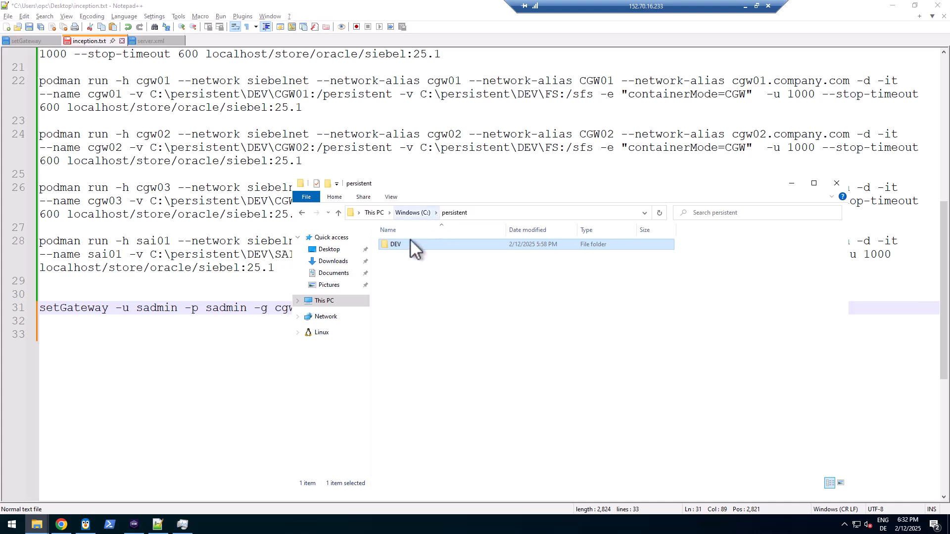
double_click(394, 246)
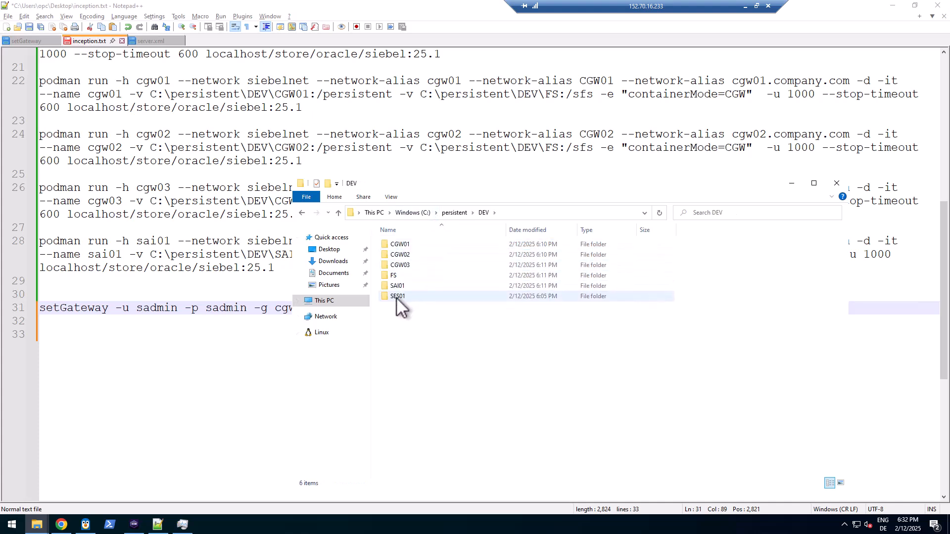
double_click(395, 295)
double_click(400, 265)
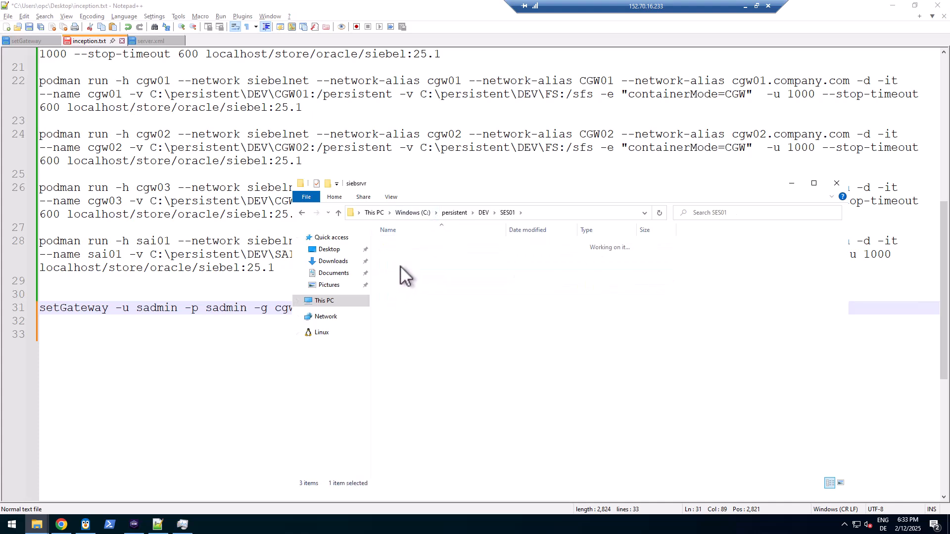
double_click(397, 315)
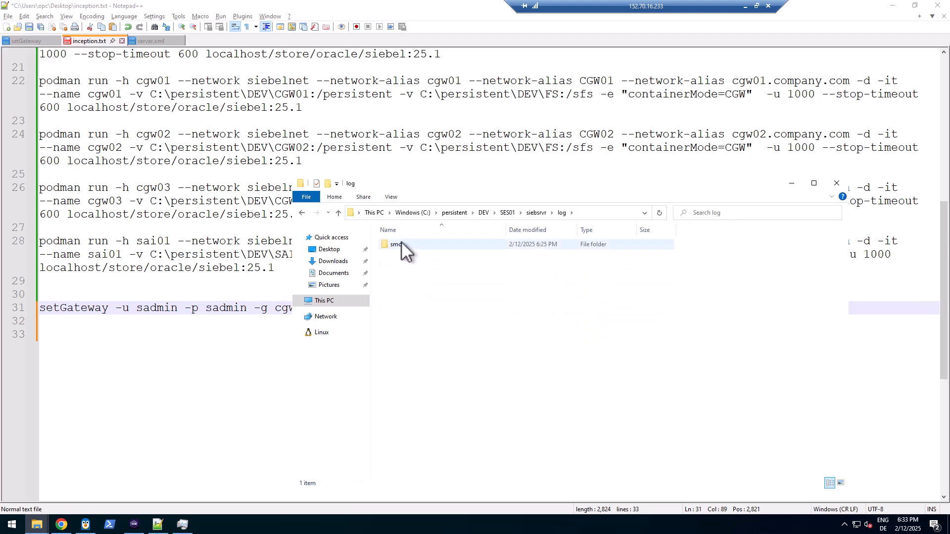
double_click(401, 241)
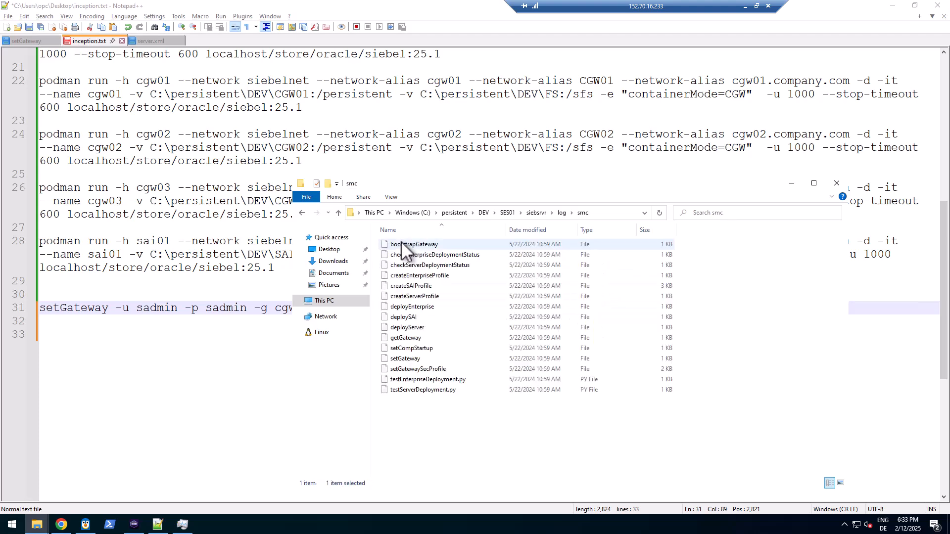
click(403, 371)
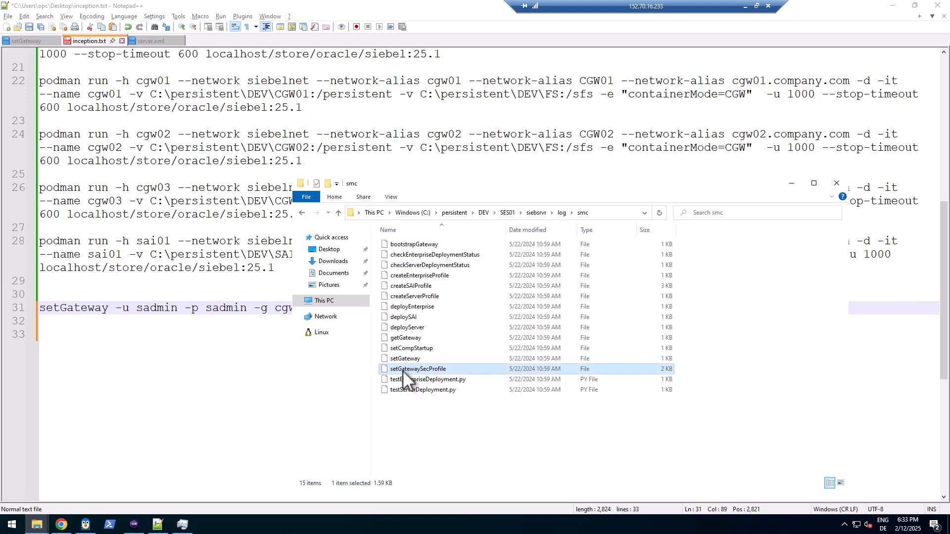
right_click(402, 370)
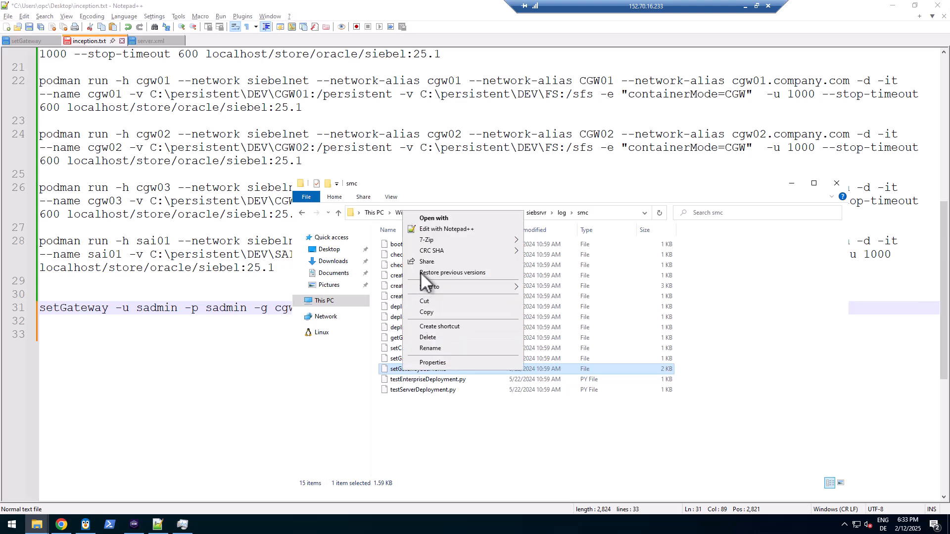
Open setGatewaySecProfile in Notepad++ and review its usage options and the DBHOST variable in the JSON body
click(424, 230)
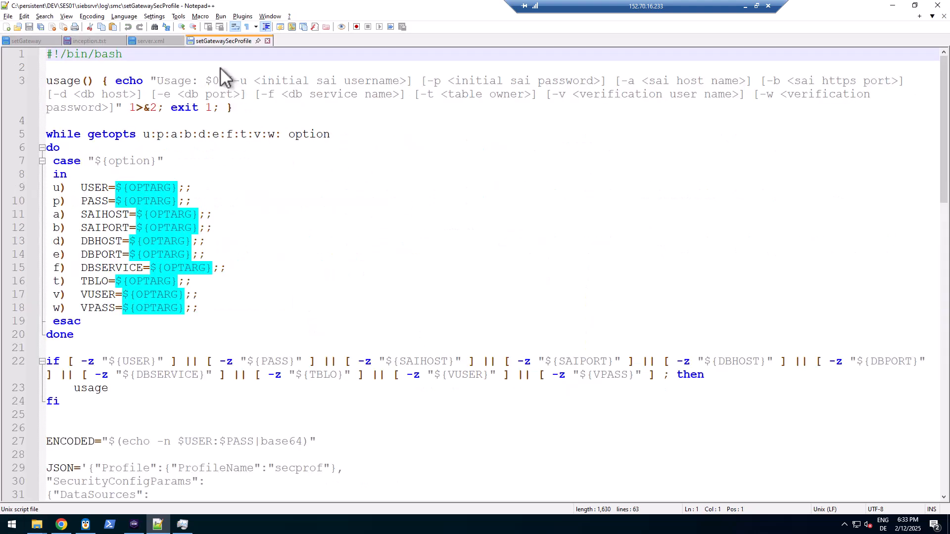
click(165, 83)
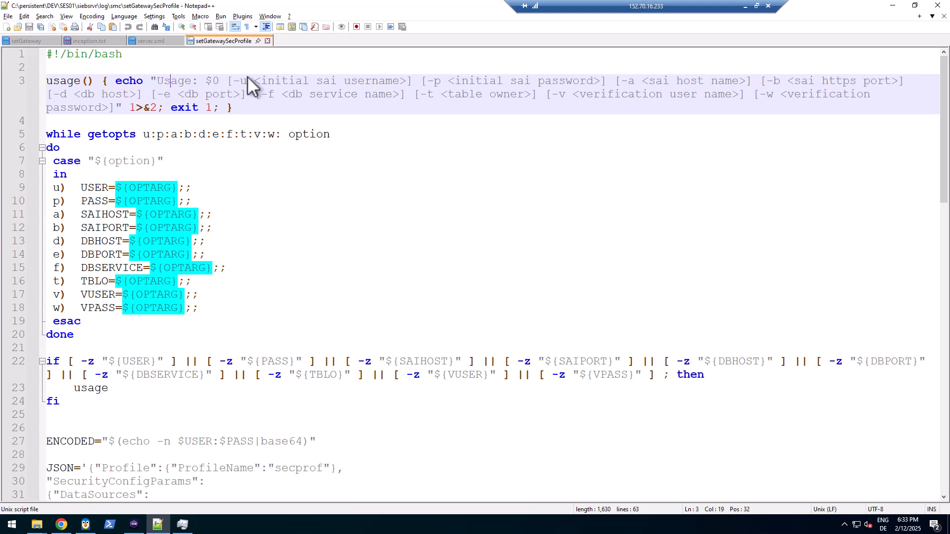
drag(227, 82, 116, 106)
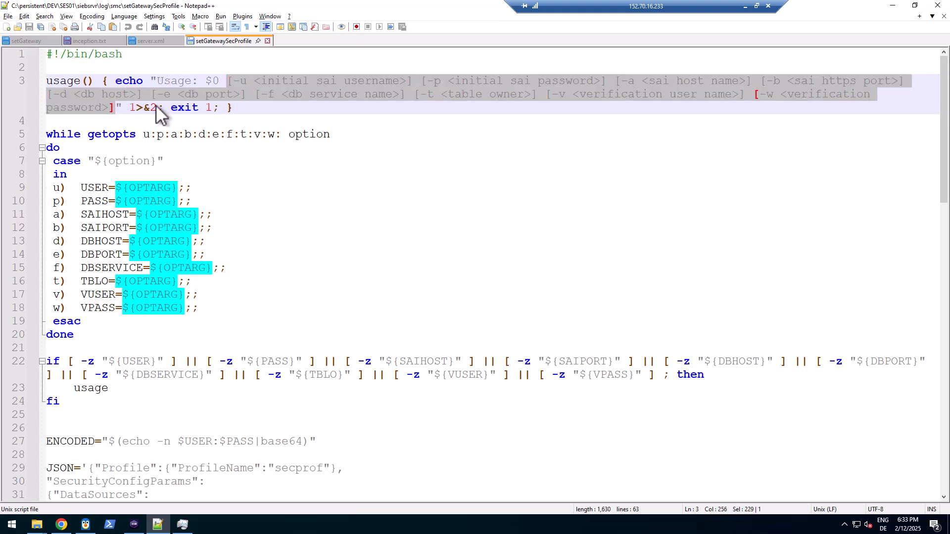
scroll(328, 312, down, 4)
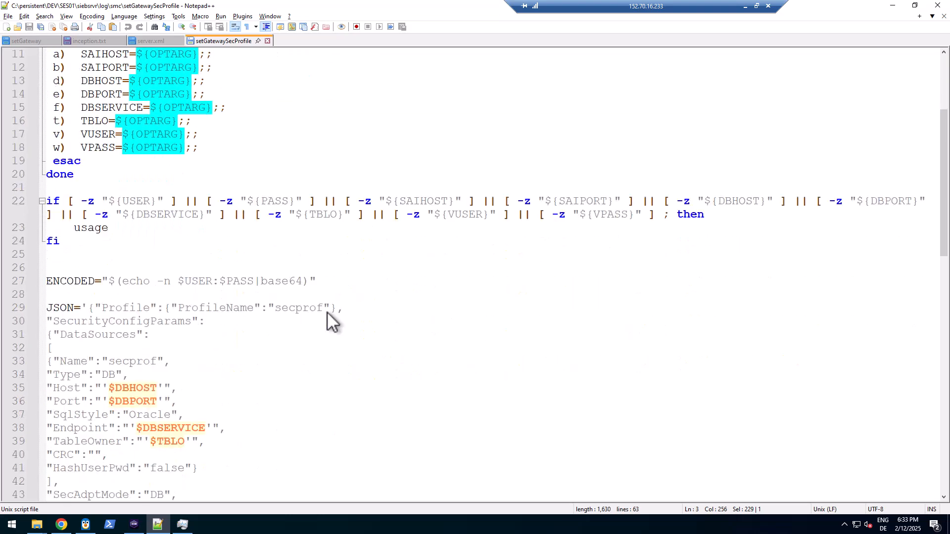
scroll(324, 317, down, 5)
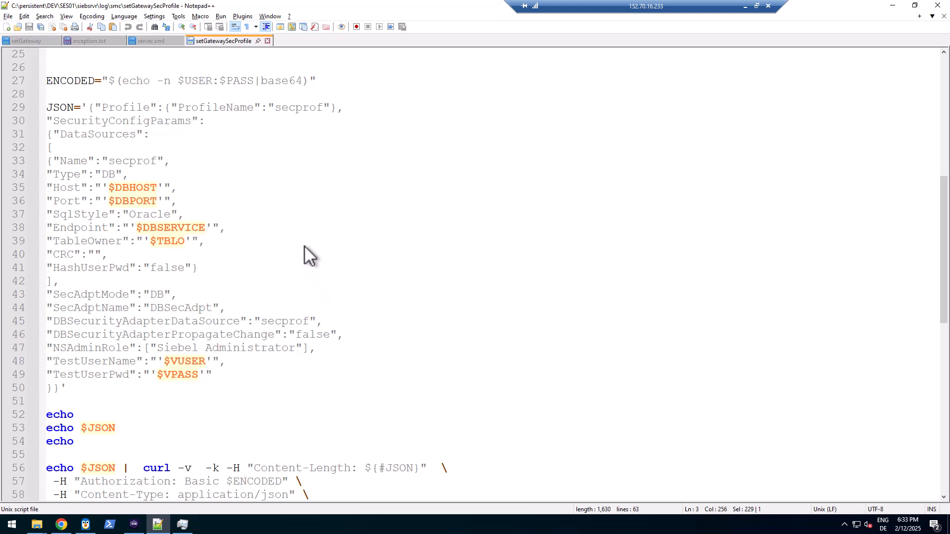
double_click(132, 187)
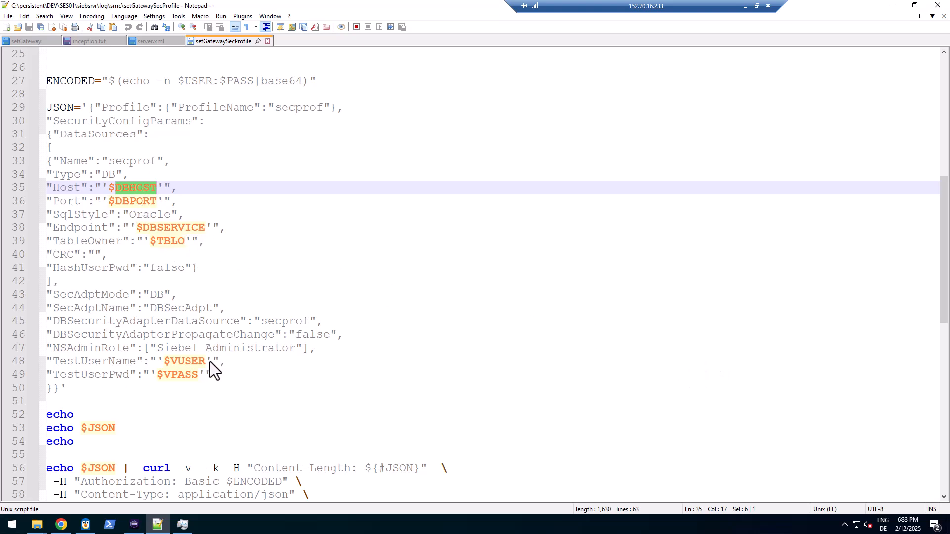
click(208, 385)
Select the usage text on line 3, from $0 to the last option
scroll(208, 385, down, 3)
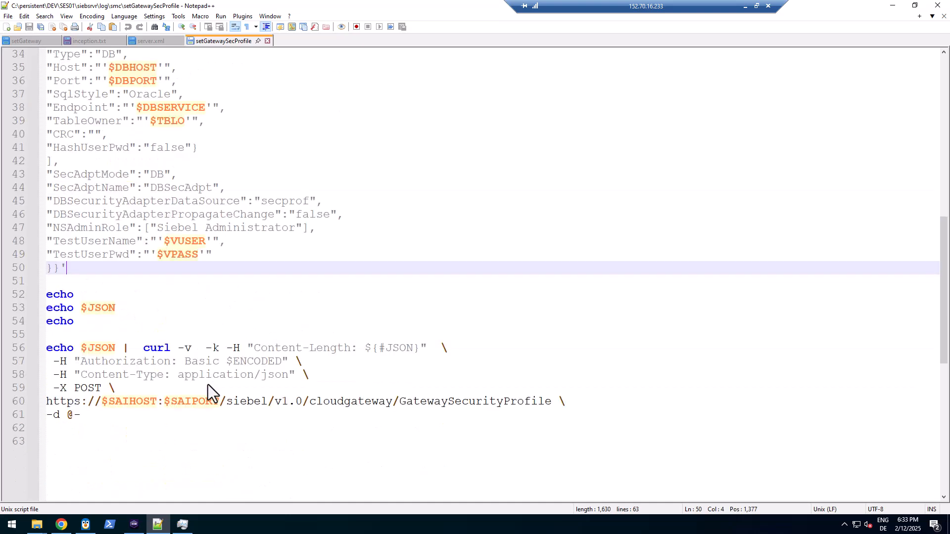
scroll(257, 332, up, 2)
scroll(256, 332, up, 1)
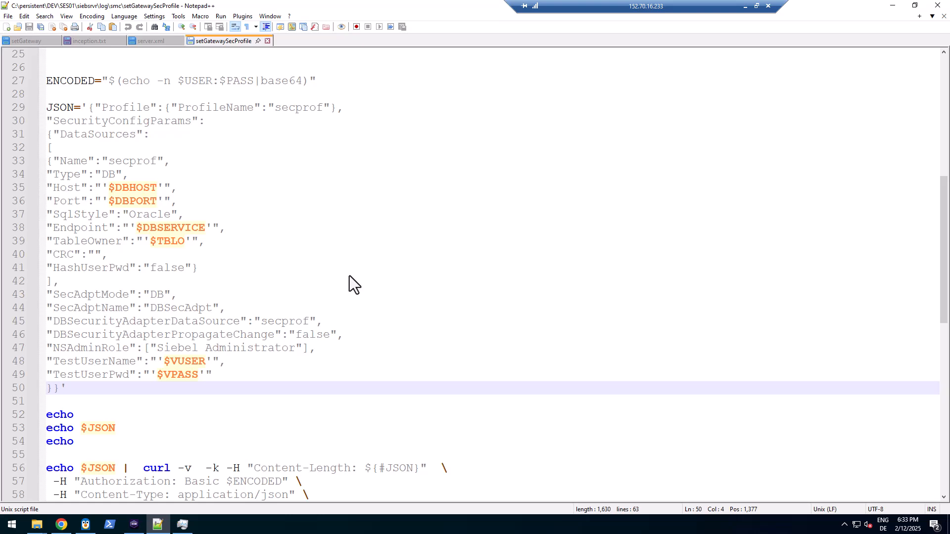
scroll(317, 121, up, 4)
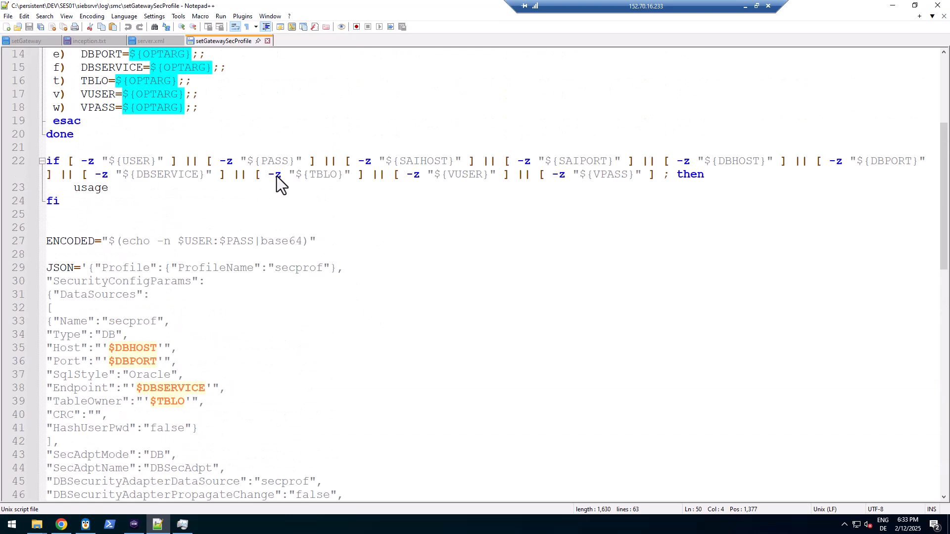
scroll(278, 176, up, 5)
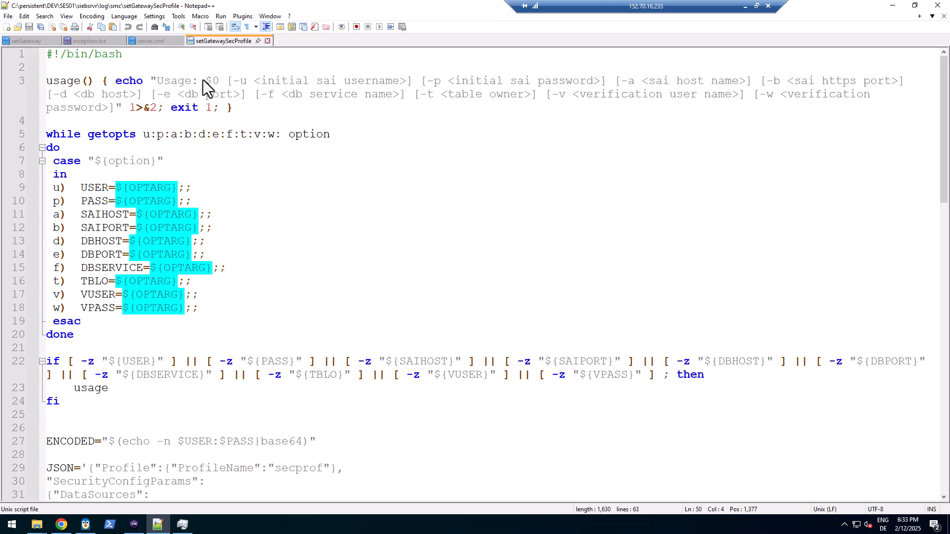
drag(204, 81, 116, 107)
key(ctrl+c)
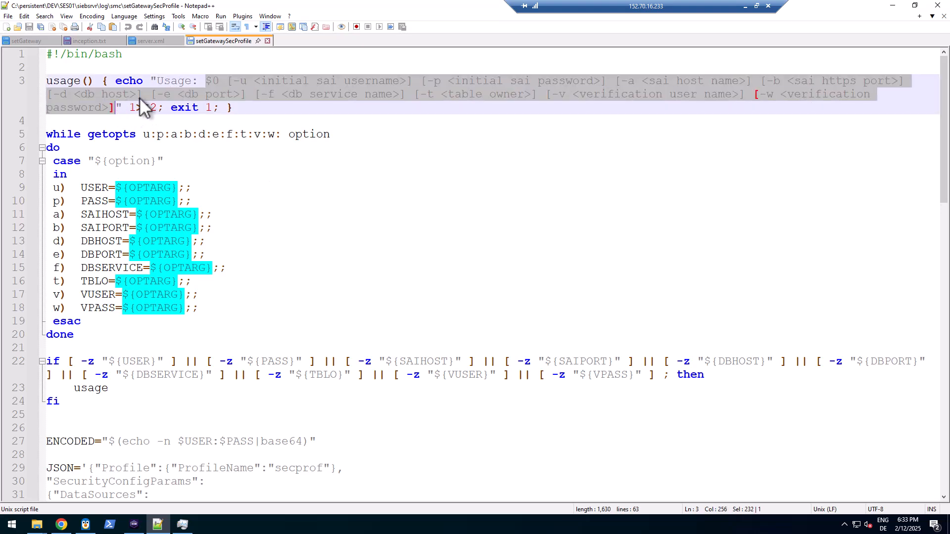
click(85, 41)
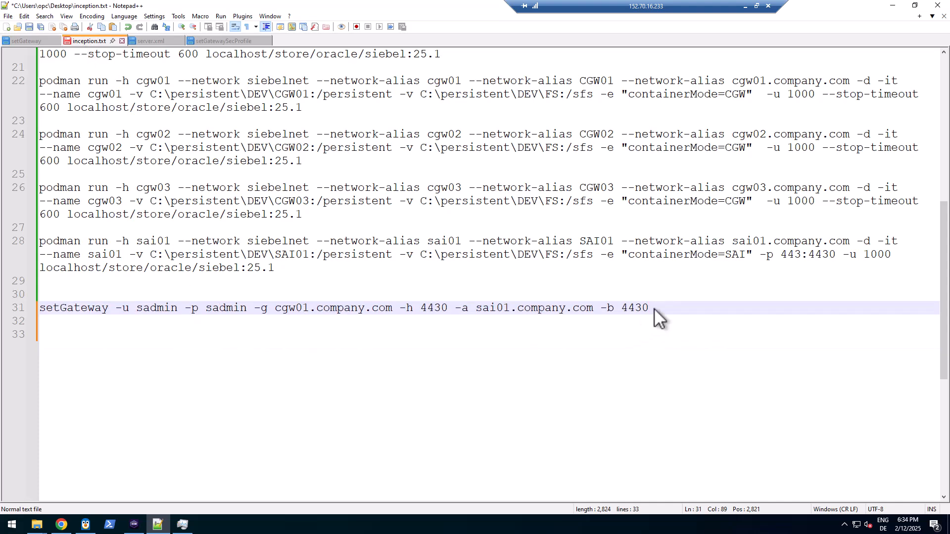
Paste the usage line and add a 'bash setGatewaySecProfile' line, prefixing the setGateway line with bash too
key(Return)
key(ctrl+v)
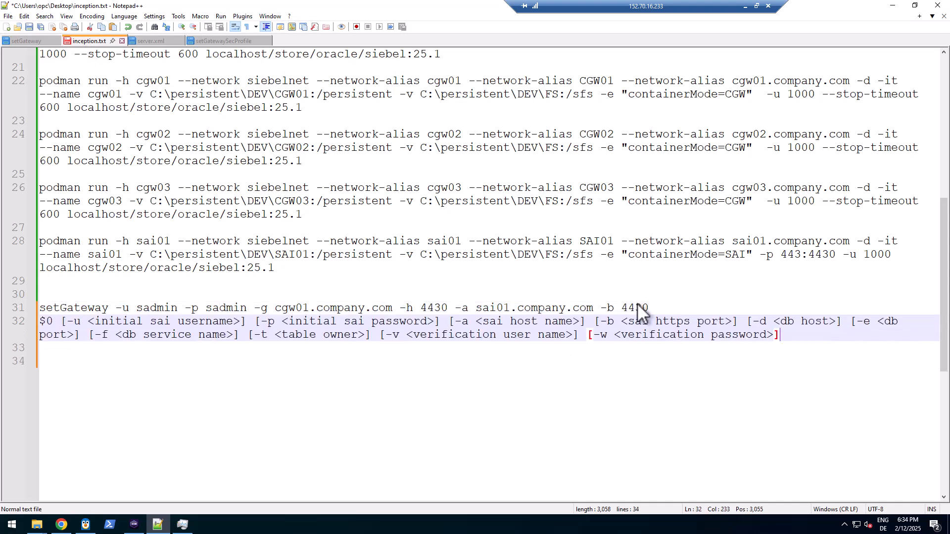
click(661, 310)
key(Return)
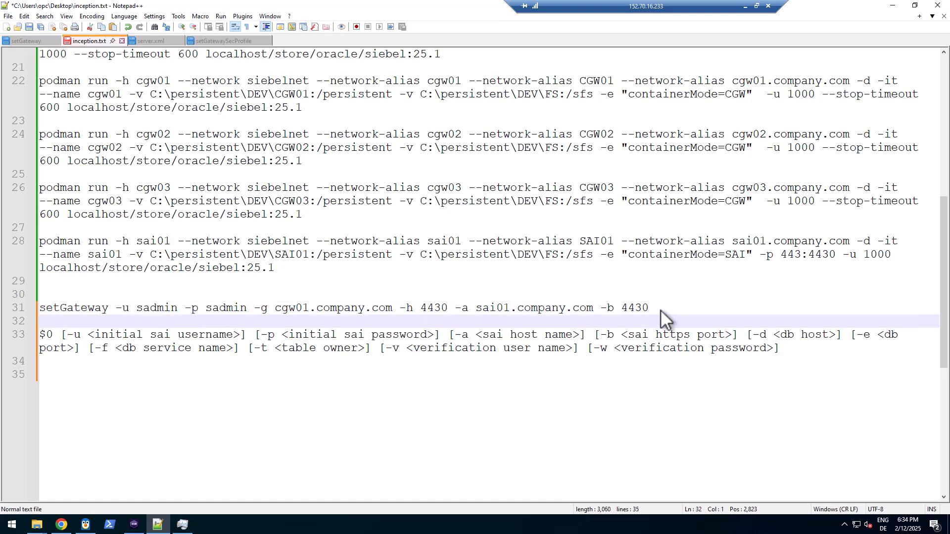
text(set)
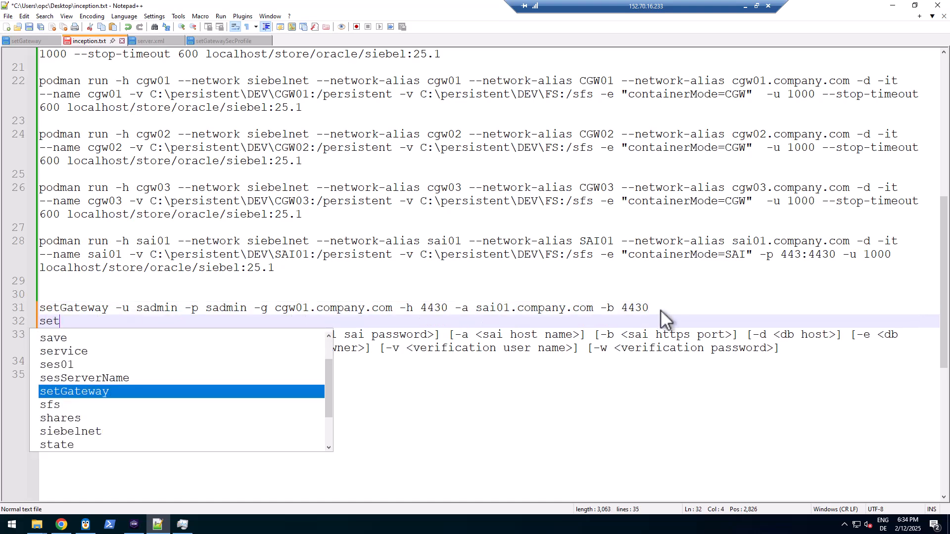
text(GatewaySec)
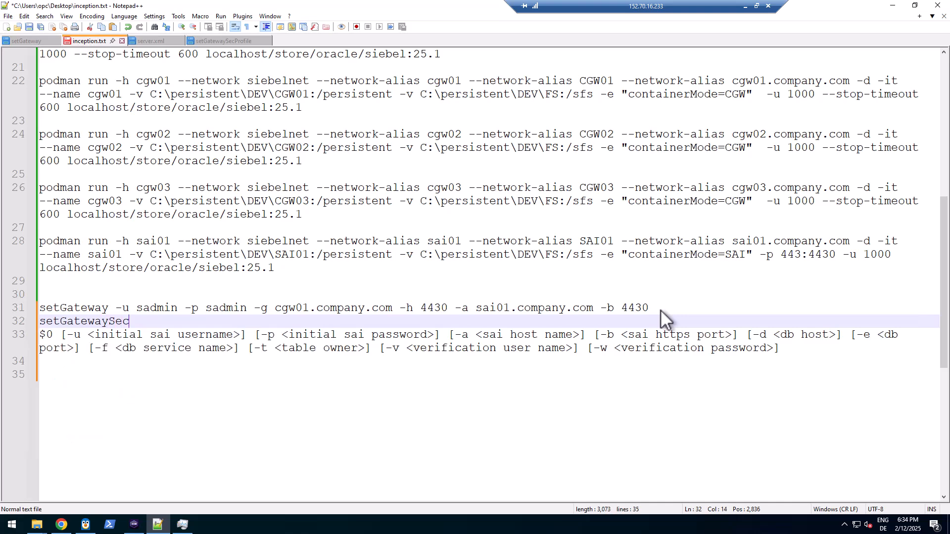
text(Profile)
key(Home)
text(bash)
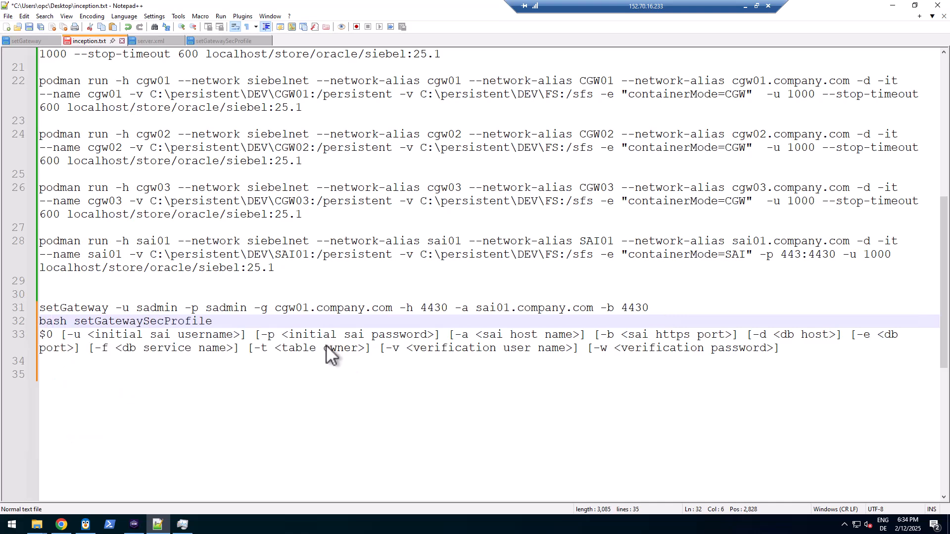
click(40, 304)
text(bash)
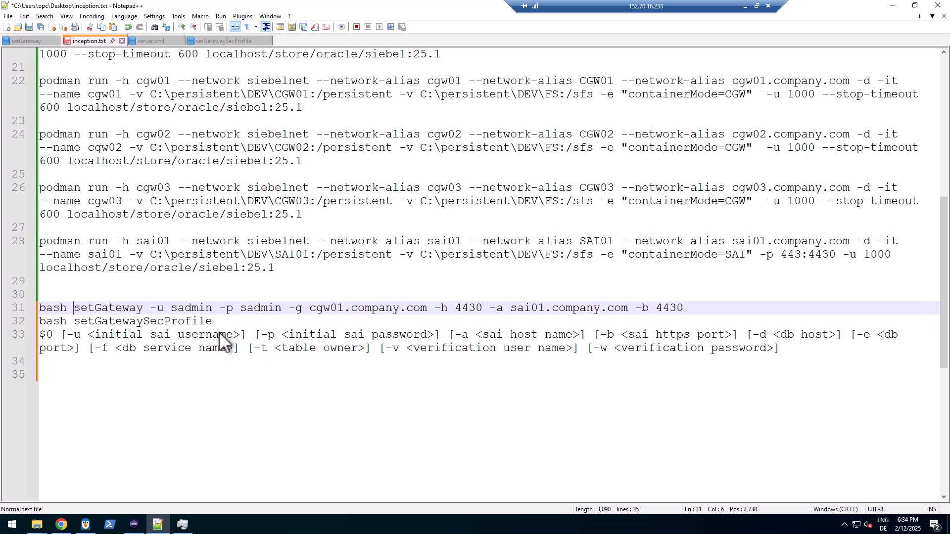
Copy the -u/-p credential and -a/-b SAI host options from line 31 onto the new command
drag(150, 308, 295, 313)
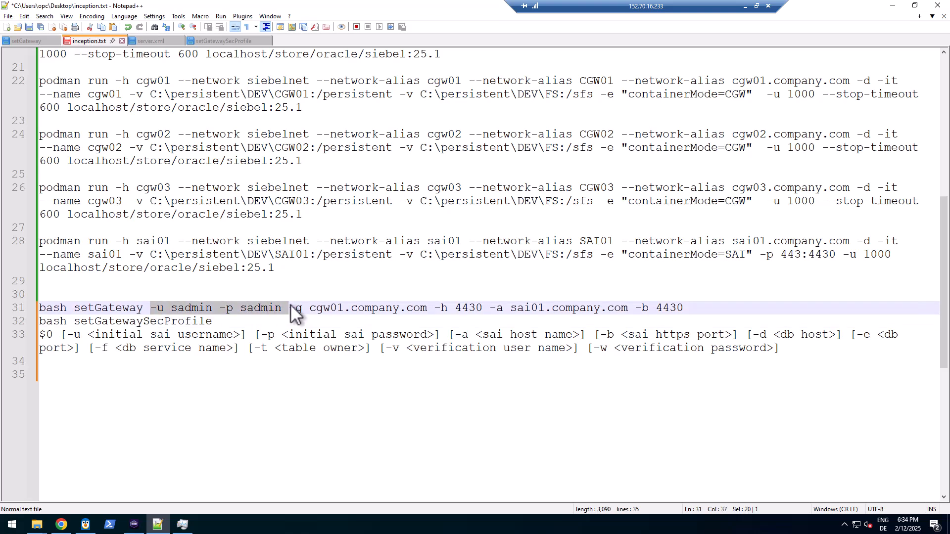
key(ctrl+c)
click(279, 324)
key(ctrl+v)
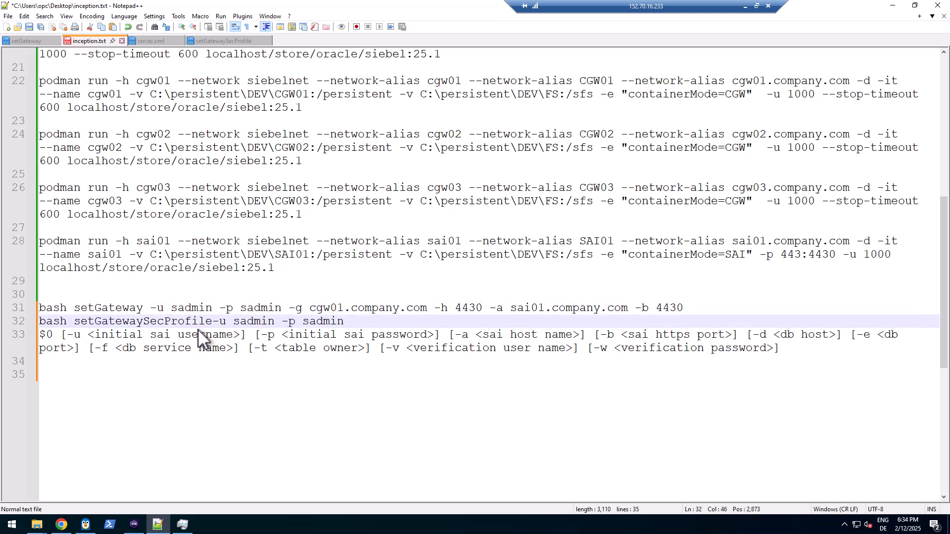
click(215, 321)
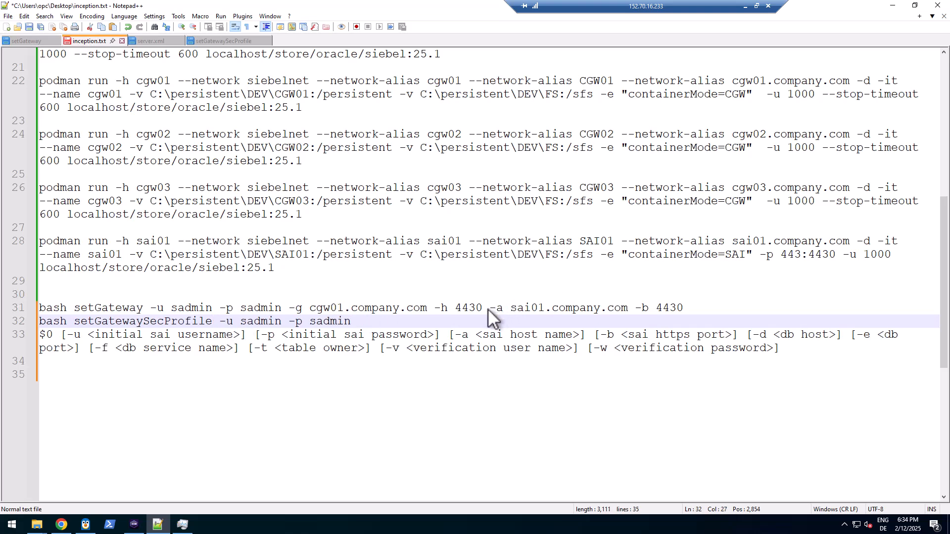
drag(488, 309, 703, 308)
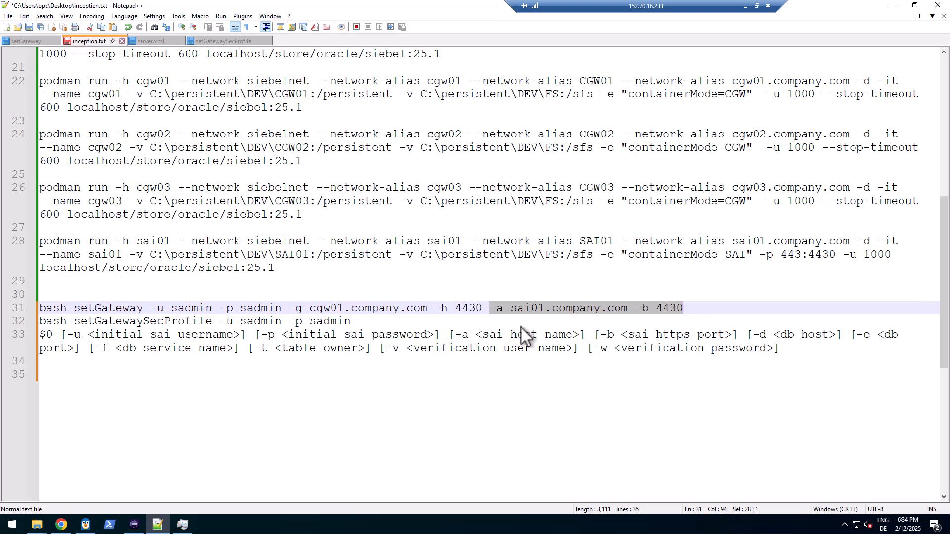
key(ctrl+c)
click(417, 326)
key(ctrl+v)
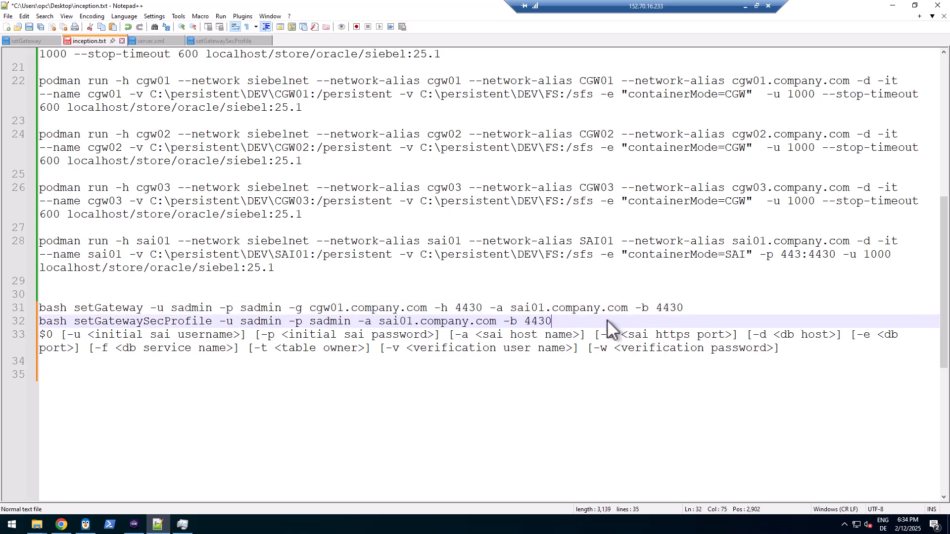
Append -d oracle19c -e 1521 -f SAMPLE to the setGatewaySecProfile command
text(-d)
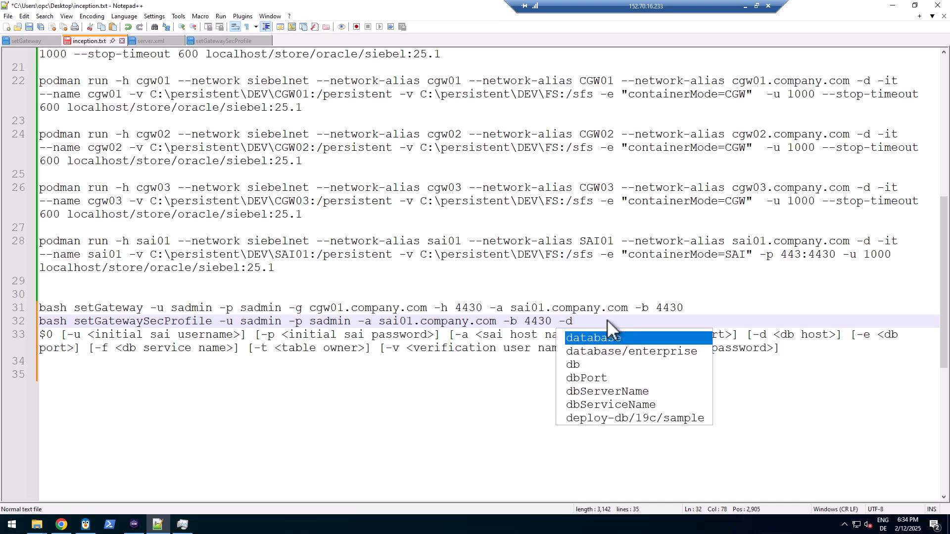
text( oracle)
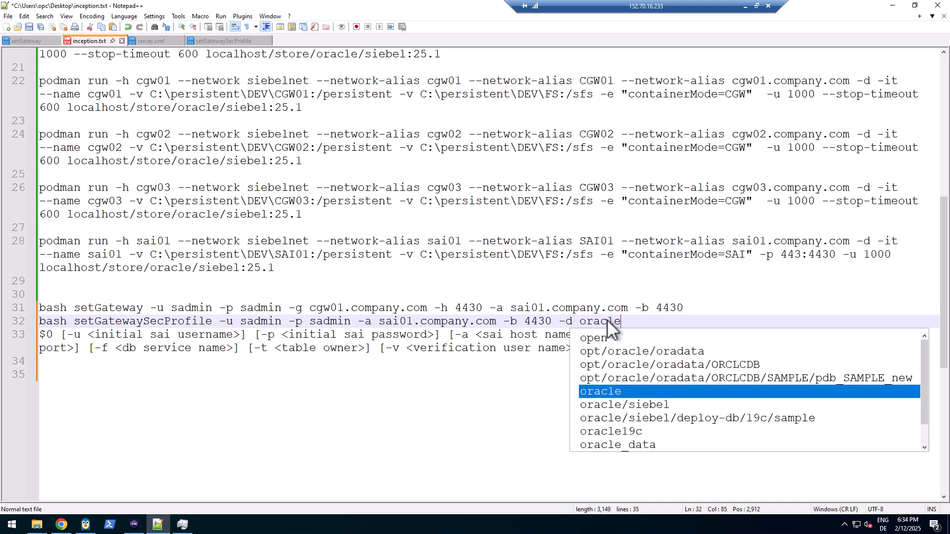
text(19c )
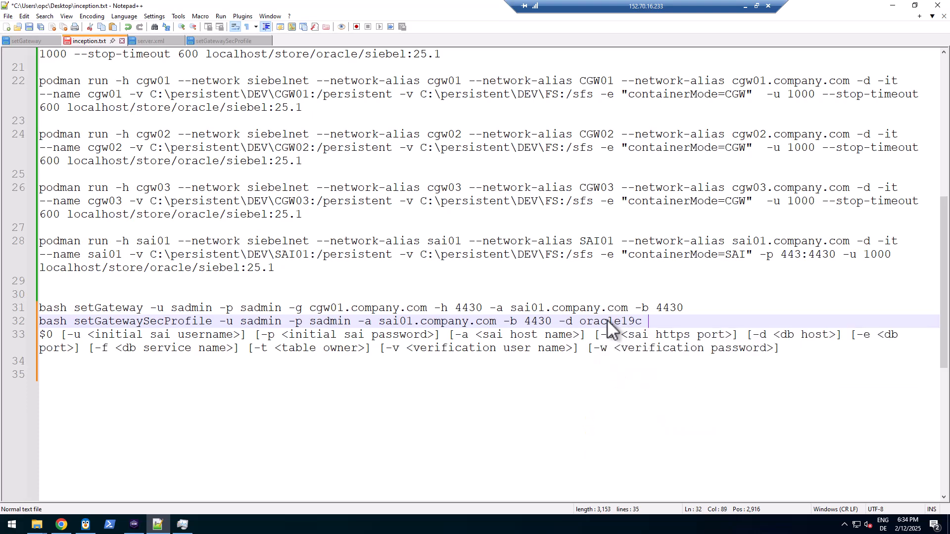
text(-e)
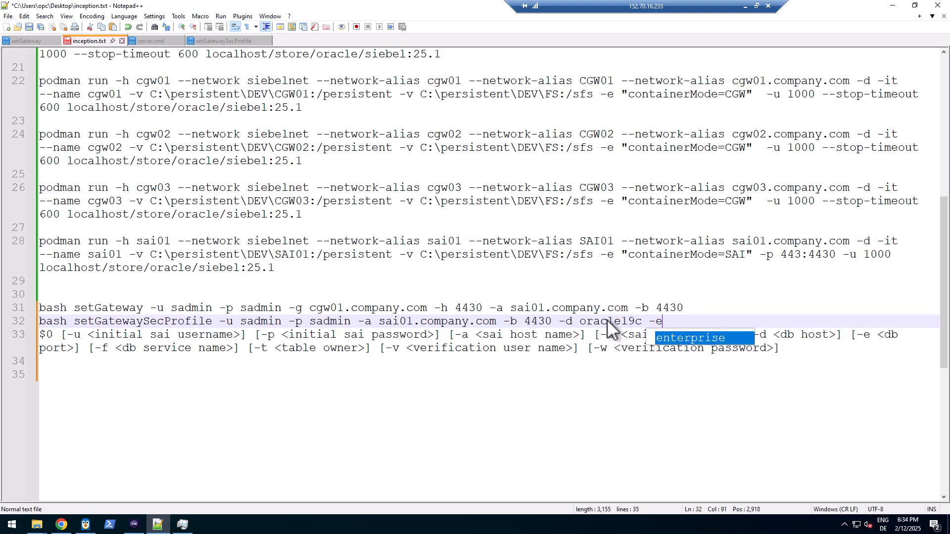
text( 1521 -f)
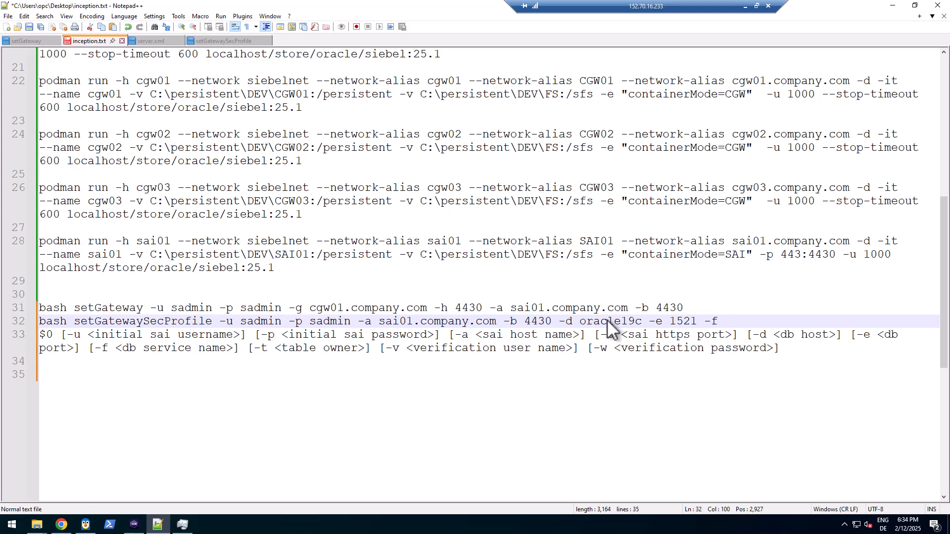
text( ORC)
key(BackSpace)
key(BackSpace)
key(BackSpace)
text(SI)
key(BackSpace)
text(A)
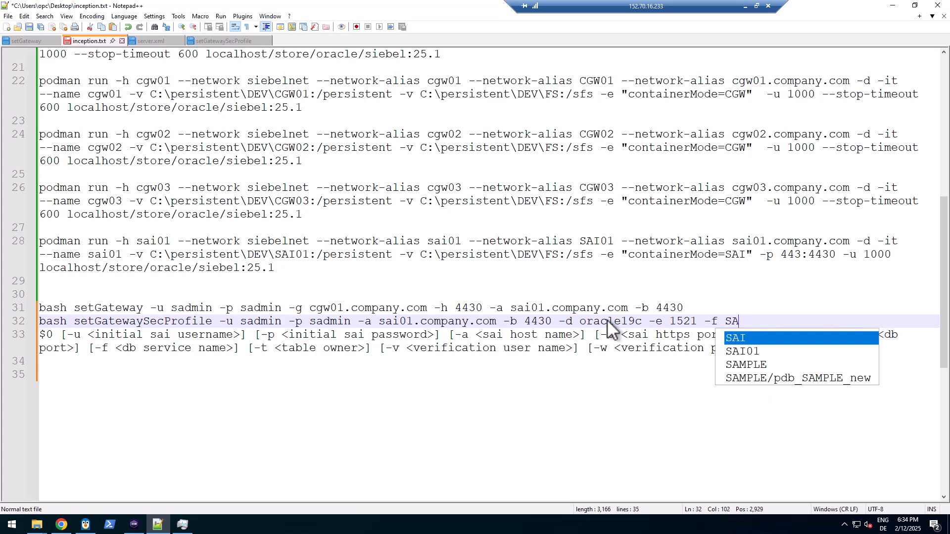
text(MPLE)
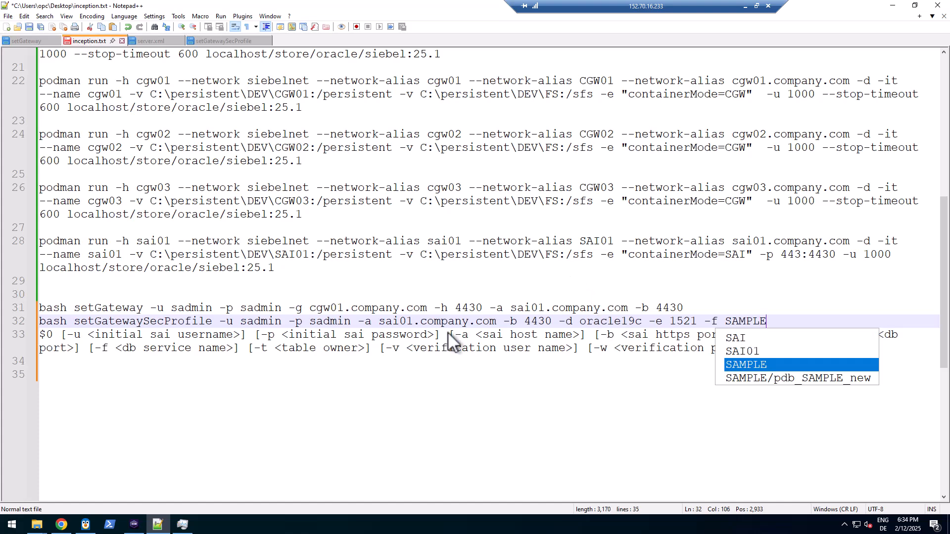
Move the smc folder window up to the C: drive and bring up the ses01 container terminal
click(37, 524)
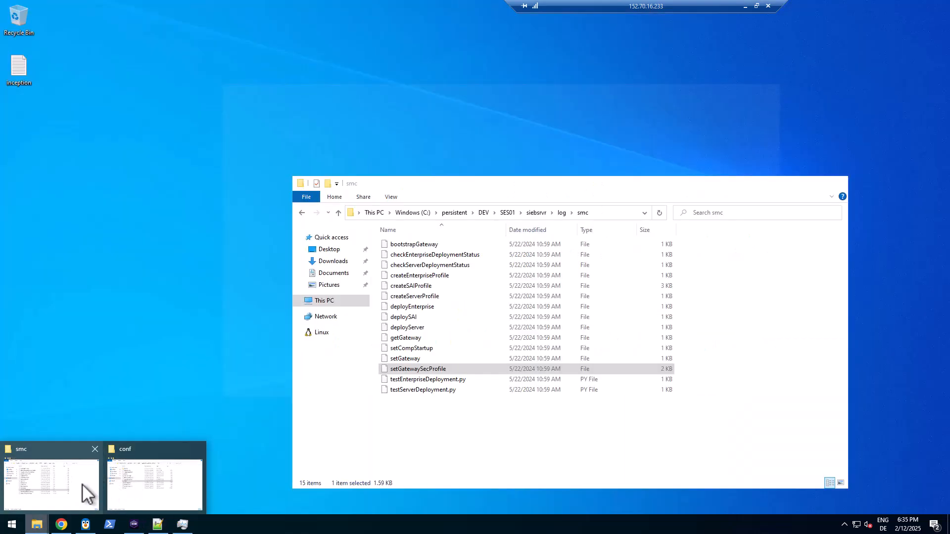
click(82, 484)
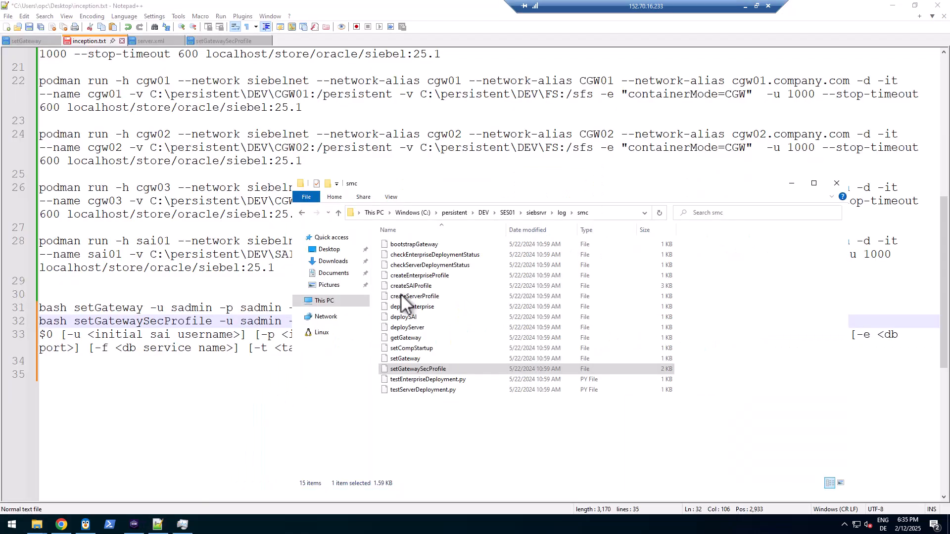
click(421, 212)
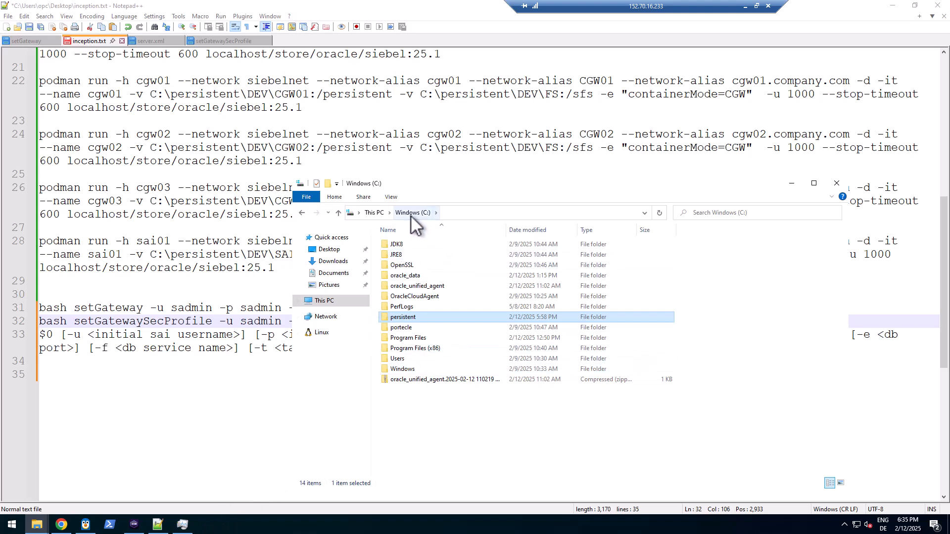
click(109, 525)
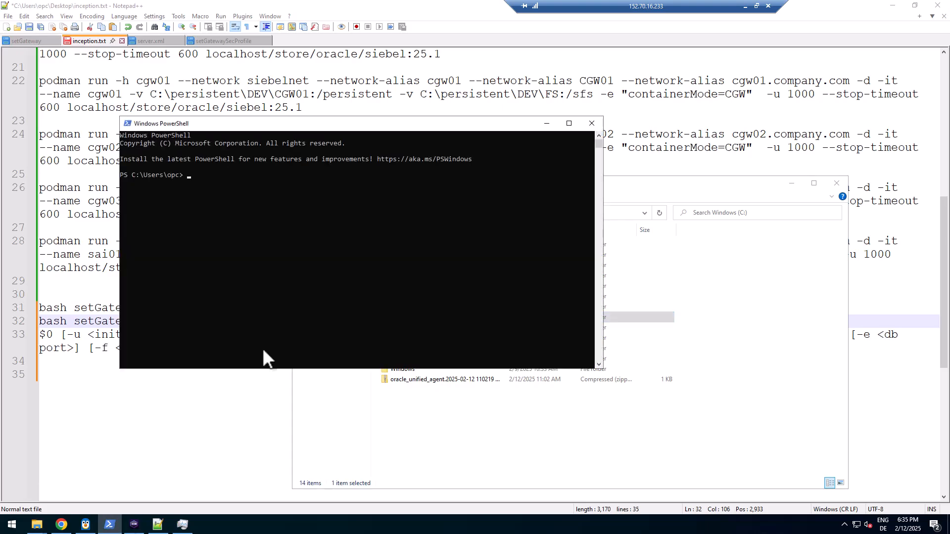
click(134, 525)
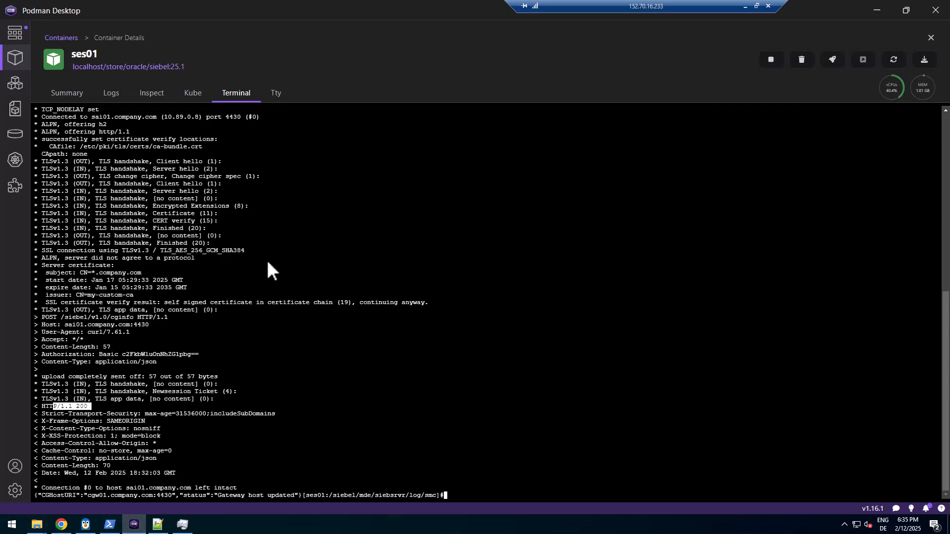
Clear the terminal, cd to /config/, and print tnsnames.ora to check host oracle19c, port 1521, service SAMPLE
text(clear)
key(Return)
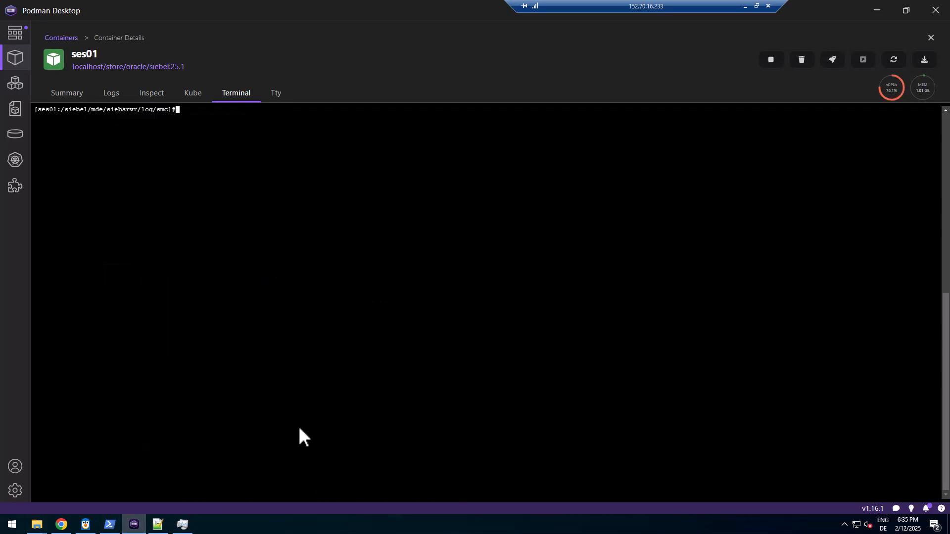
text(cd /config/)
key(Return)
text(cat tns)
key(Tab)
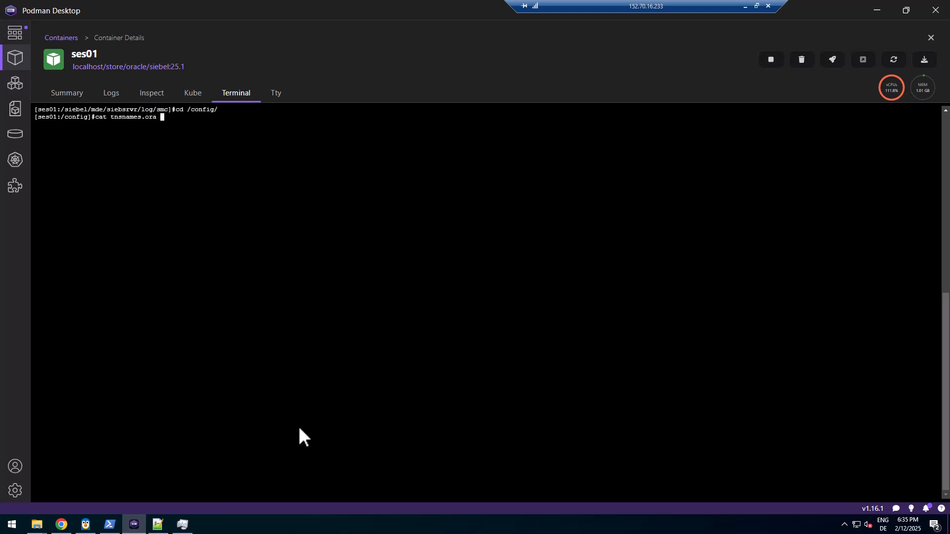
key(Return)
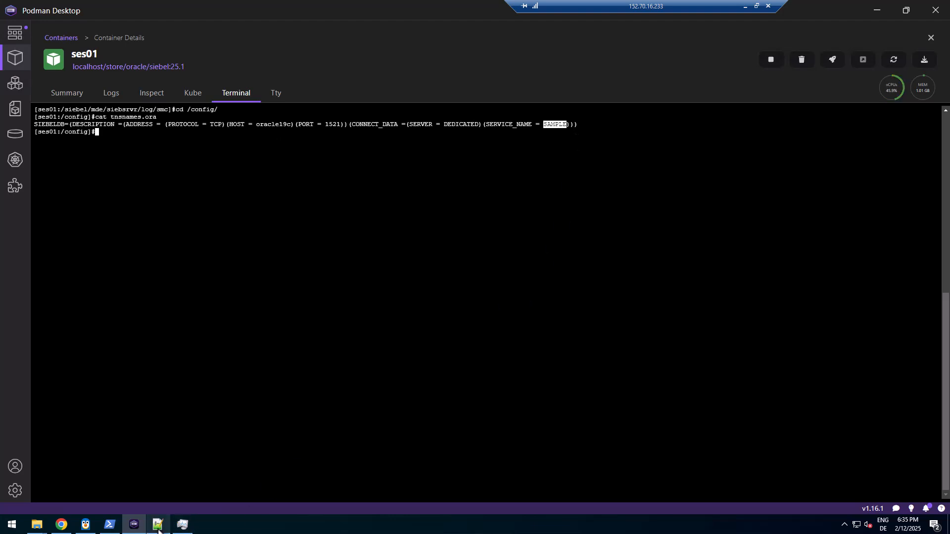
mouse_move(159, 531)
click(158, 483)
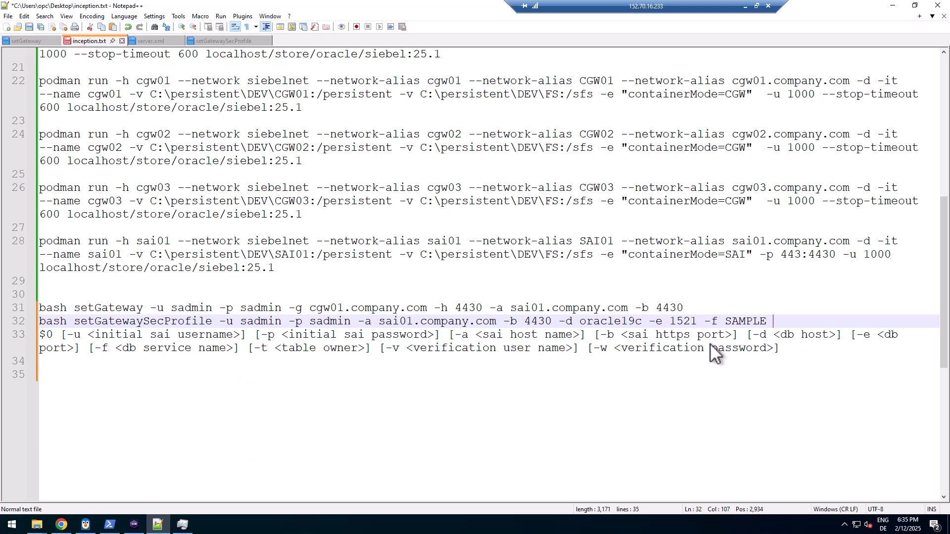
Append -t SIEBEL -v SADMIN and the verification password, delete the usage line, and save inception.txt
text(-t)
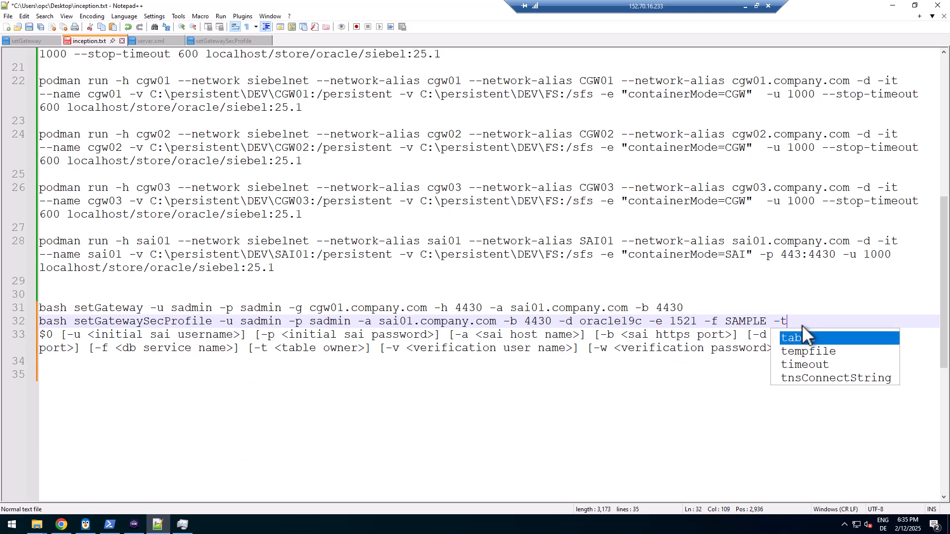
text( SIEBEL -)
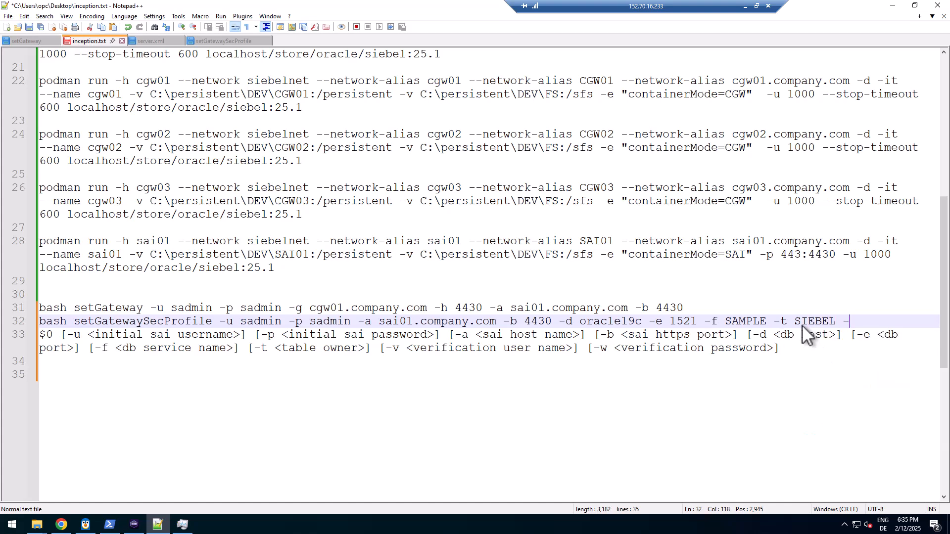
text(v SADMIN -w Welcome1)
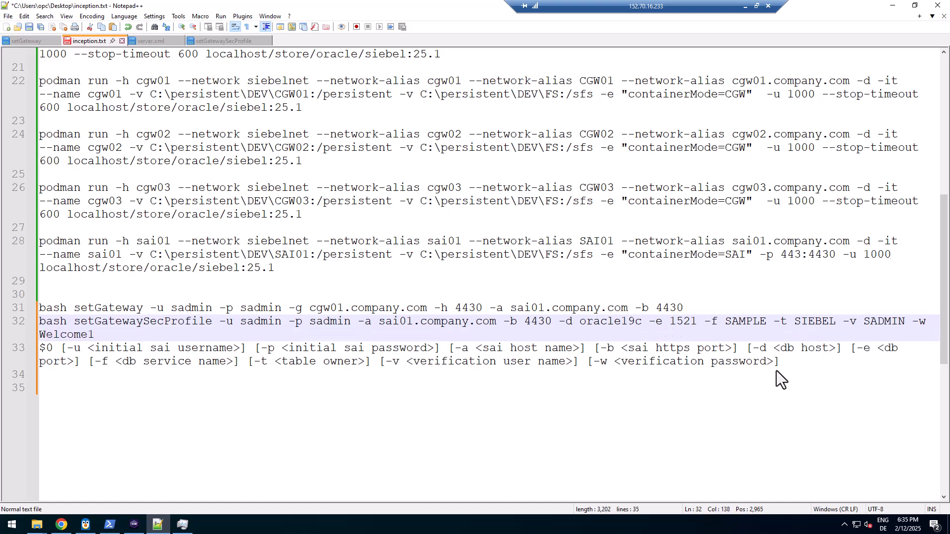
drag(780, 362, 9, 352)
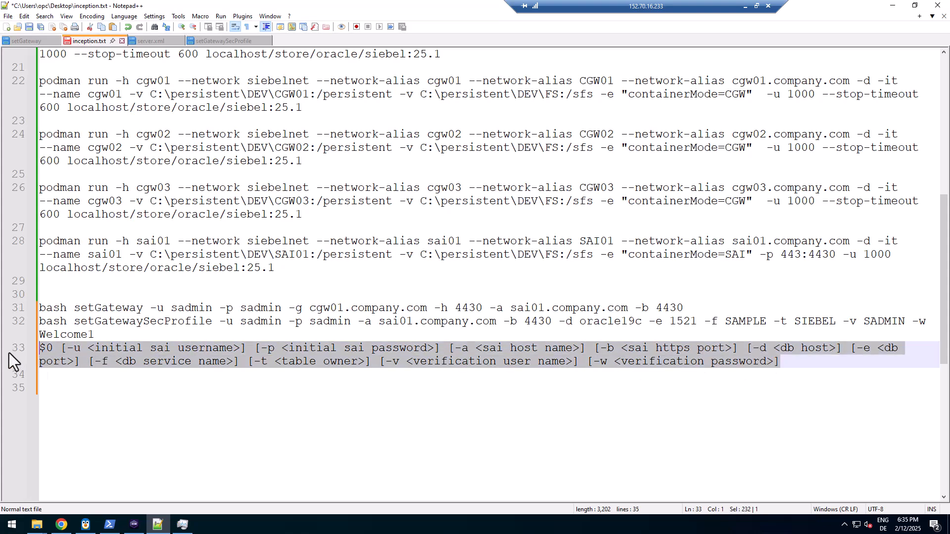
key(BackSpace)
key(BackSpace)
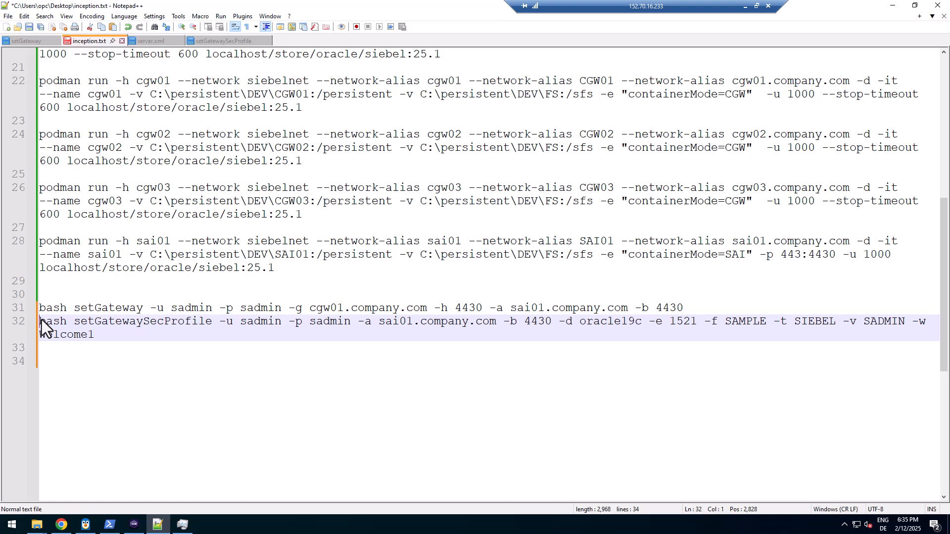
key(Return)
key(ctrl+s)
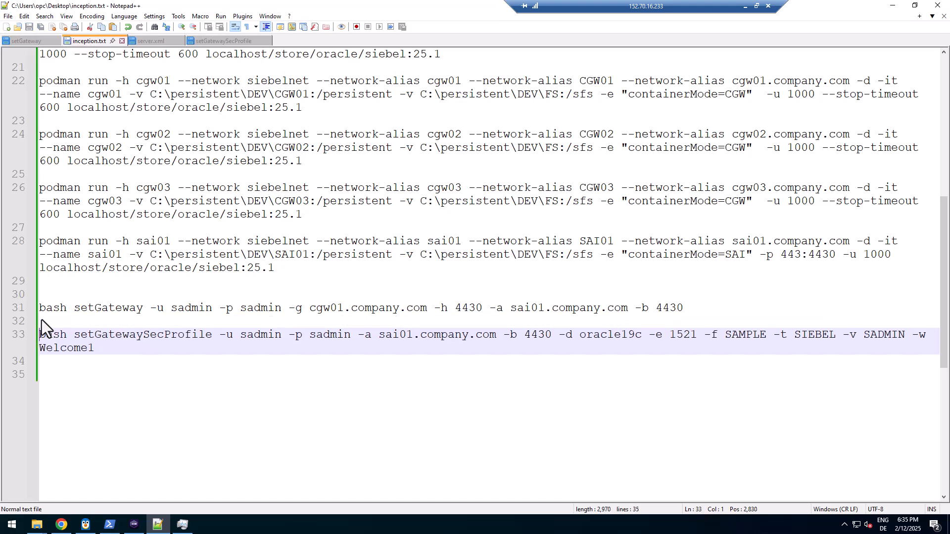
Select the setGatewaySecProfile command line without its trailing line break
key(shift+Down)
key(shift+Down)
key(shift+Left)
key(ctrl+c)
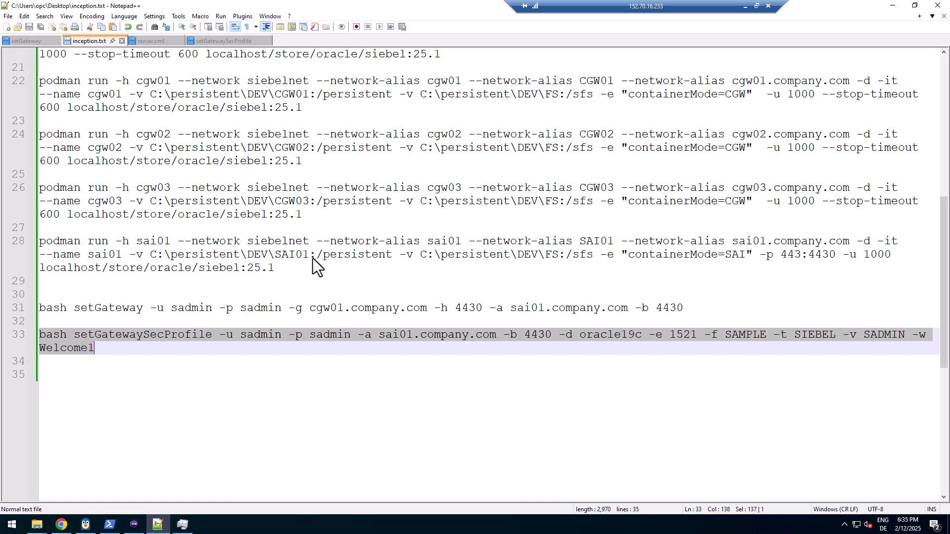
click(134, 524)
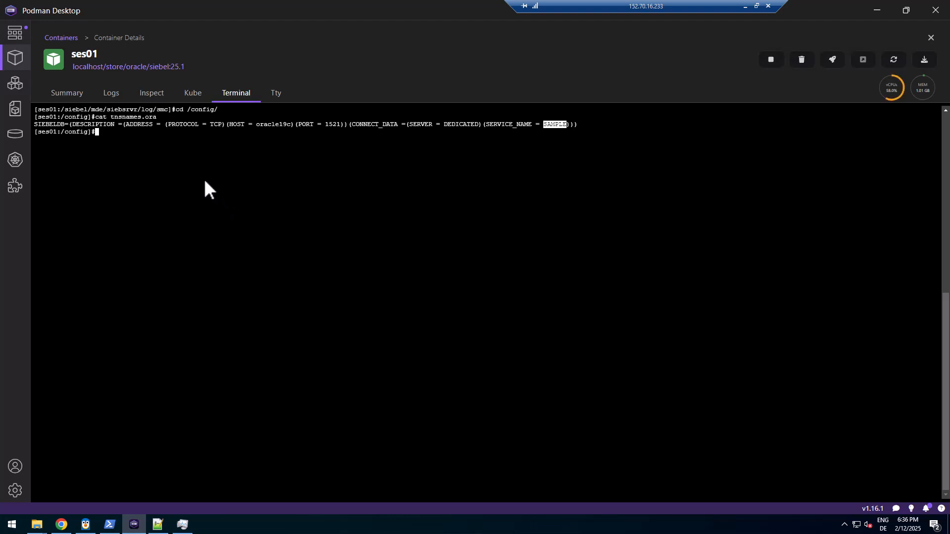
In /siebel/mde/siebsrvr/log/smc/, list the scripts, then paste and run the setGatewaySecProfile command
text(cd /siebel/)
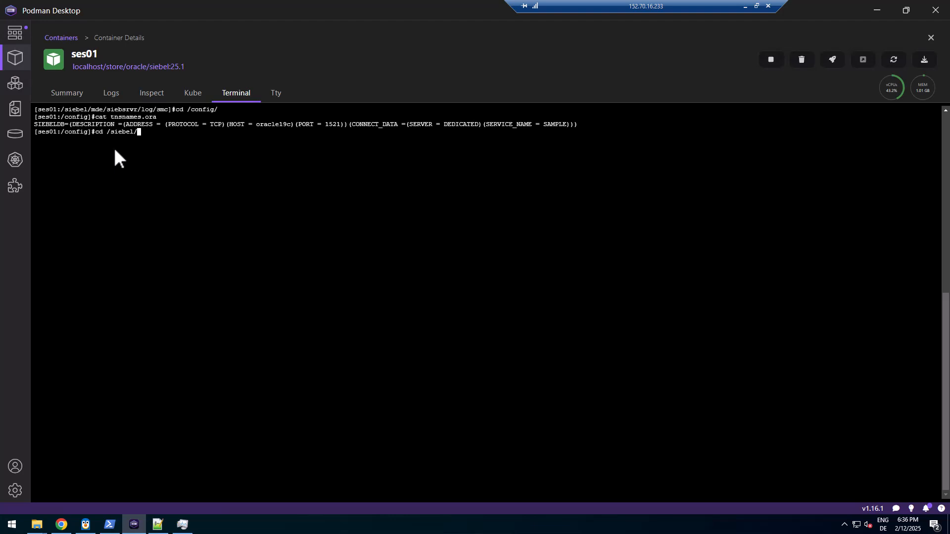
text(mde/siebsrvr/log/smc/)
key(Return)
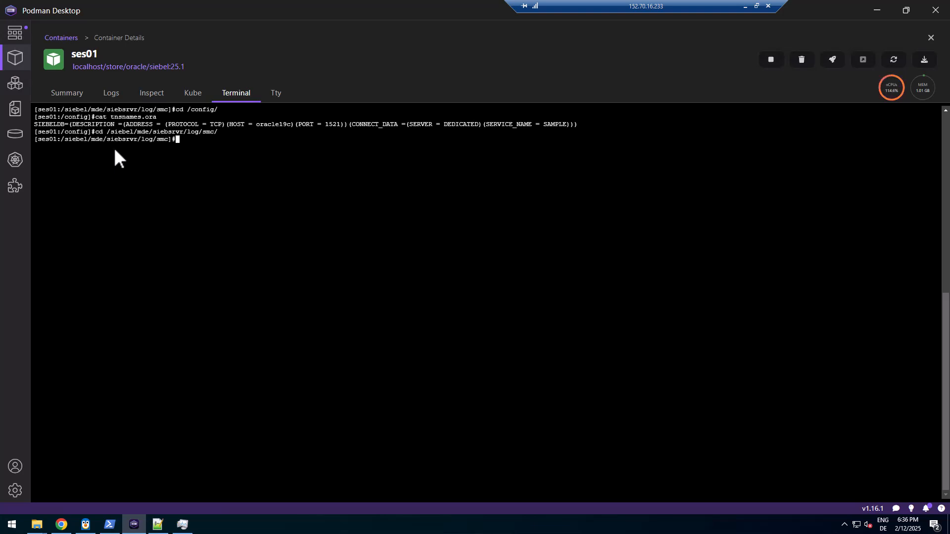
text(ls)
key(Return)
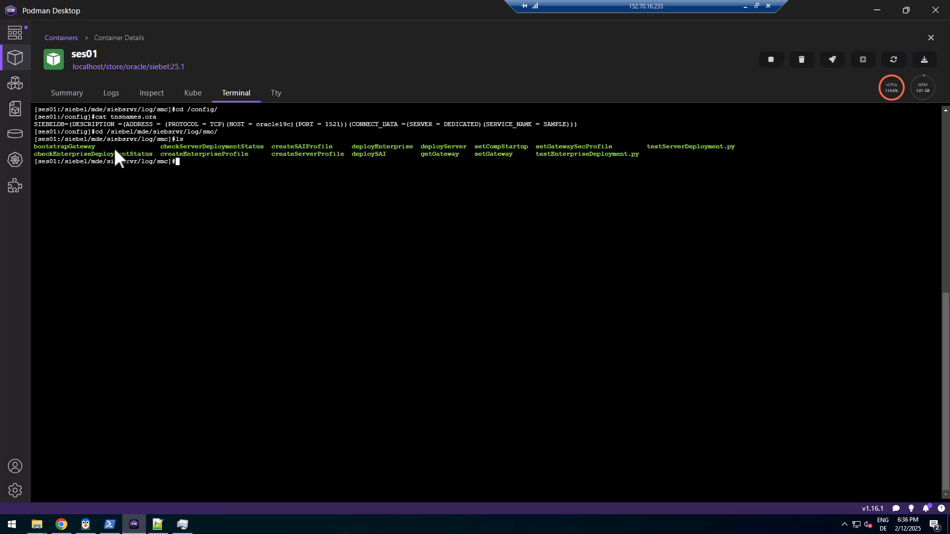
right_click(145, 244)
click(161, 282)
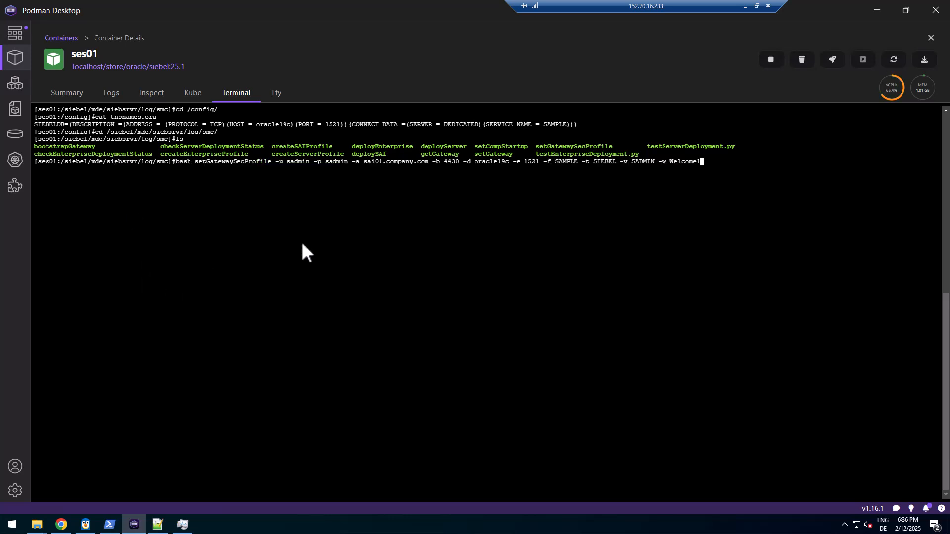
key(Return)
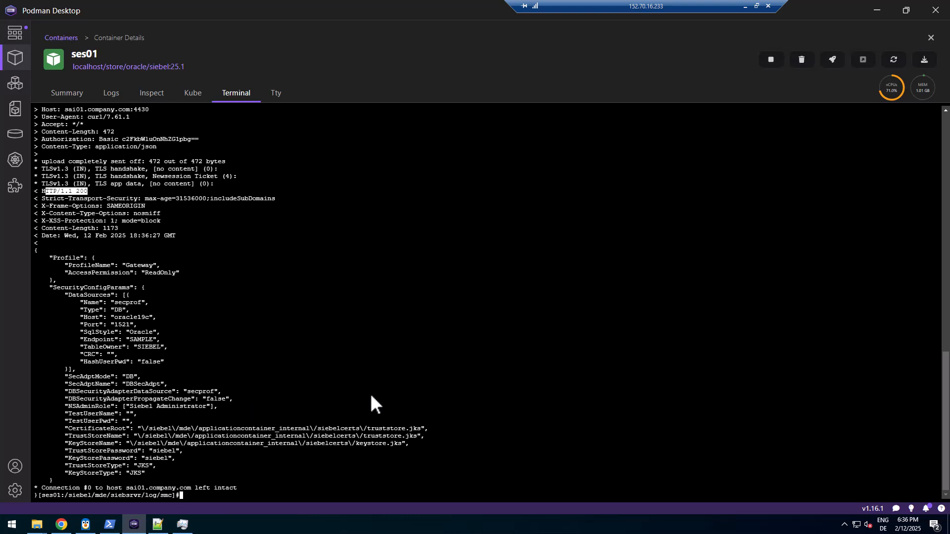
Log in to localhost/siebel/smc as SADMIN in a new tab, dismiss the password warning, then close it
click(61, 524)
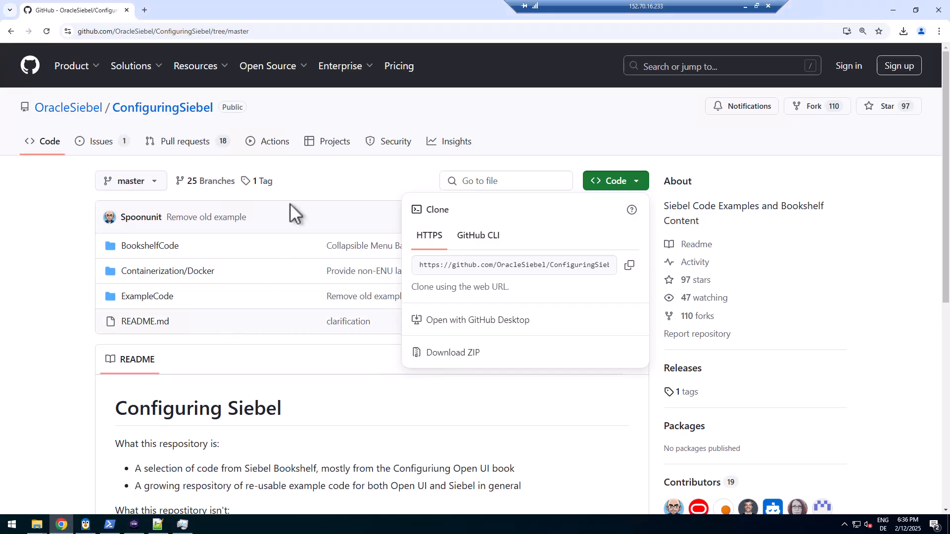
click(143, 16)
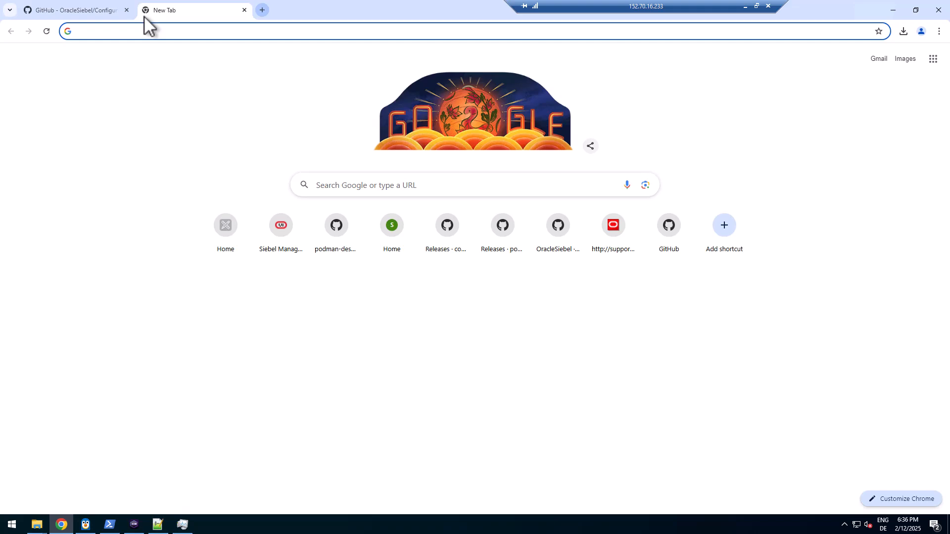
text(loc)
key(Return)
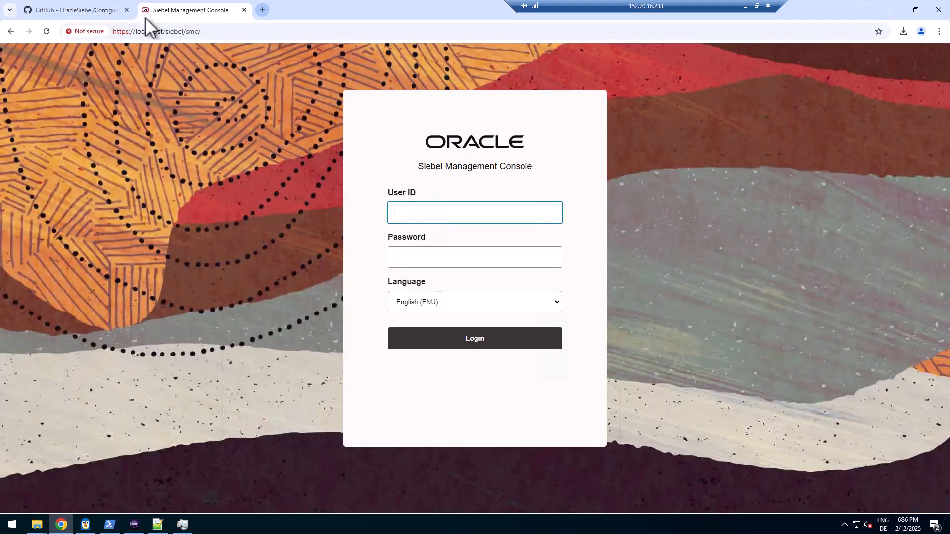
click(412, 214)
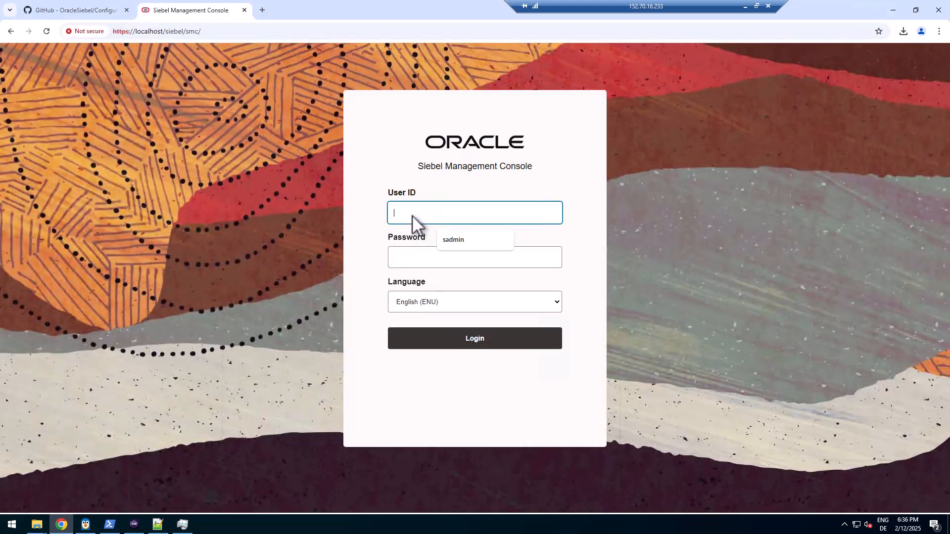
text(SADMIN)
key(Tab)
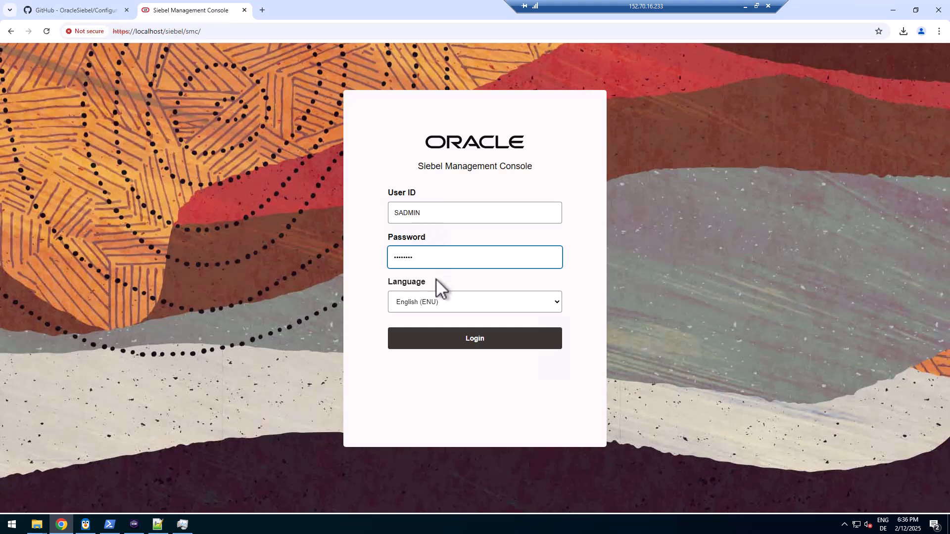
click(441, 338)
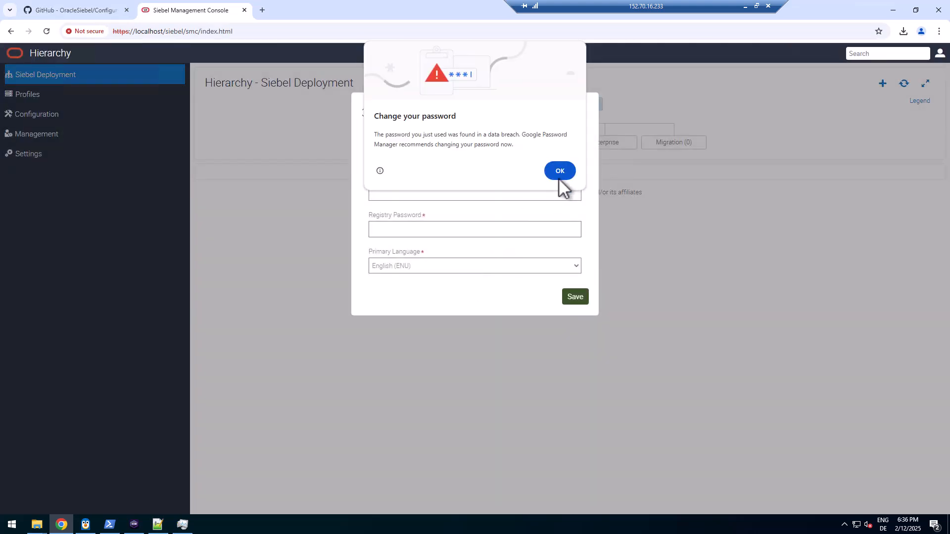
click(559, 174)
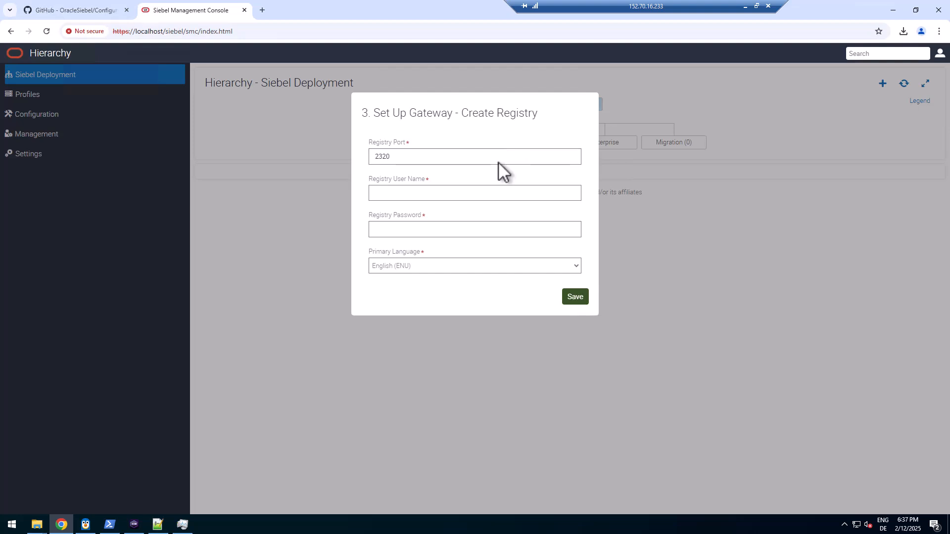
click(244, 10)
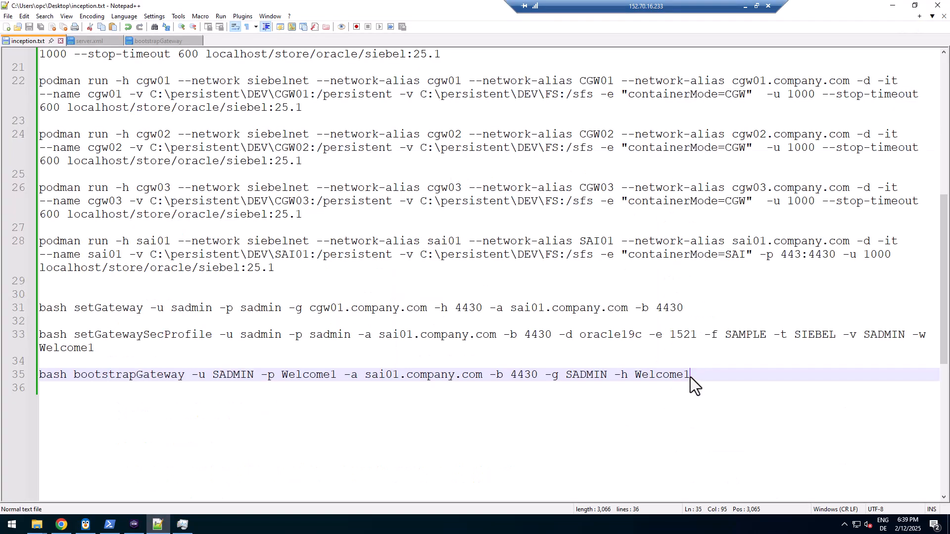
Confirm registryPort 2330 in the bootstrapGateway script, then select the bootstrapGateway command on line 35
key(shift+Home)
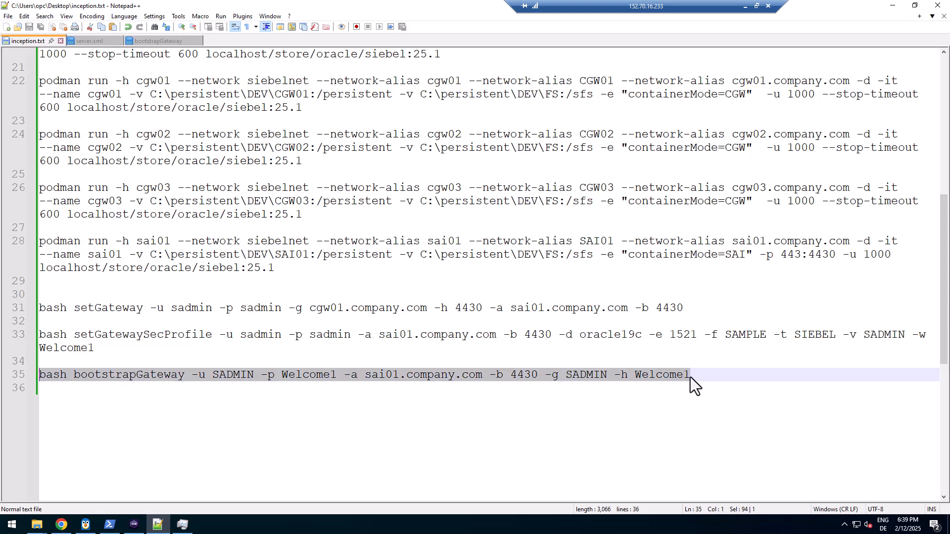
click(161, 41)
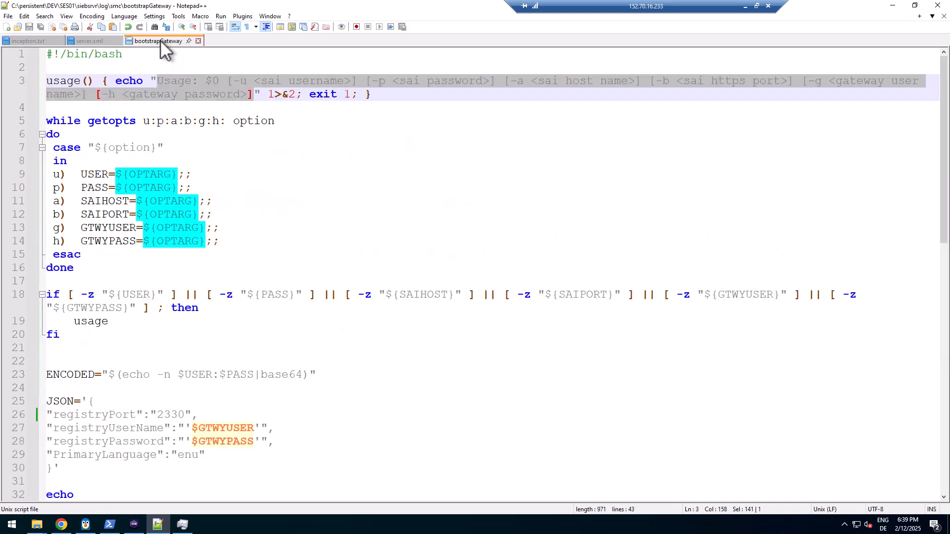
click(287, 189)
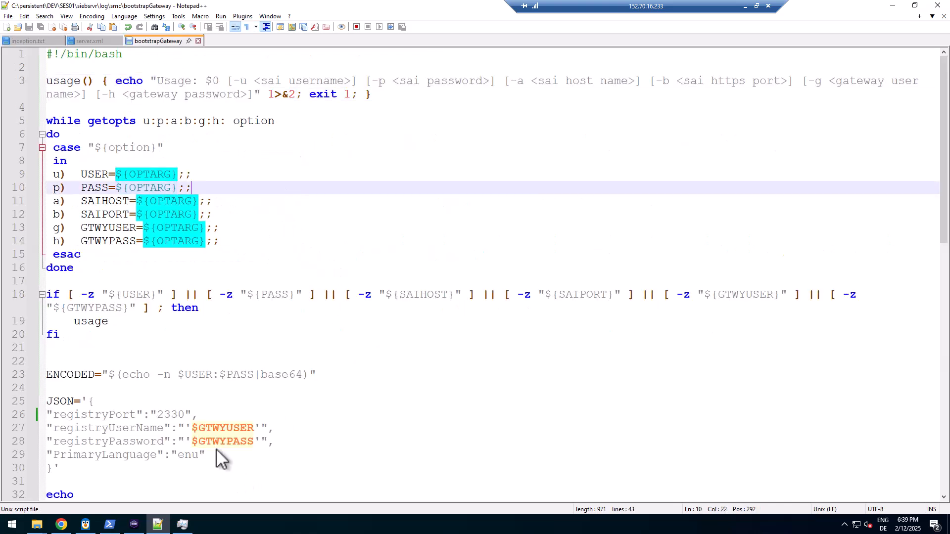
double_click(171, 416)
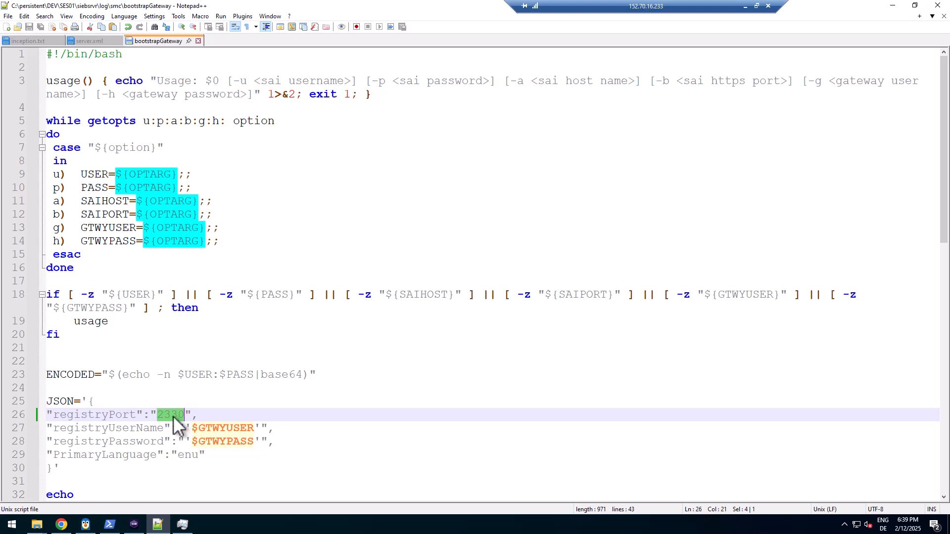
double_click(173, 416)
click(30, 40)
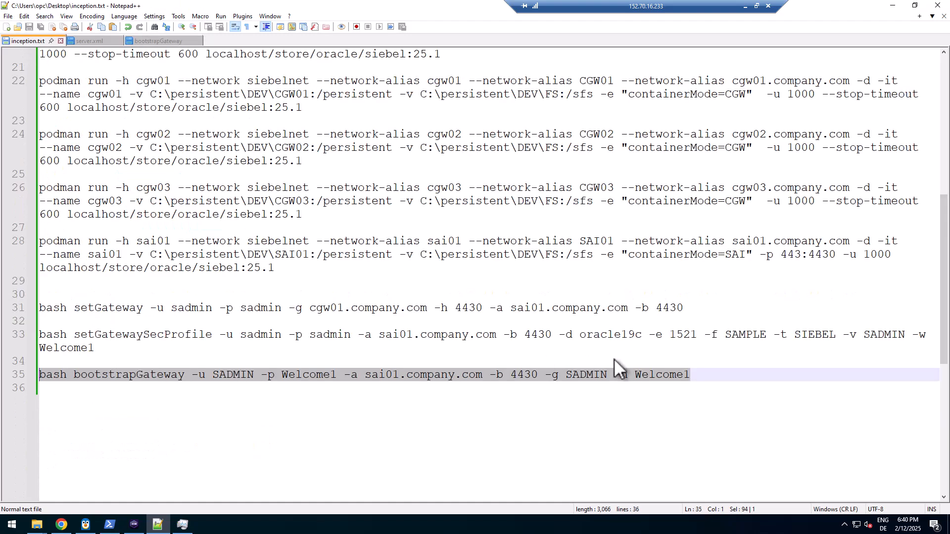
click(714, 374)
key(shift+Home)
key(ctrl+c)
Clear the ses01 terminal, then paste and run the bootstrapGateway command, getting HTTP/1.1 200
click(134, 525)
text(clear)
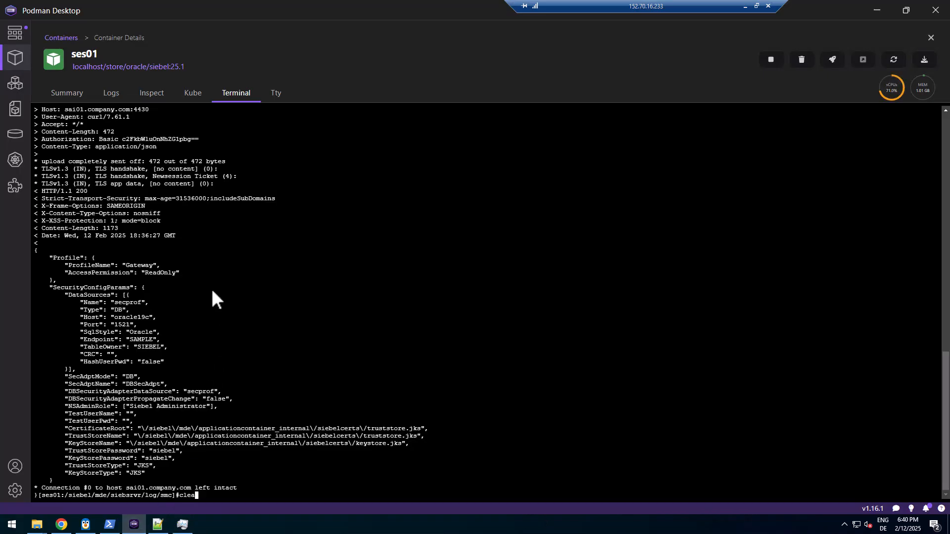
key(Return)
right_click(212, 287)
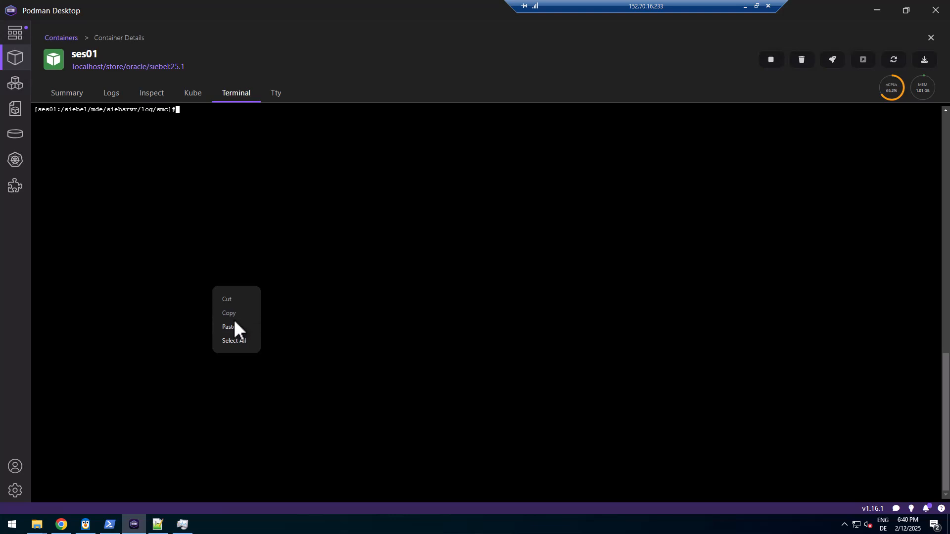
click(234, 327)
key(Return)
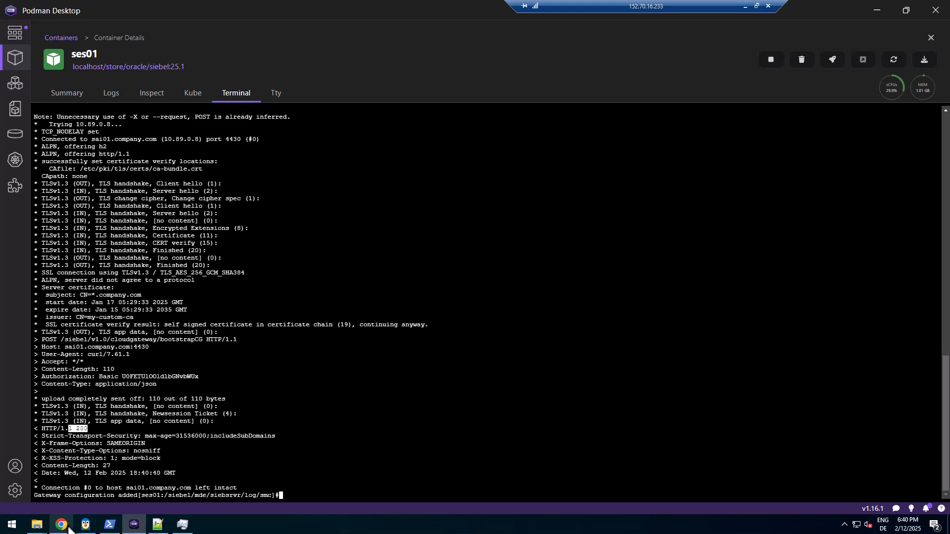
mouse_move(37, 527)
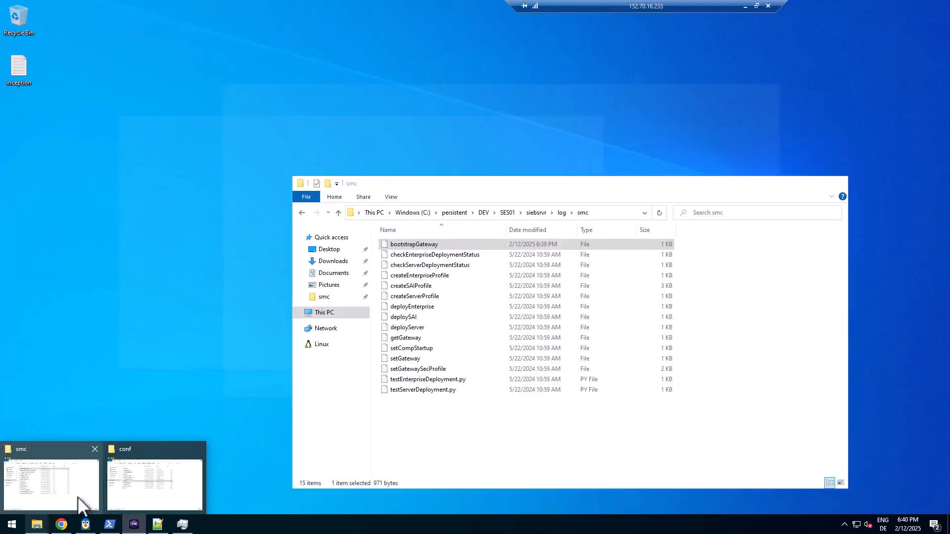
Browse CGW01's gtwysrvr\registry\conf folder to find registry.cfg, then return to DEV
click(78, 499)
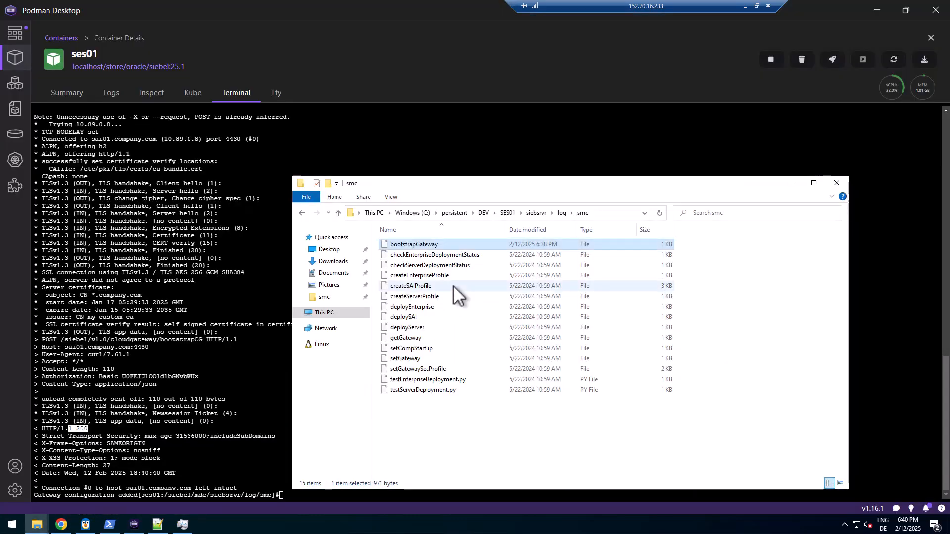
click(493, 212)
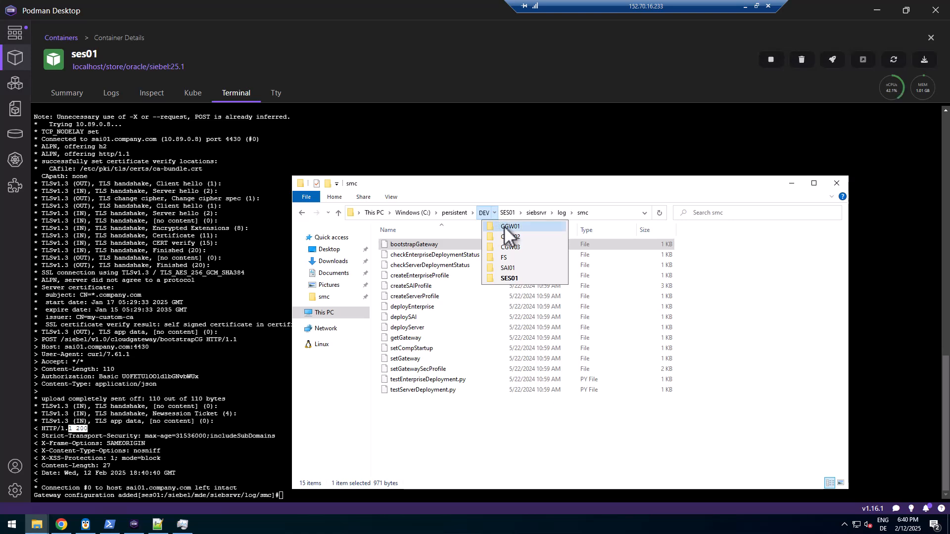
click(503, 227)
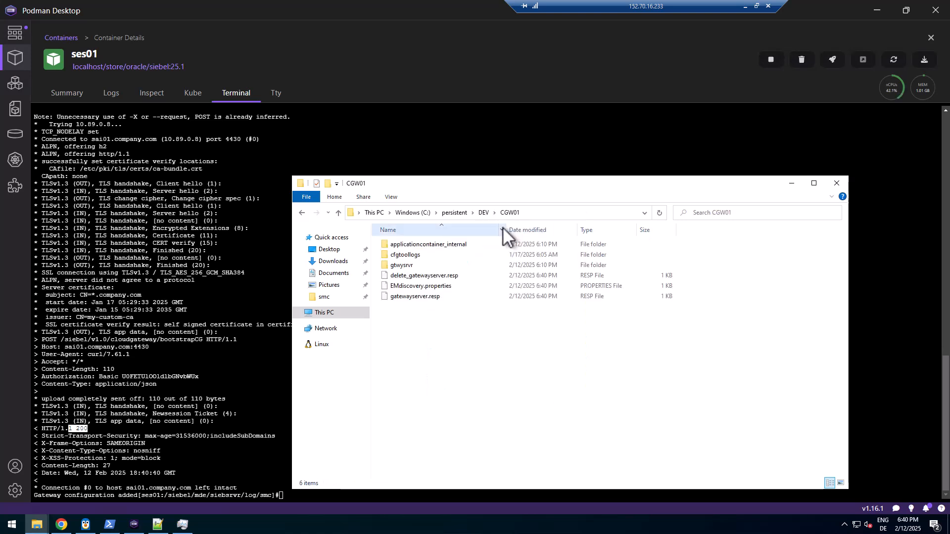
double_click(399, 267)
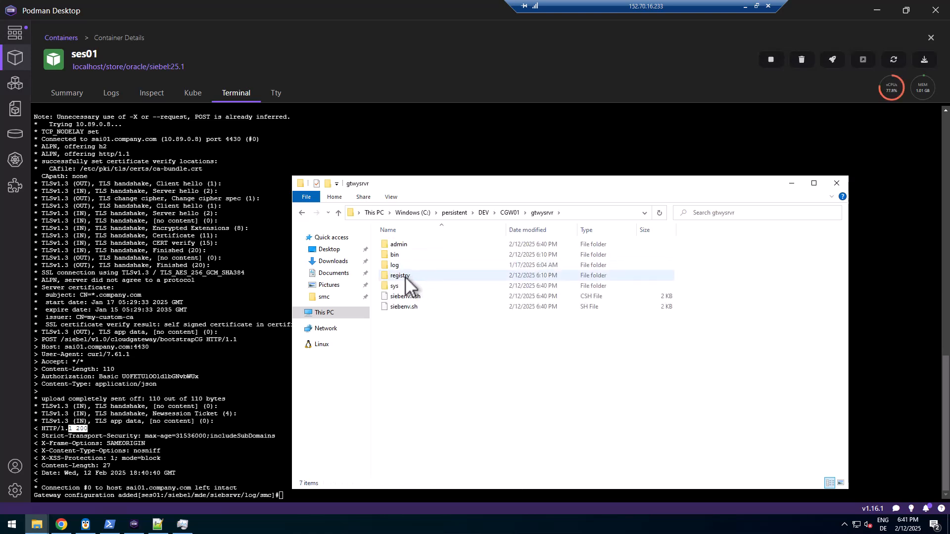
double_click(405, 277)
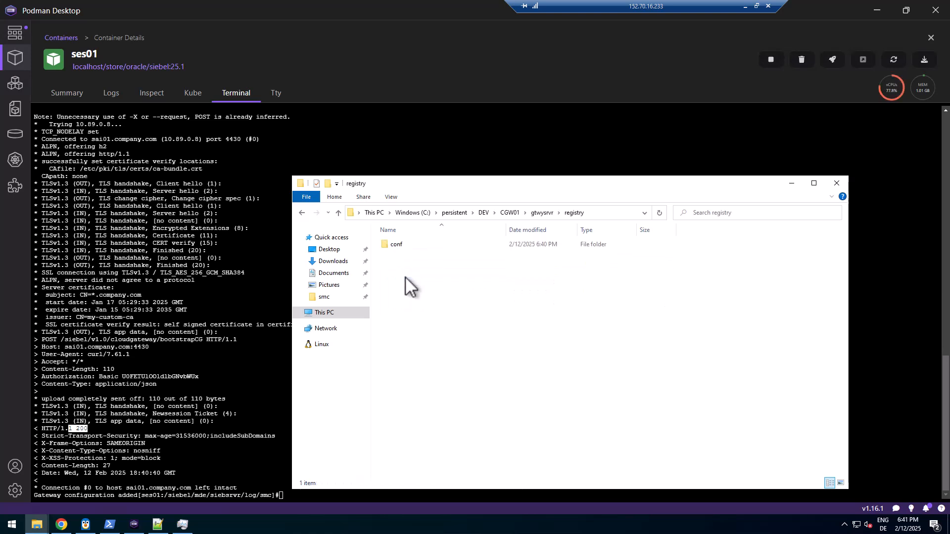
double_click(397, 244)
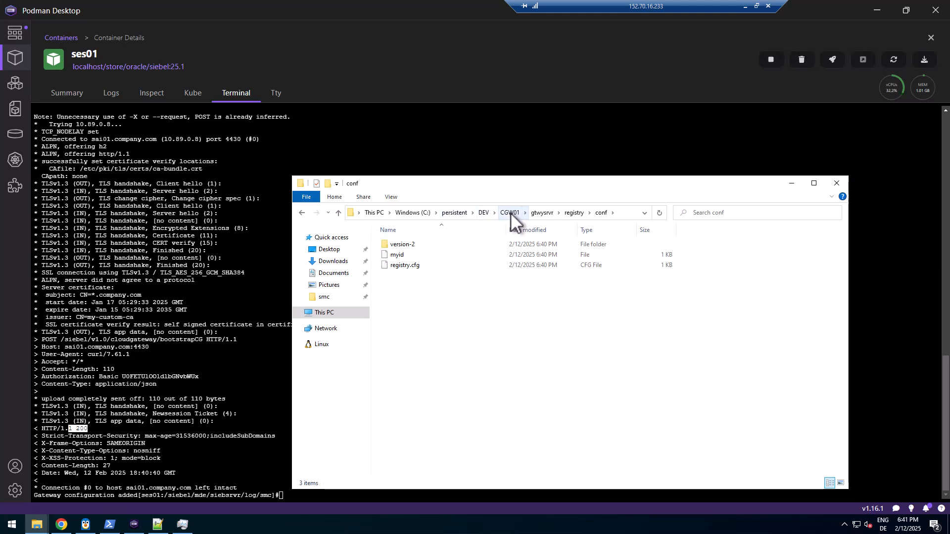
click(485, 211)
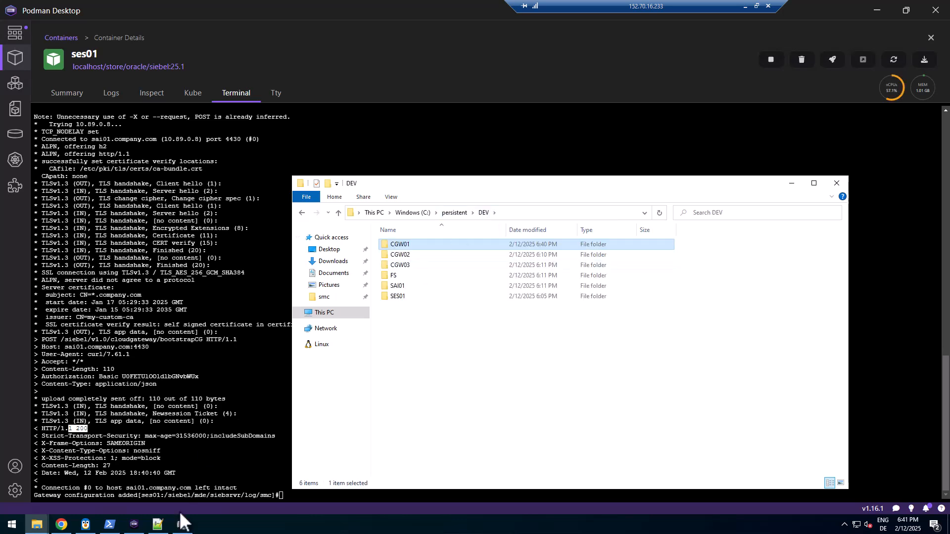
click(61, 524)
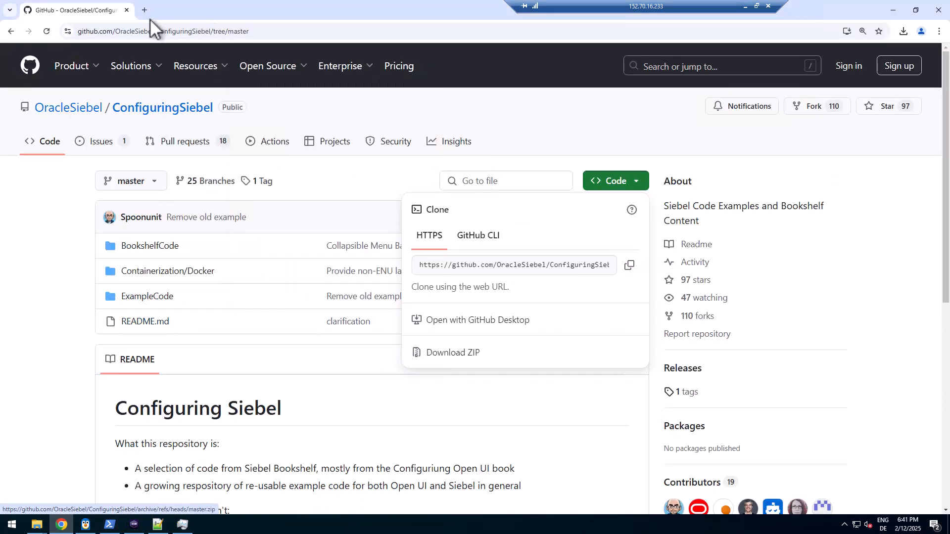
Load localhost/siebel/smc and log in with the saved administrator ID, dismissing the password warning
text(lo)
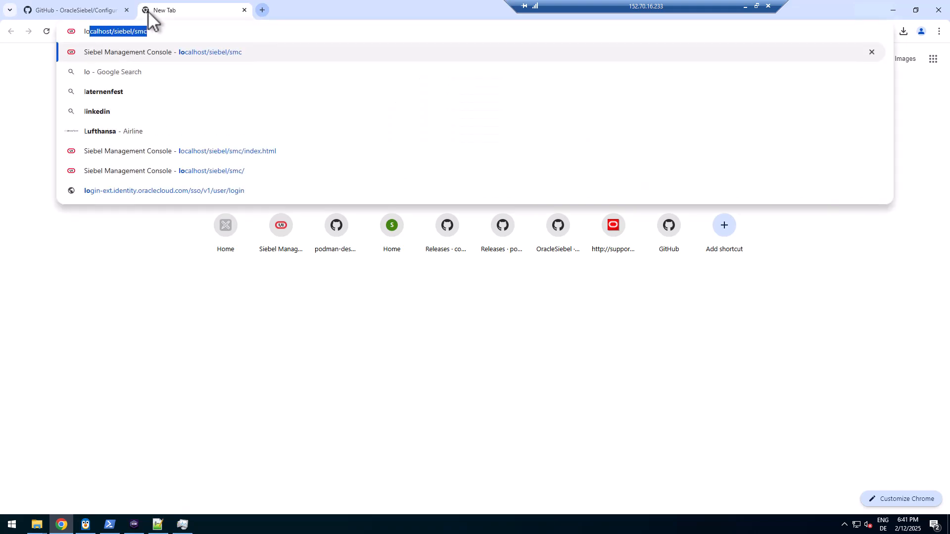
key(Return)
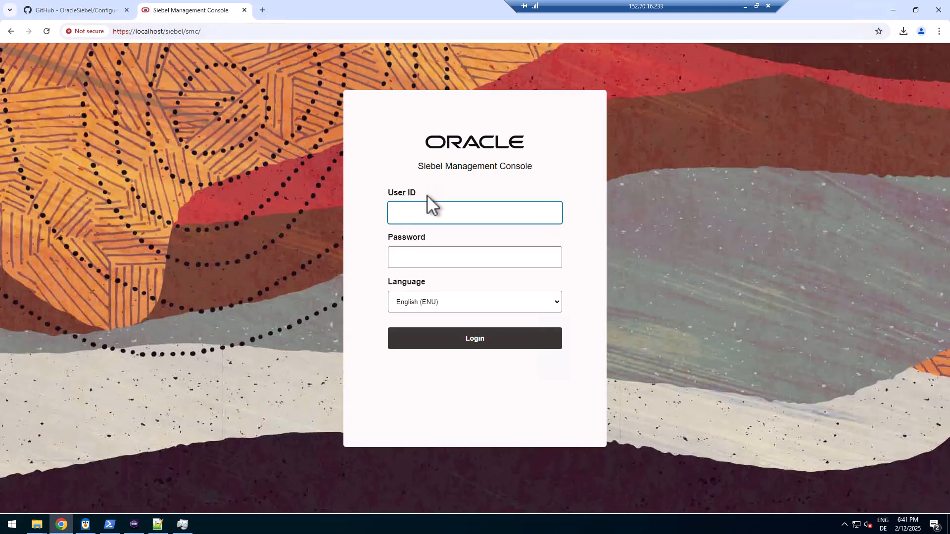
click(423, 215)
click(456, 257)
click(436, 261)
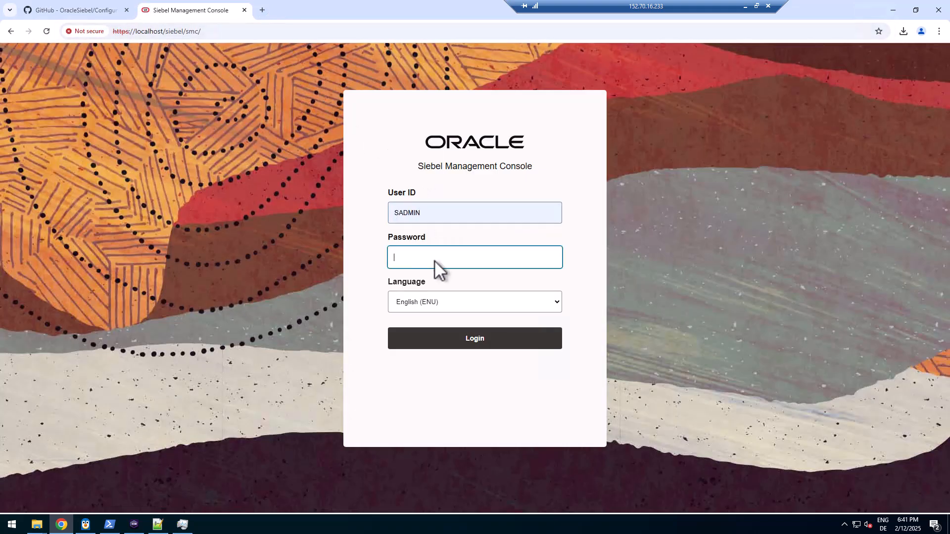
text(••••)
key(Return)
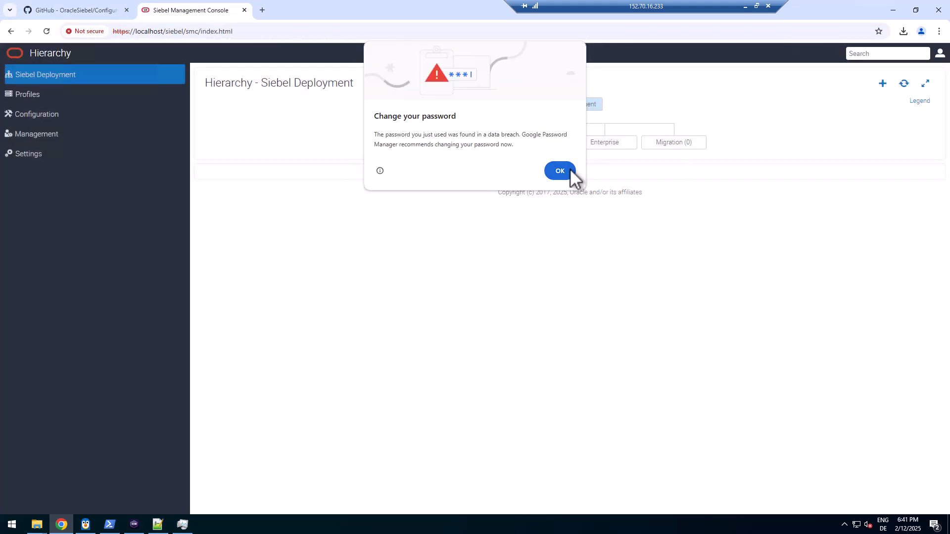
click(570, 170)
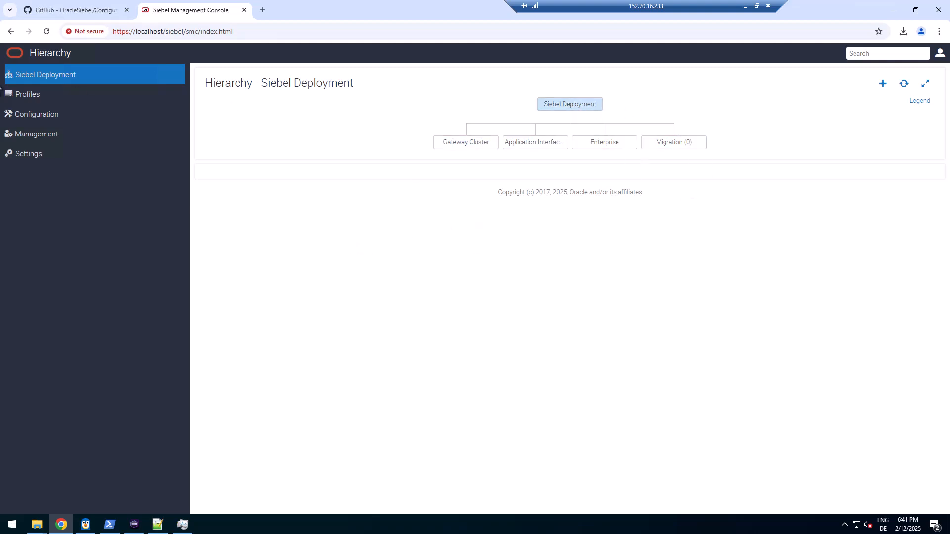
Open Profiles > Security and expand the Gateway profile's secprof data source (oracle19c, port 1521)
click(35, 94)
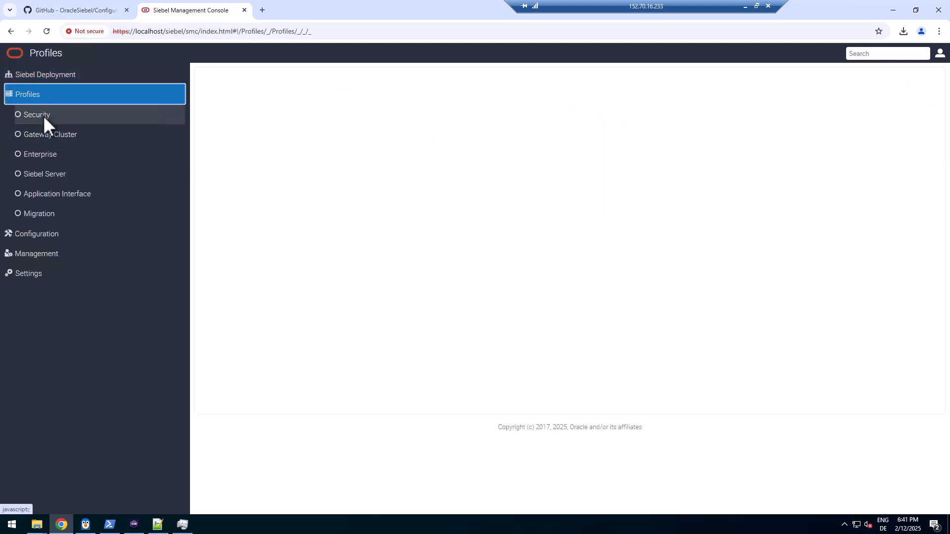
click(55, 114)
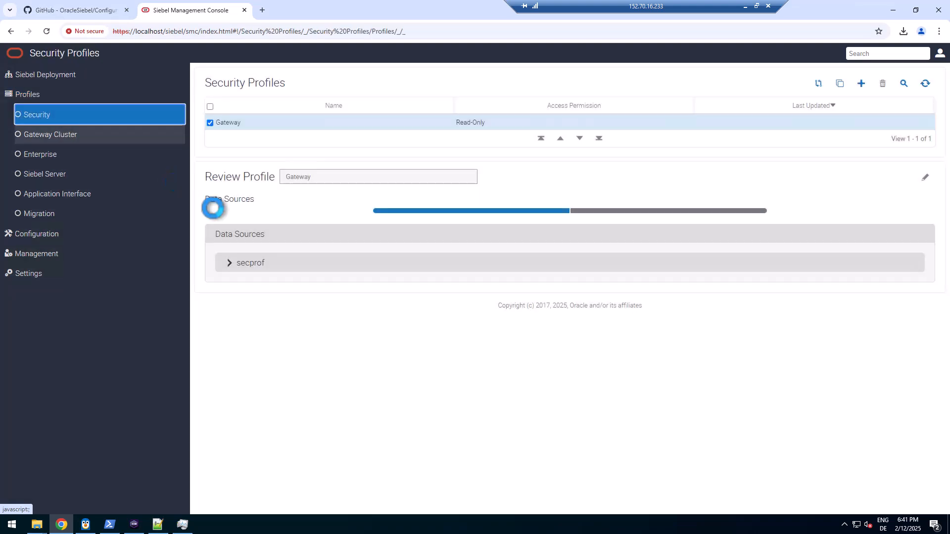
click(230, 262)
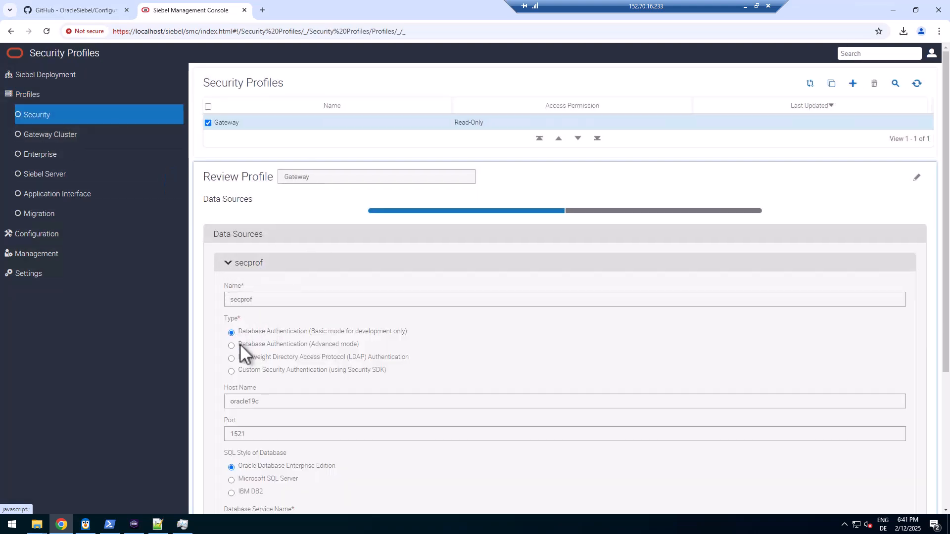
scroll(266, 322, down, 3)
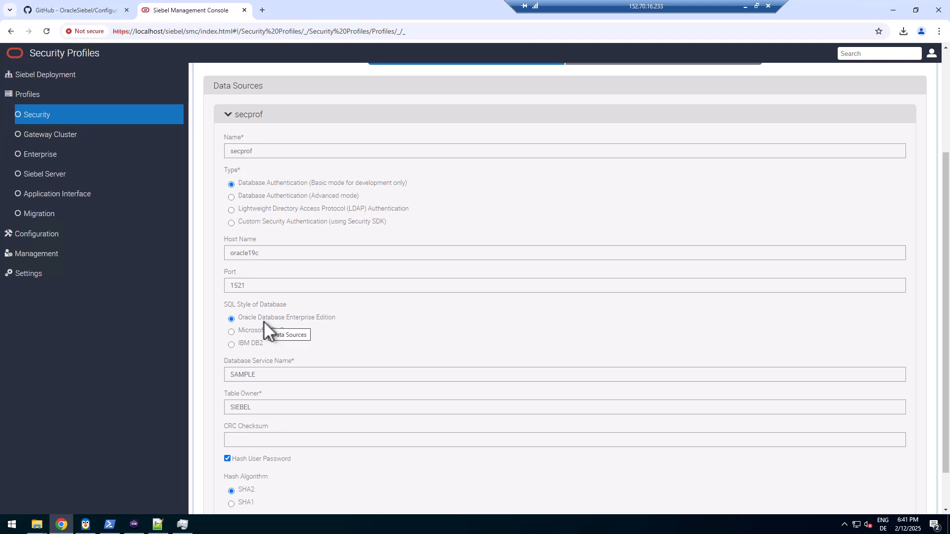
scroll(263, 322, down, 1)
scroll(263, 322, up, 2)
scroll(262, 321, up, 2)
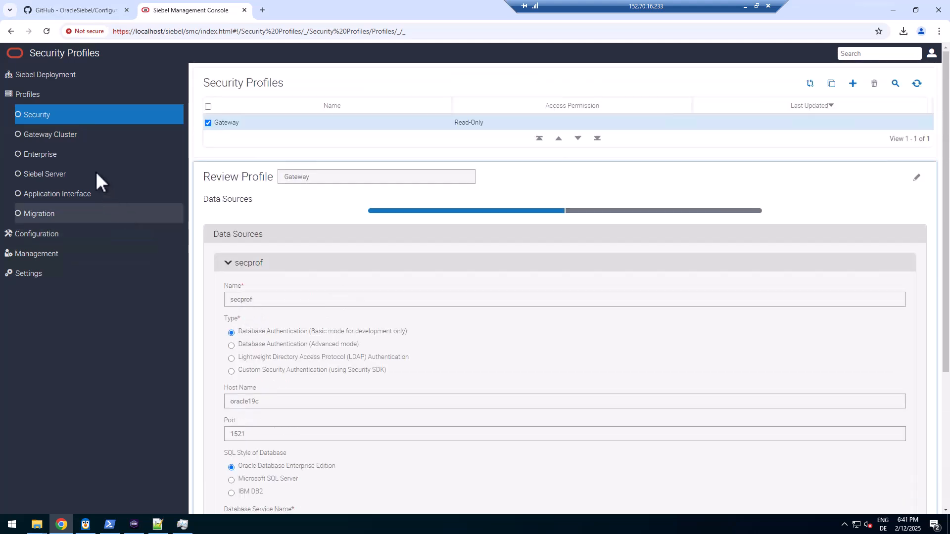
Visit the enterprise profiles and server management pages, then log out and close the console tab
click(49, 153)
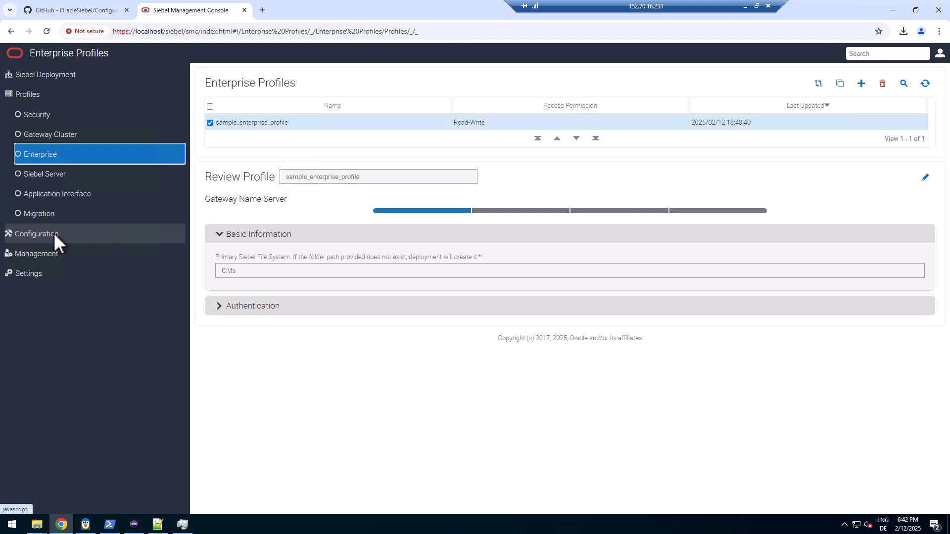
click(54, 260)
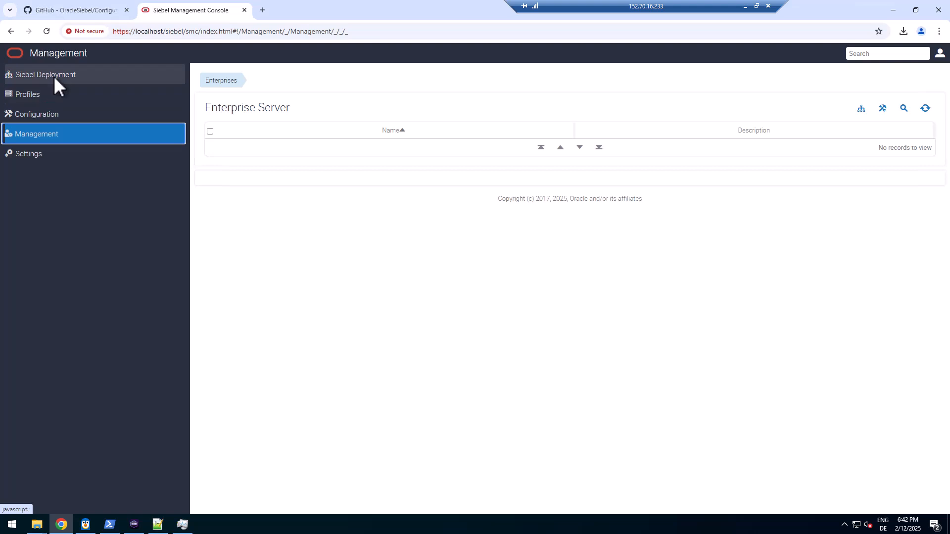
click(942, 55)
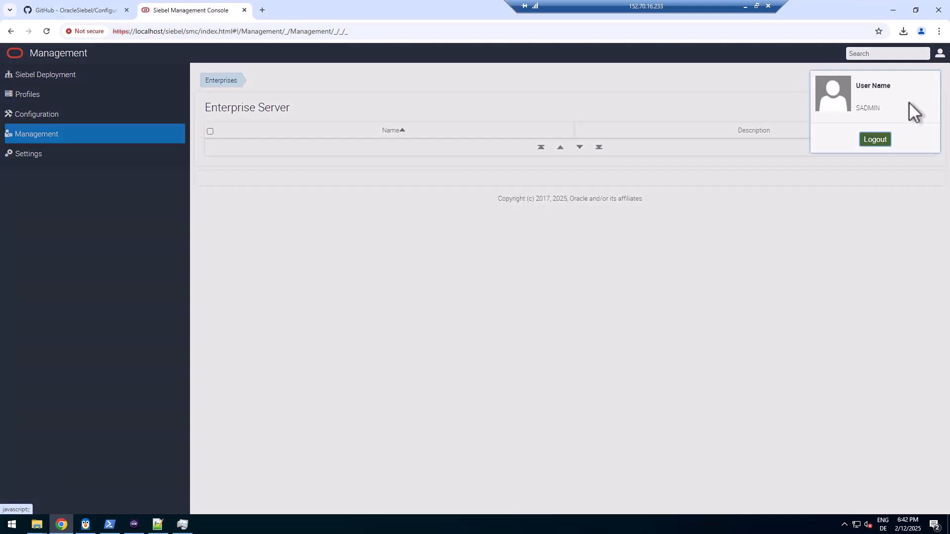
click(885, 140)
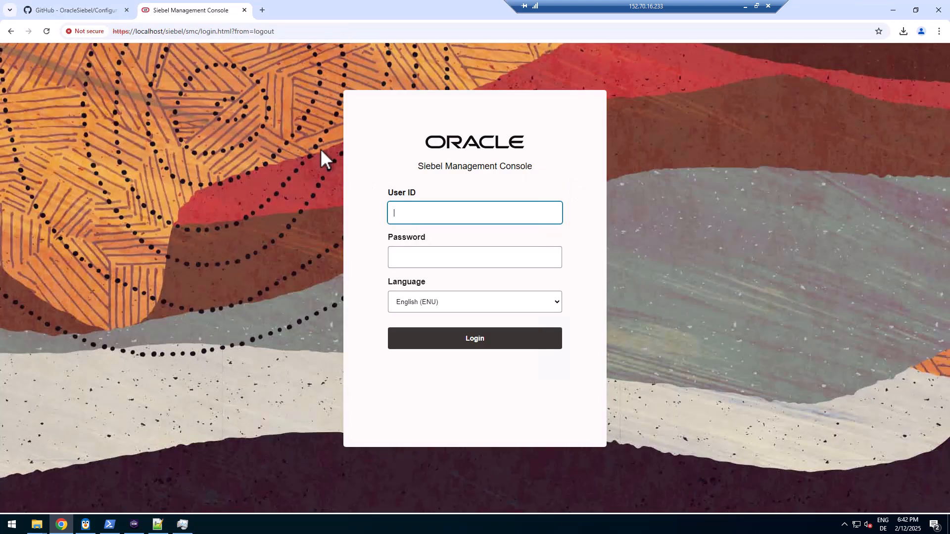
click(244, 10)
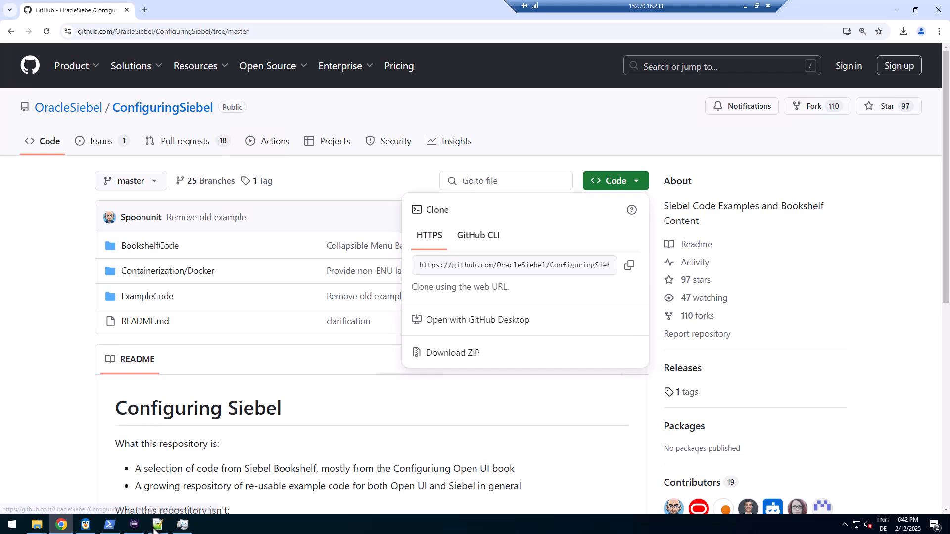
Navigate from DEV into the SES01\siebsrvr\log\smc folder in File Explorer
mouse_move(157, 527)
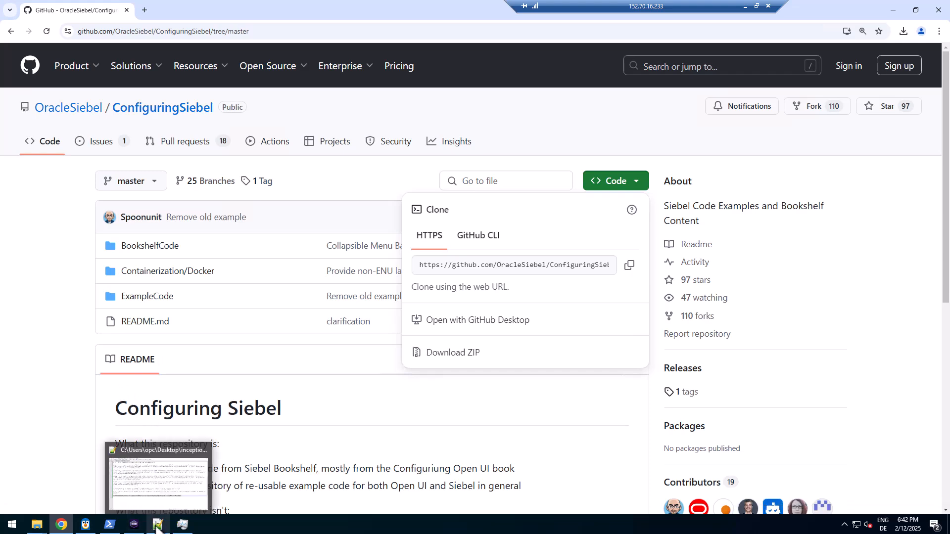
click(158, 528)
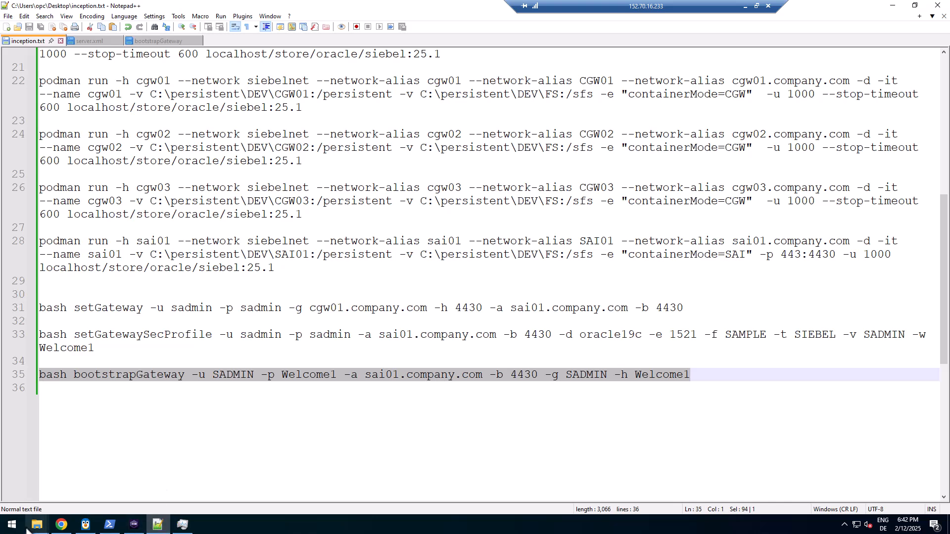
click(45, 528)
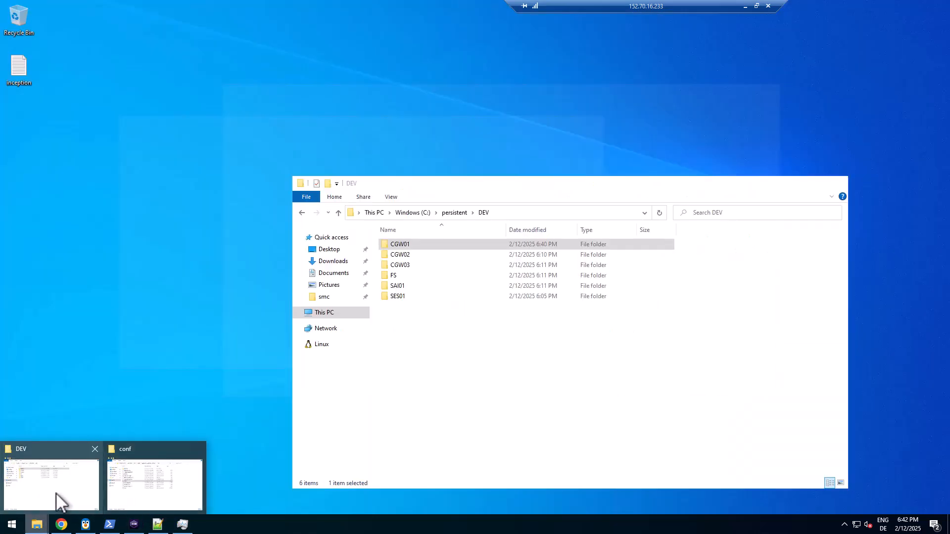
click(62, 495)
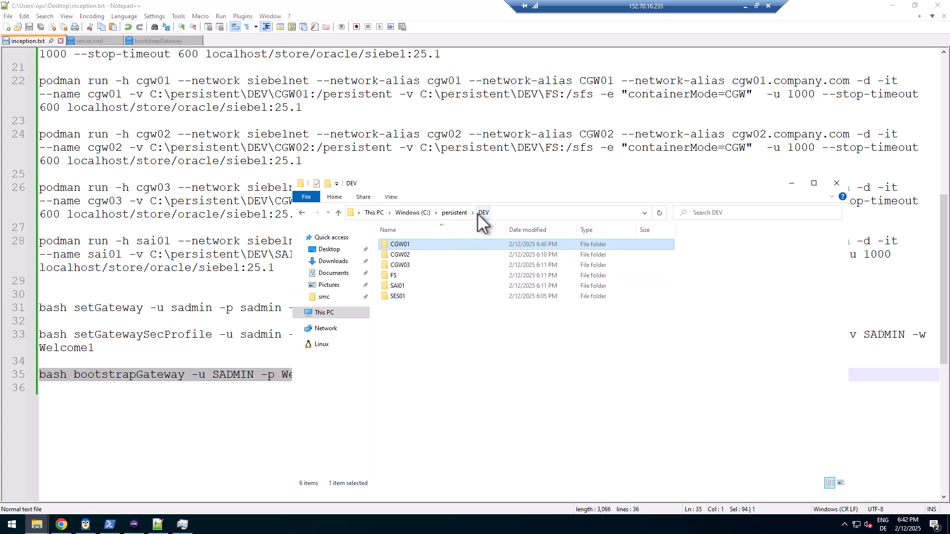
double_click(398, 293)
double_click(401, 265)
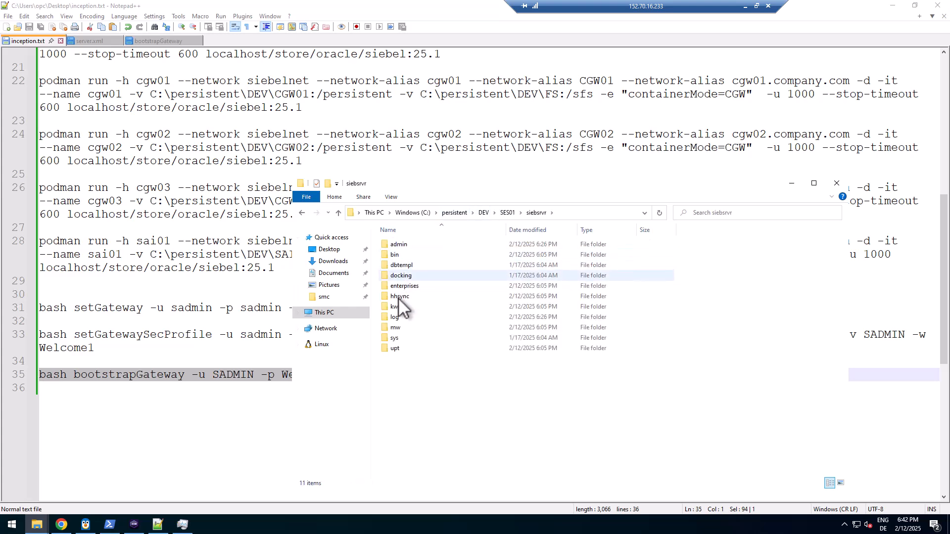
double_click(399, 318)
double_click(404, 245)
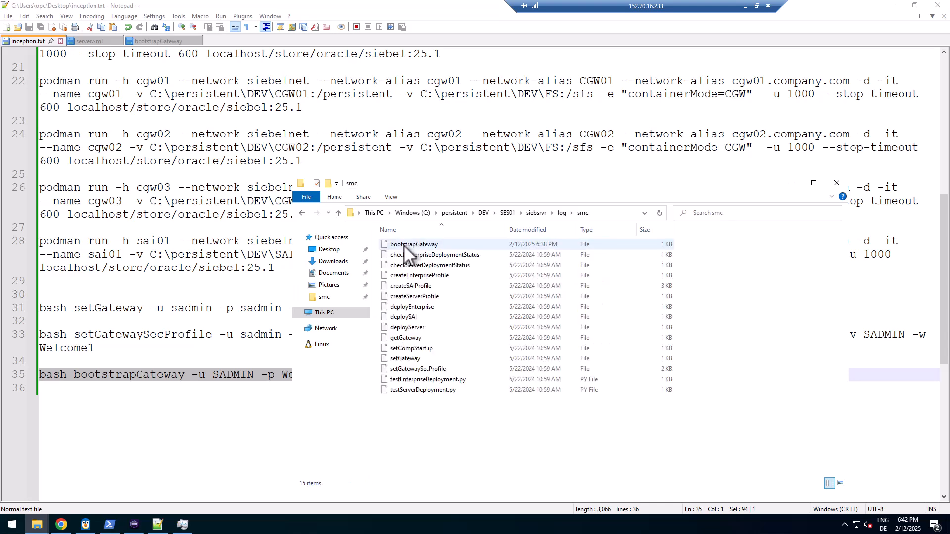
Look through the createEnterpriseProfile, createServerProfile, deployServer, createSAIProfile and deploySAI scripts
click(441, 276)
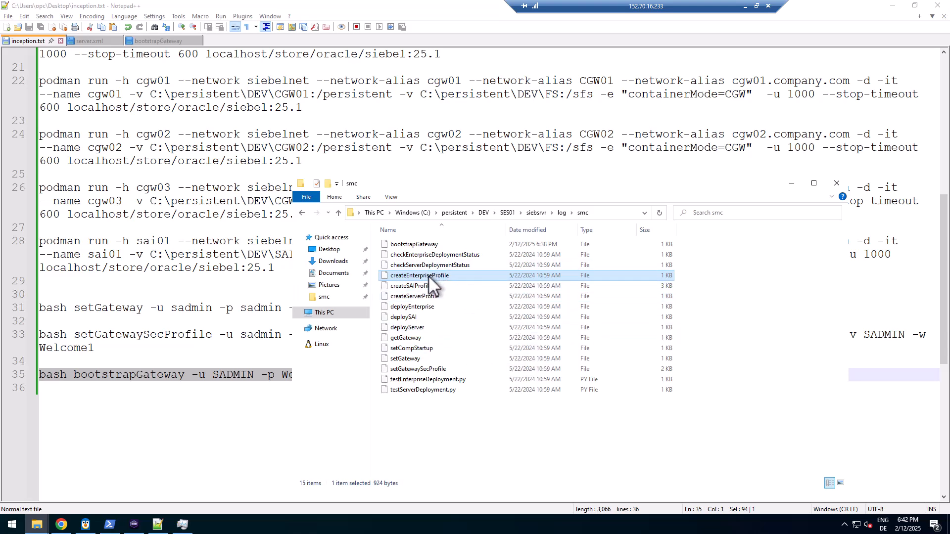
click(425, 306)
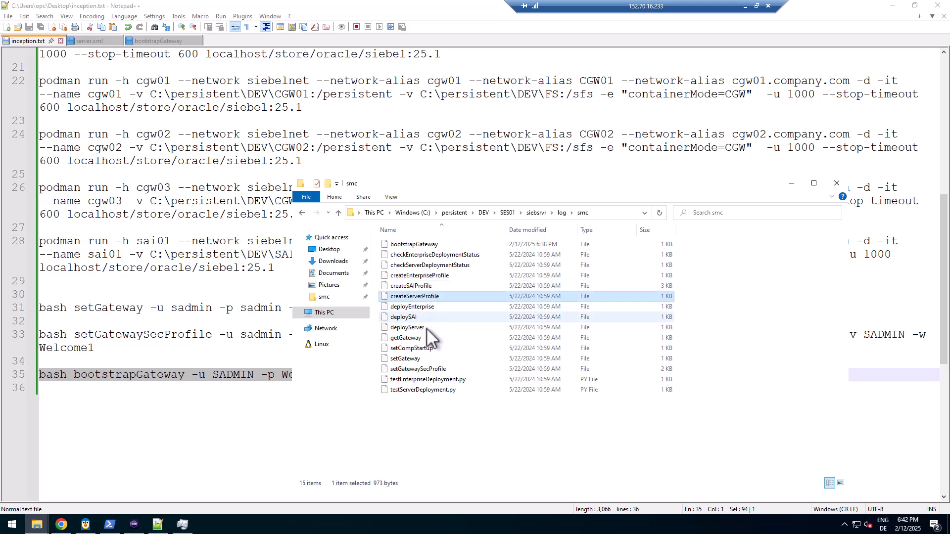
click(424, 328)
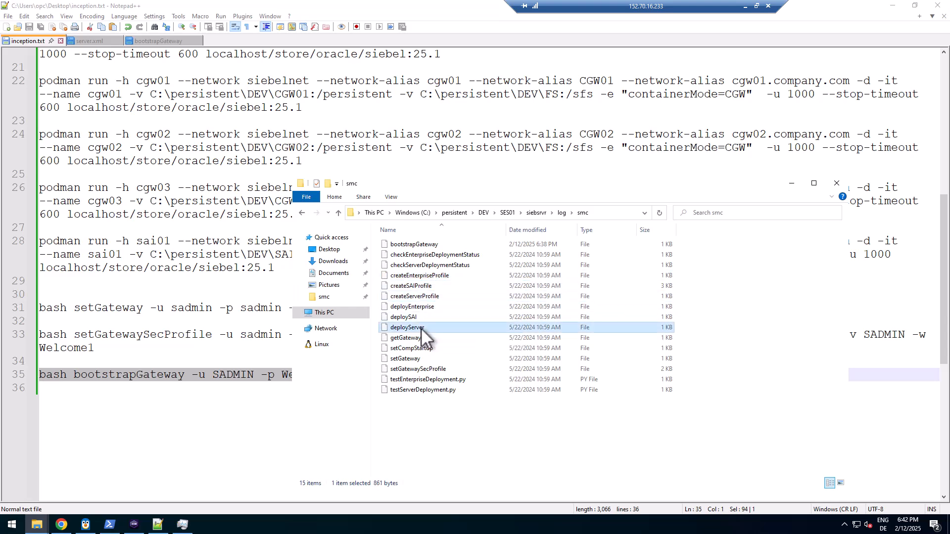
click(433, 286)
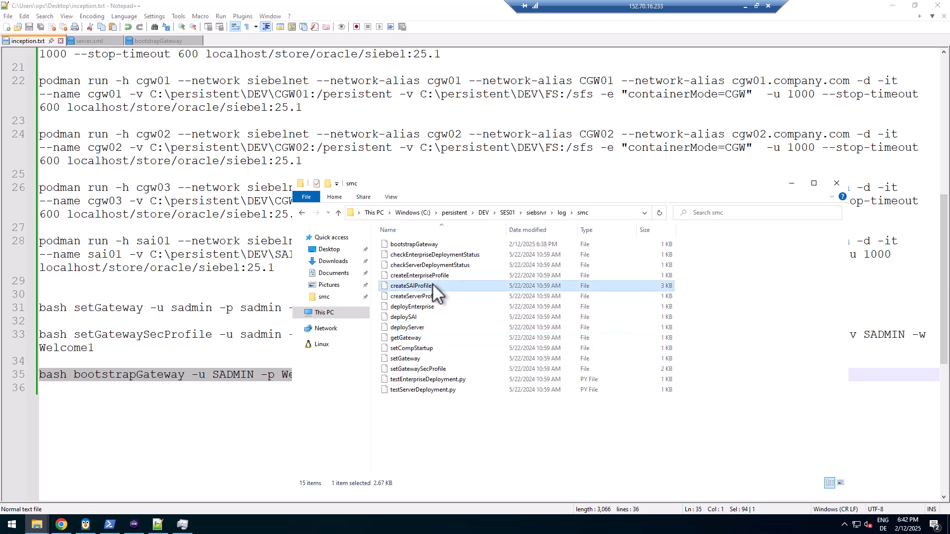
click(419, 317)
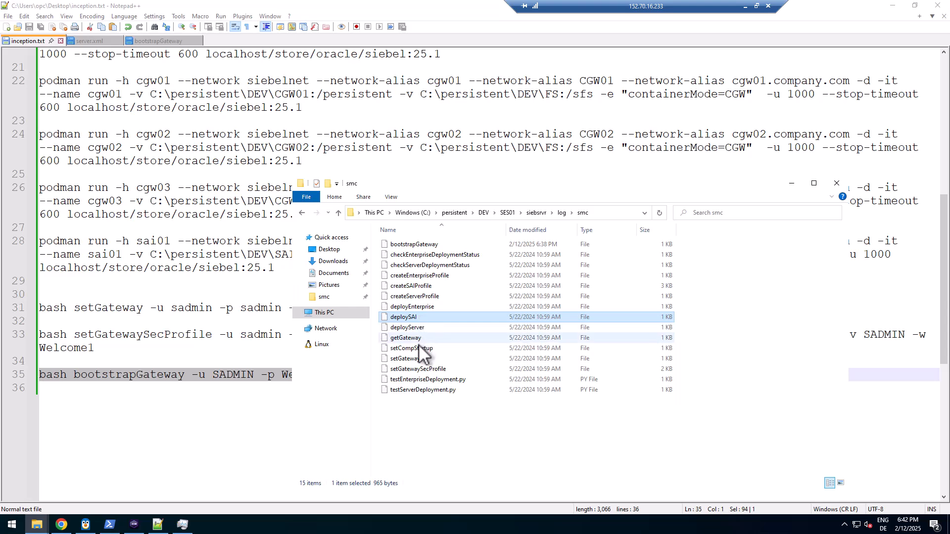
right_click(421, 275)
Open createEnterpriseProfile in Notepad++ and trace its USER, PASS, SERVER, PORT and NAME options
click(438, 293)
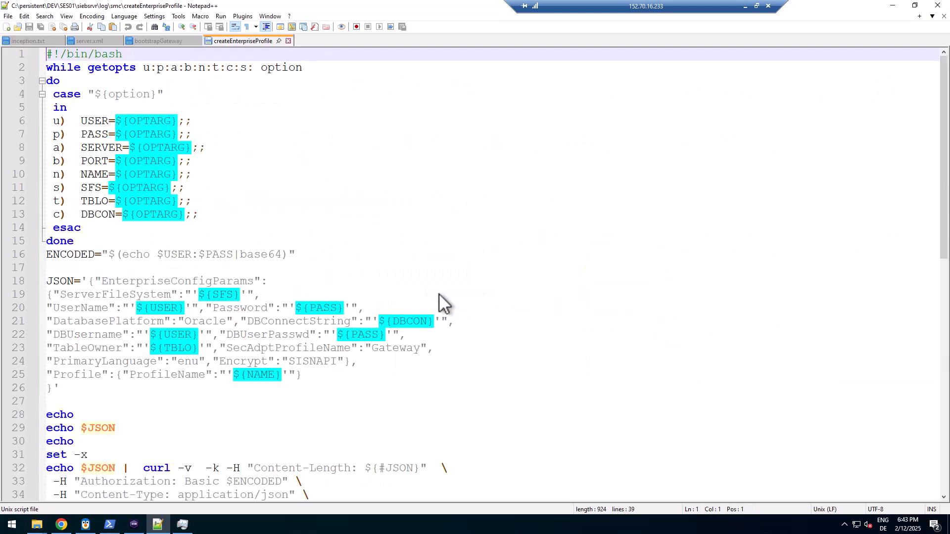
click(268, 79)
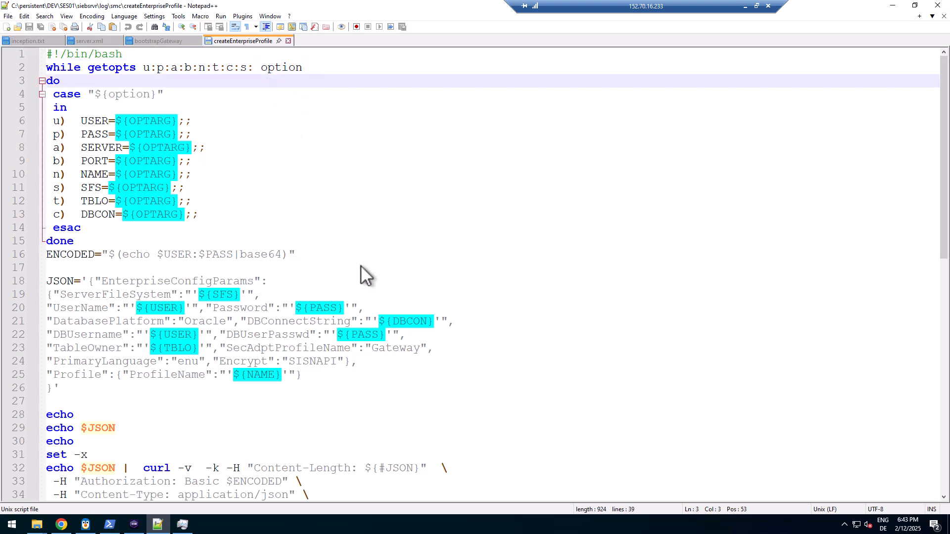
scroll(361, 266, down, 1)
scroll(366, 274, up, 1)
double_click(87, 122)
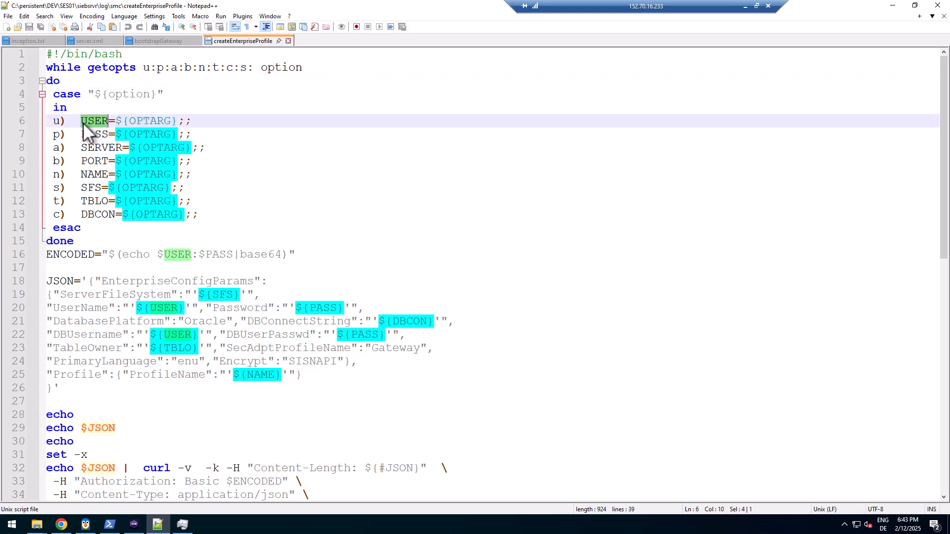
double_click(92, 134)
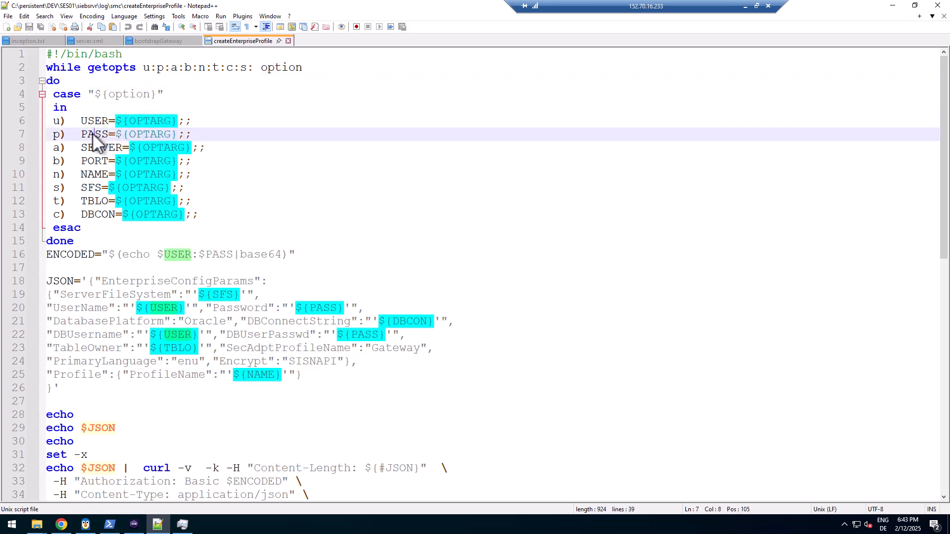
double_click(94, 147)
click(94, 156)
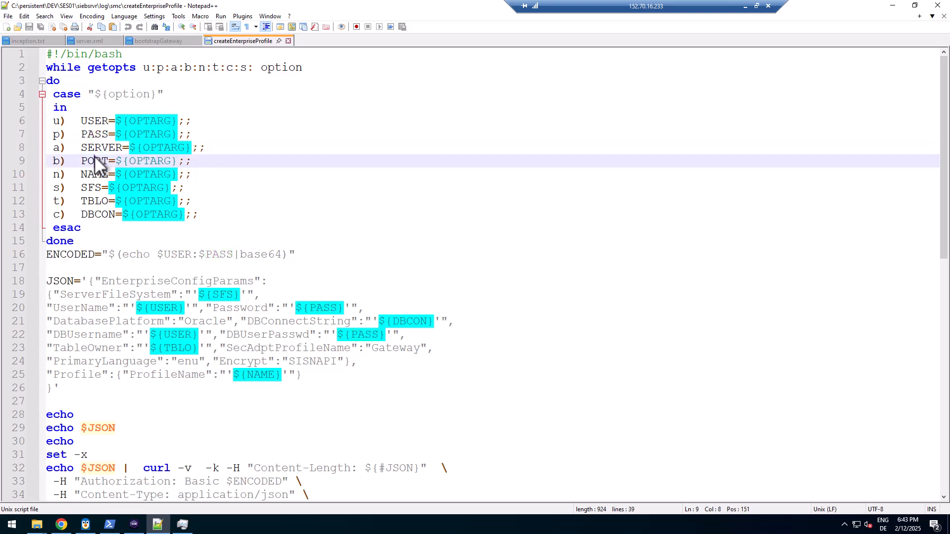
double_click(97, 177)
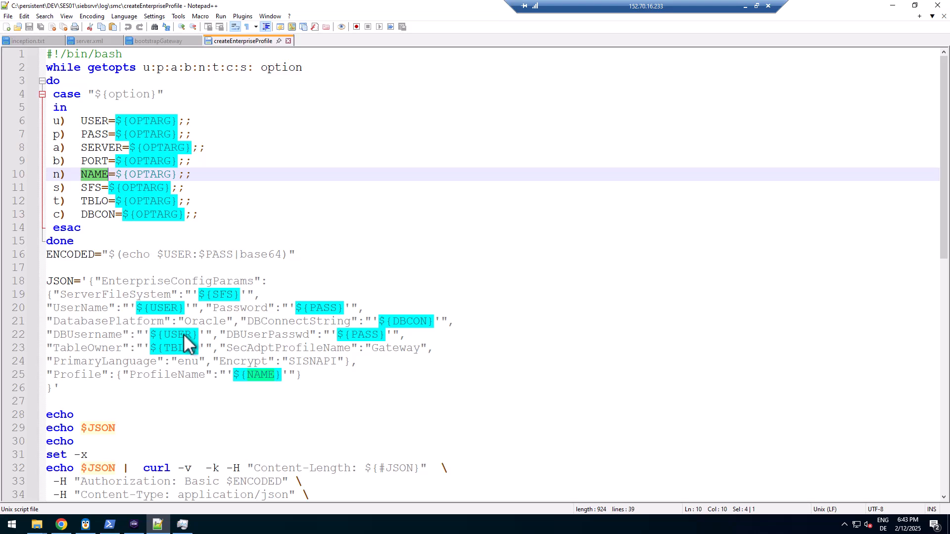
Check the SFS, TBLO and DBCON options, the JSON payload on lines 18–26, and the curl call
scroll(188, 346, down, 1)
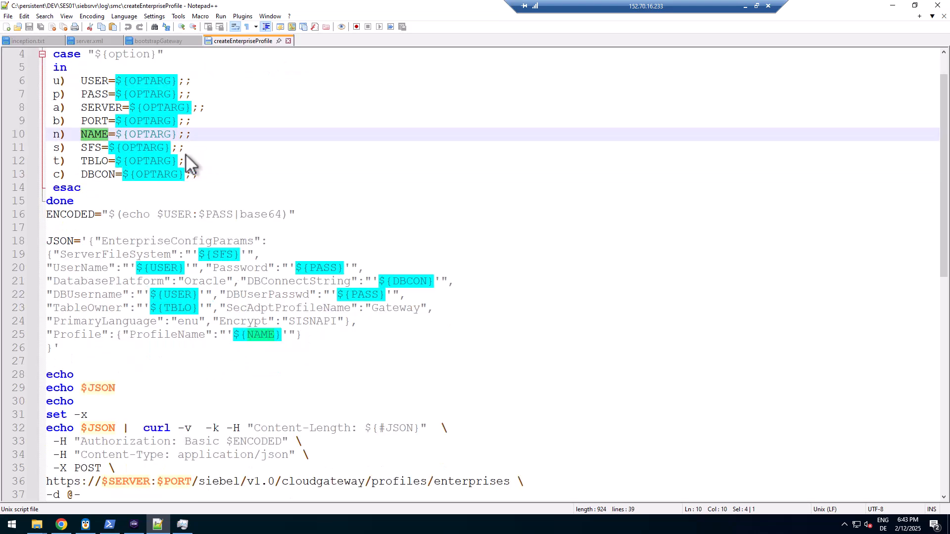
click(92, 151)
double_click(92, 152)
double_click(94, 162)
double_click(95, 175)
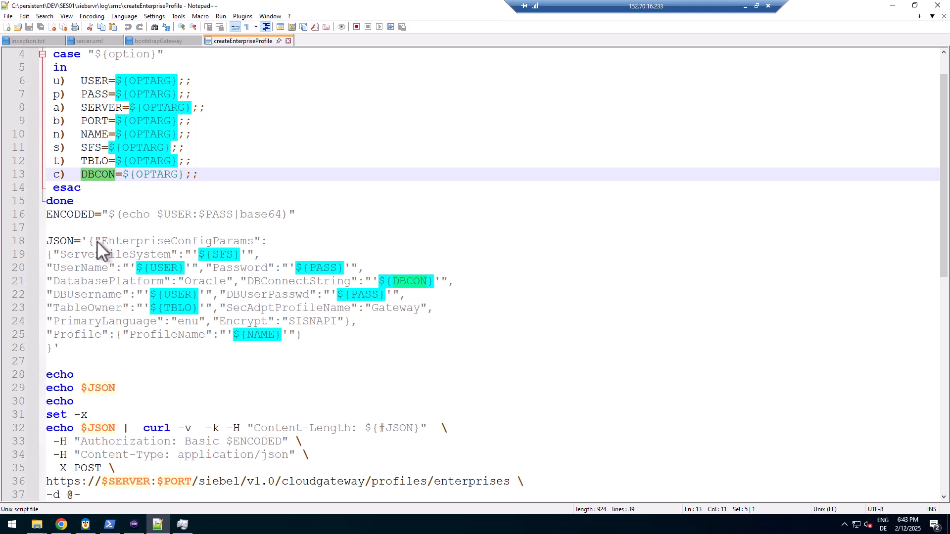
drag(88, 243, 136, 349)
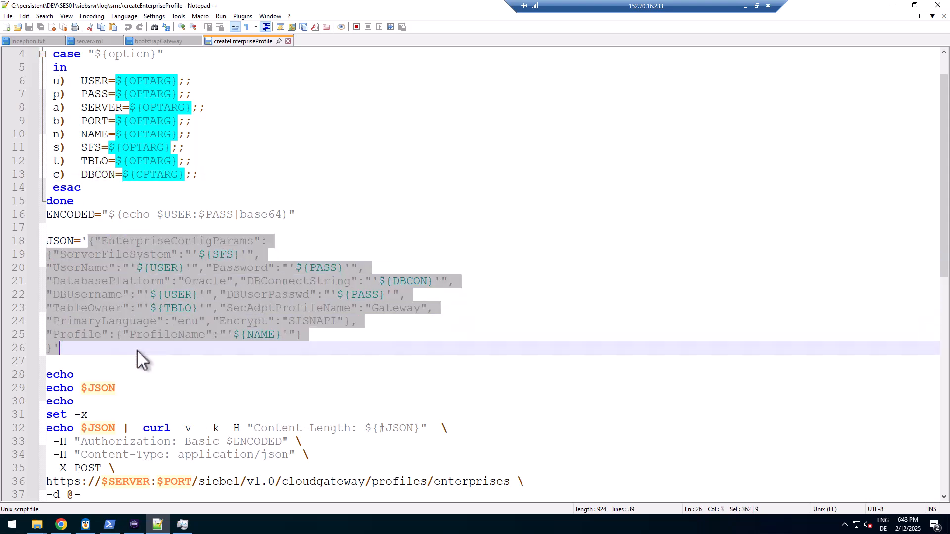
scroll(140, 348, down, 4)
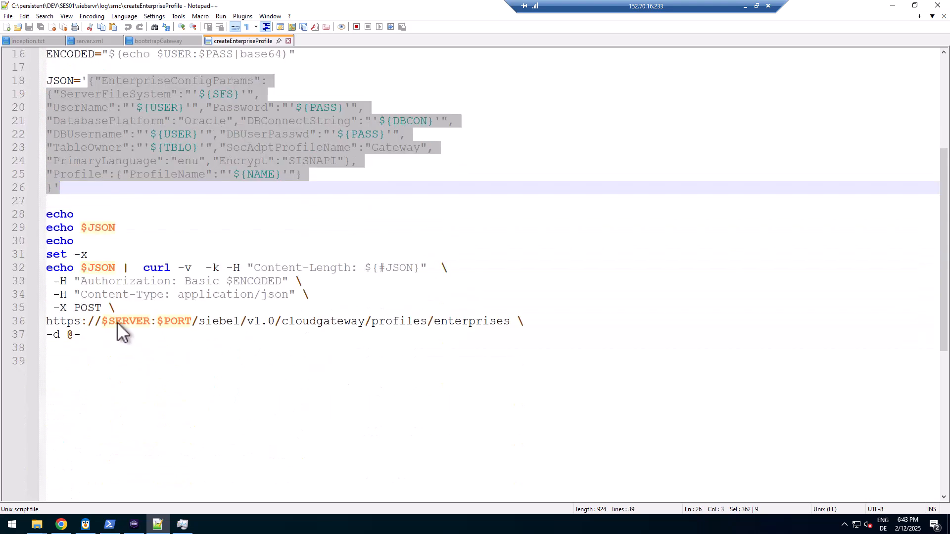
double_click(152, 268)
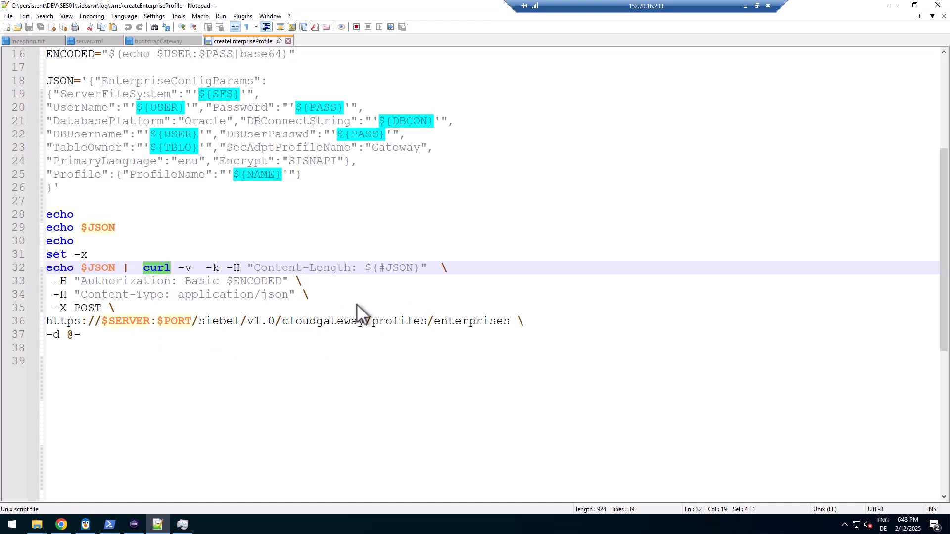
scroll(325, 229, up, 5)
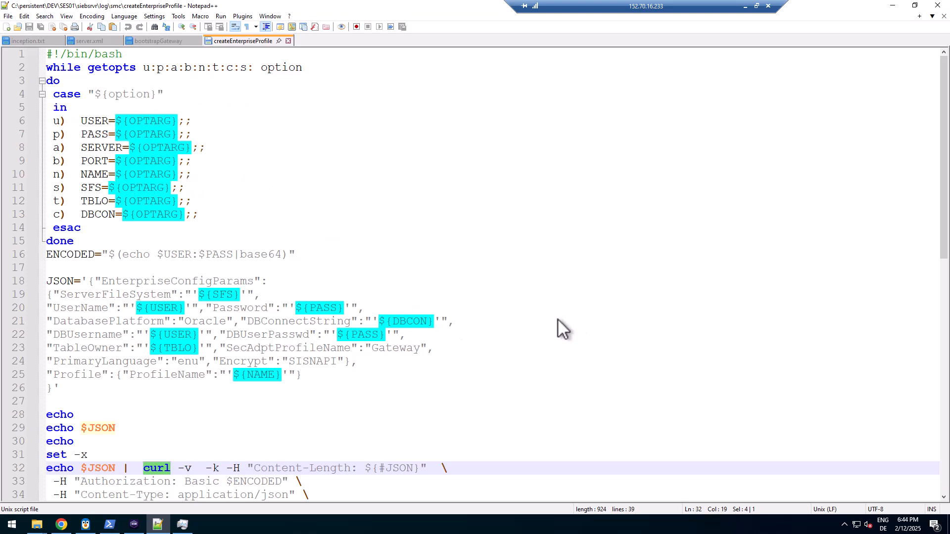
In inception.txt, select line 37's createEnterpriseProfile command through -s /sfs, excluding -t SIEBEL -c SIEBELDB
key(ctrl+Tab)
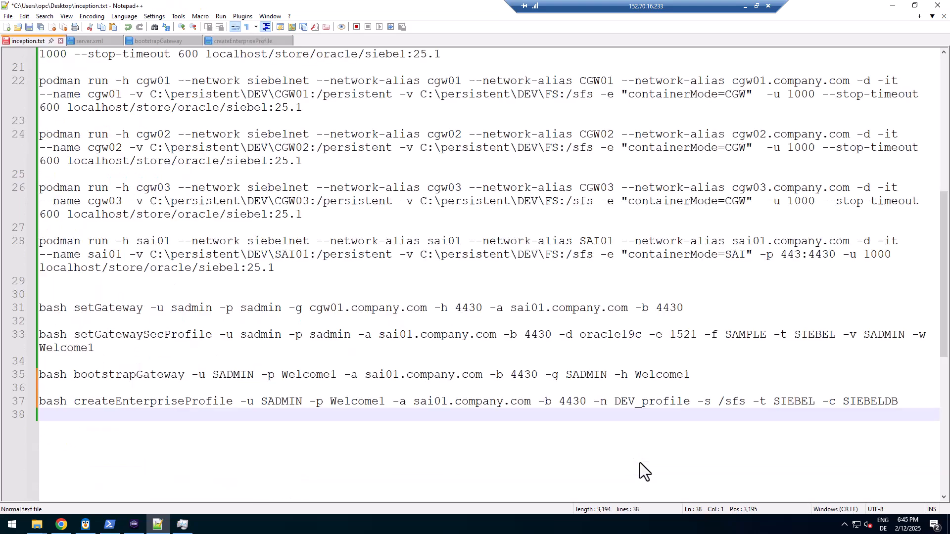
click(242, 403)
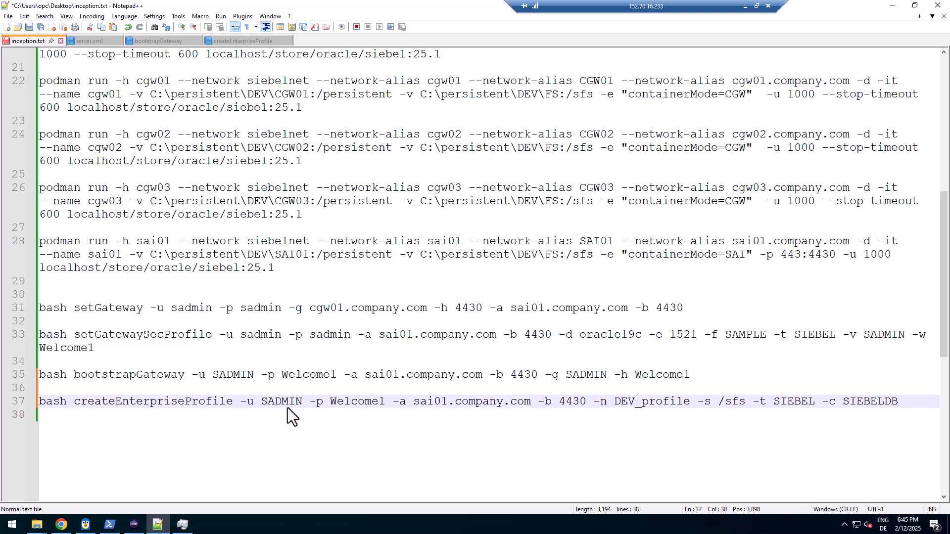
drag(240, 402, 586, 404)
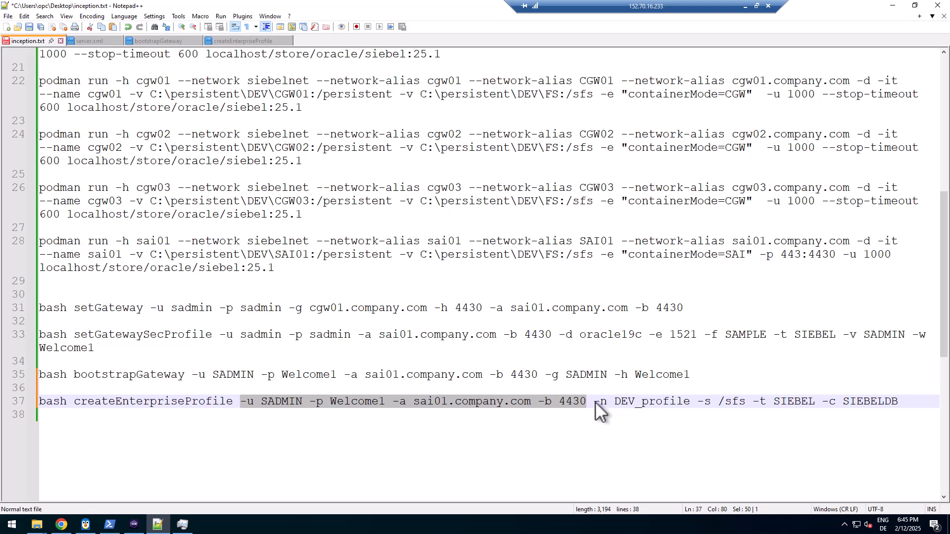
drag(595, 402, 689, 404)
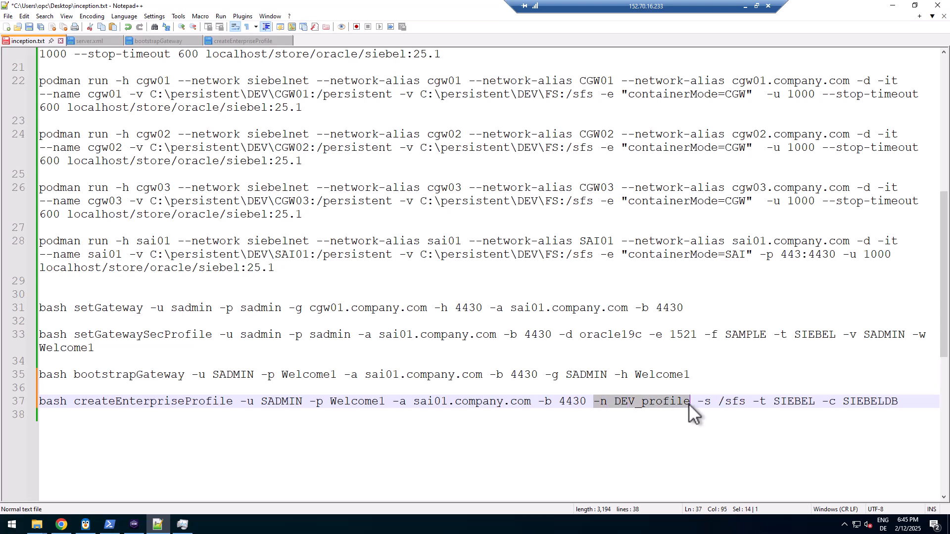
drag(698, 402, 757, 402)
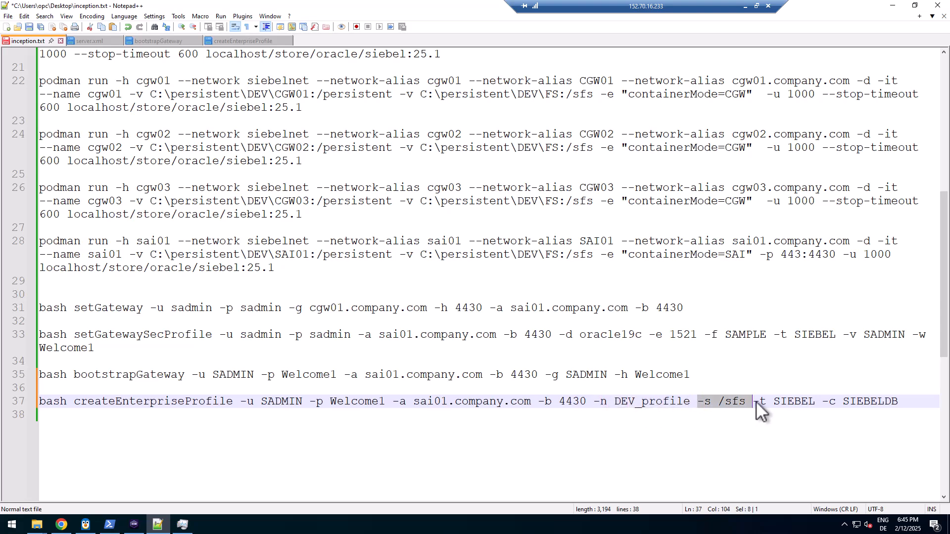
double_click(732, 403)
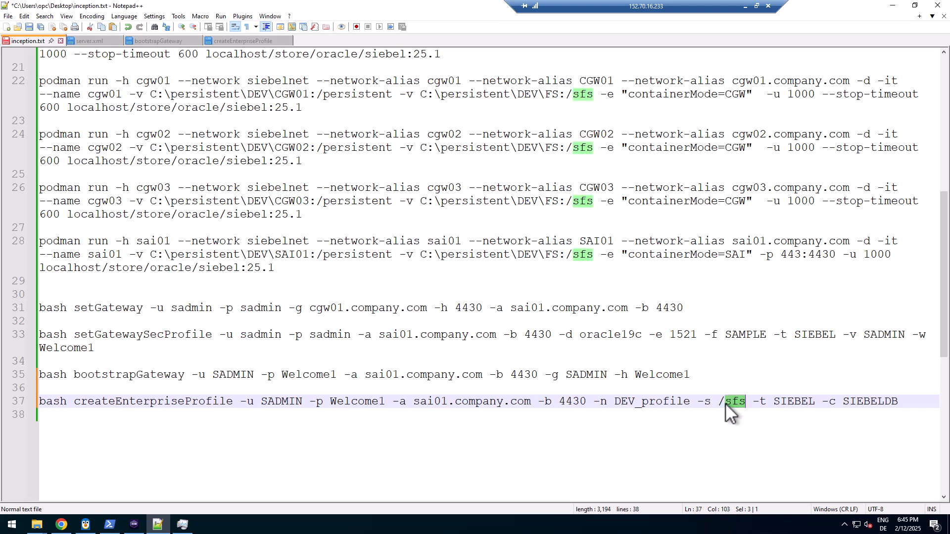
drag(720, 402, 741, 402)
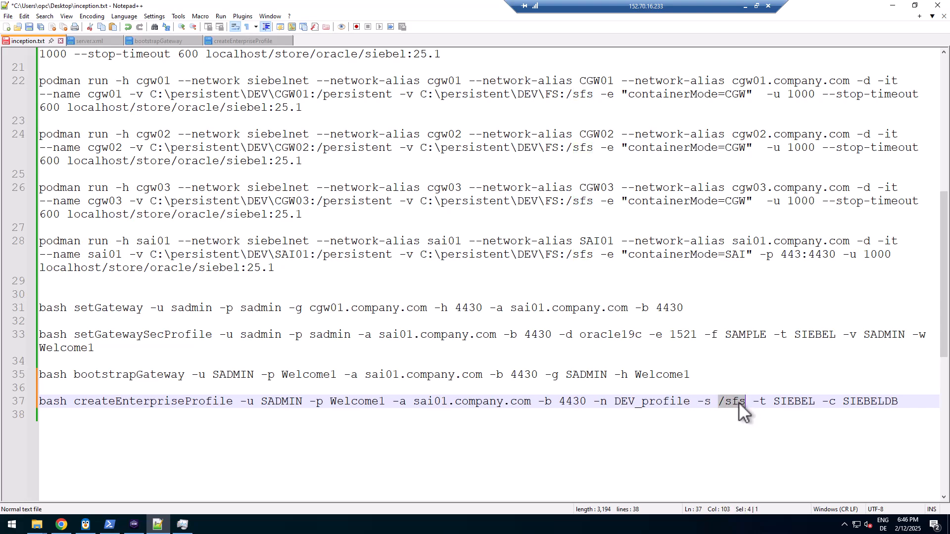
double_click(738, 402)
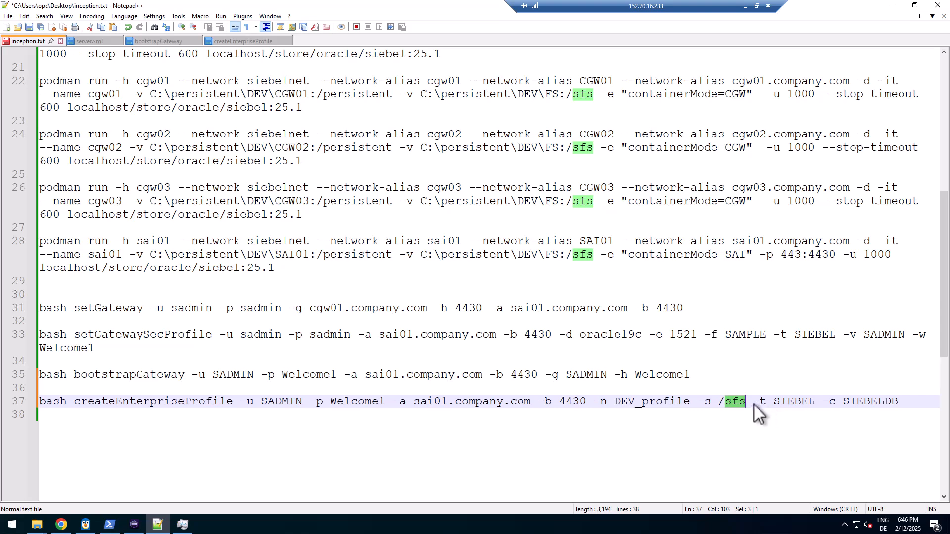
drag(753, 404, 893, 400)
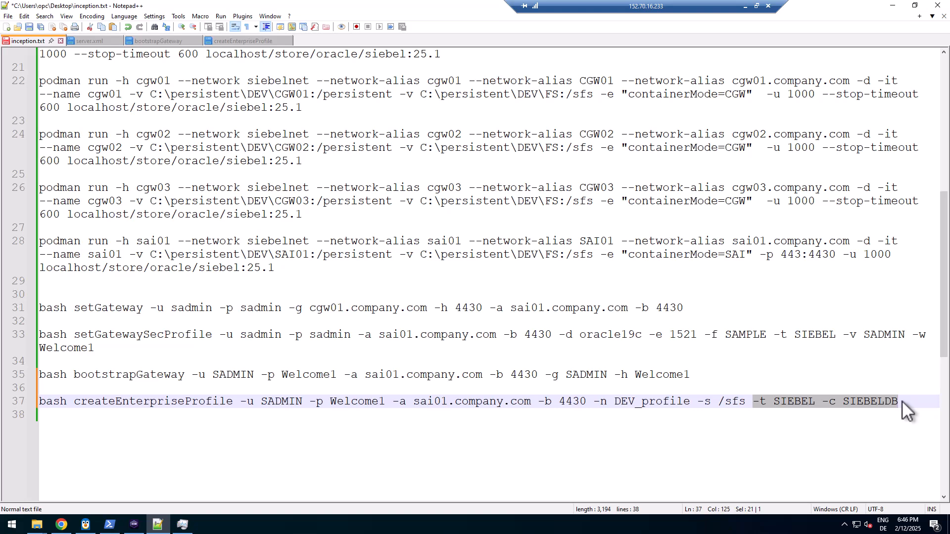
key(shift+Home)
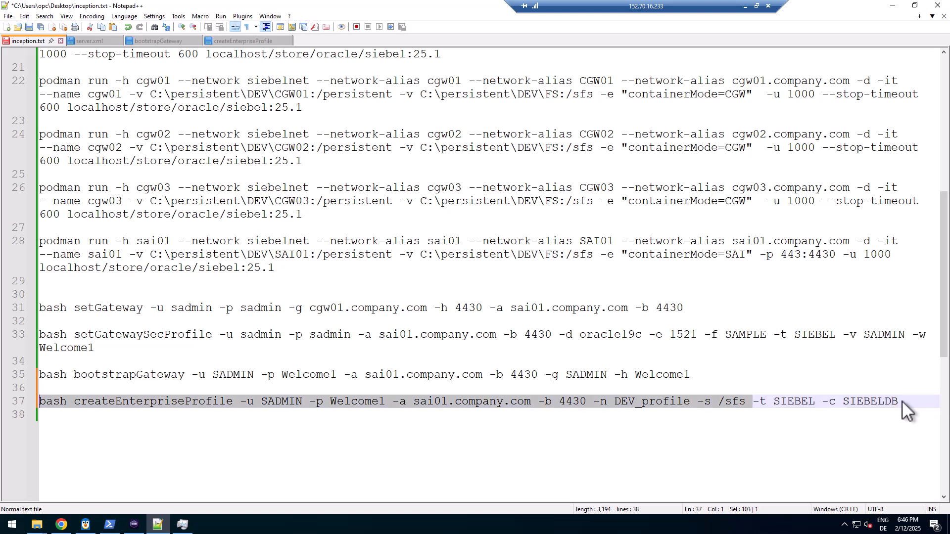
click(134, 525)
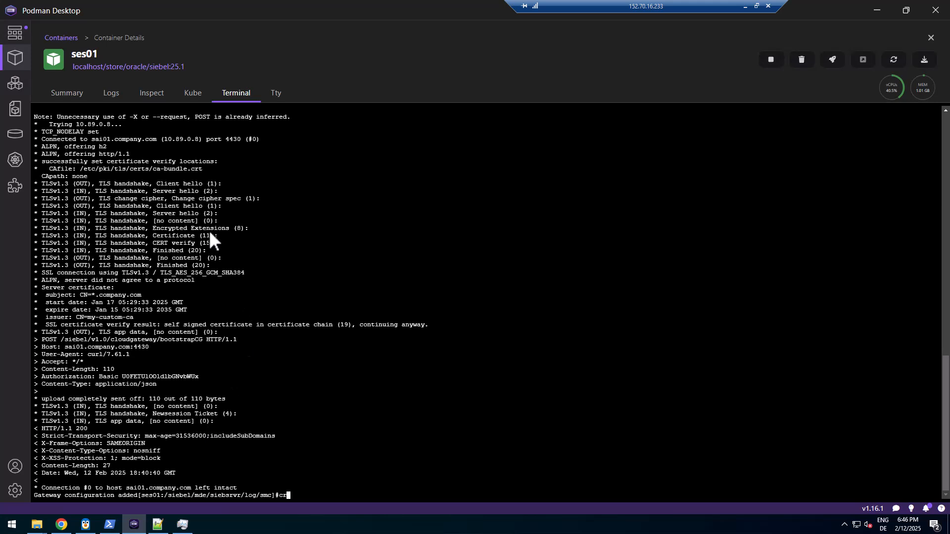
Clear the ses01 terminal, paste the createEnterpriseProfile command and run it, getting HTTP 200 success
text(clear)
key(Return)
right_click(242, 162)
click(260, 203)
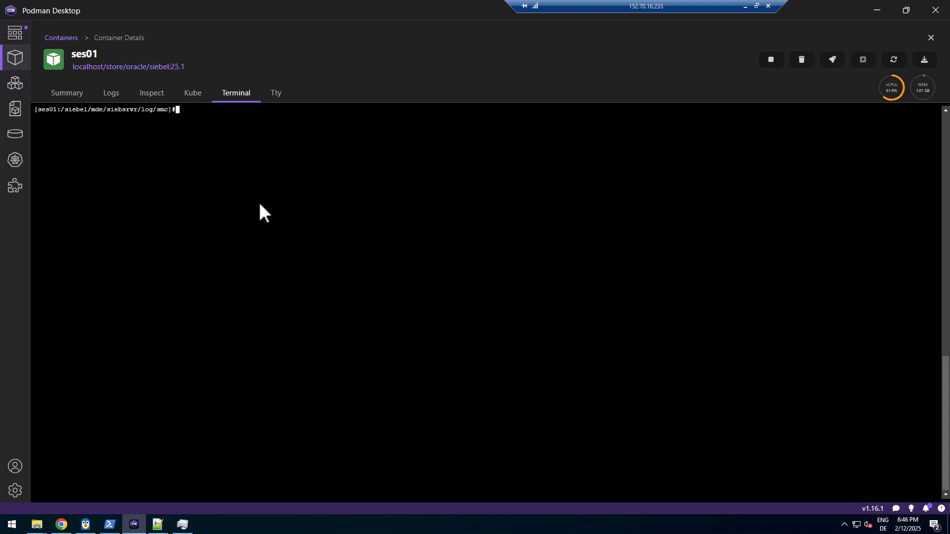
key(Return)
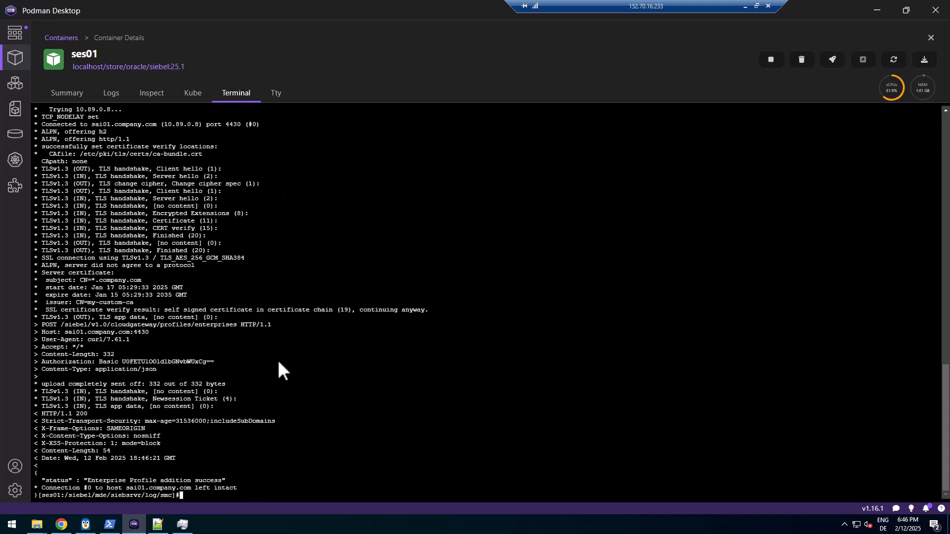
In a new Chrome tab, sign in to localhost/siebel/smc with the saved admin ID and expand Profiles
click(61, 524)
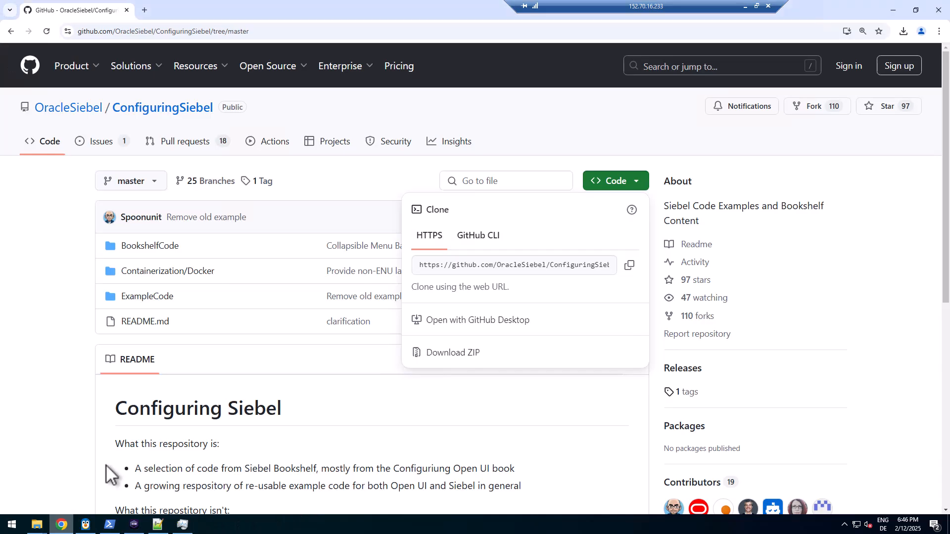
click(145, 10)
text(lo)
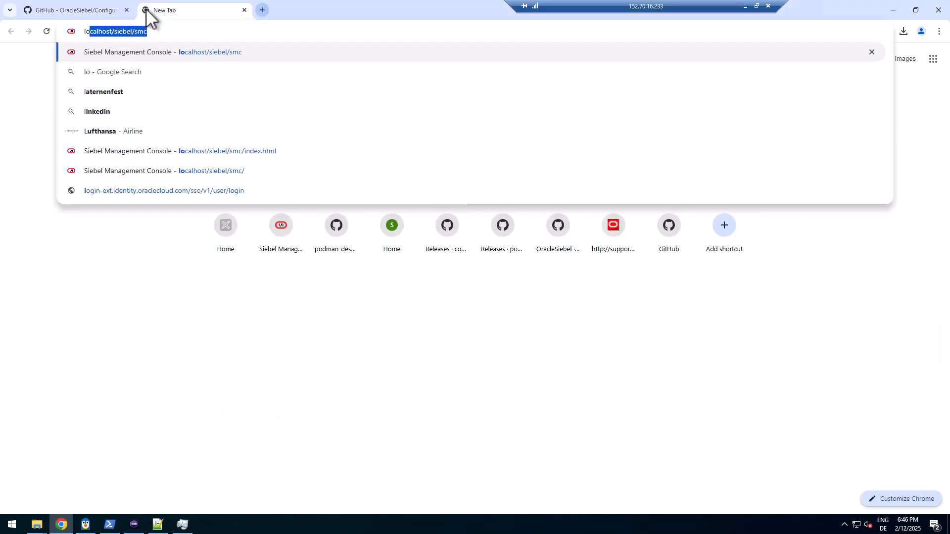
key(Return)
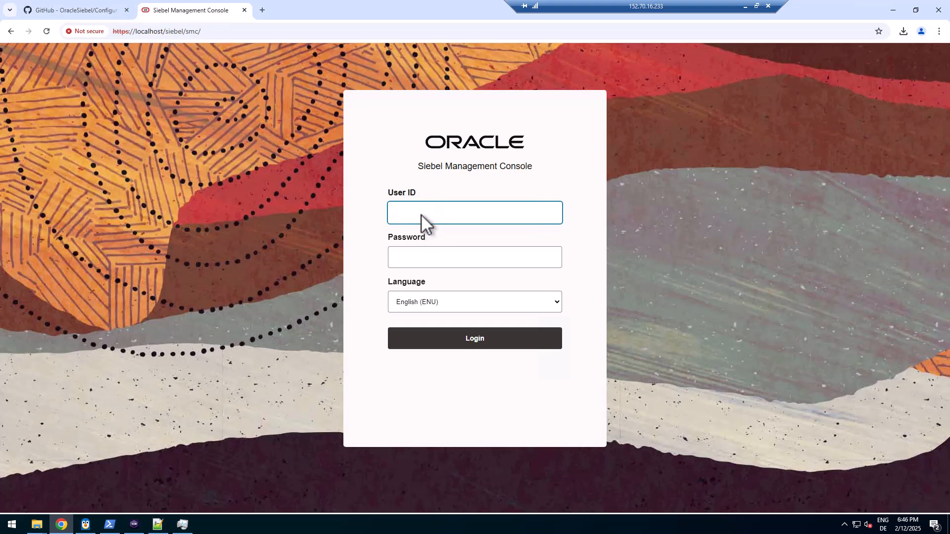
click(420, 214)
click(455, 260)
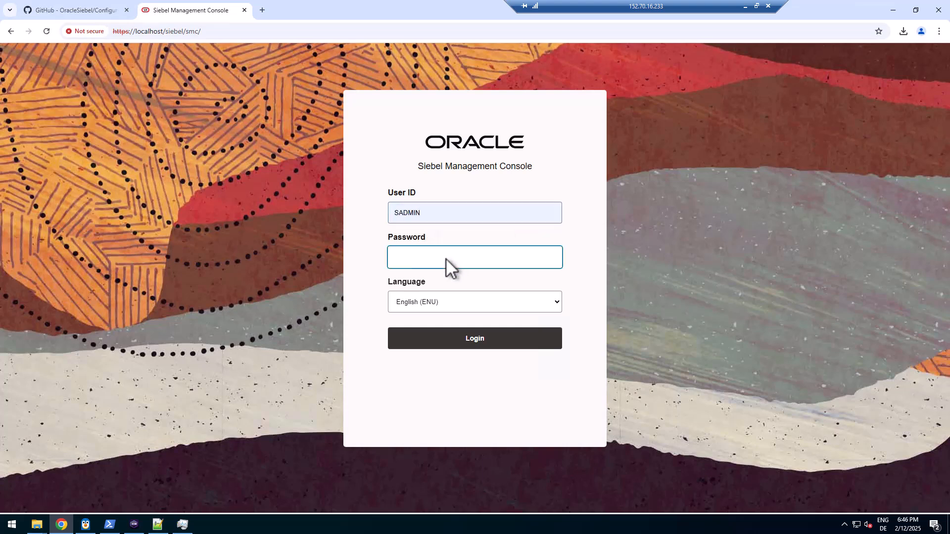
text(•••••••)
key(Return)
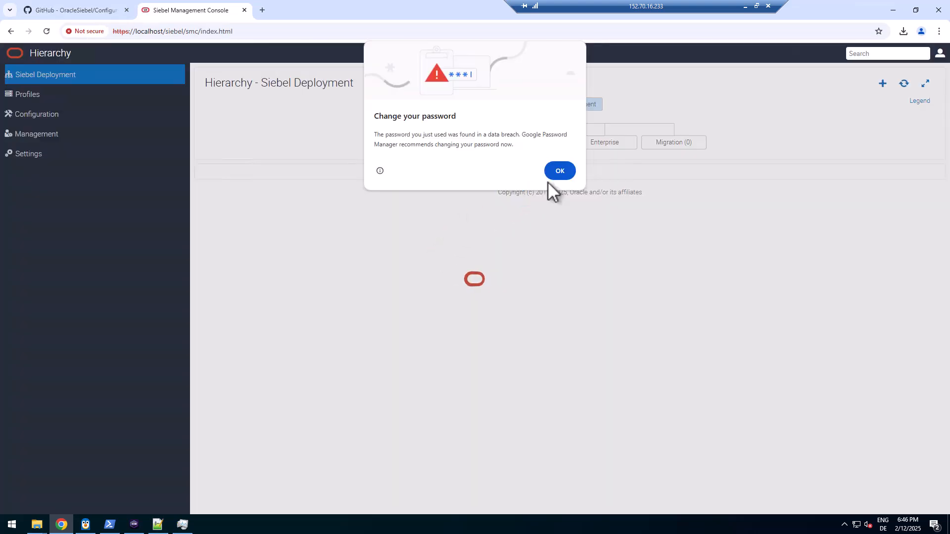
click(548, 177)
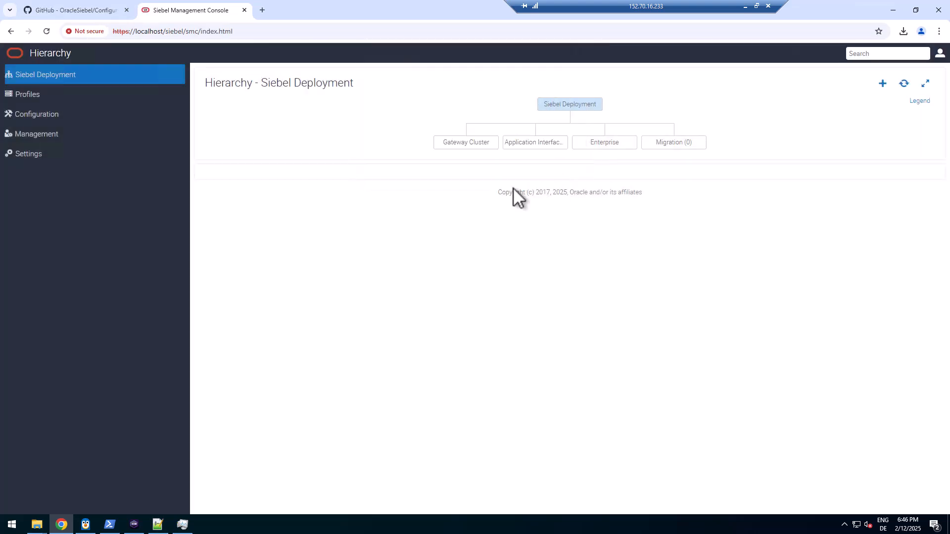
click(30, 93)
Open DEV_profile under Enterprise profiles and expand its authentication details, checking the stored password
click(35, 153)
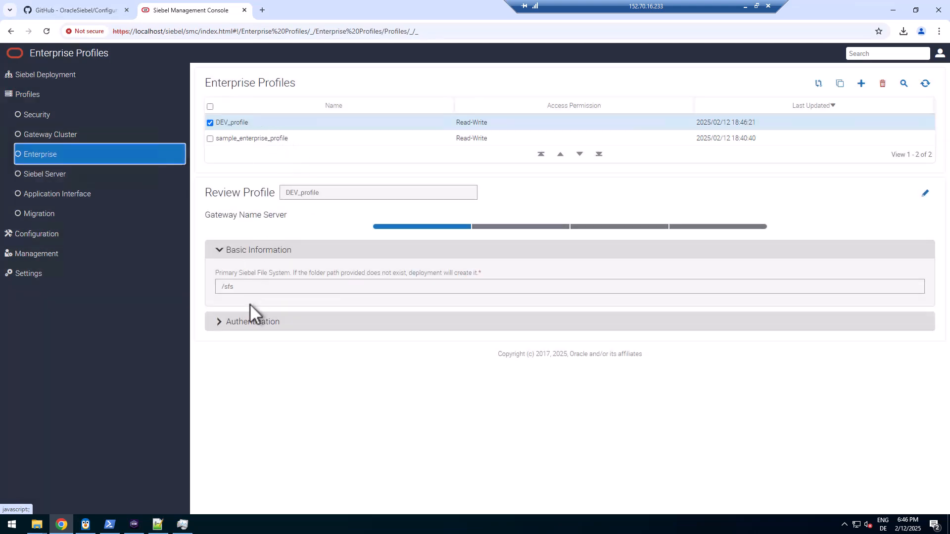
click(242, 322)
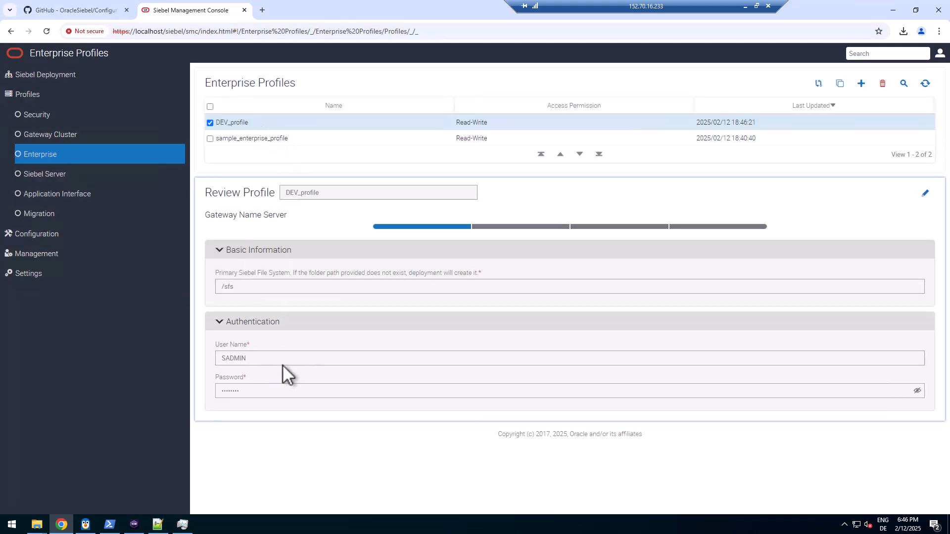
click(917, 391)
click(918, 391)
Step through the database, authentication and security pages, checking the empty Table Owner and SQLNet fields
click(543, 227)
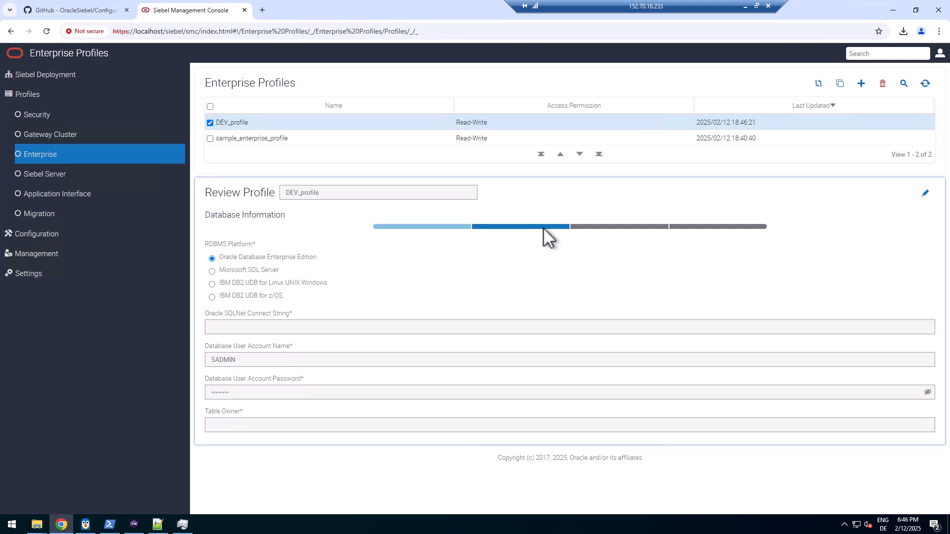
click(927, 393)
click(627, 227)
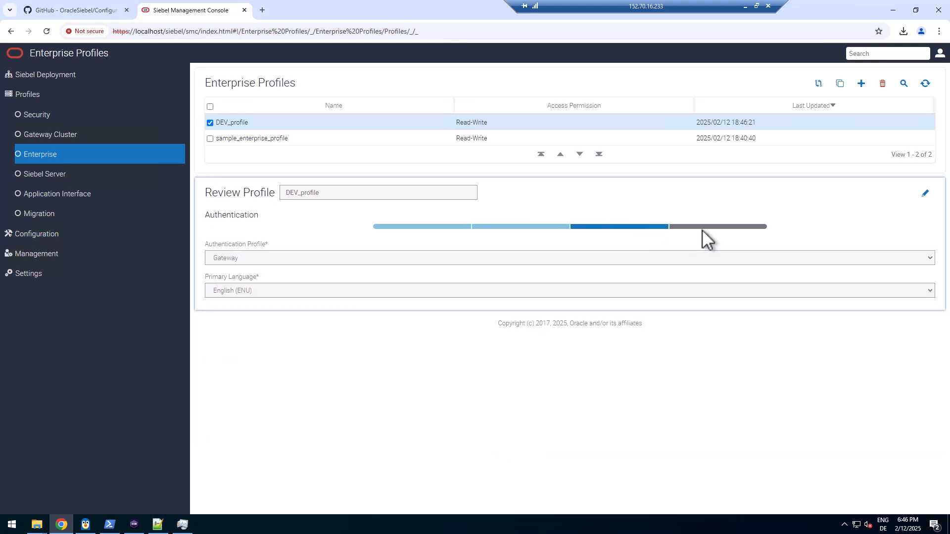
click(702, 226)
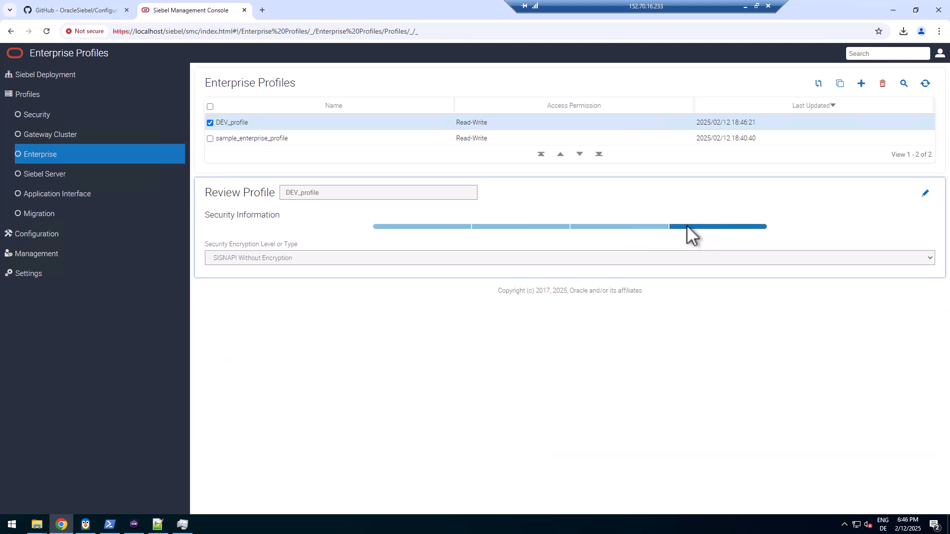
click(524, 227)
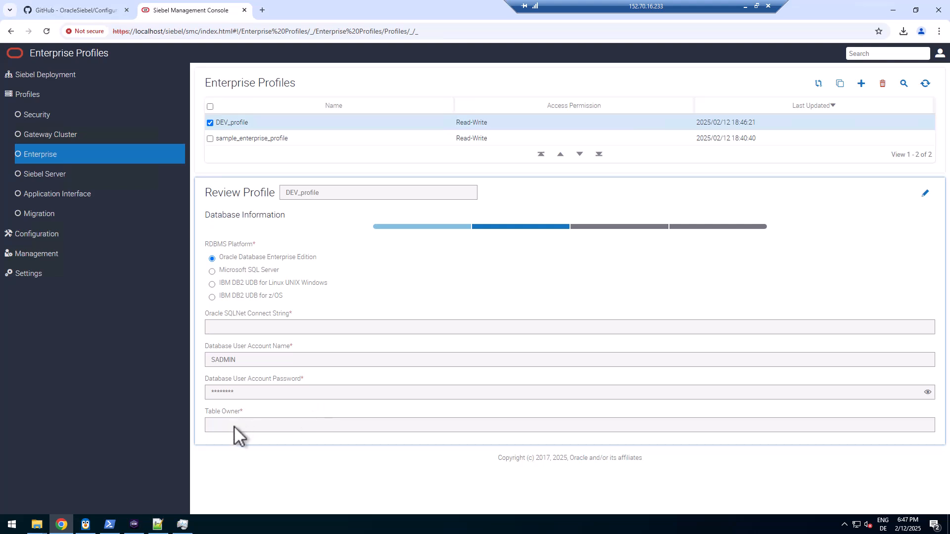
click(278, 425)
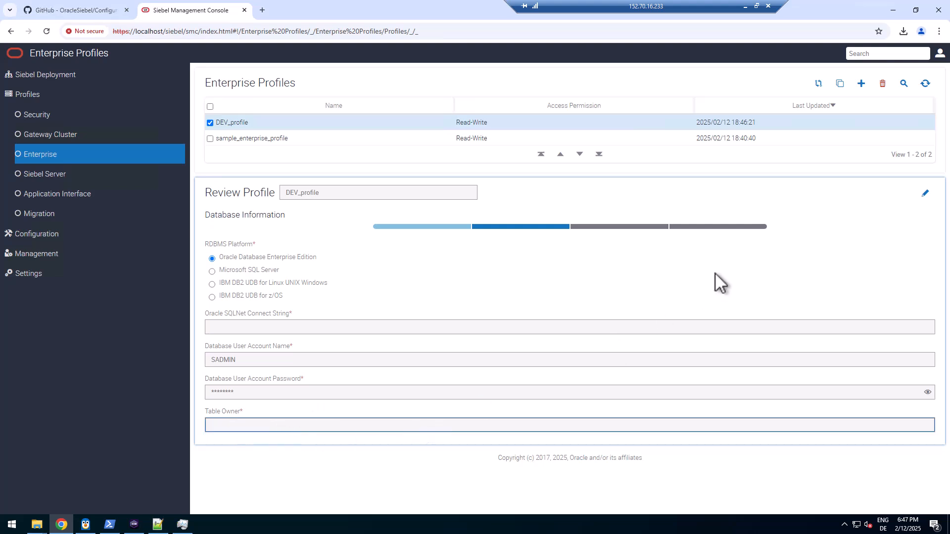
click(649, 469)
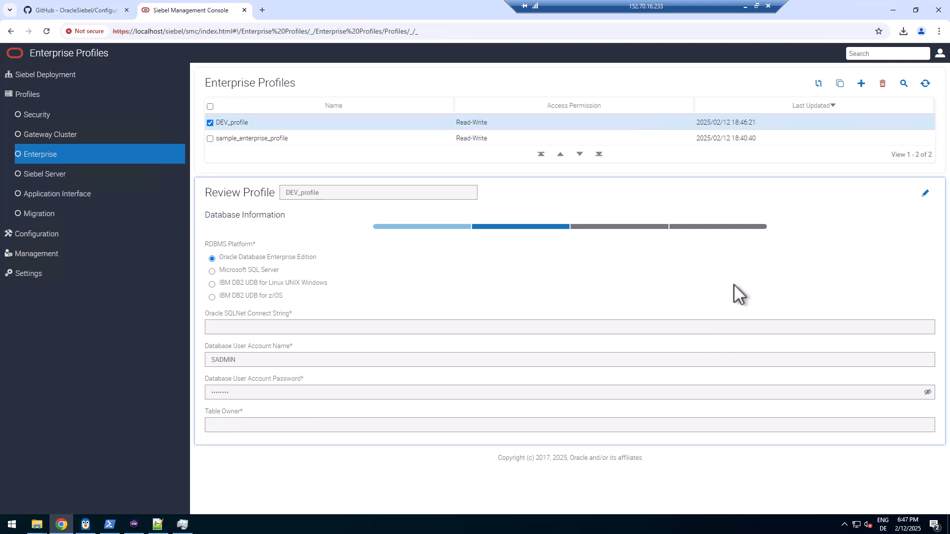
click(292, 328)
click(272, 426)
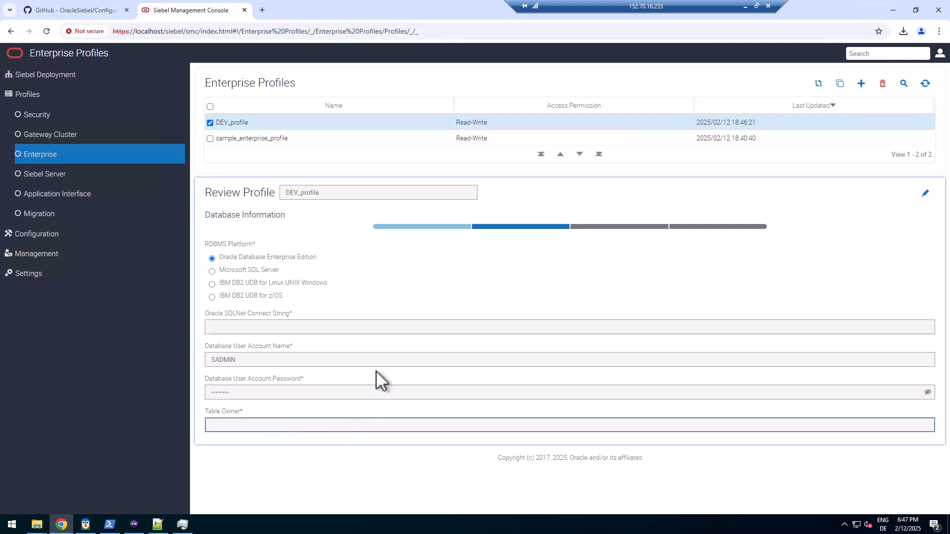
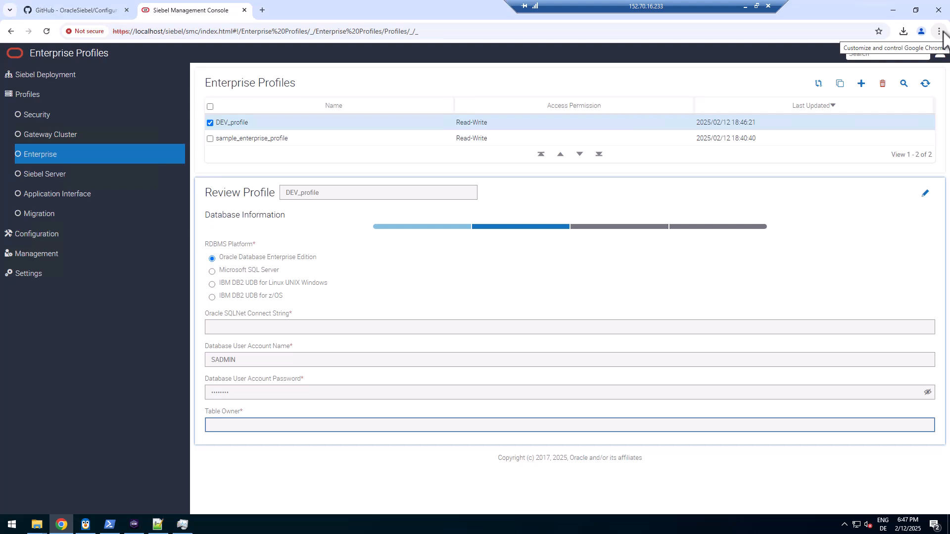
Open Chrome's developer tools on the Network panel beside the DEV_profile page
click(939, 32)
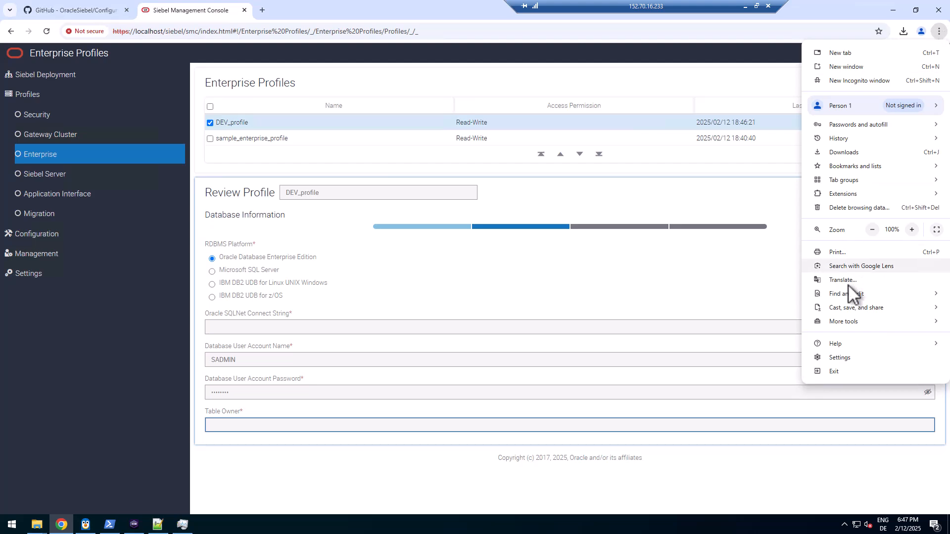
mouse_move(831, 320)
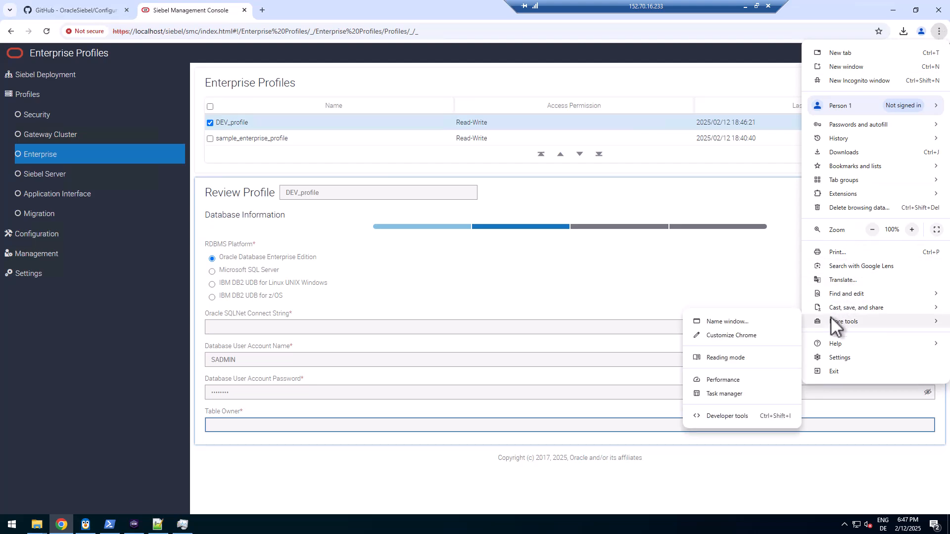
click(730, 417)
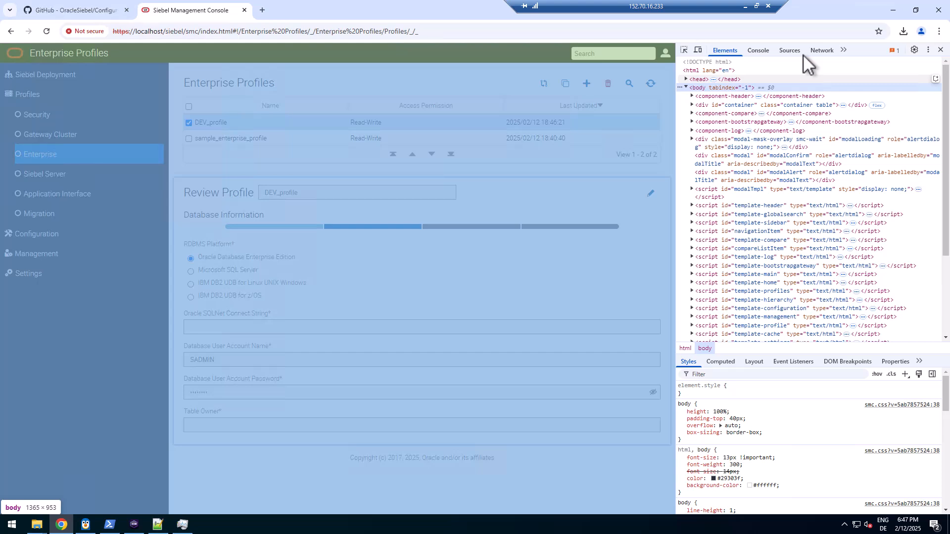
click(817, 51)
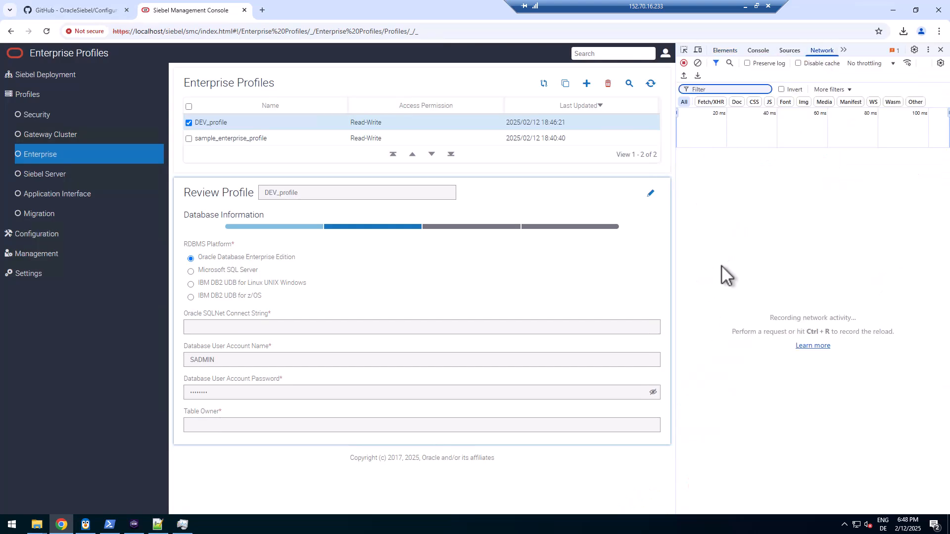
Edit DEV_profile with connect string SIEBELDB, the database password and table owner SIEBEL
click(651, 193)
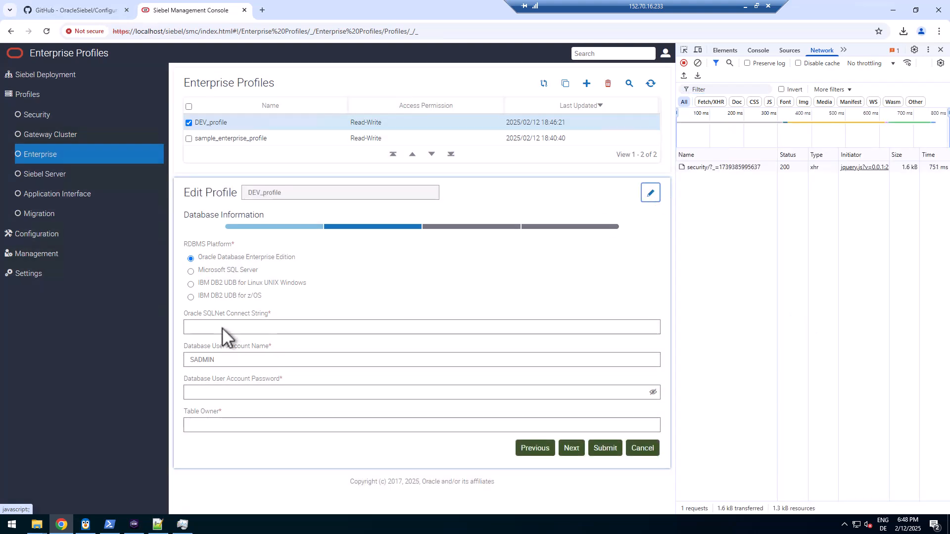
click(223, 328)
text(SIEBELDB)
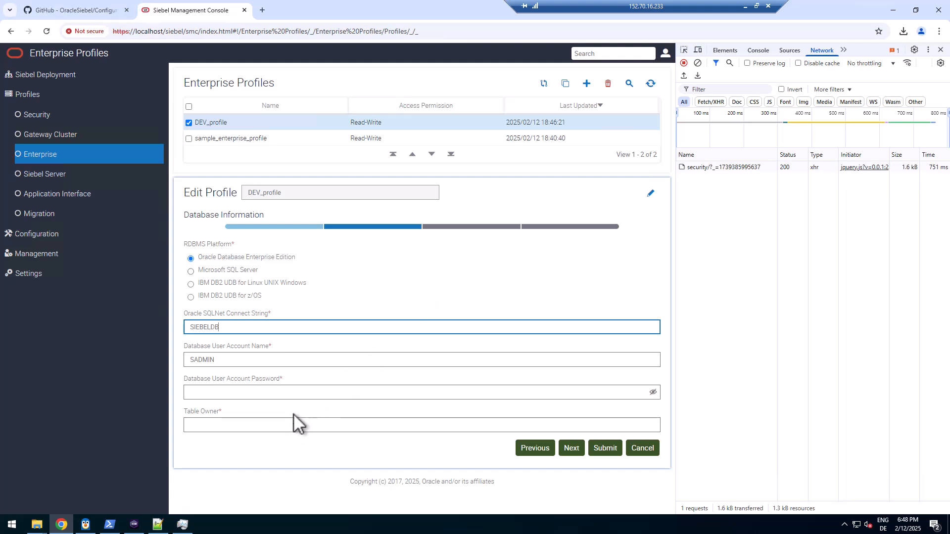
click(328, 395)
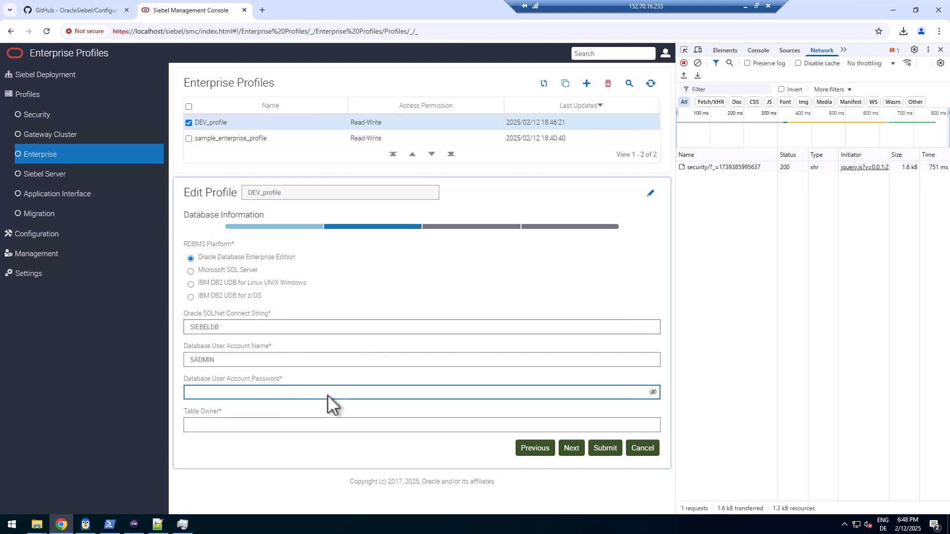
text(********)
click(312, 429)
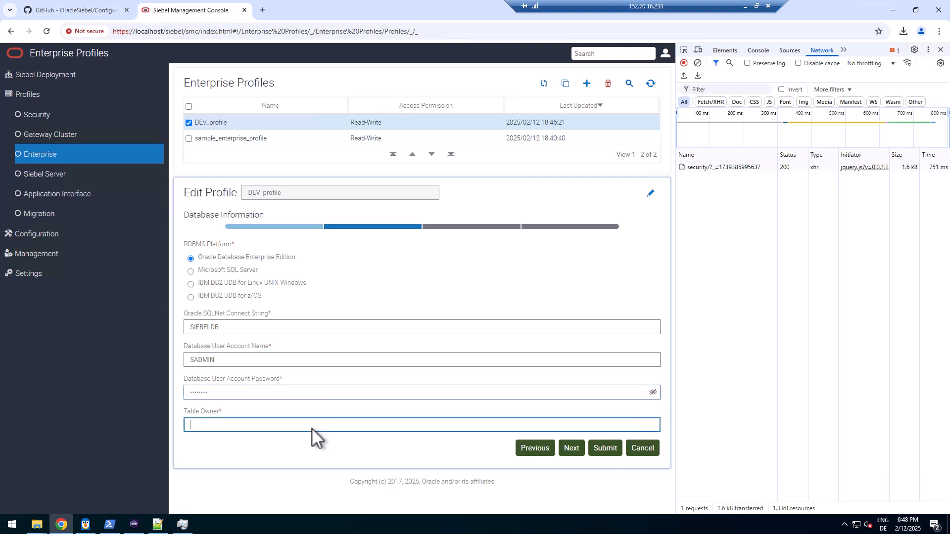
text(SIEBEL)
Re-enter the gateway password, keep Gateway as authentication profile, and submit DEV_profile
click(298, 227)
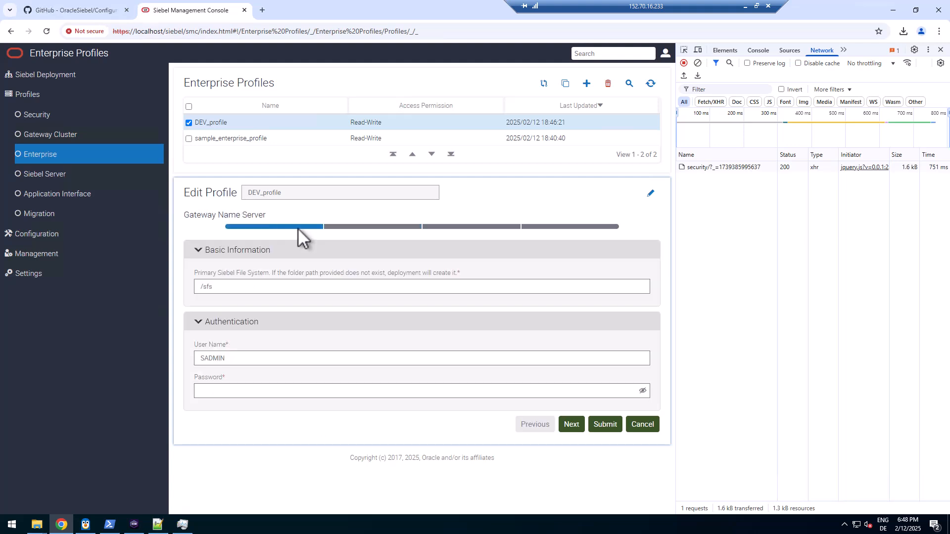
click(222, 392)
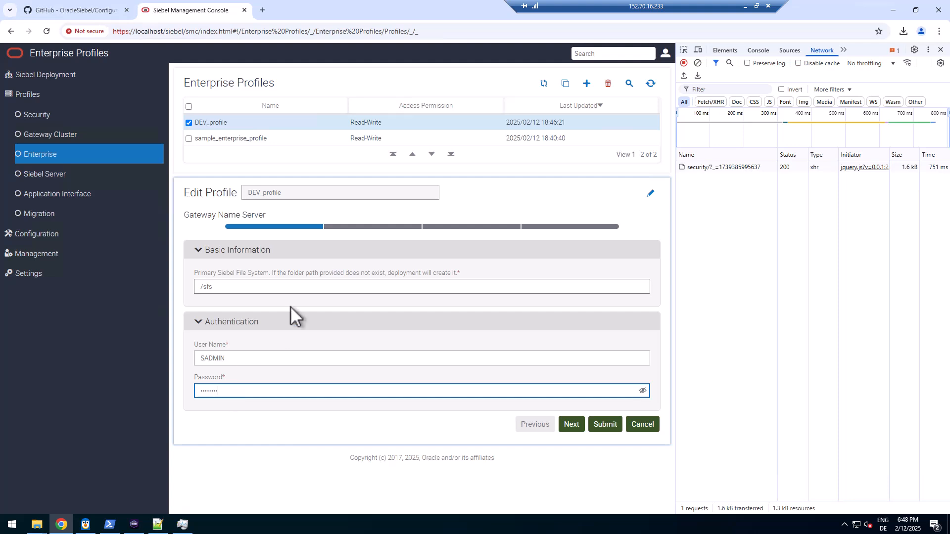
click(380, 227)
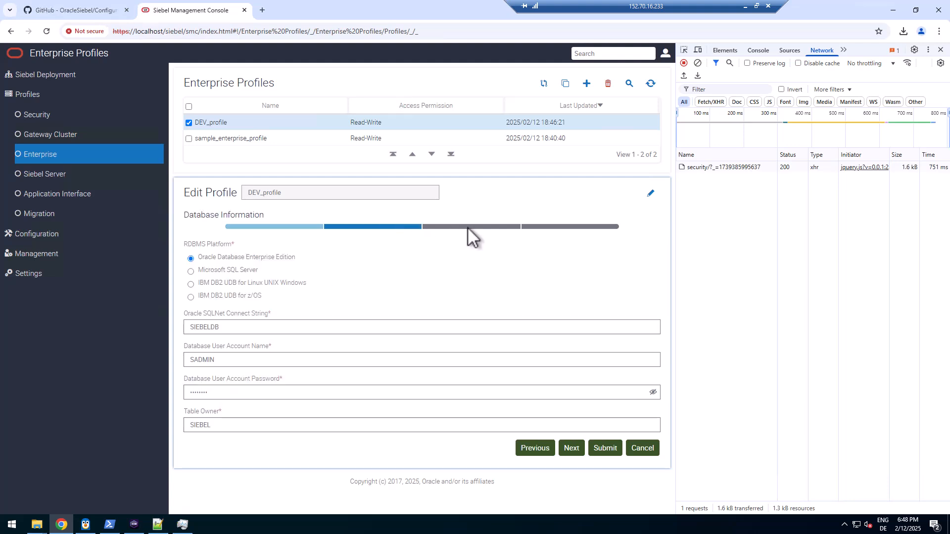
click(467, 227)
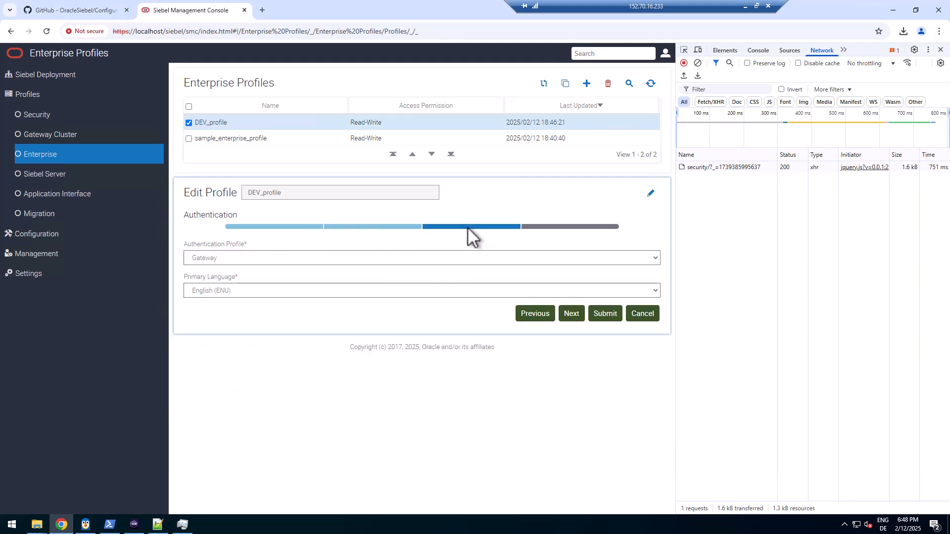
click(444, 258)
click(444, 257)
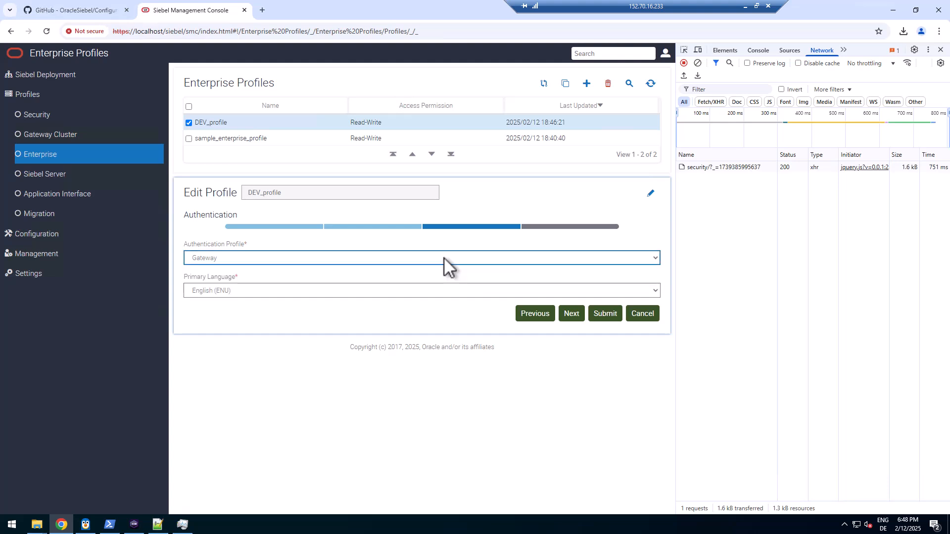
click(542, 226)
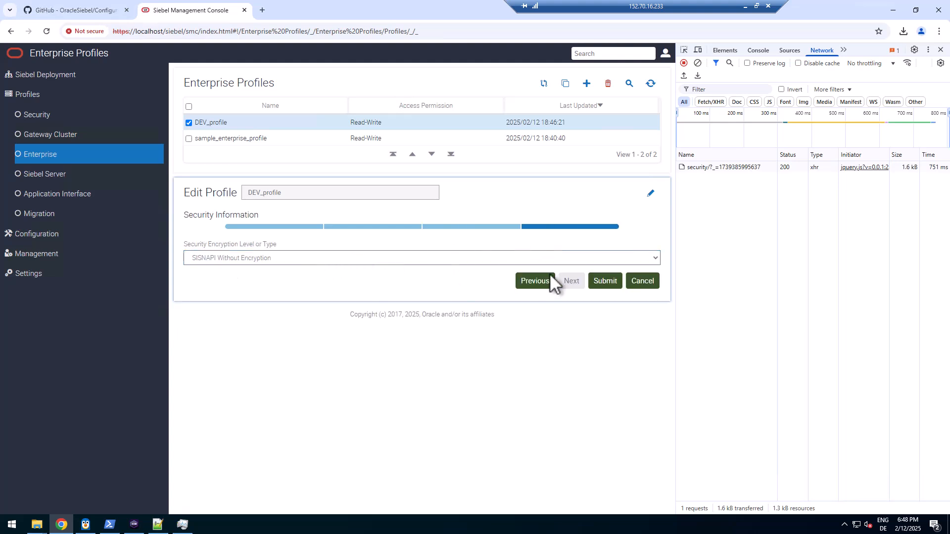
click(605, 281)
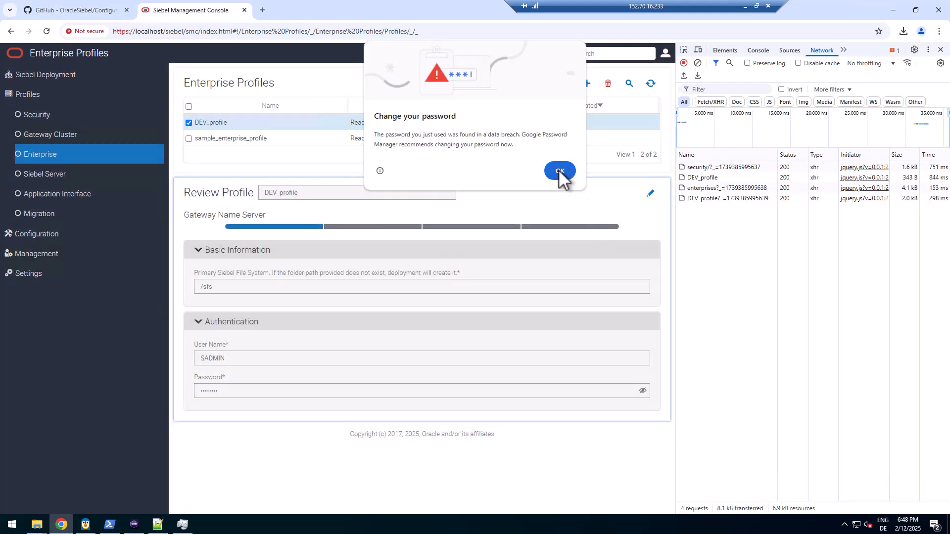
Dismiss the password warning and expand the DEV_profile PUT request's payload in Network
click(562, 174)
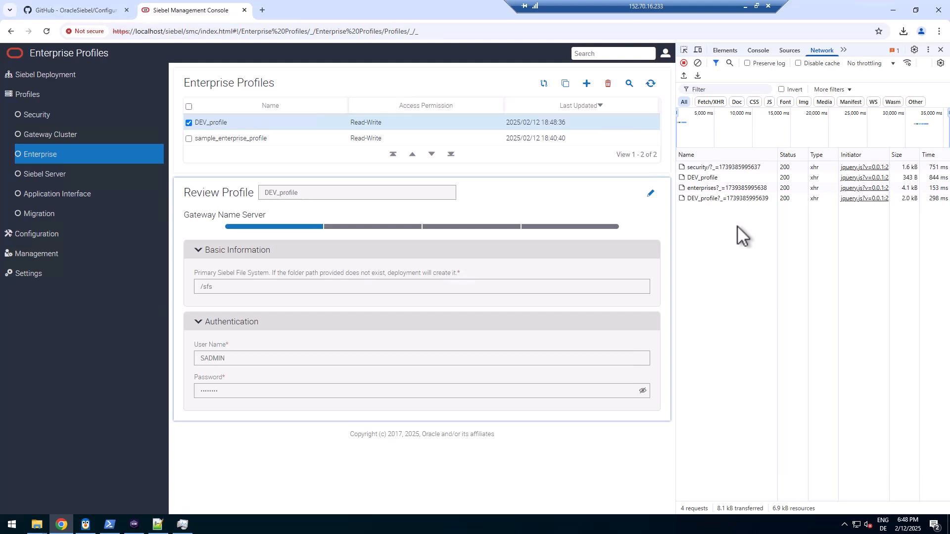
click(714, 191)
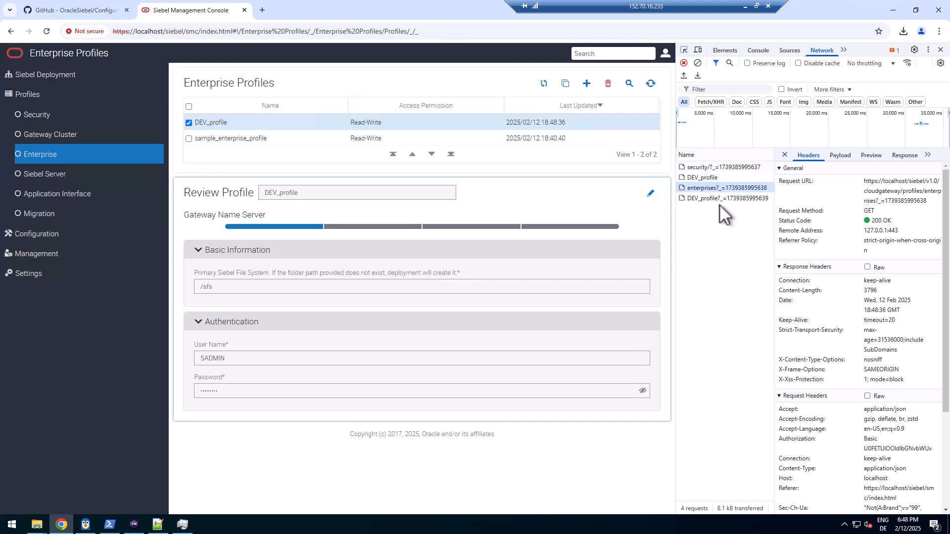
click(709, 178)
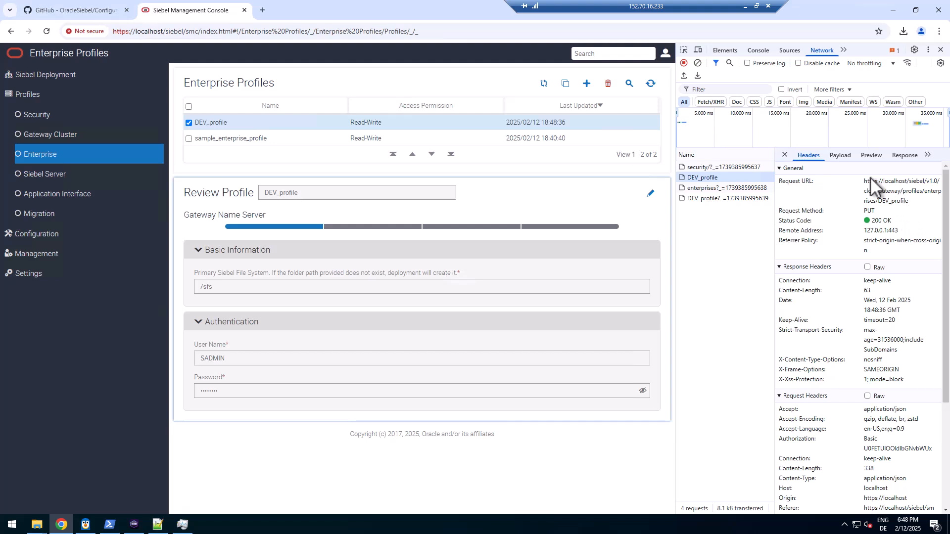
click(838, 155)
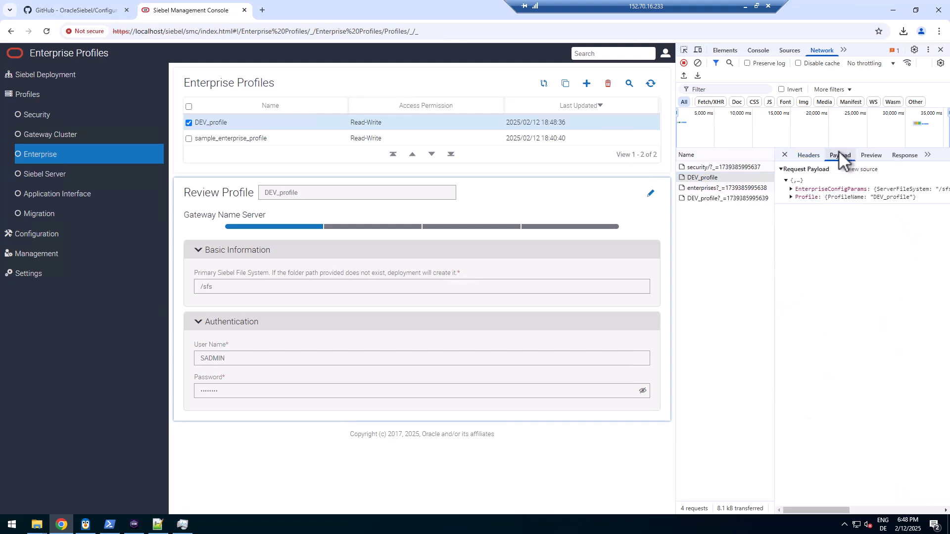
click(791, 188)
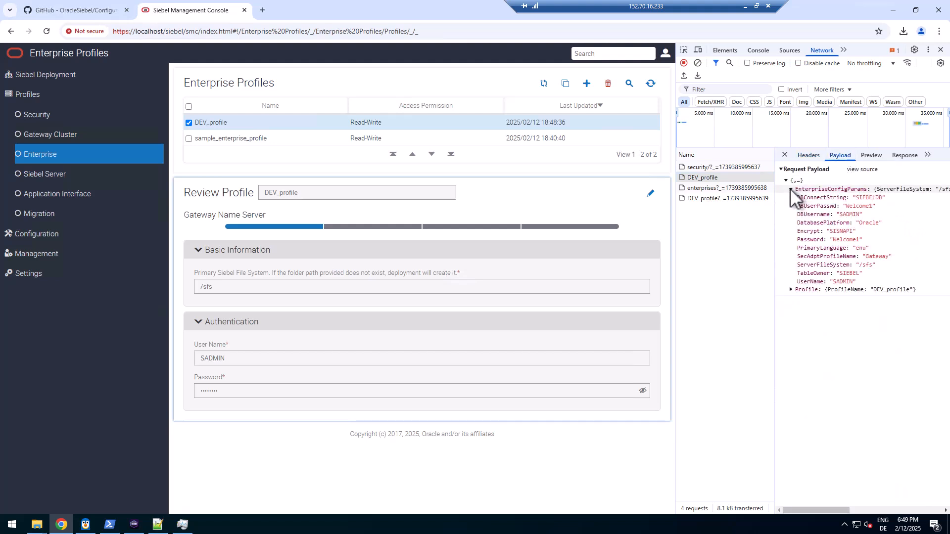
click(791, 290)
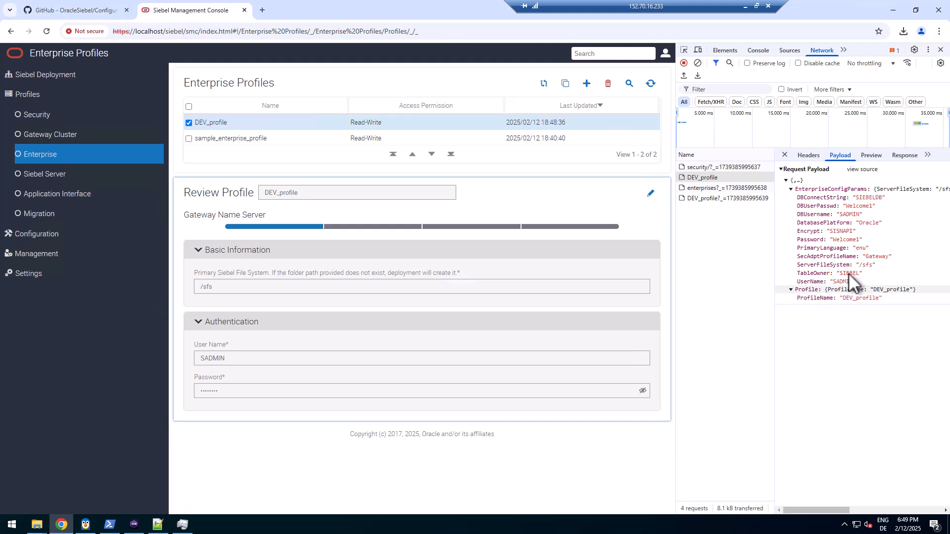
Copy the DEV_profile request payload as raw JSON source
click(872, 170)
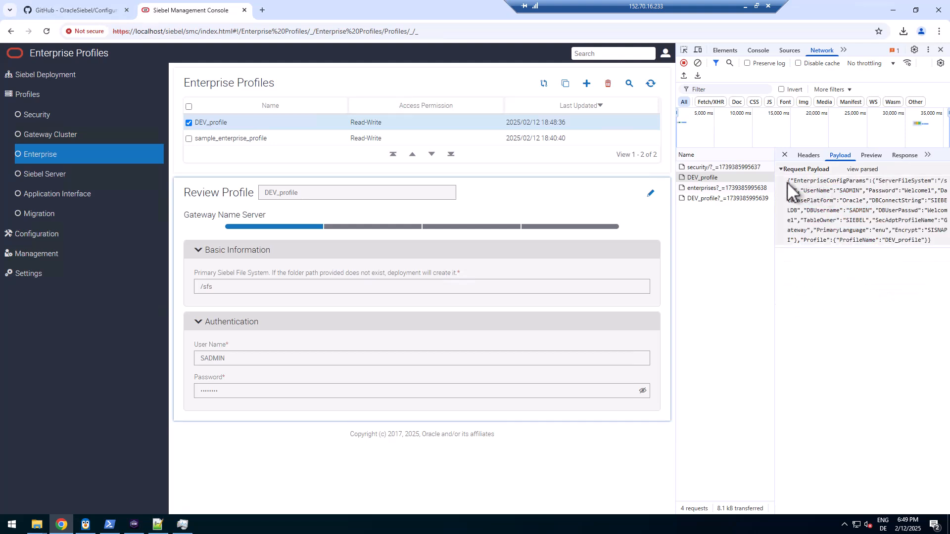
drag(792, 183, 943, 261)
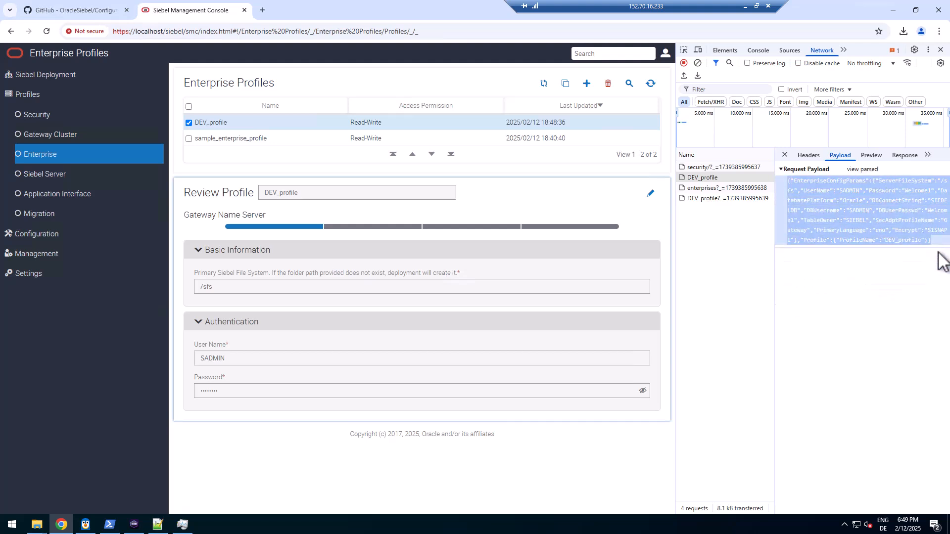
right_click(890, 229)
click(705, 244)
click(155, 527)
Paste the copied payload JSON below the template in the createEnterpriseProfile script
click(240, 41)
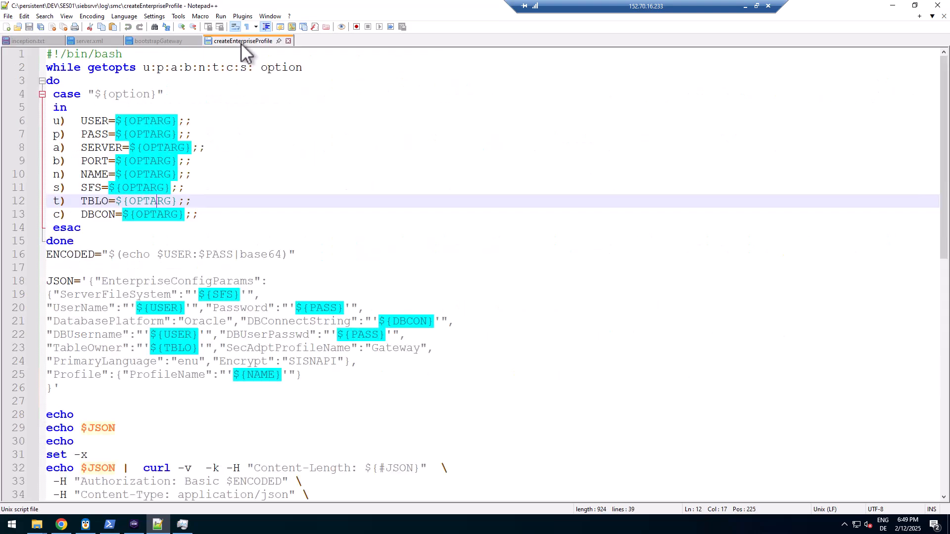
click(95, 389)
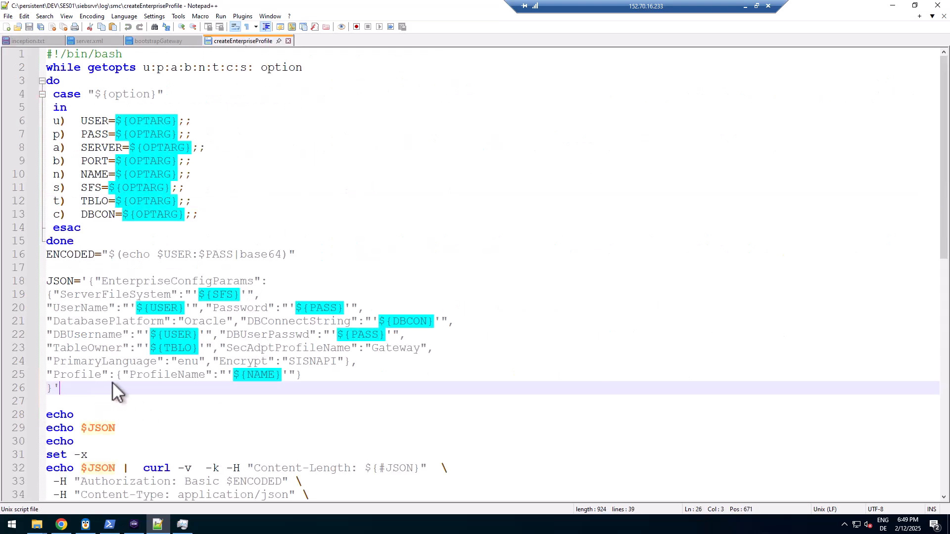
key(Return)
key(Return)
key(ctrl+v)
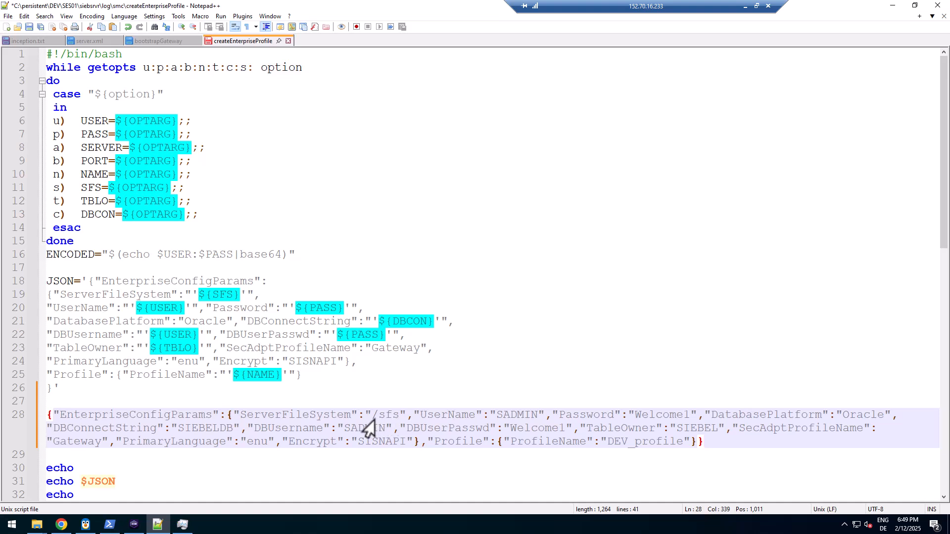
Compare each pasted key (UserName, DBConnectString, TableOwner, SecAdptProfileName, ProfileName, etc.) with the template
double_click(421, 417)
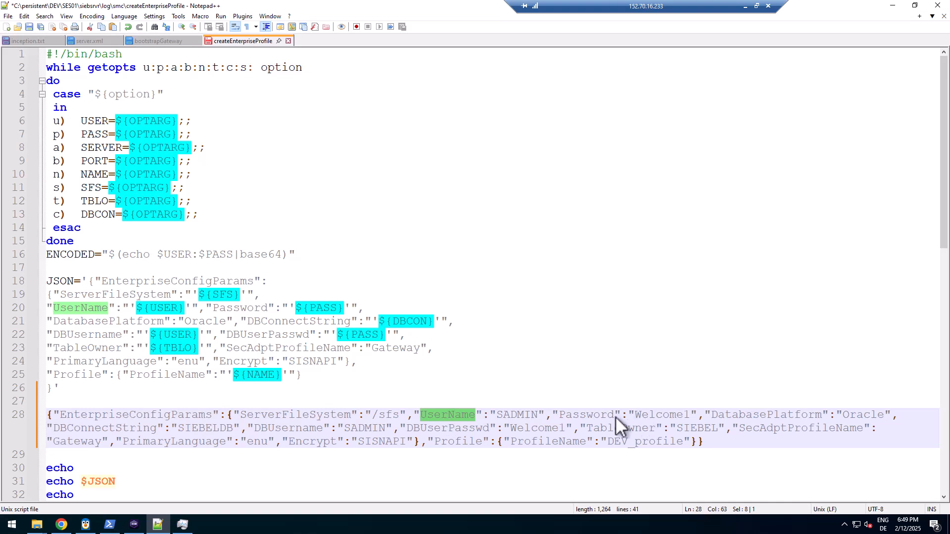
double_click(598, 417)
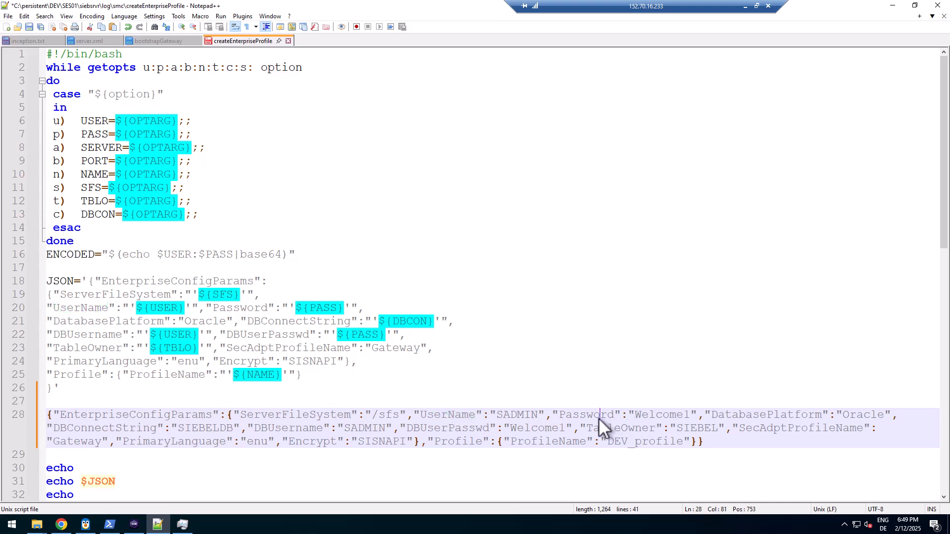
double_click(751, 413)
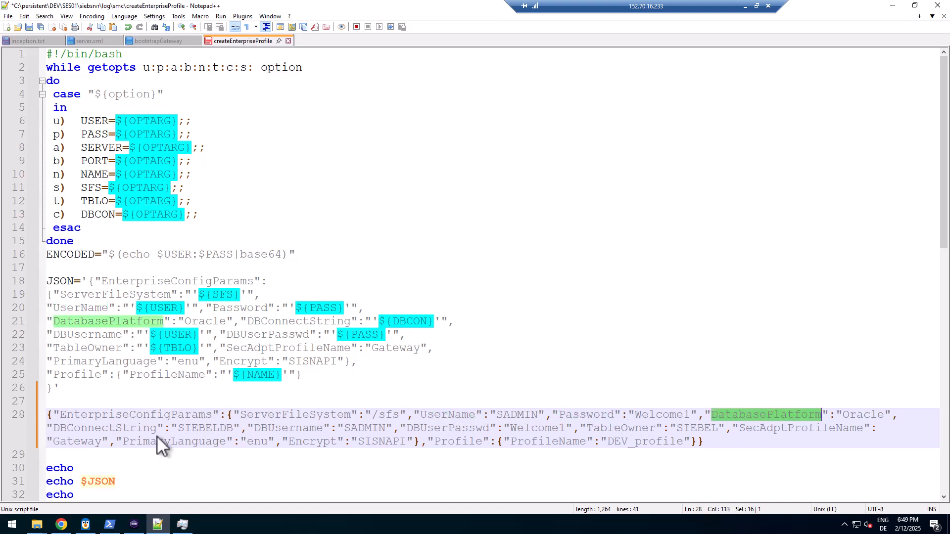
double_click(126, 429)
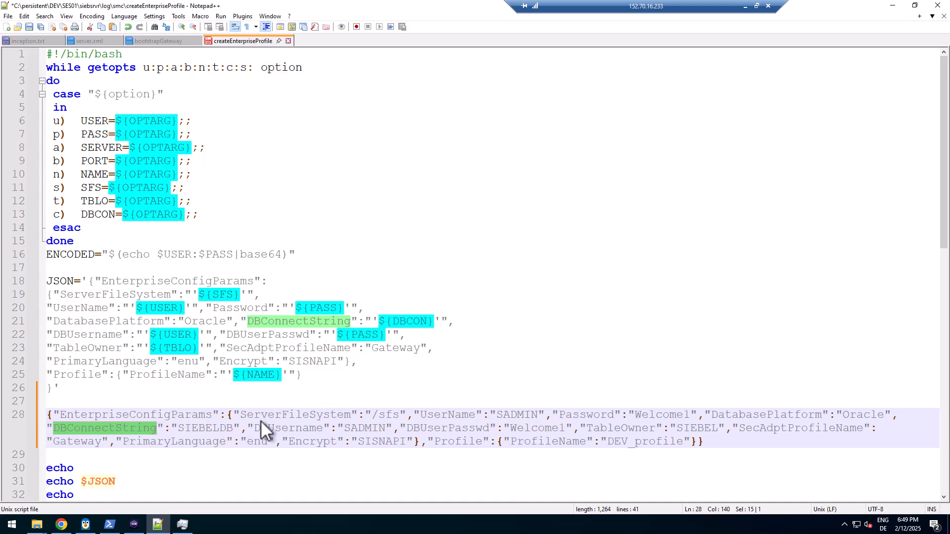
double_click(278, 428)
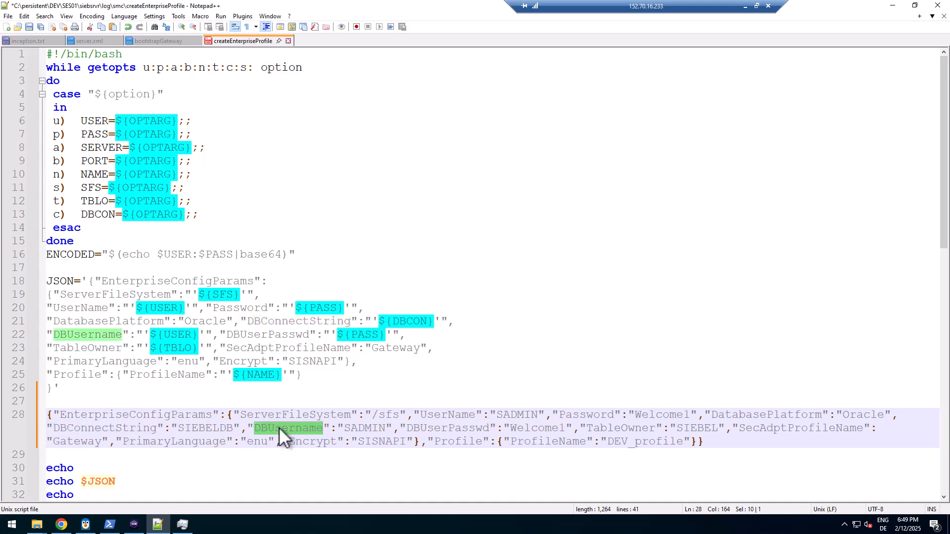
double_click(436, 428)
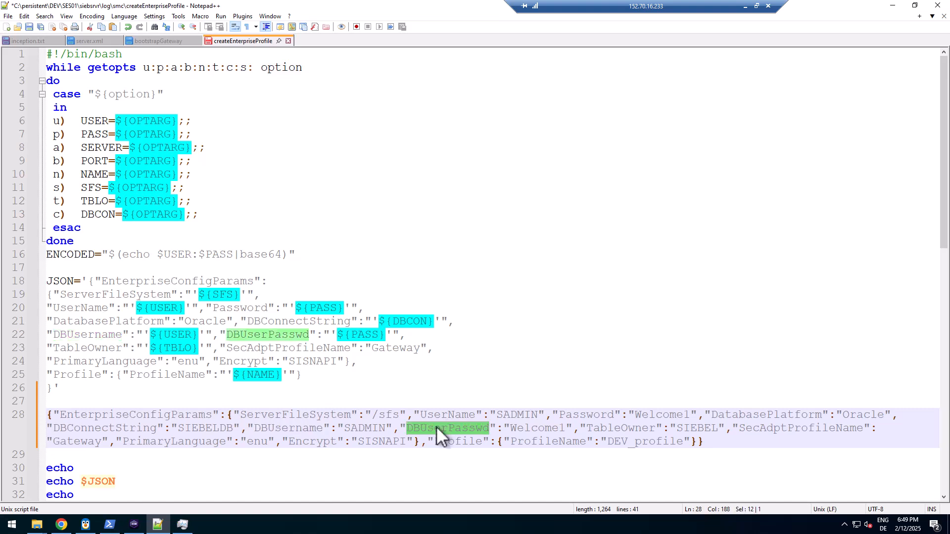
double_click(614, 429)
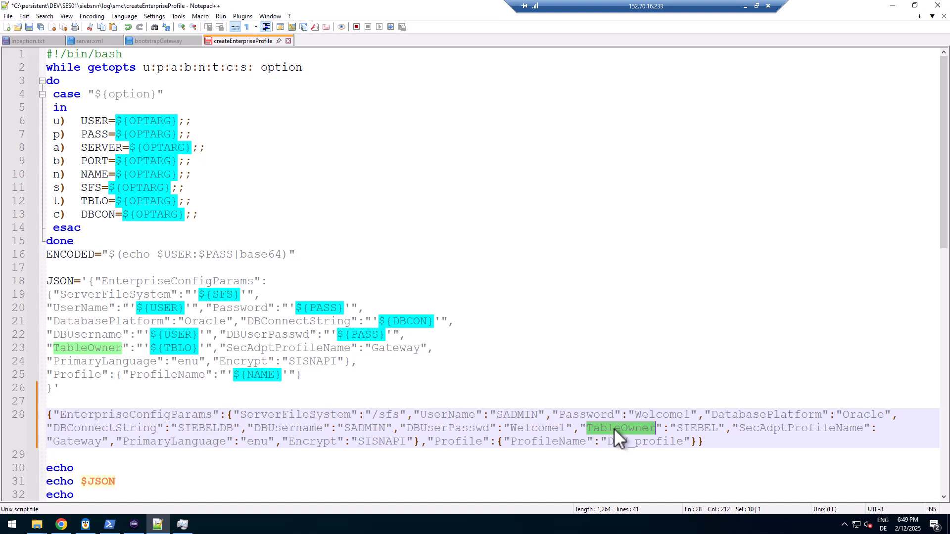
double_click(772, 428)
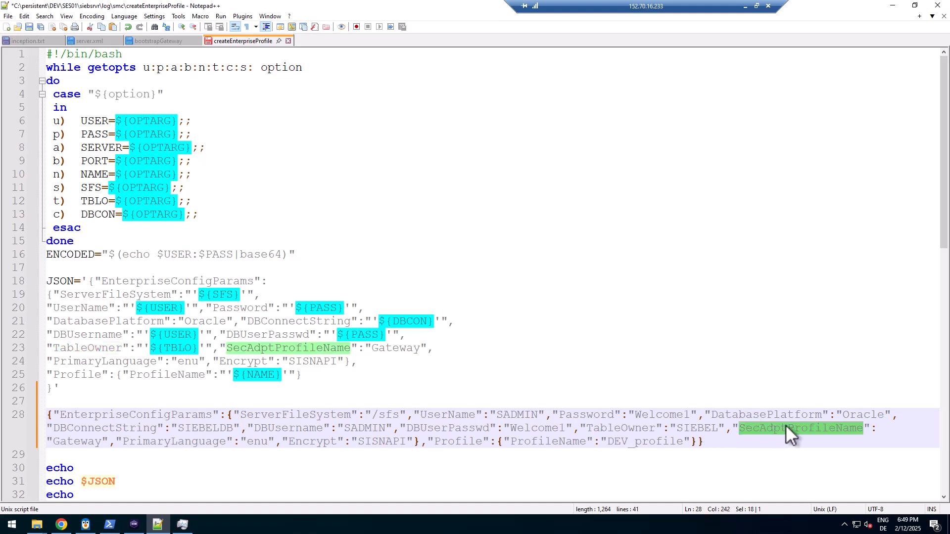
double_click(73, 441)
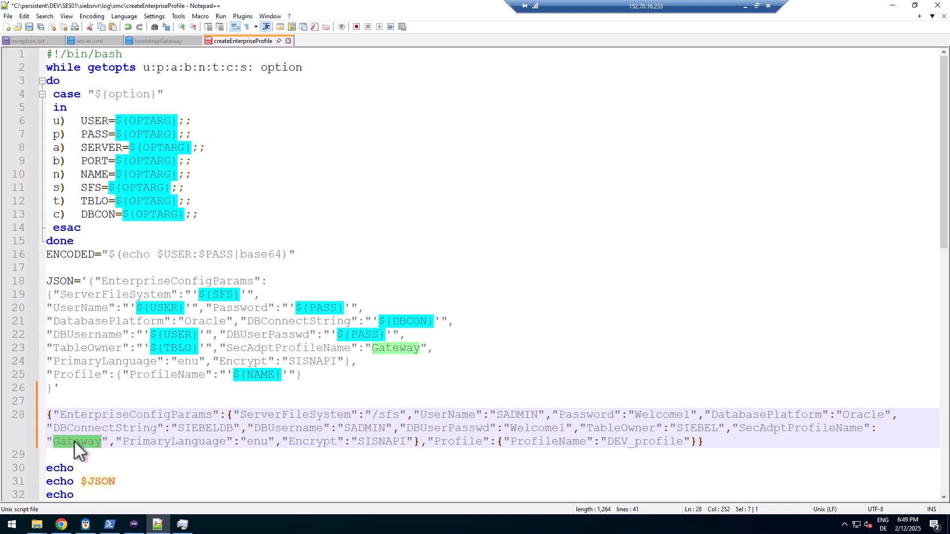
double_click(317, 441)
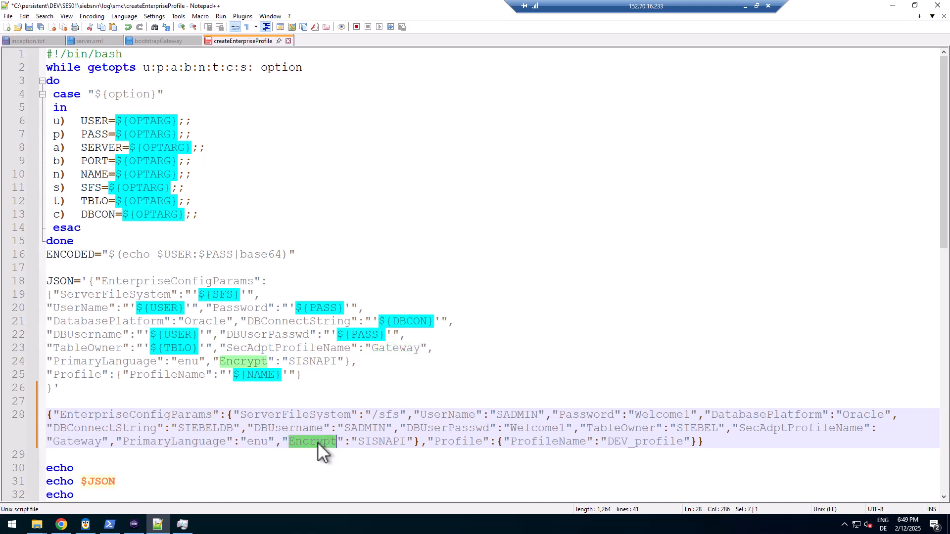
double_click(475, 441)
double_click(560, 442)
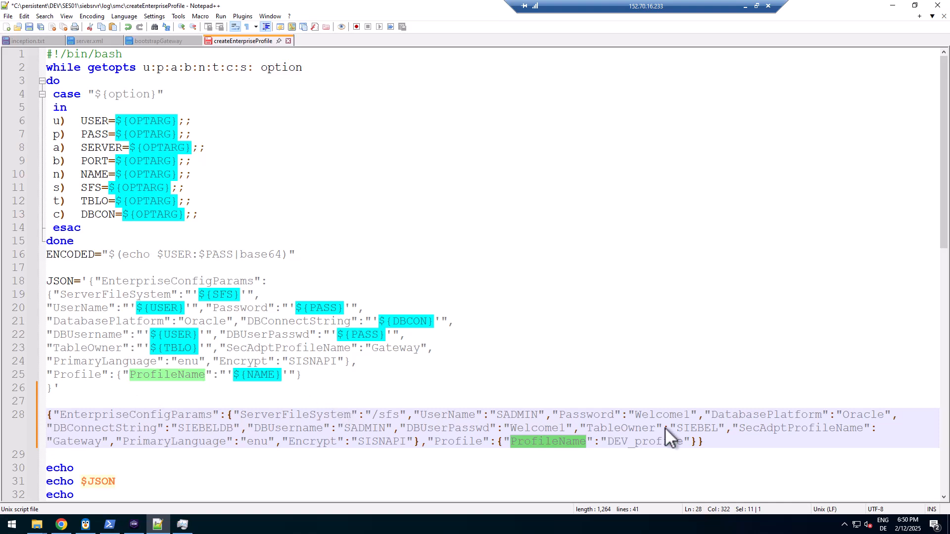
Delete the pasted JSON line and its blank line from the script
drag(714, 439, 17, 408)
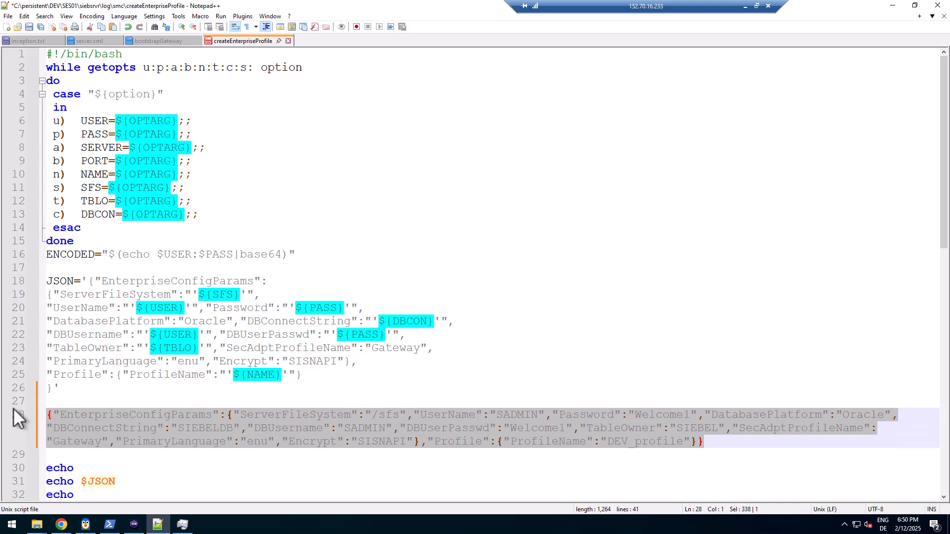
key(BackSpace)
key(BackSpace)
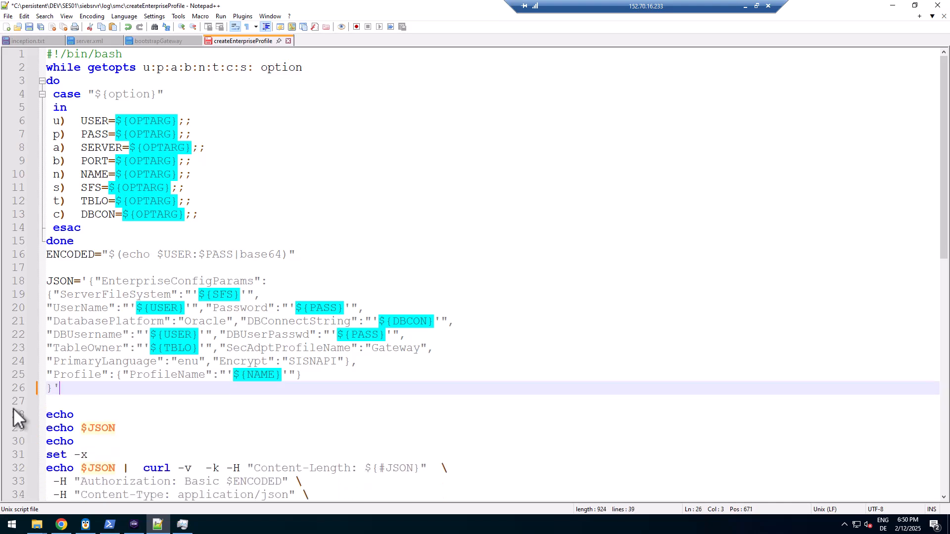
key(alt+Tab)
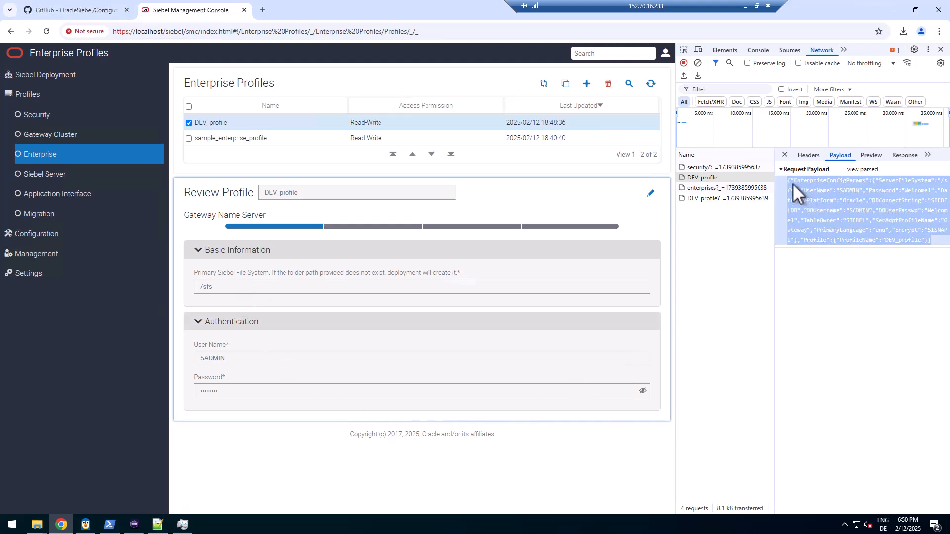
Review DEV_profile's Database Information, Authentication and Security Information pages
click(382, 228)
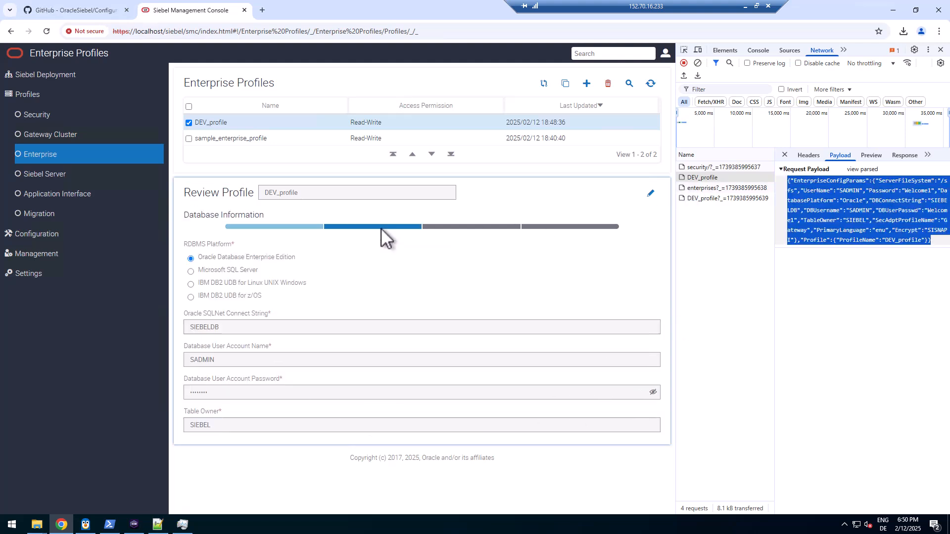
click(460, 225)
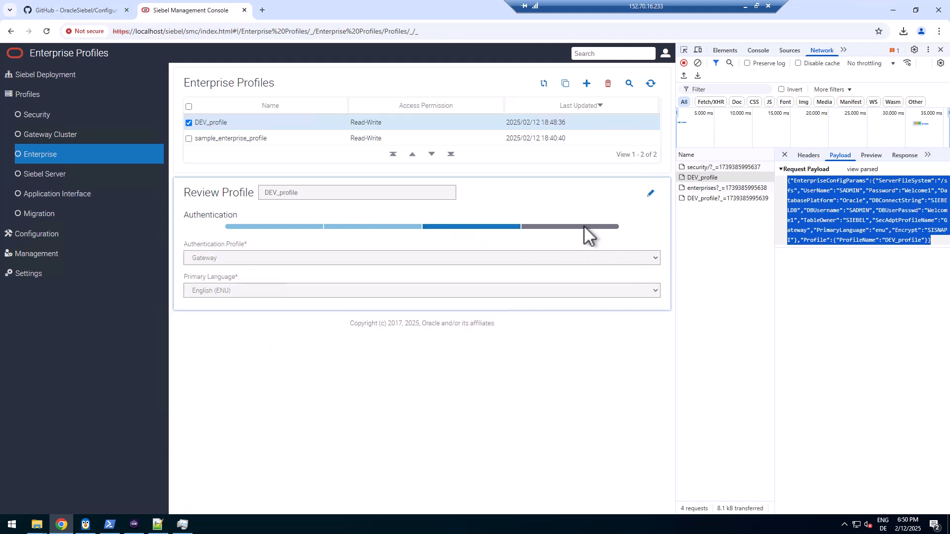
click(581, 226)
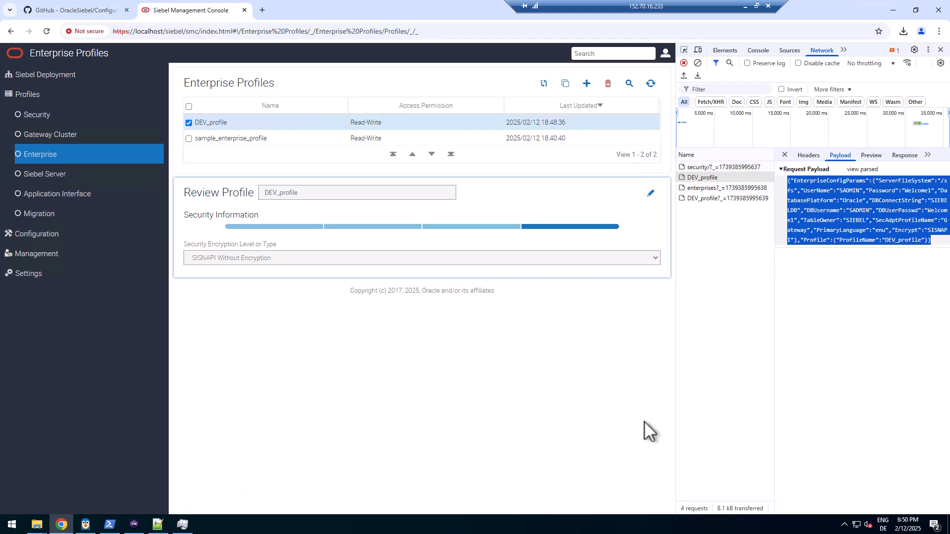
key(alt+Tab)
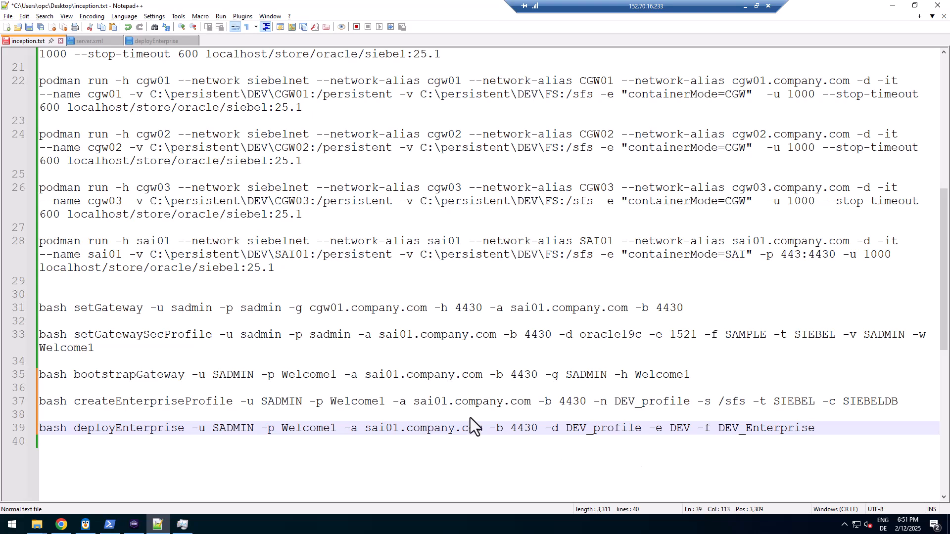
Check deployEnterprise's options and PROFILE, ENTNAME, ENTDESC placement, then select the line 39 command
click(167, 41)
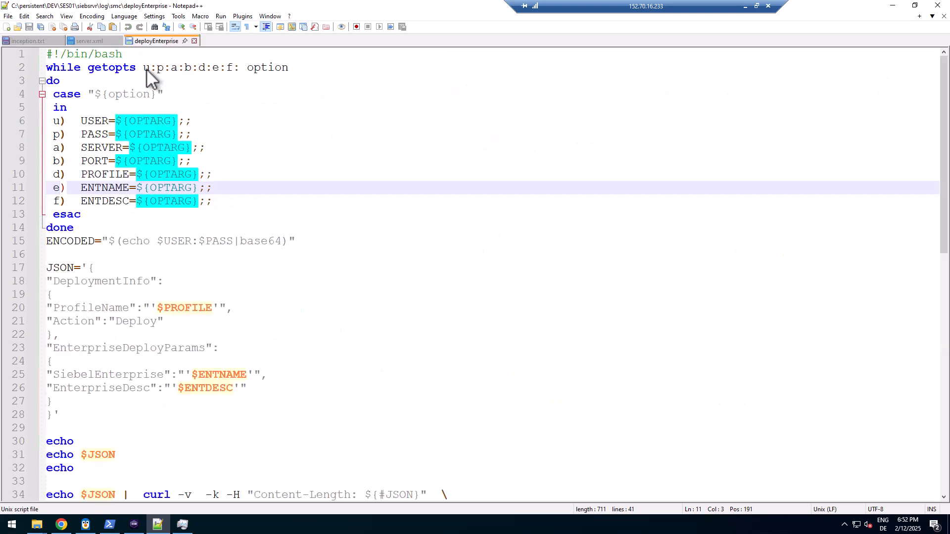
drag(143, 68, 241, 68)
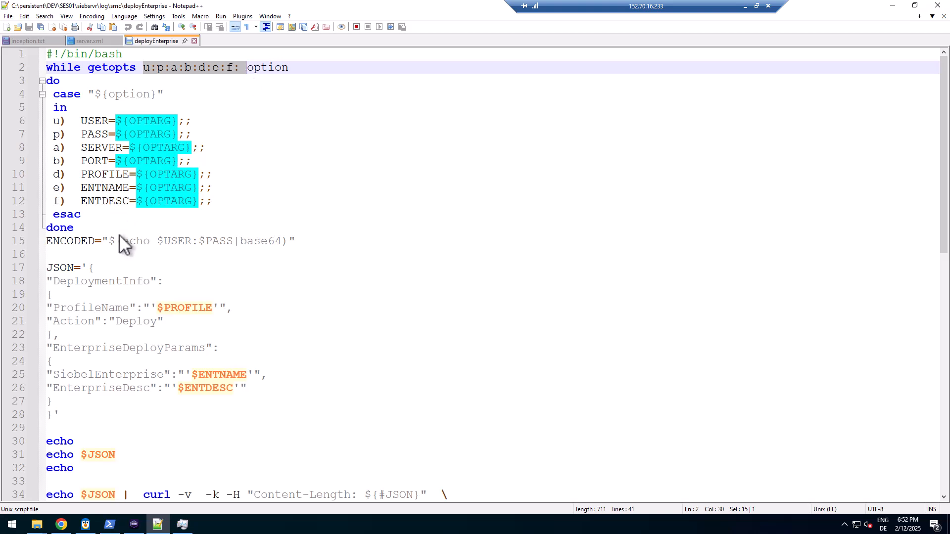
double_click(183, 307)
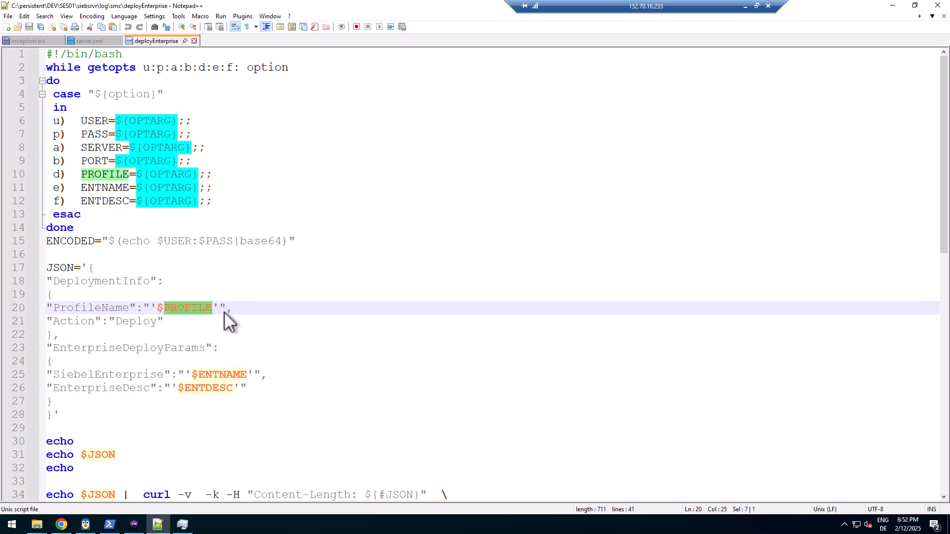
double_click(218, 375)
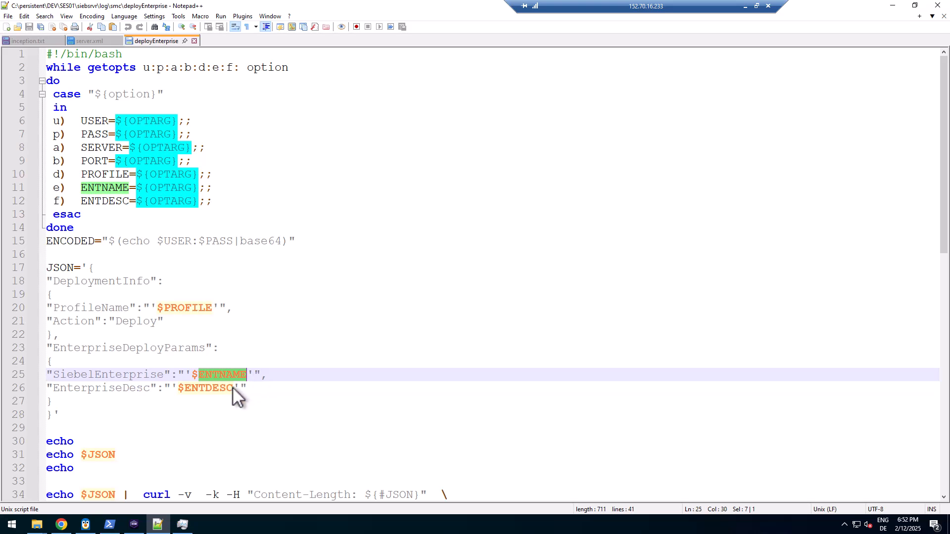
double_click(222, 387)
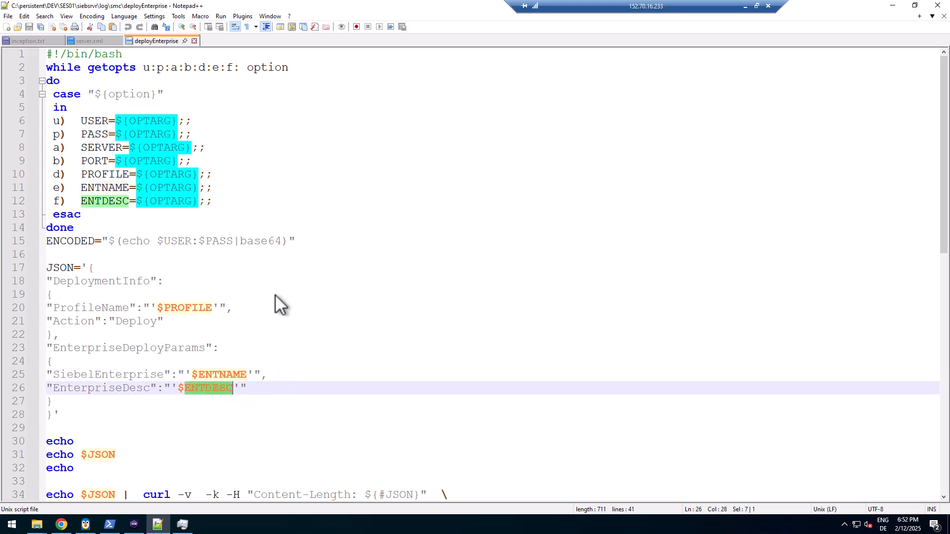
click(29, 38)
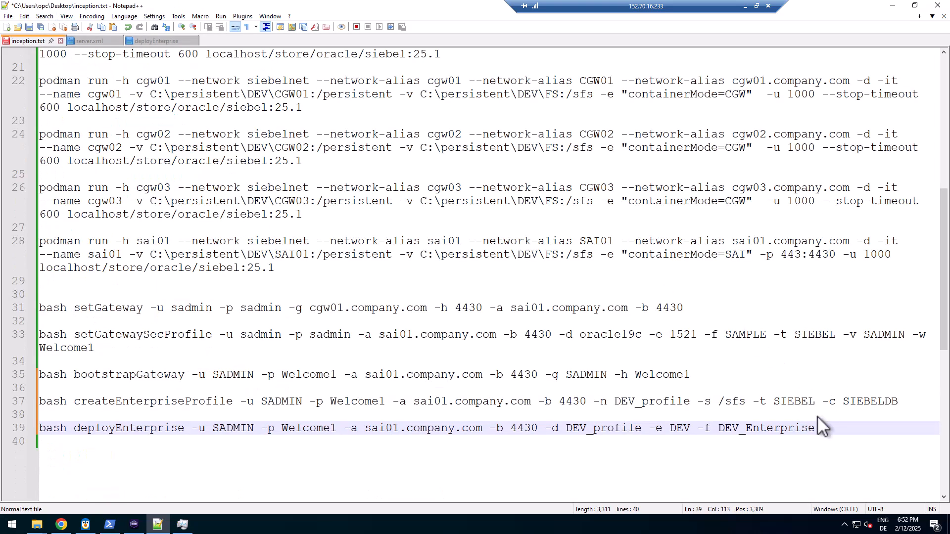
drag(821, 426, 39, 425)
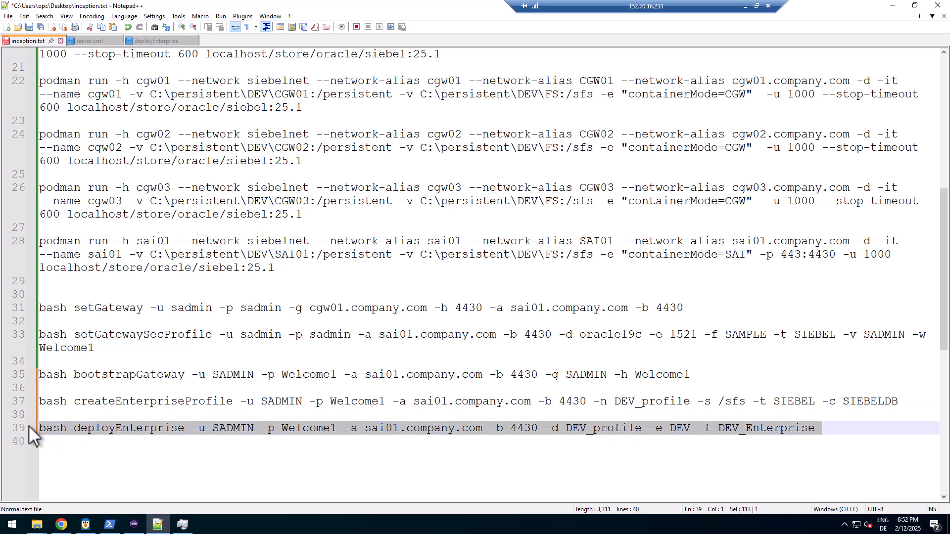
Clear the ses01 terminal and run the pasted deployEnterprise command without its trailing space
click(135, 528)
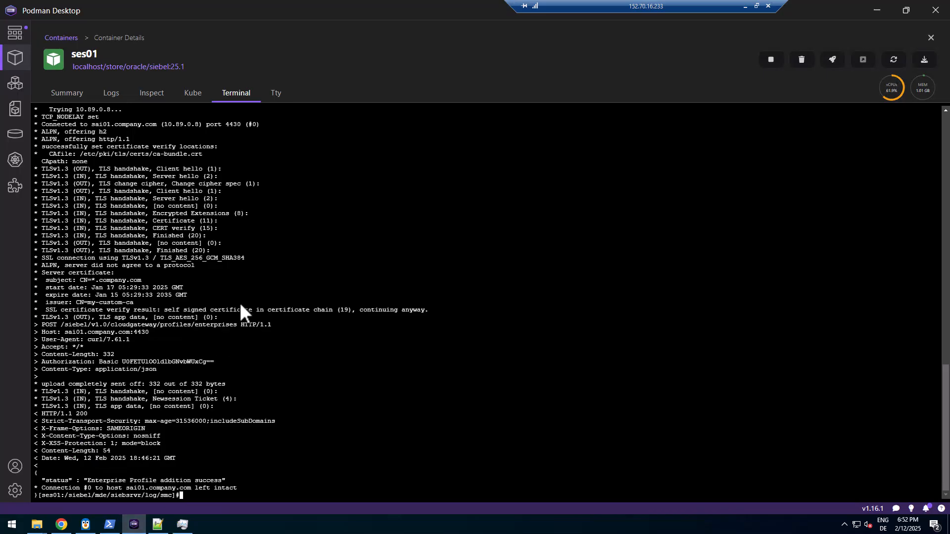
text(clear)
key(Return)
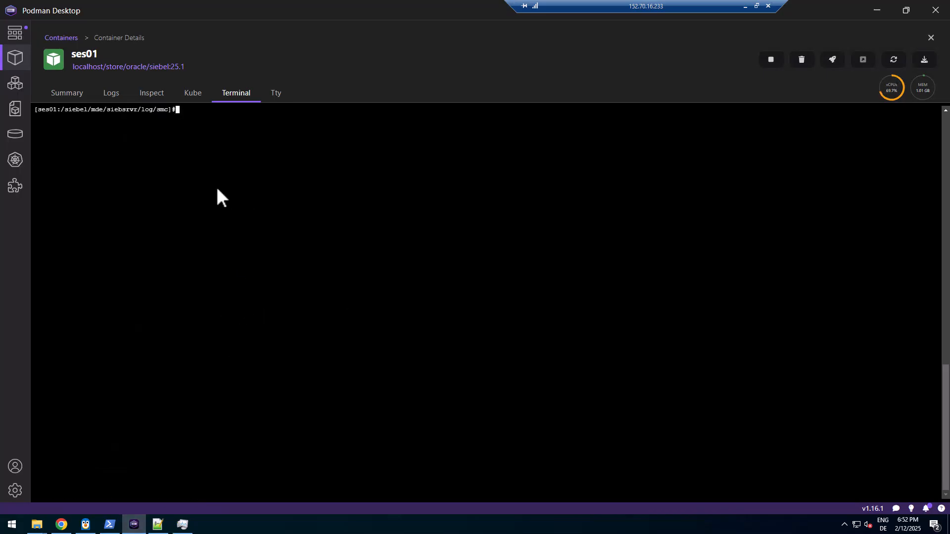
right_click(216, 188)
click(233, 228)
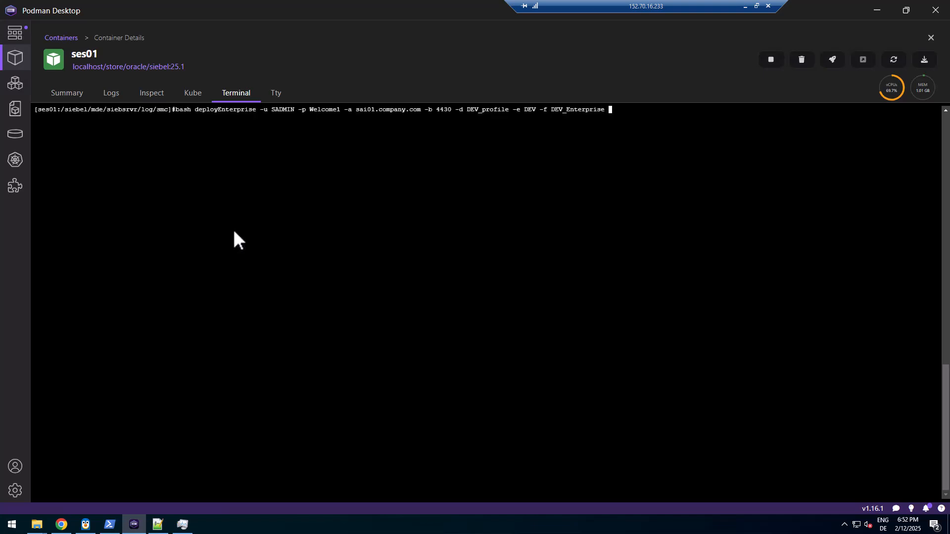
key(BackSpace)
key(Return)
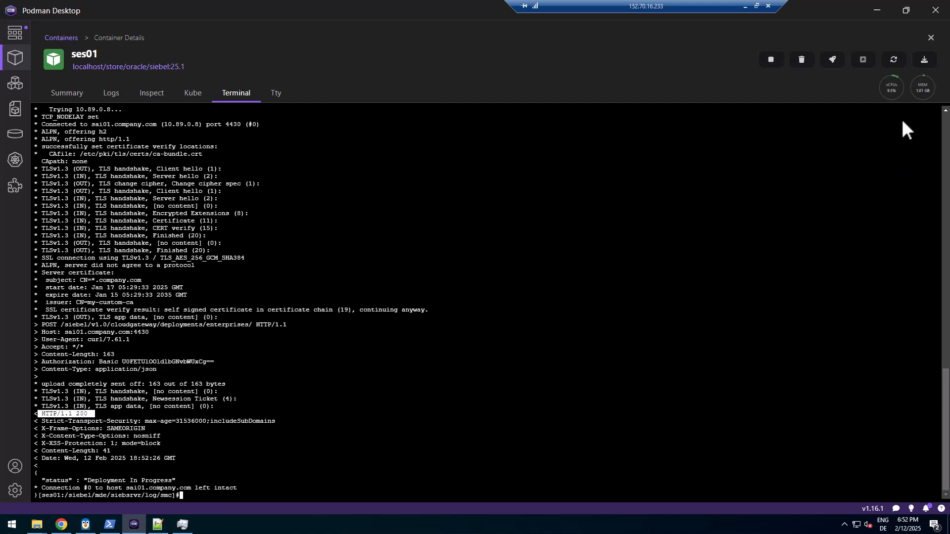
mouse_move(897, 88)
Refresh the Siebel Deployment hierarchy repeatedly until Enterprise - DEV updates
click(62, 526)
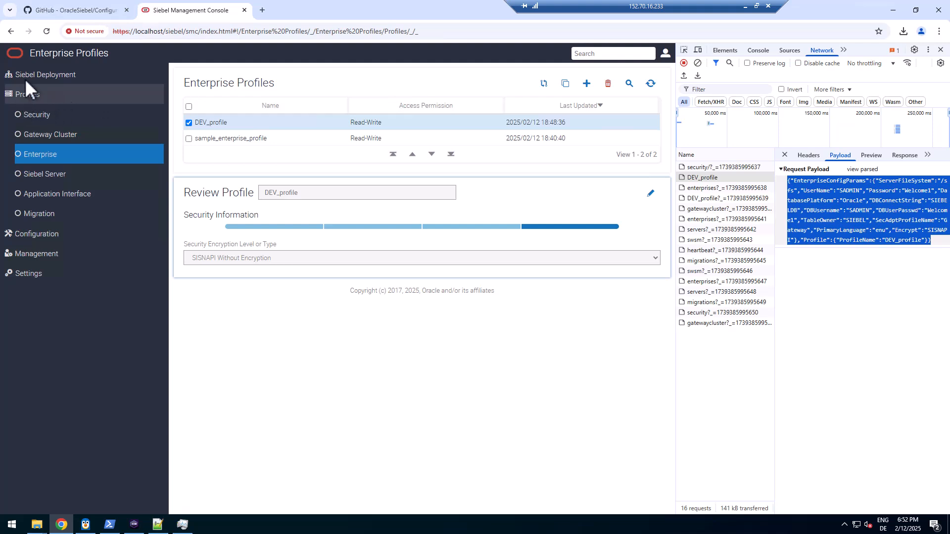
click(28, 75)
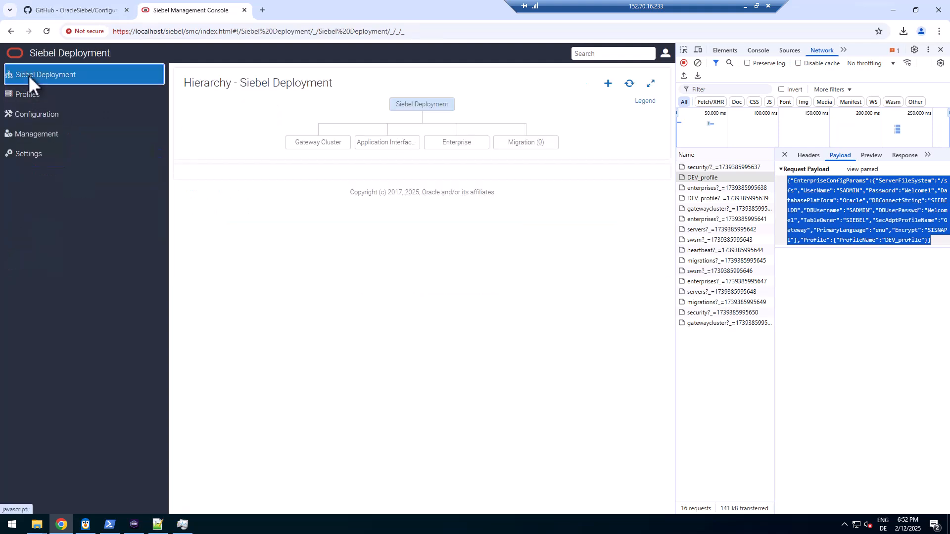
click(629, 82)
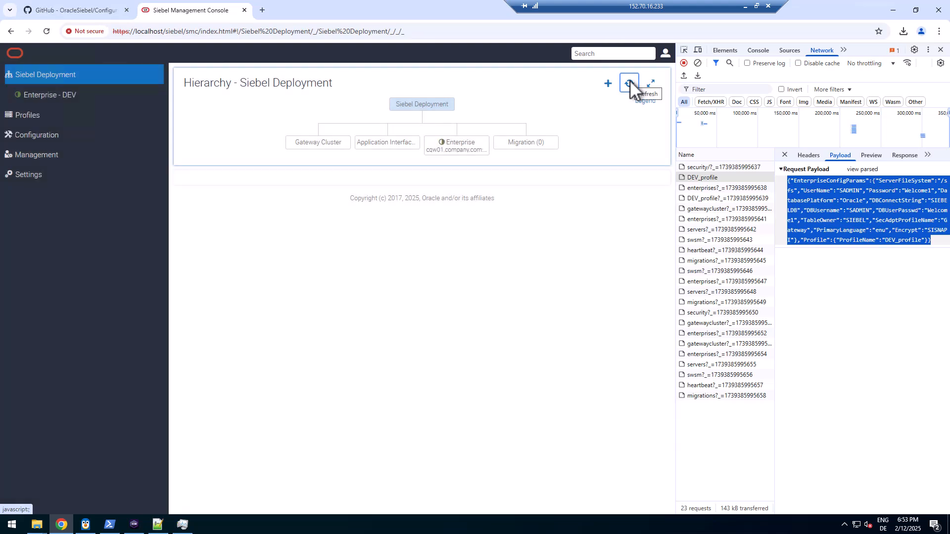
mouse_move(650, 99)
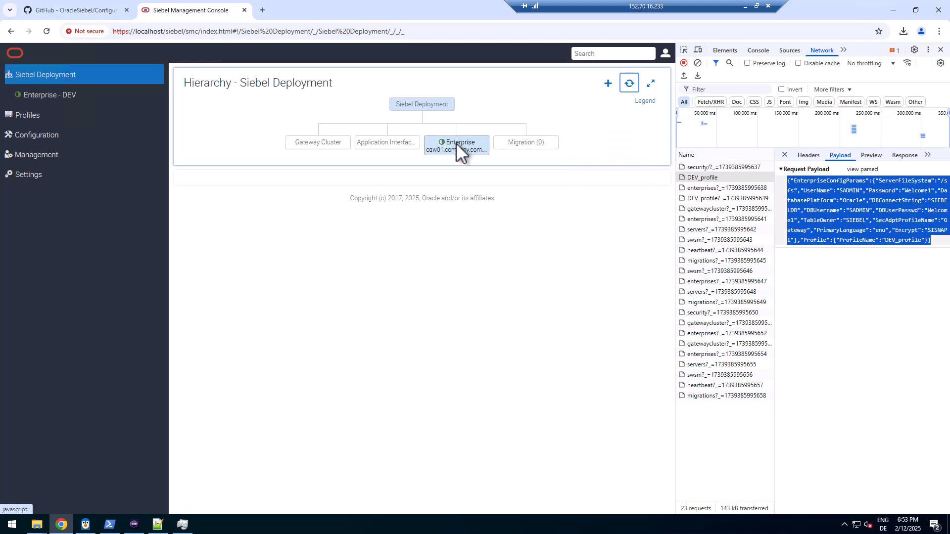
click(629, 83)
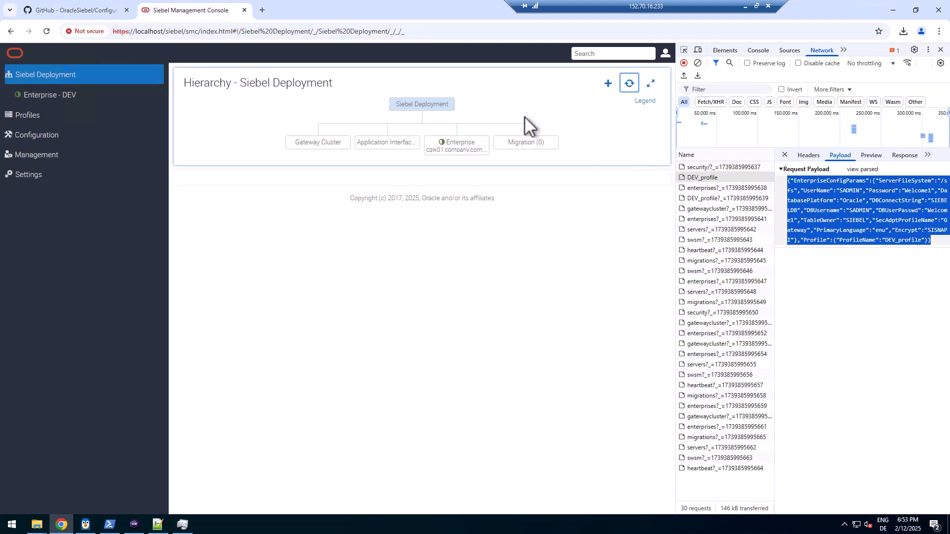
click(631, 82)
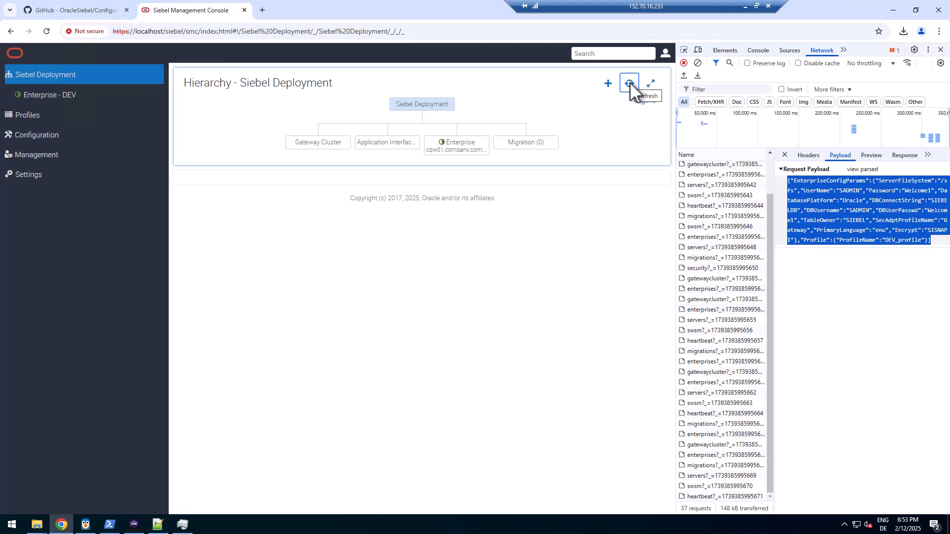
Close the developer tools and check the Legend to confirm the green dot means Deployed
key(F12)
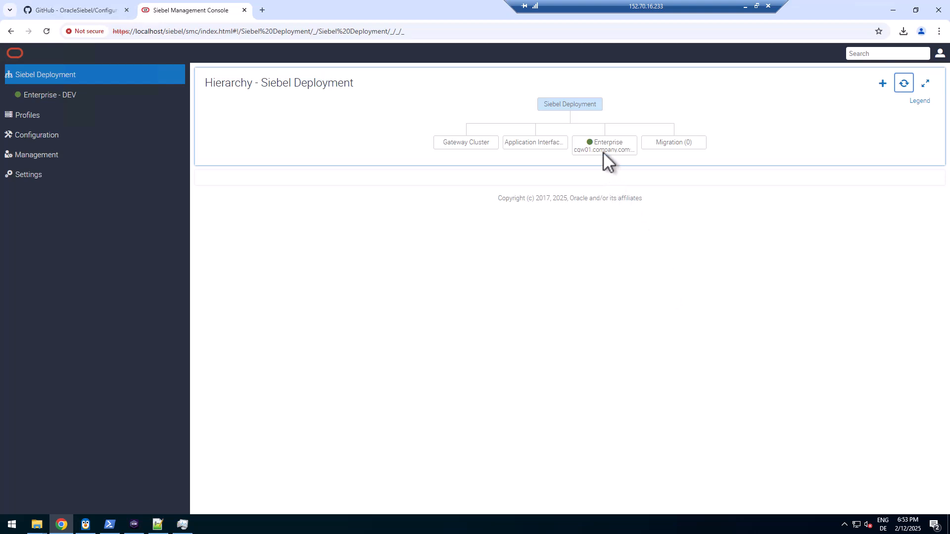
click(915, 102)
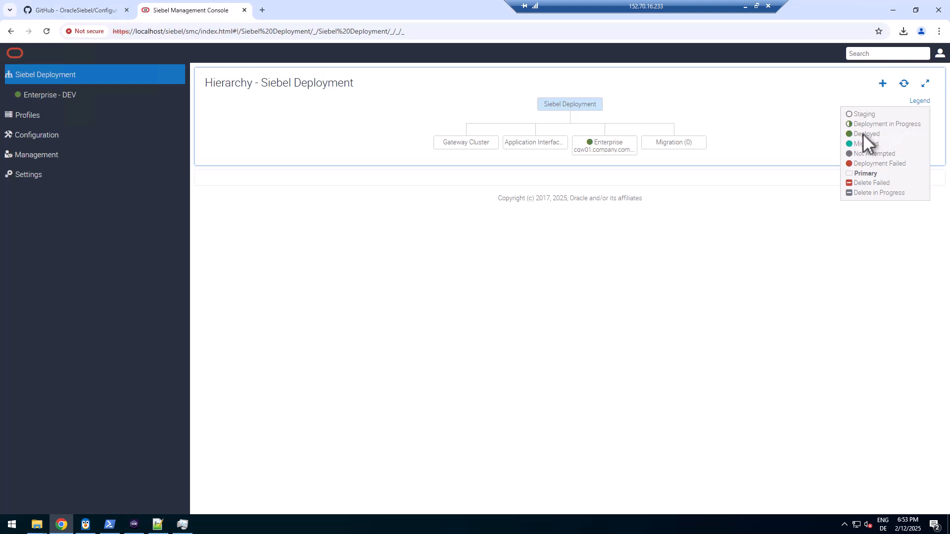
click(765, 135)
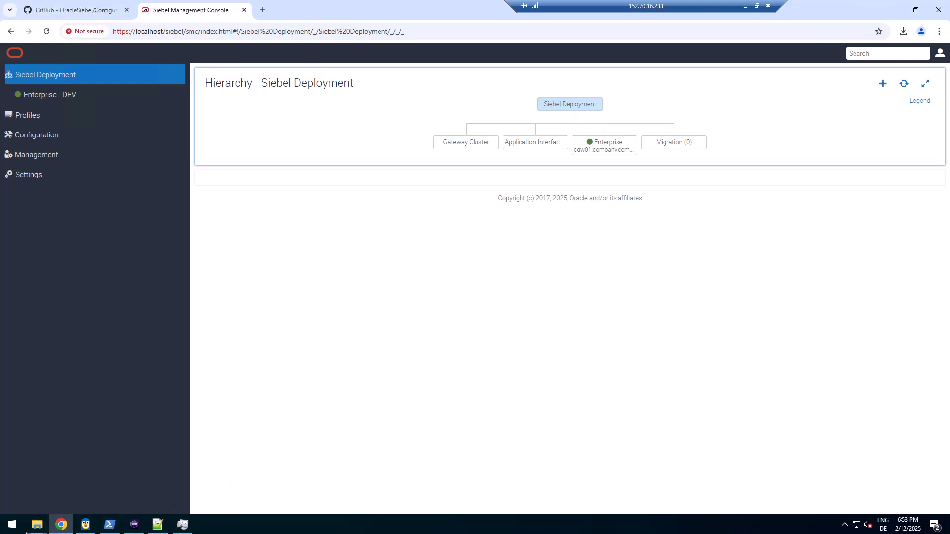
mouse_move(36, 528)
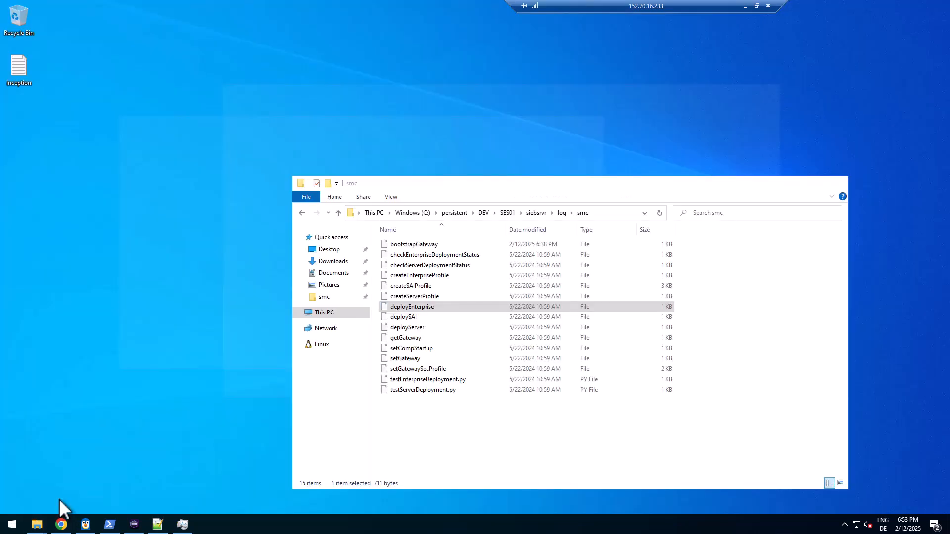
click(60, 499)
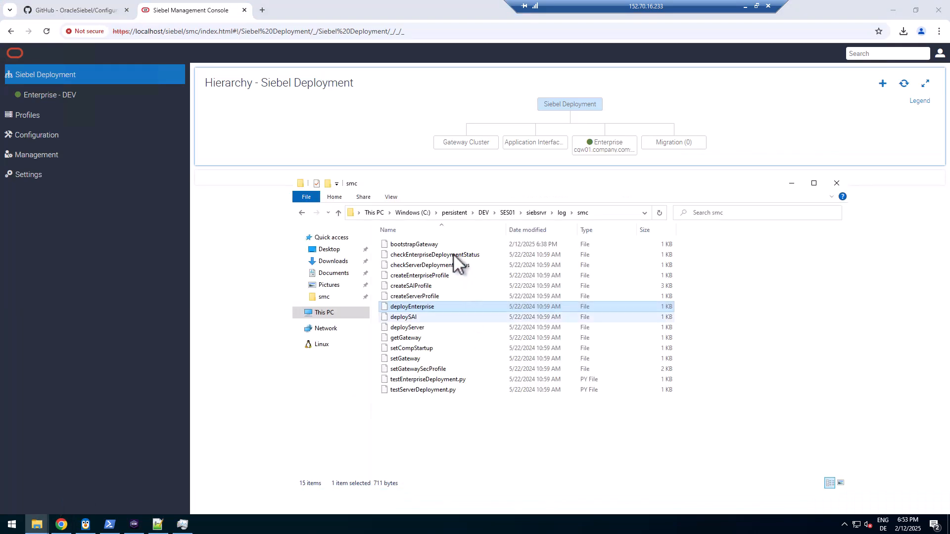
click(497, 214)
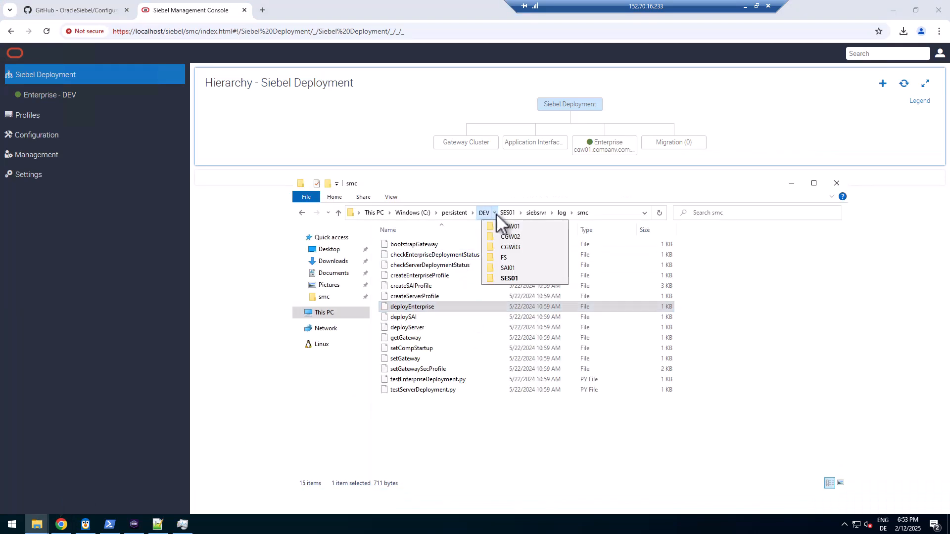
click(504, 257)
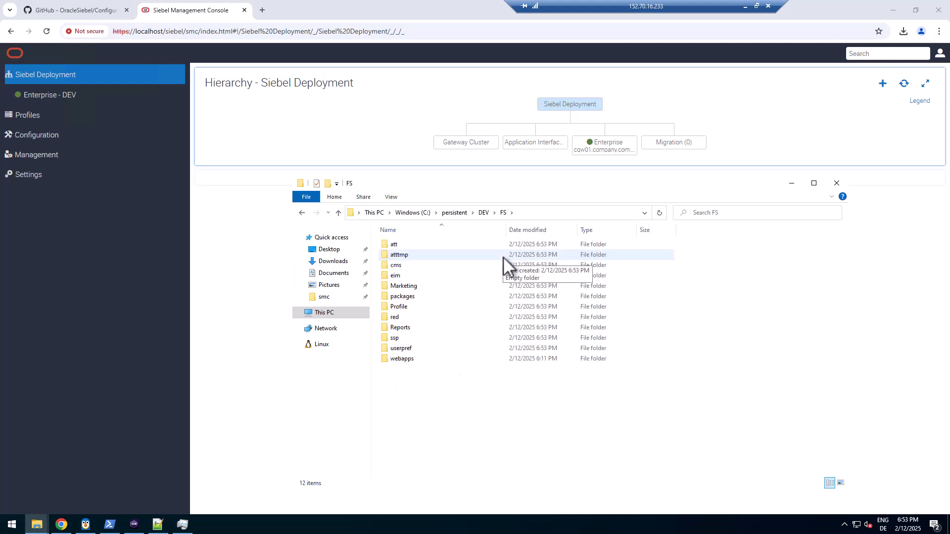
click(413, 244)
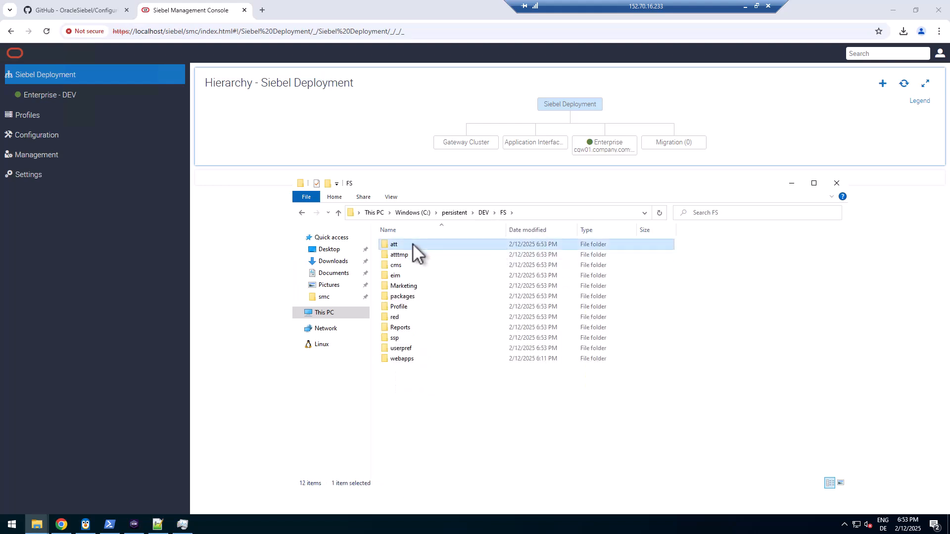
shift+click(402, 349)
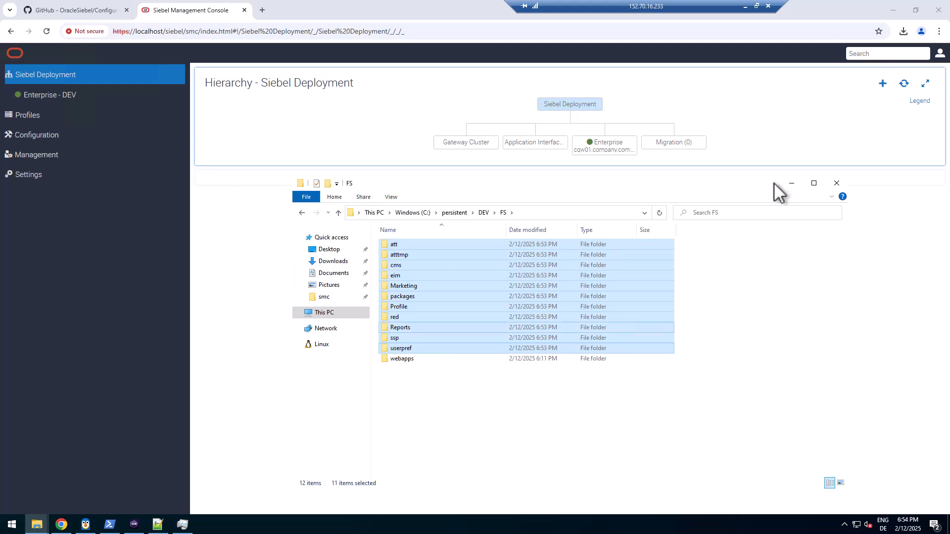
click(783, 129)
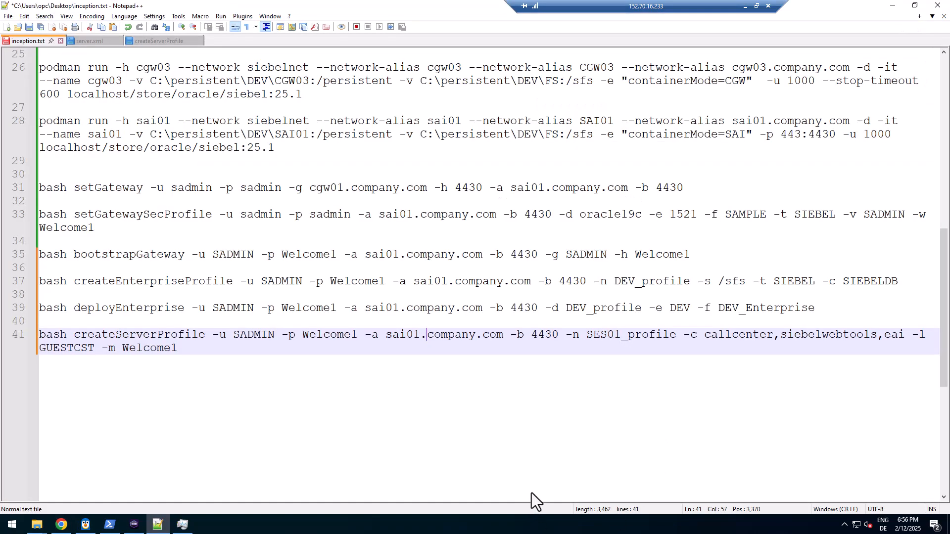
Go over line 41's createServerProfile connection arguments, SES01_profile name and callcenter,siebelwebtools,eai components
double_click(97, 337)
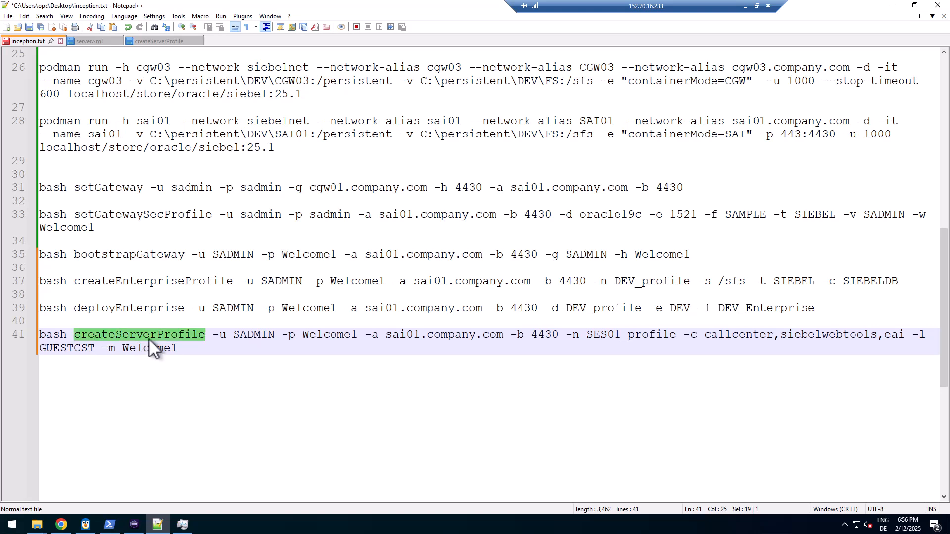
drag(213, 335, 562, 335)
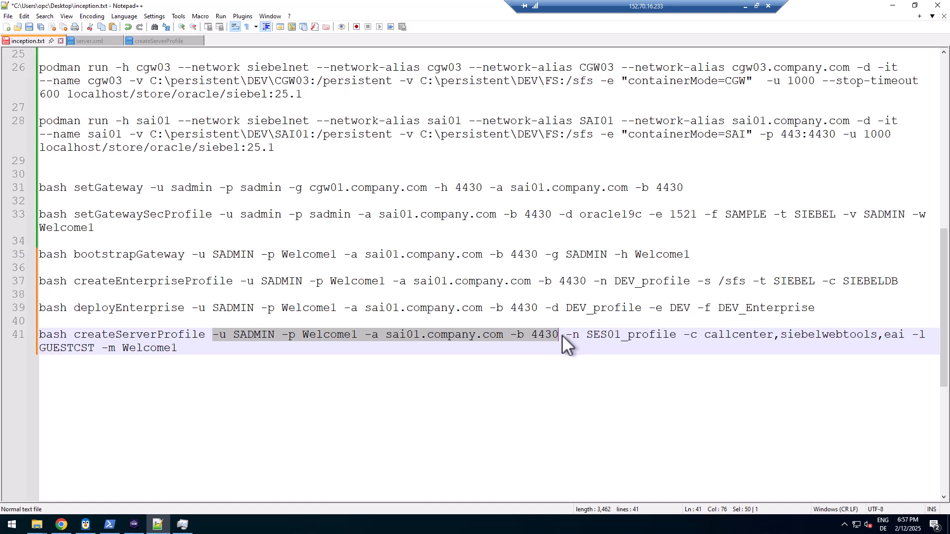
drag(569, 337, 897, 337)
double_click(749, 335)
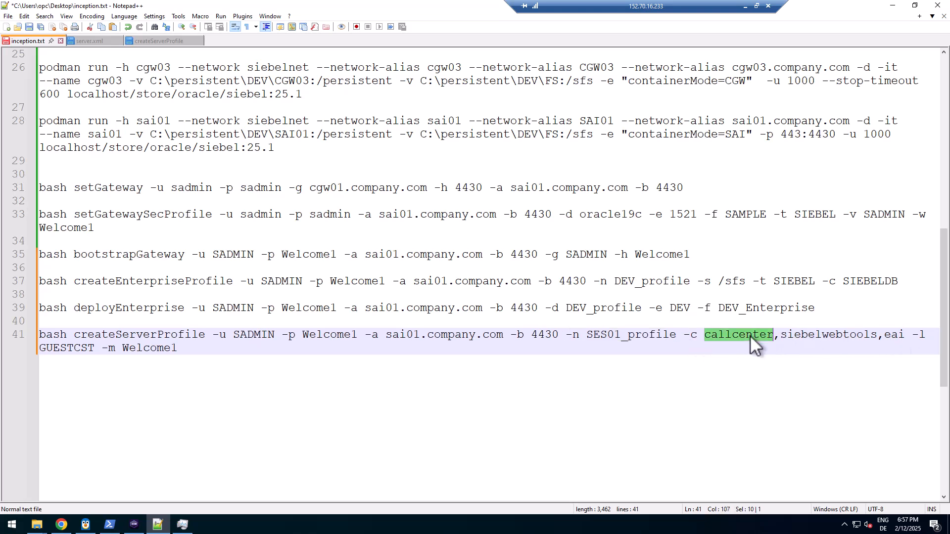
drag(750, 334, 842, 333)
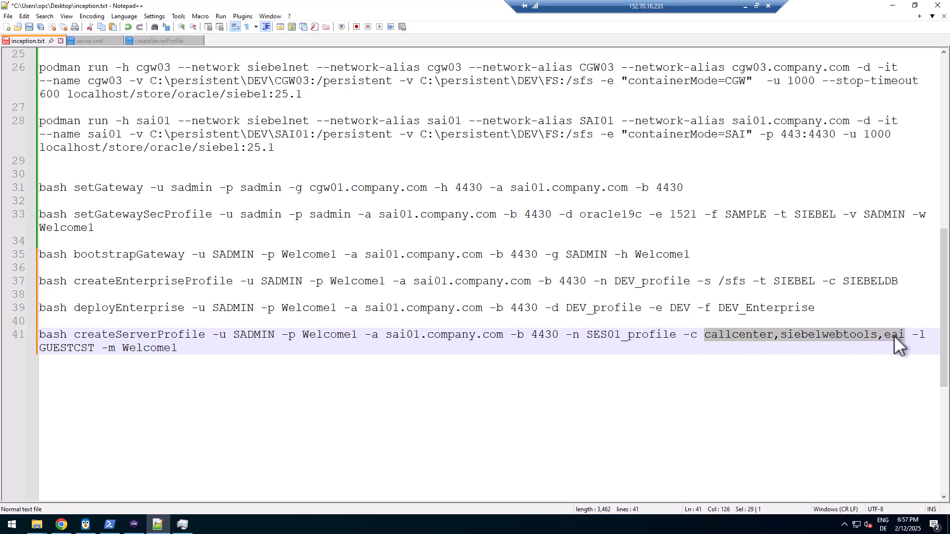
click(61, 526)
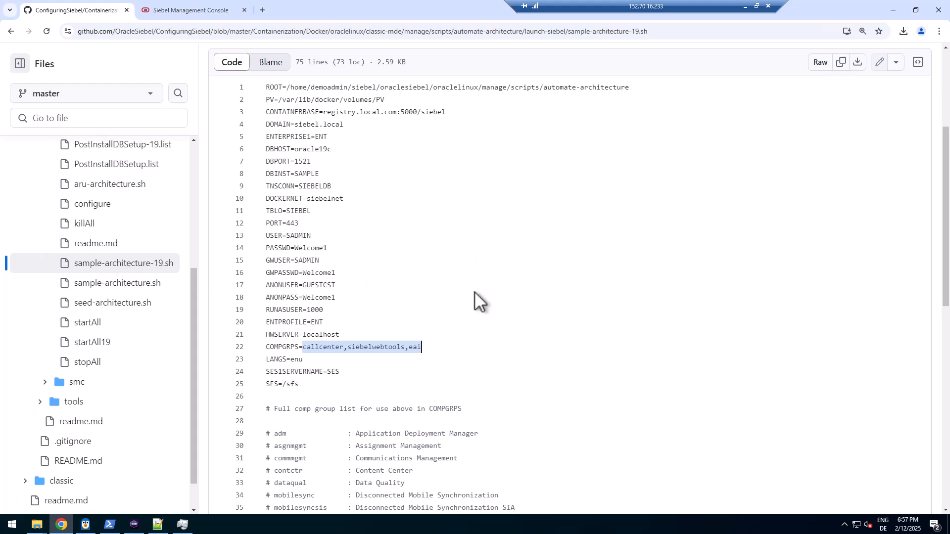
scroll(474, 292, down, 1)
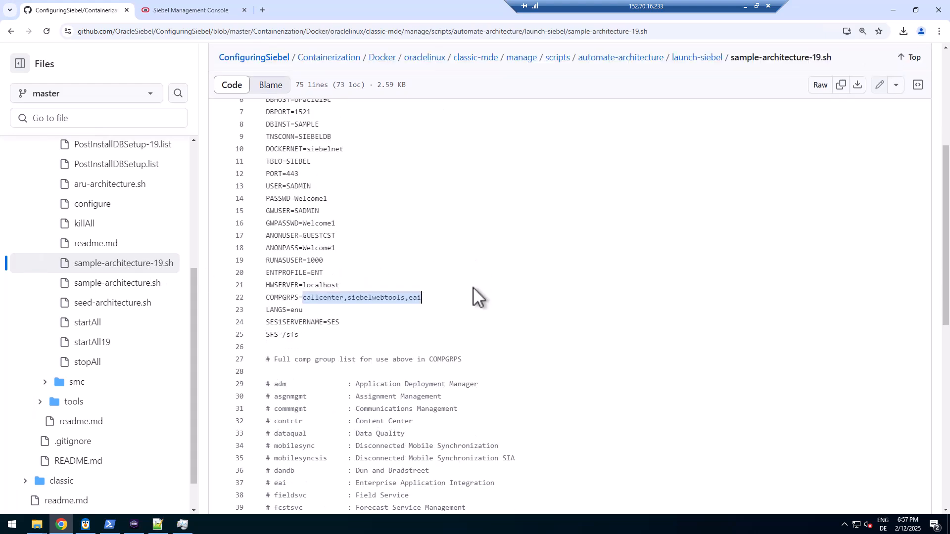
scroll(385, 301, down, 3)
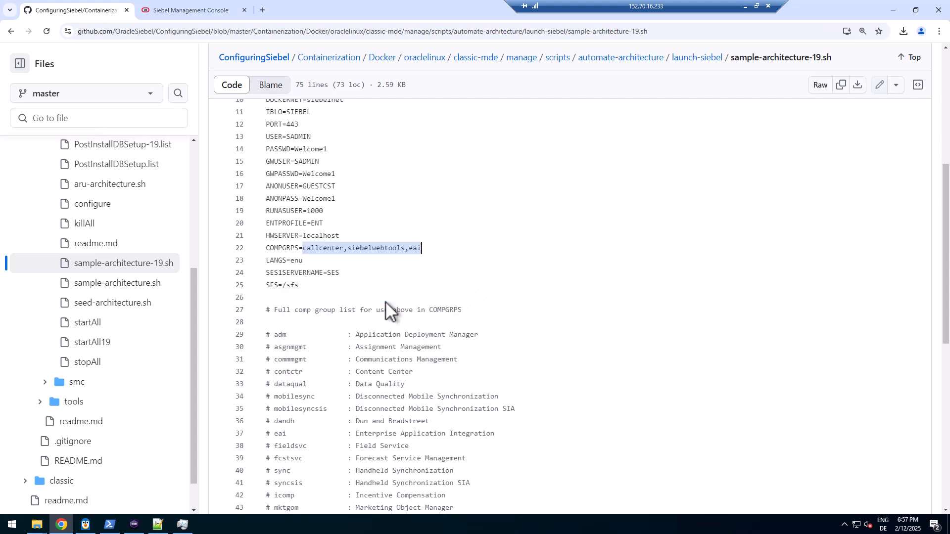
scroll(385, 301, down, 2)
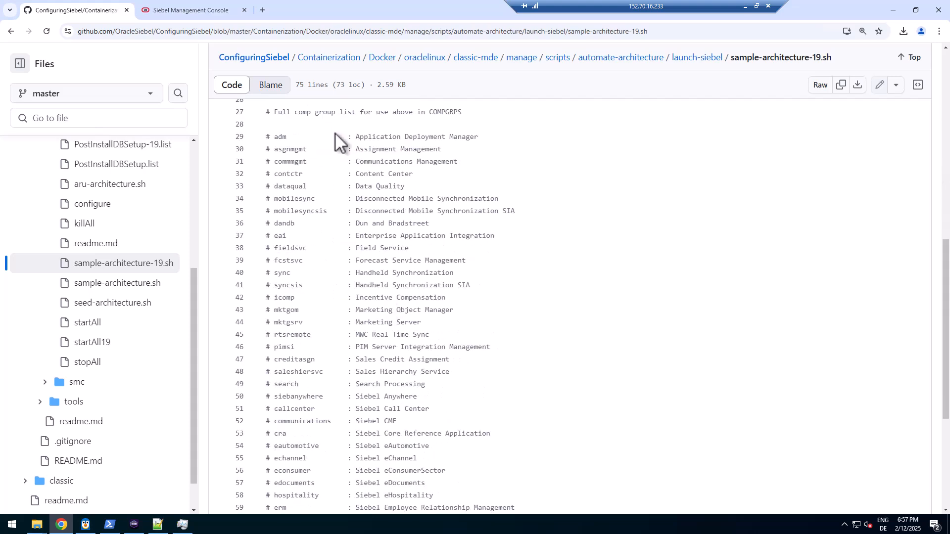
double_click(279, 141)
click(283, 152)
scroll(296, 257, down, 5)
scroll(296, 257, up, 5)
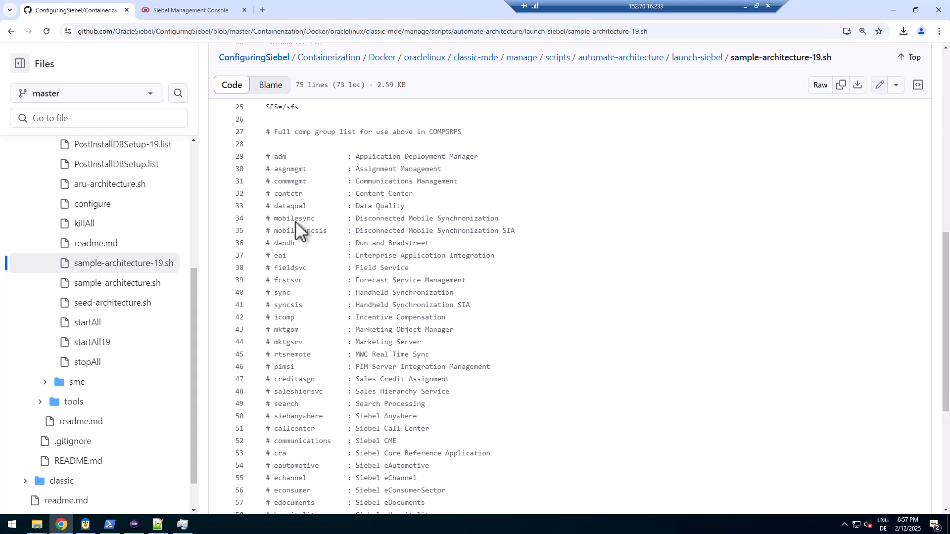
scroll(298, 215, up, 4)
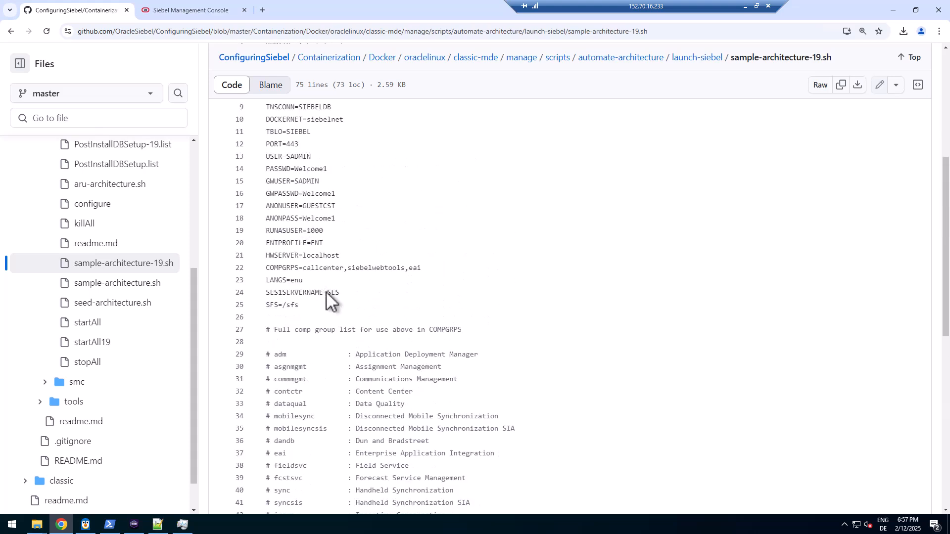
double_click(323, 267)
drag(334, 268, 437, 265)
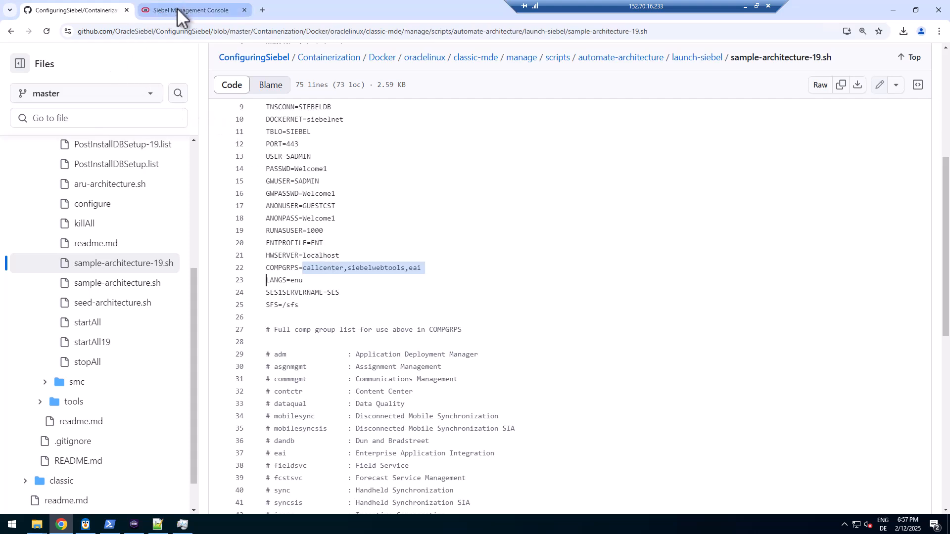
Compare the createServerProfile script's option lines 7–13 with line 41's full command
click(160, 526)
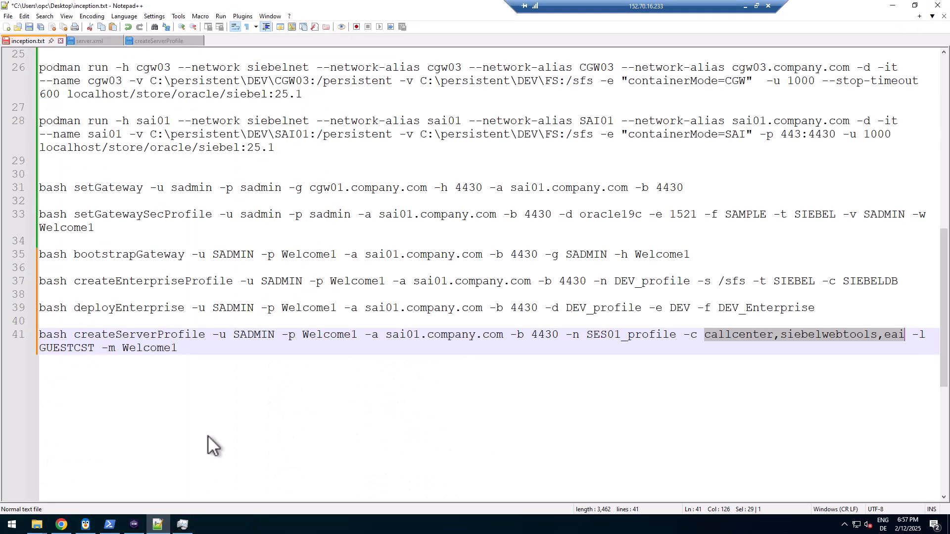
drag(28, 355, 160, 348)
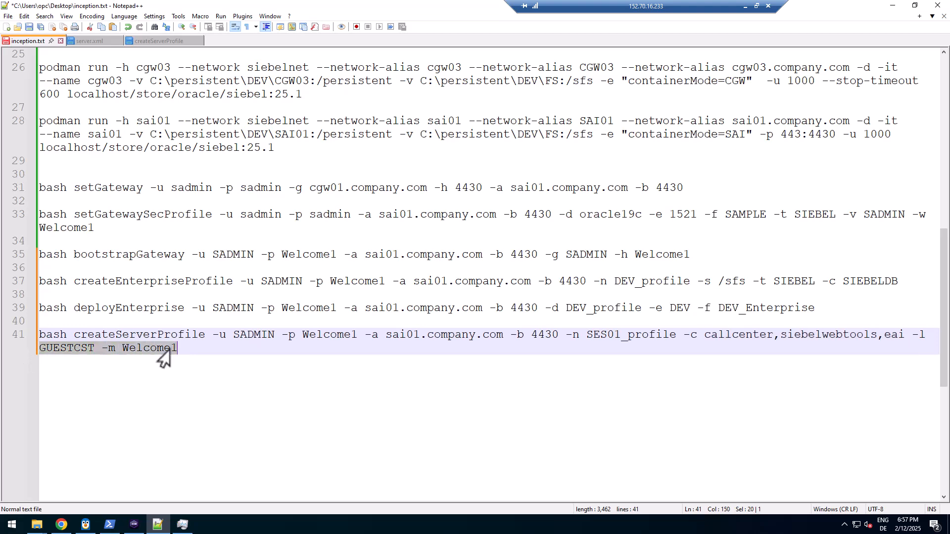
click(166, 41)
drag(224, 174, 85, 94)
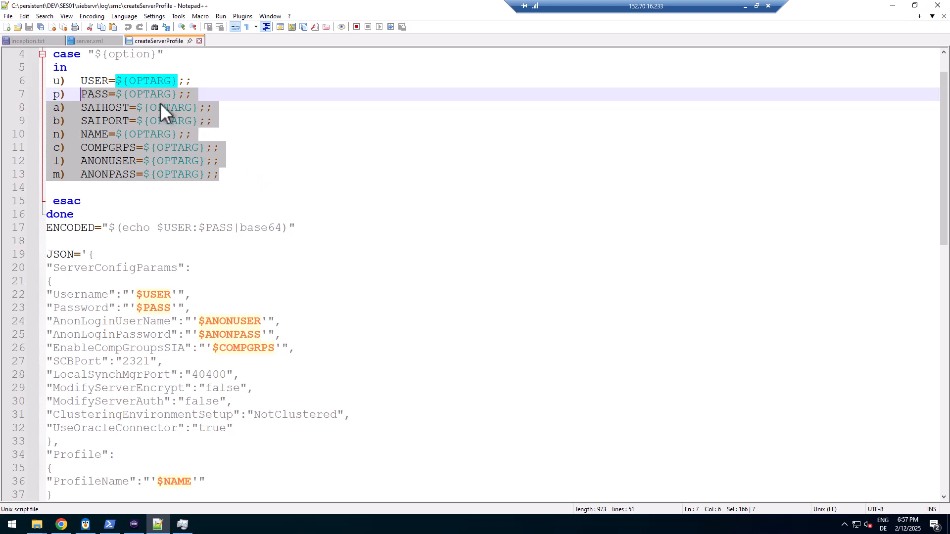
click(28, 42)
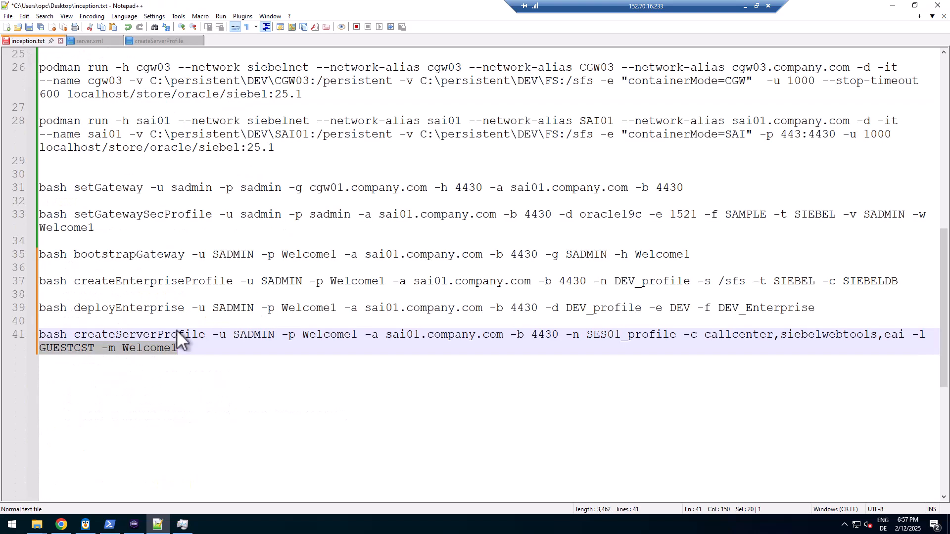
drag(180, 348, 31, 337)
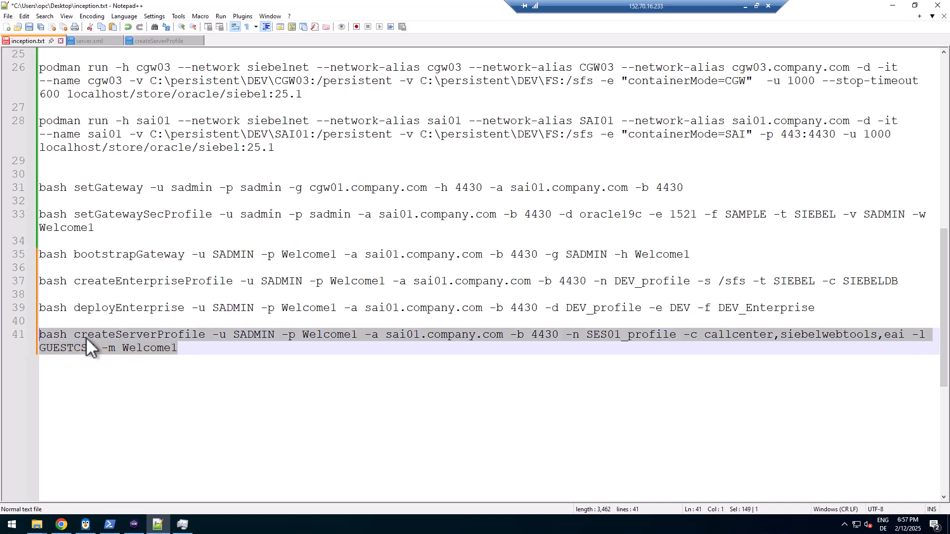
Clear the ses01 terminal, paste and run the server-profile curl POST, and confirm HTTP 200
click(134, 525)
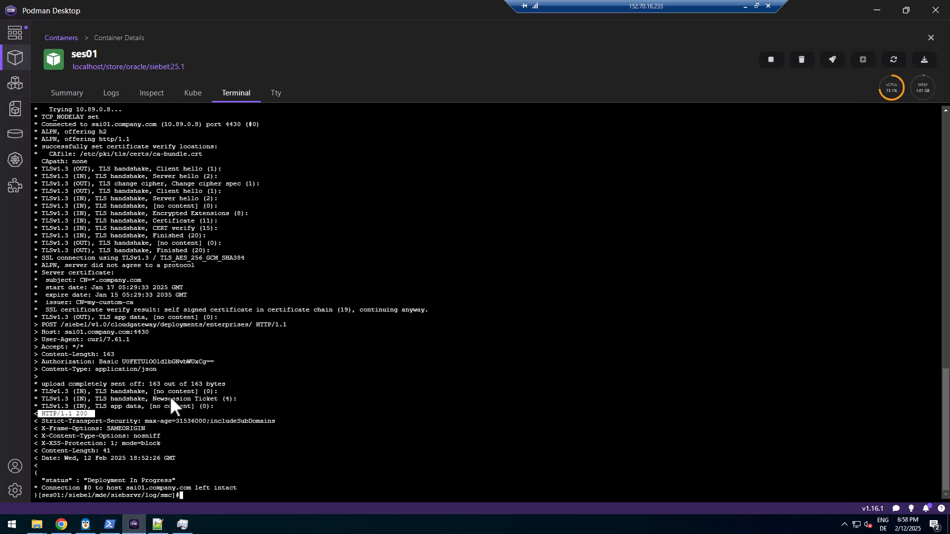
text(clear)
key(Return)
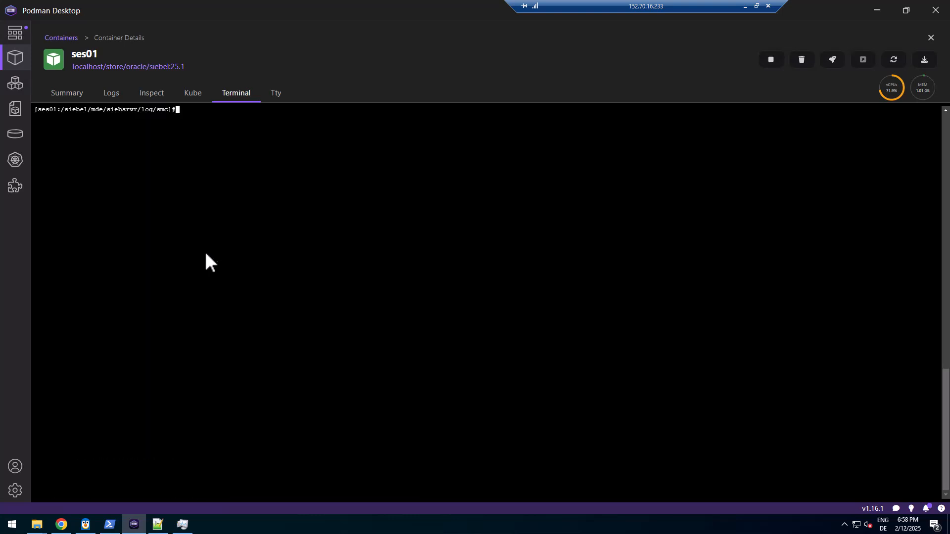
right_click(205, 253)
click(223, 292)
key(Return)
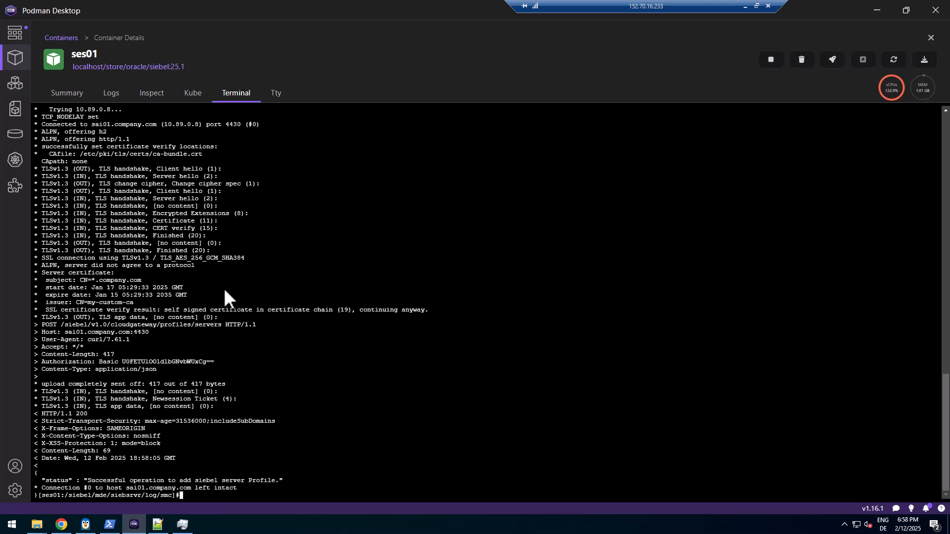
drag(94, 408, 45, 410)
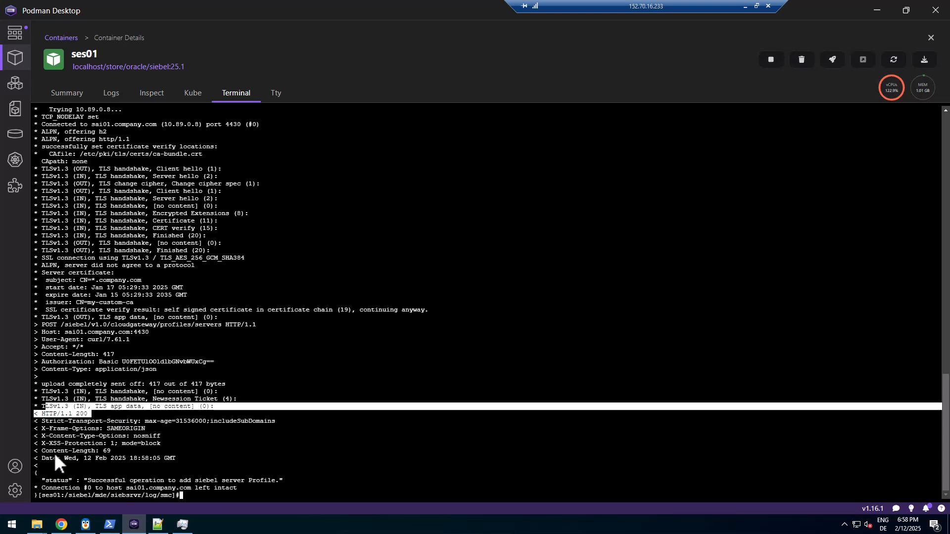
click(61, 524)
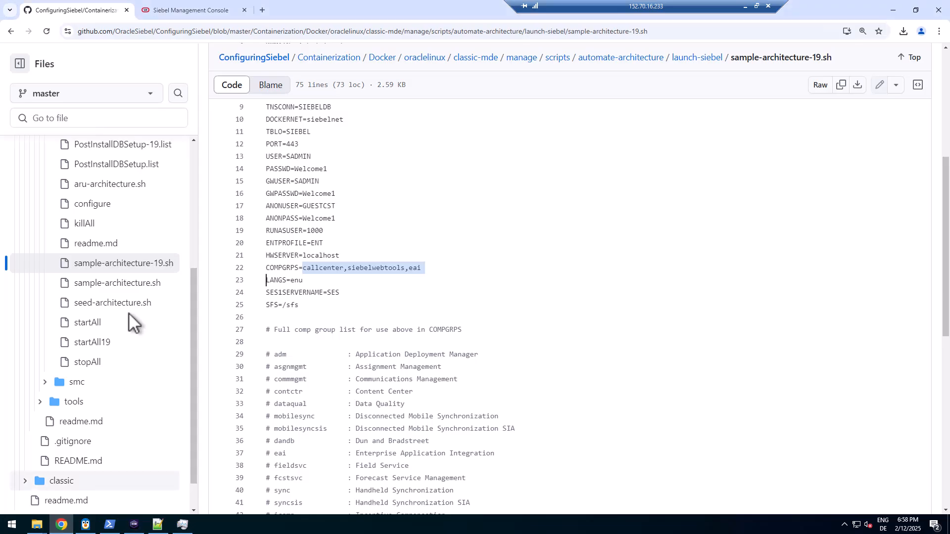
Open SES01_profile under Siebel Server profiles and check its password fields
click(188, 10)
click(22, 112)
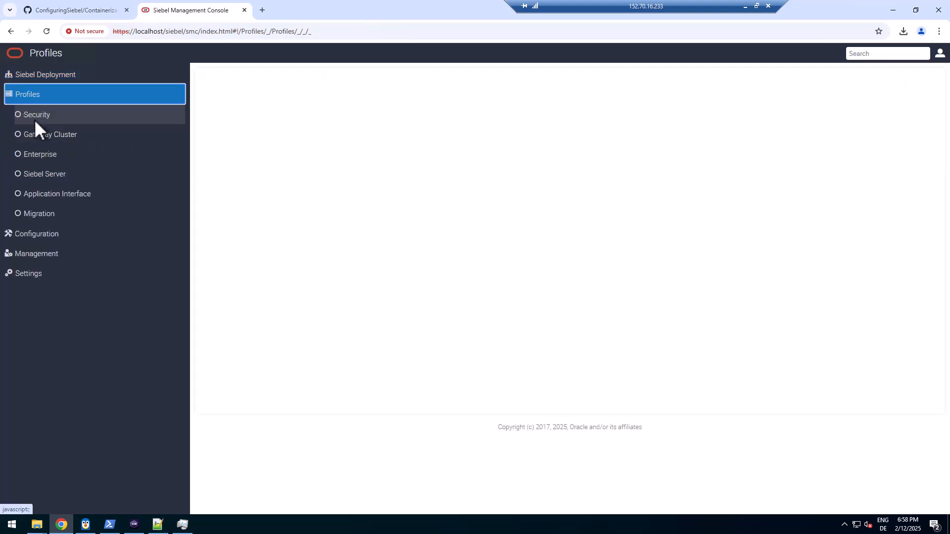
click(43, 177)
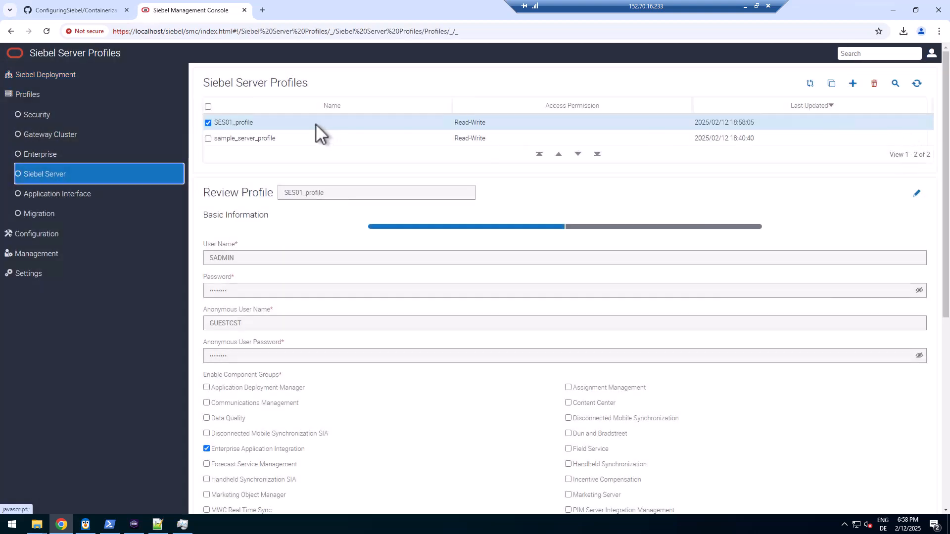
click(286, 124)
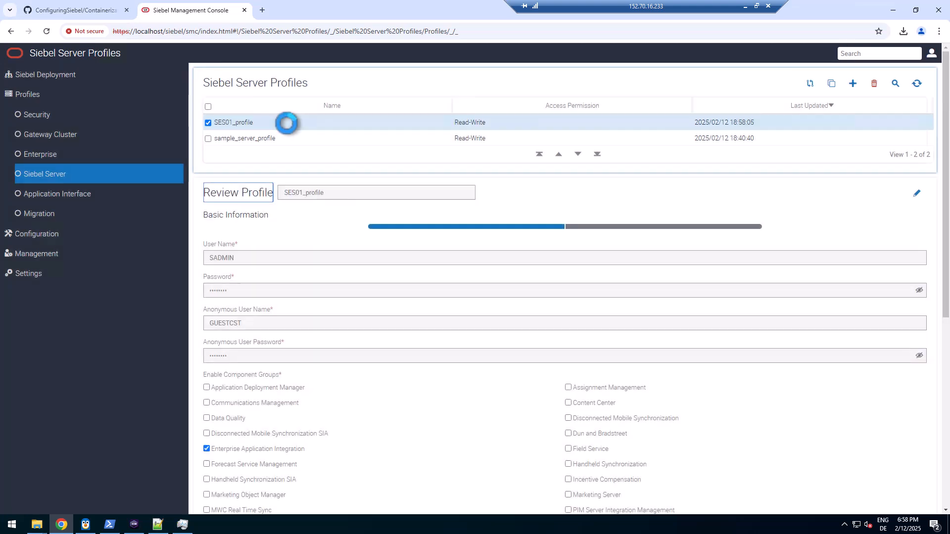
click(919, 292)
click(919, 292)
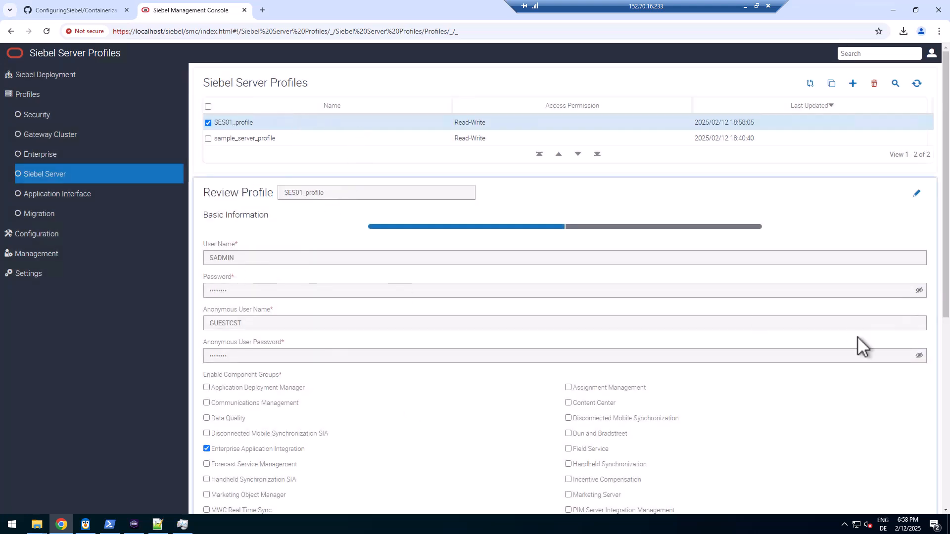
click(919, 356)
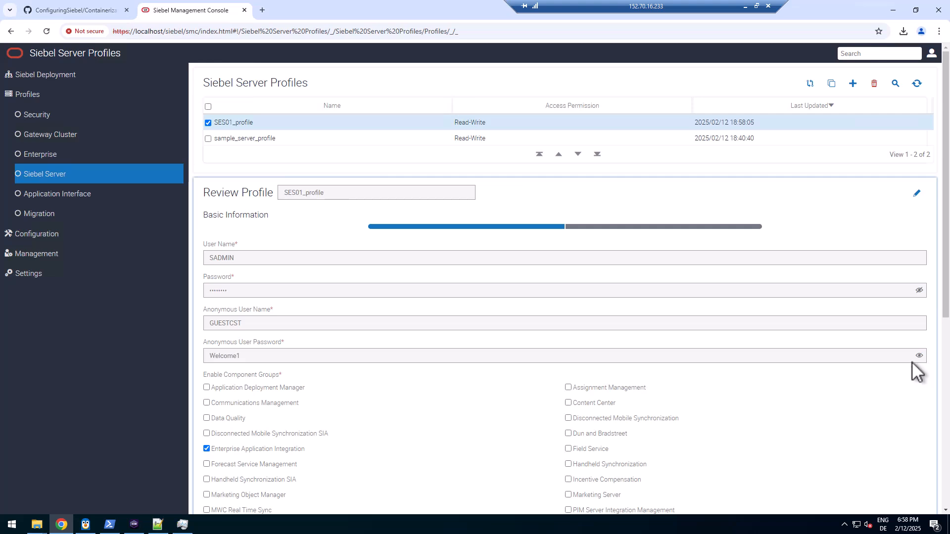
click(919, 290)
Edit SES01_profile, retype its password, and submit it, dismissing the browser password warning
click(916, 193)
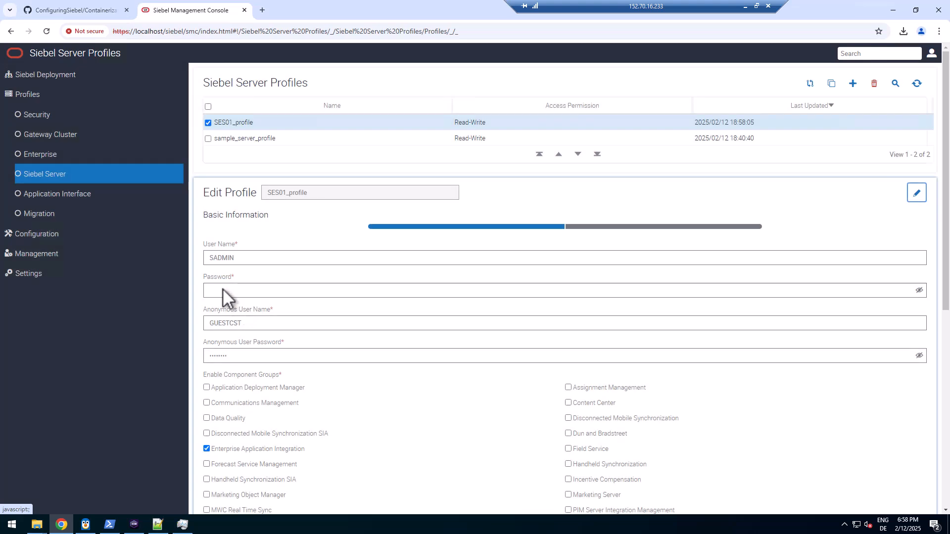
click(223, 290)
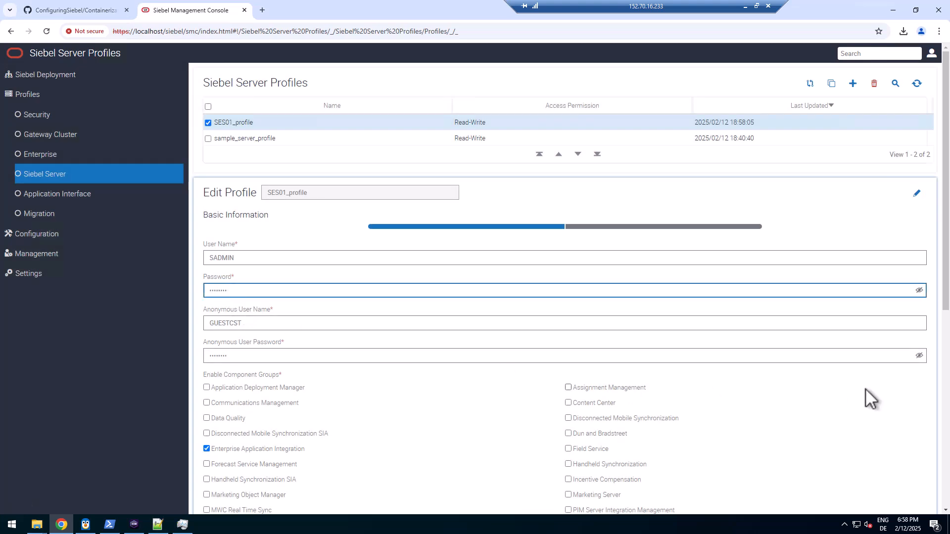
scroll(848, 435, down, 4)
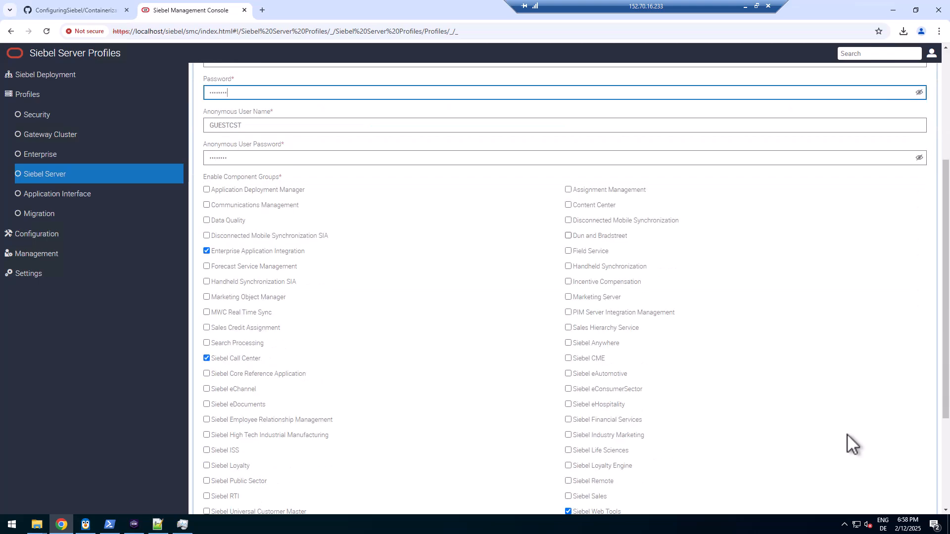
scroll(848, 435, down, 2)
scroll(535, 420, down, 2)
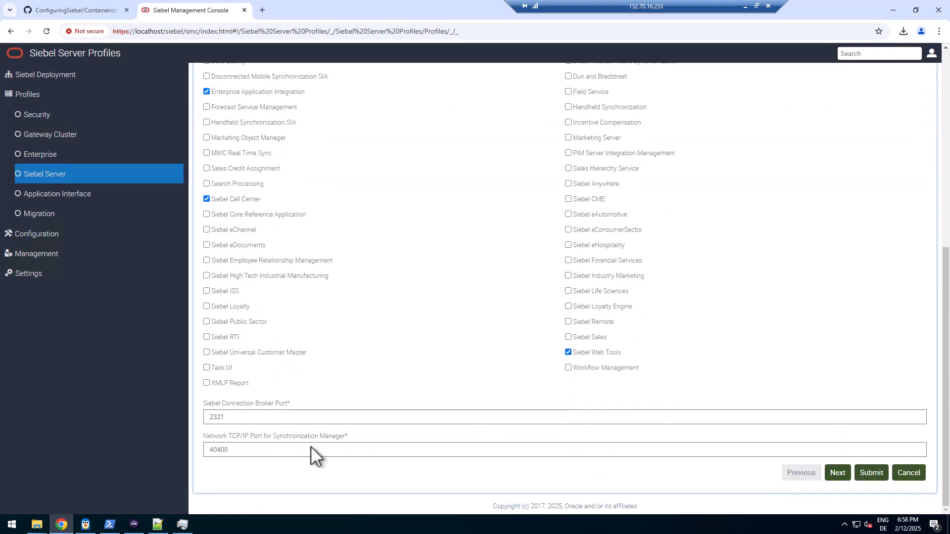
click(874, 474)
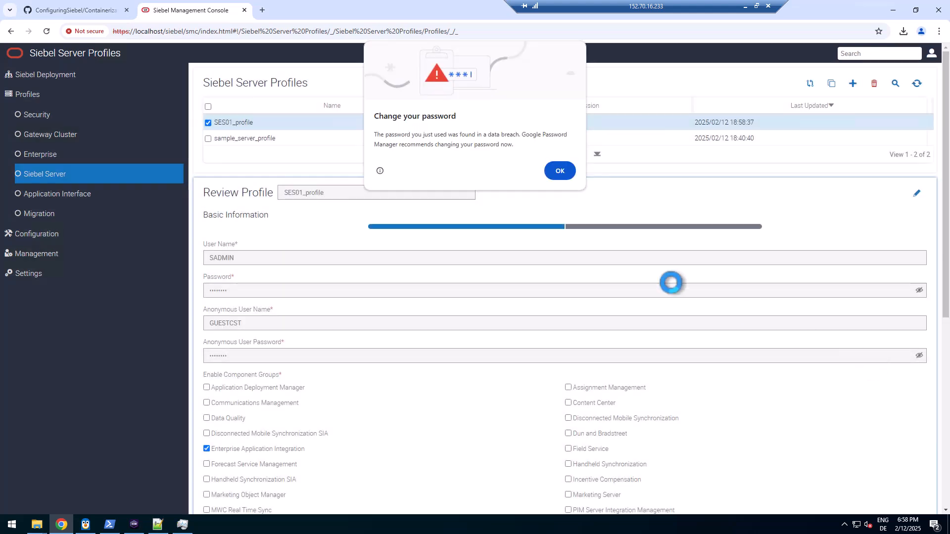
click(562, 173)
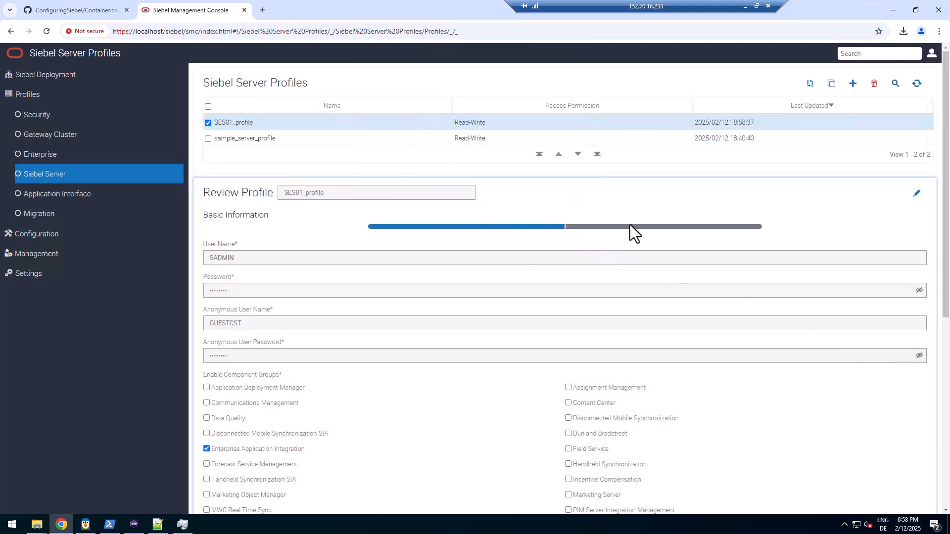
Review the profile's enhanced settings and basic information
click(664, 227)
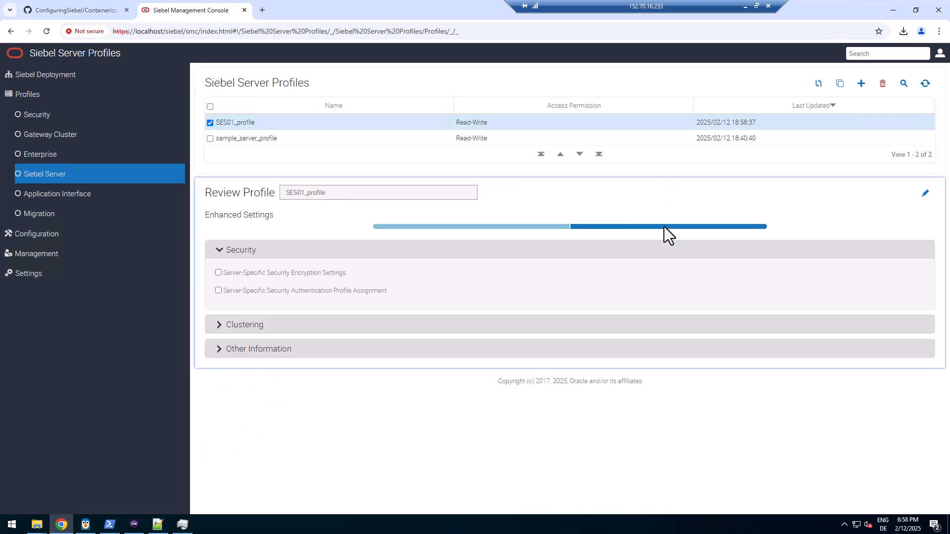
click(477, 227)
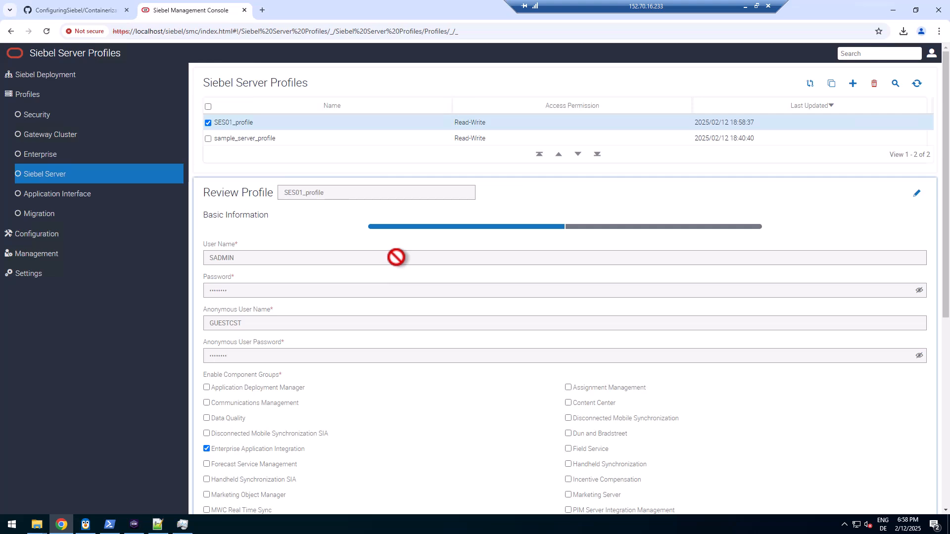
mouse_move(396, 257)
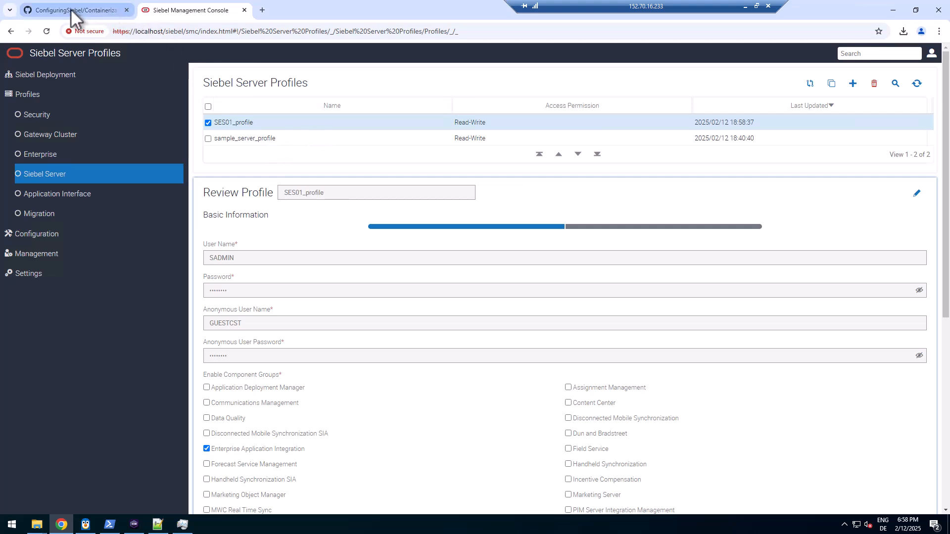
mouse_move(73, 18)
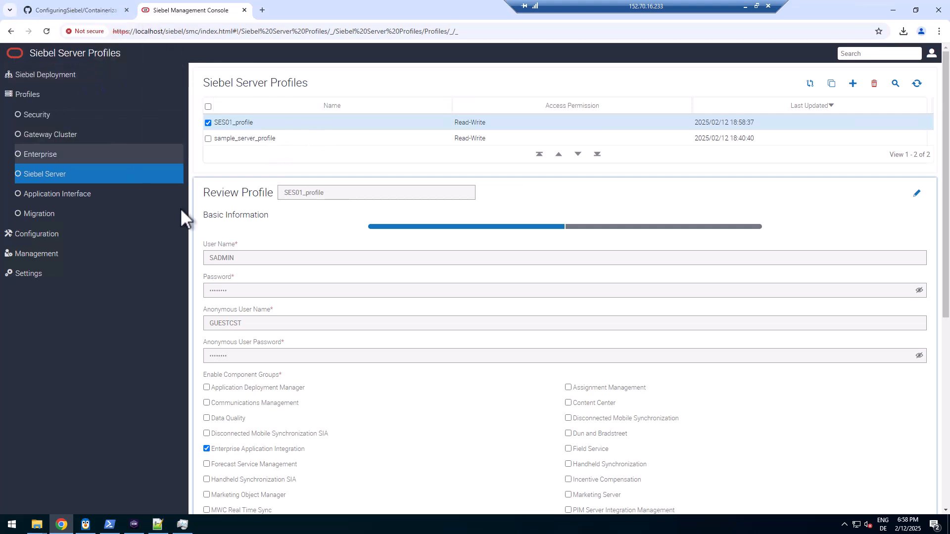
mouse_move(166, 531)
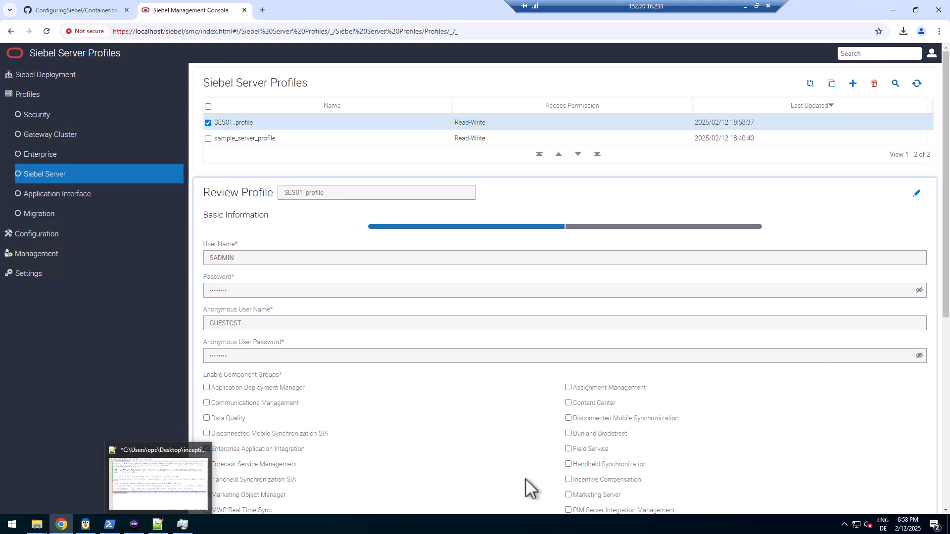
Remove the -e DEV argument from the deployServer command in inception.txt
key(alt+Tab)
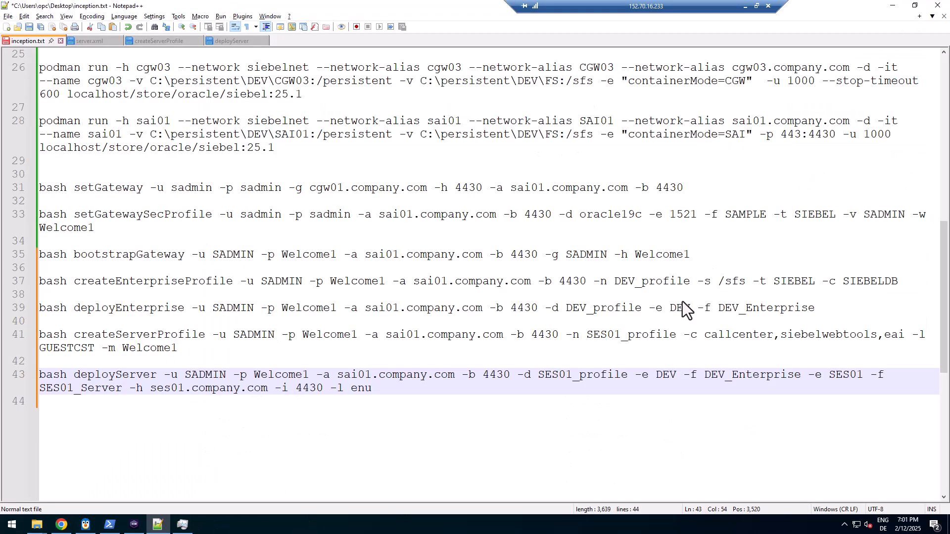
double_click(128, 377)
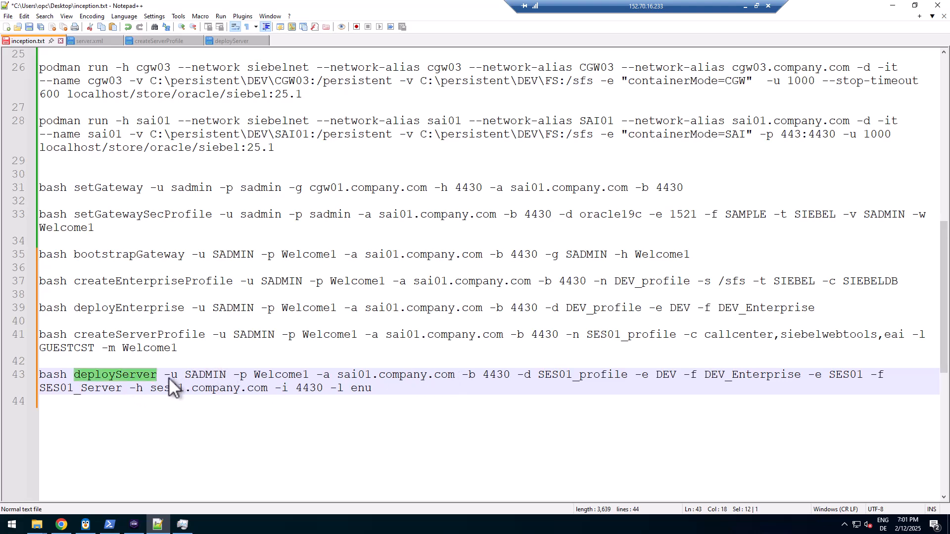
drag(164, 377, 648, 376)
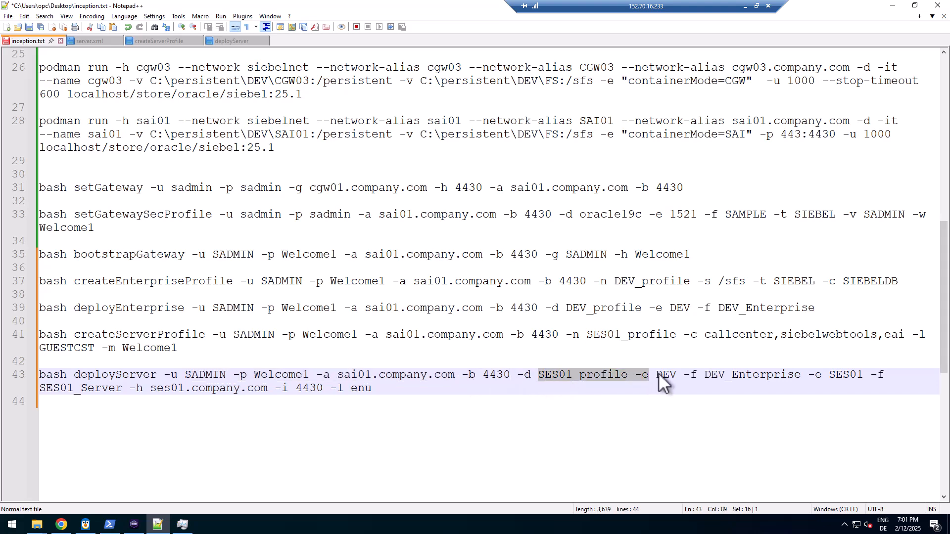
click(650, 375)
drag(634, 375, 664, 377)
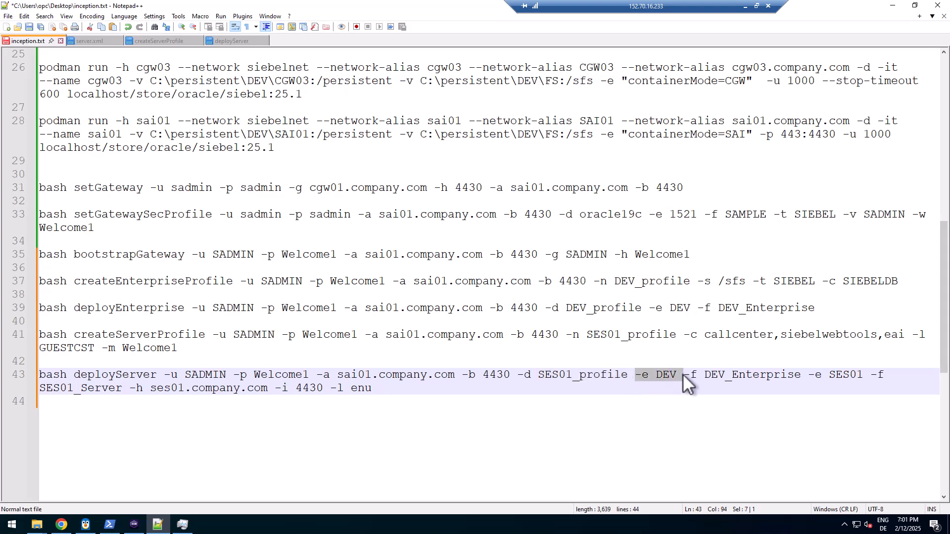
key(Delete)
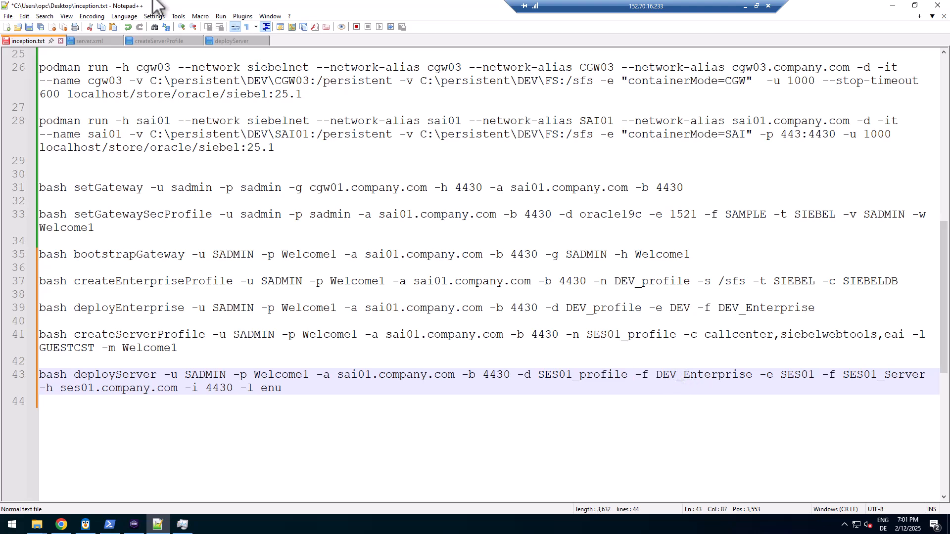
Check how the deployServer script uses SRVNAME, SRVDESC, SRVHOST, SRVPORT and LANGS
click(231, 41)
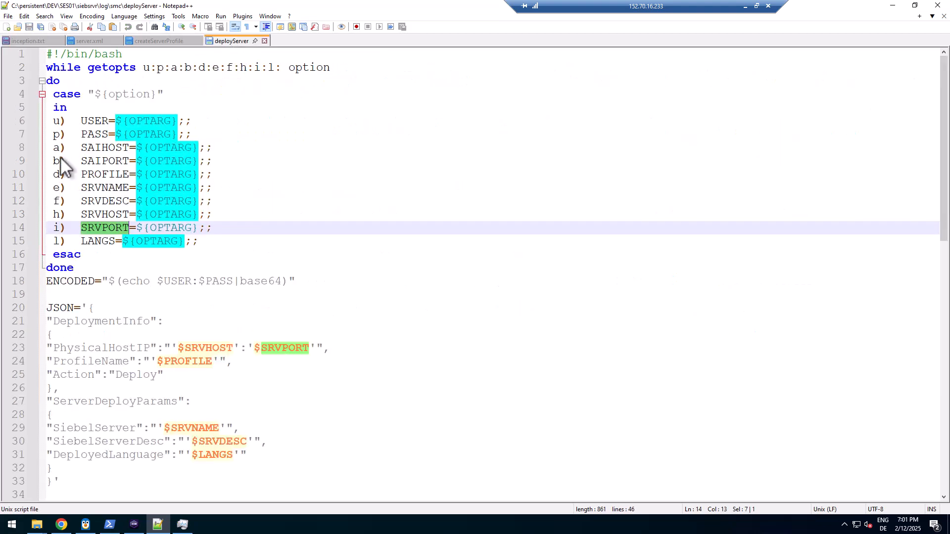
double_click(87, 189)
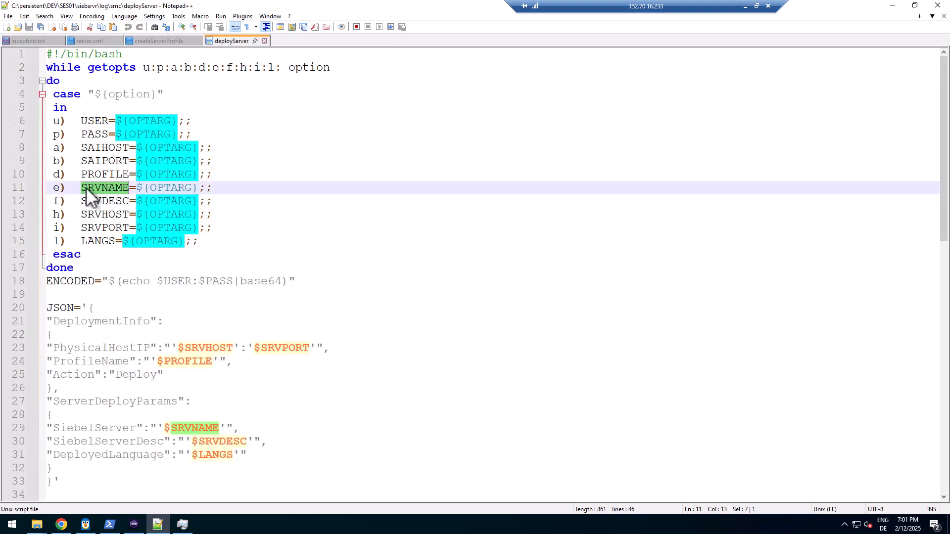
double_click(113, 201)
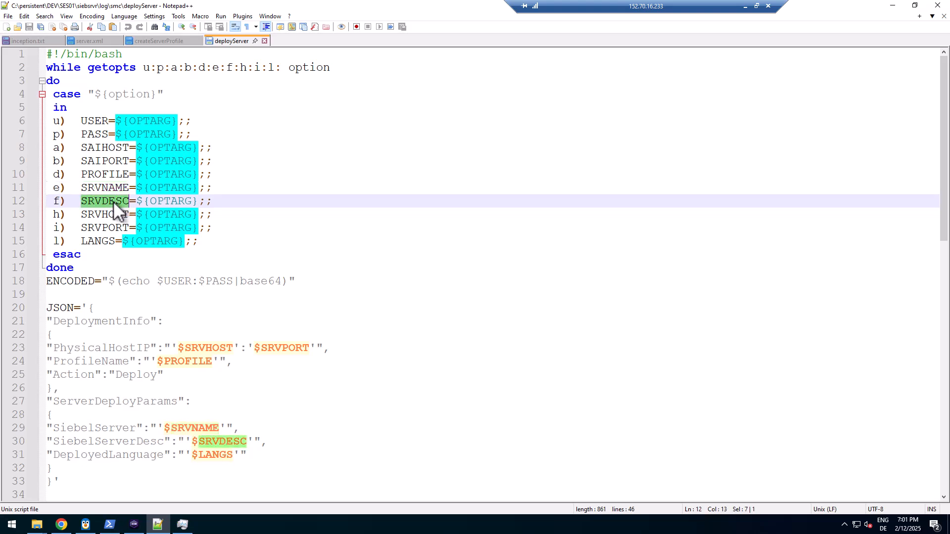
double_click(114, 216)
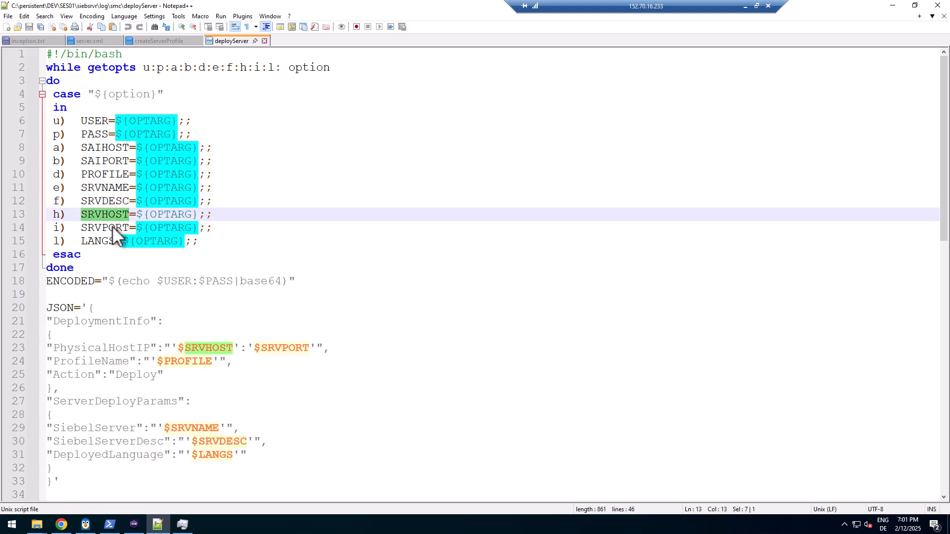
double_click(111, 226)
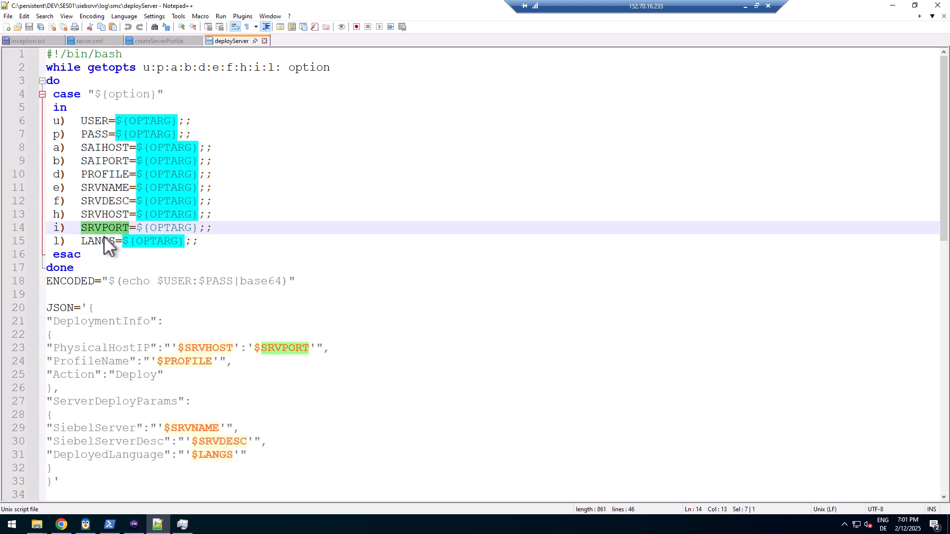
double_click(103, 240)
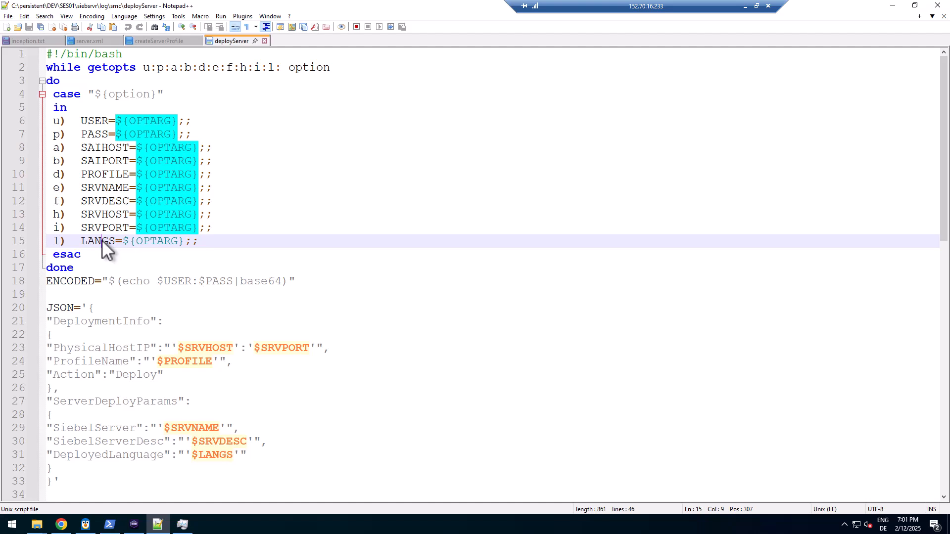
Select the full deployServer command on line 43 of inception.txt
click(11, 39)
click(754, 376)
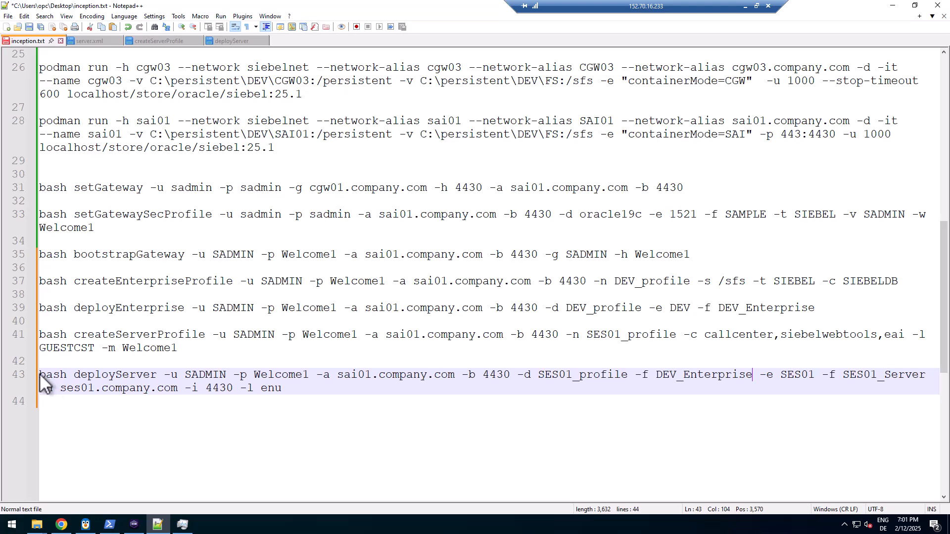
drag(39, 376, 321, 384)
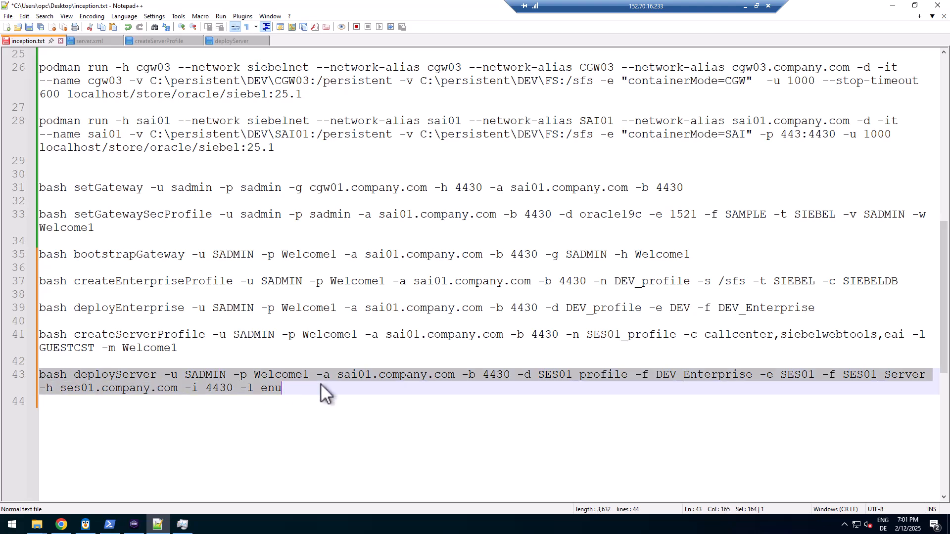
click(134, 524)
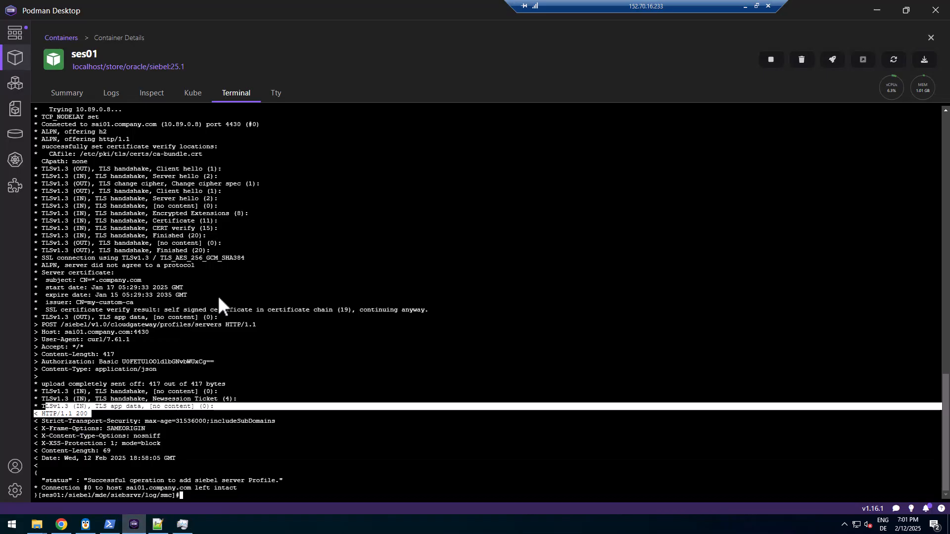
Clear the ses01 terminal, paste and run deployServer, then watch processes with top -c
text(clear)
key(Return)
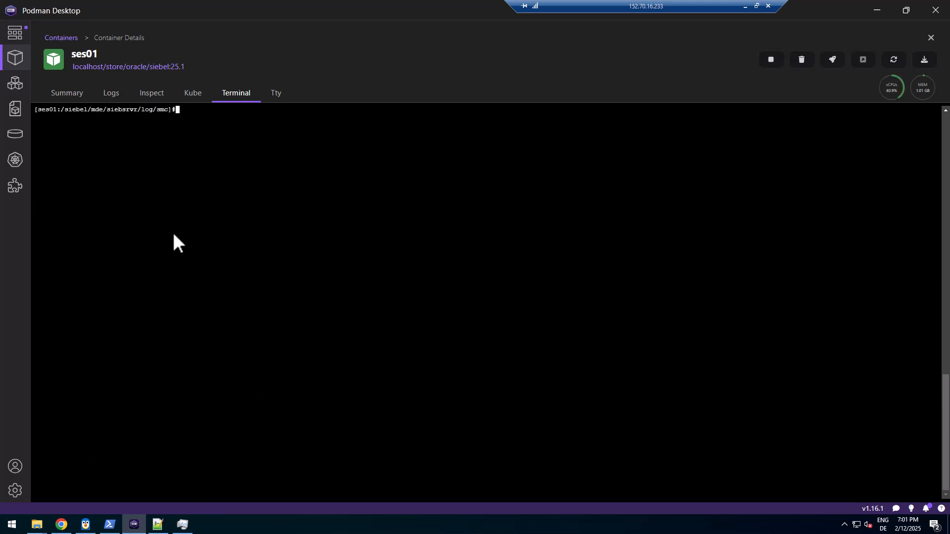
right_click(175, 237)
click(199, 273)
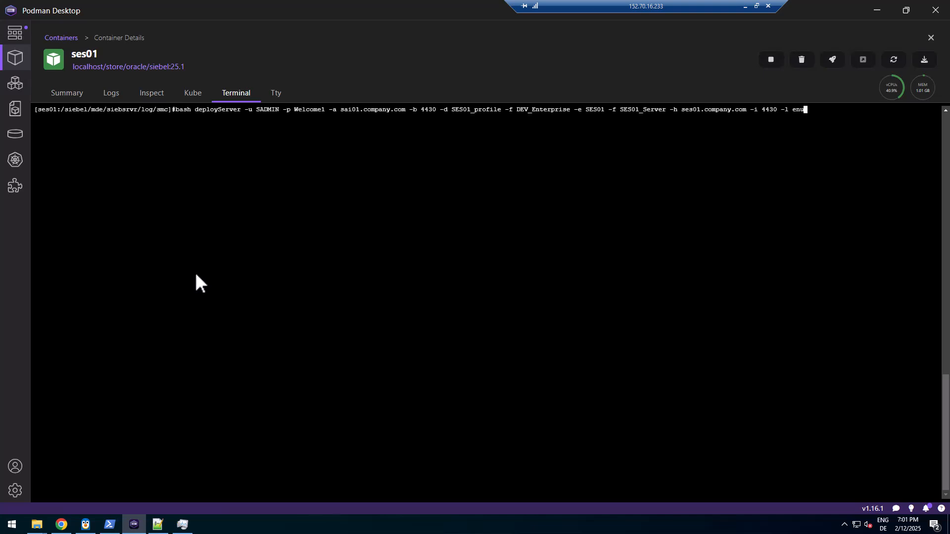
key(Return)
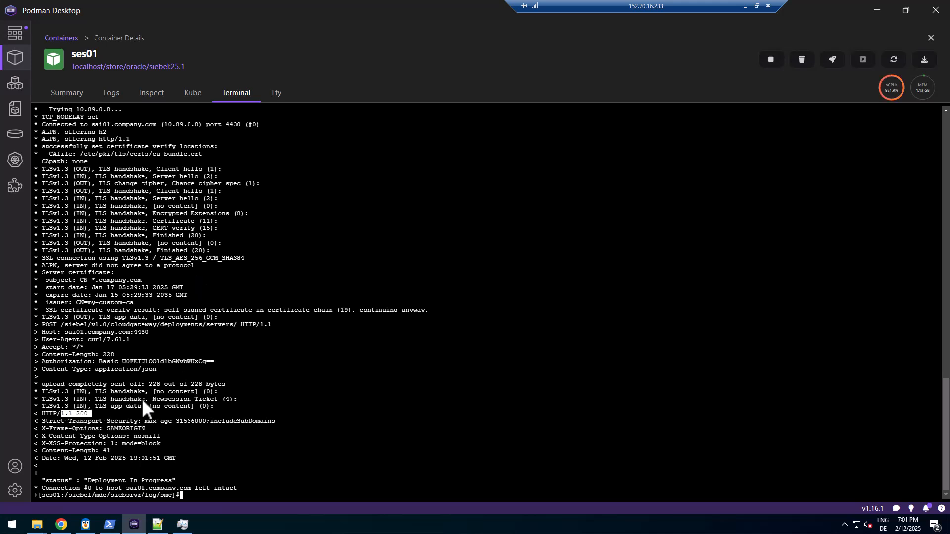
mouse_move(887, 95)
text(top -c)
key(Return)
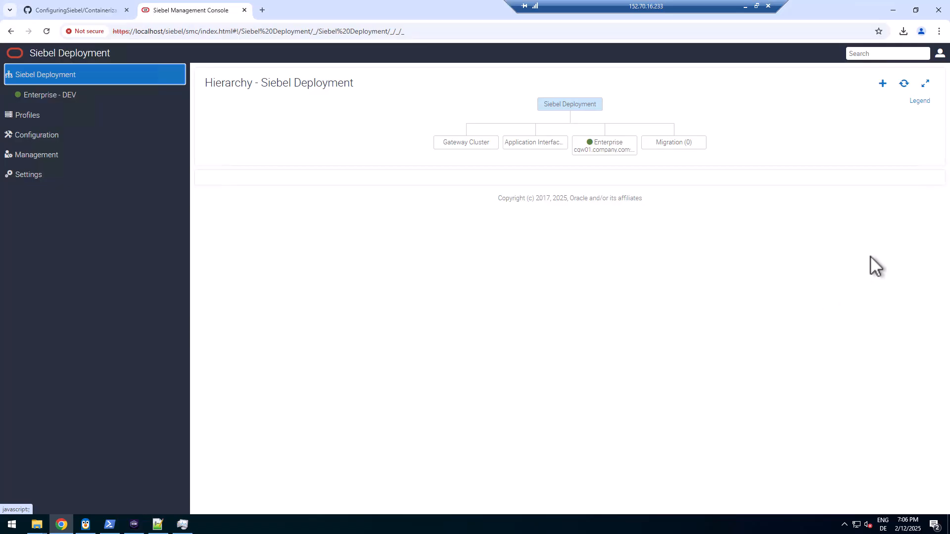
Refresh the hierarchy and open SES01's review showing SES01_profile on ses01.company.com:4430 with ENU
click(905, 83)
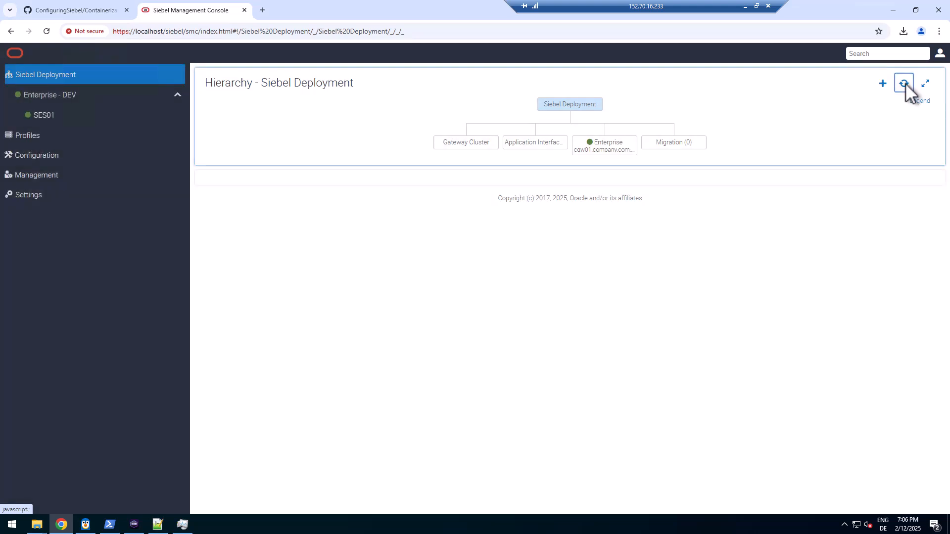
click(53, 115)
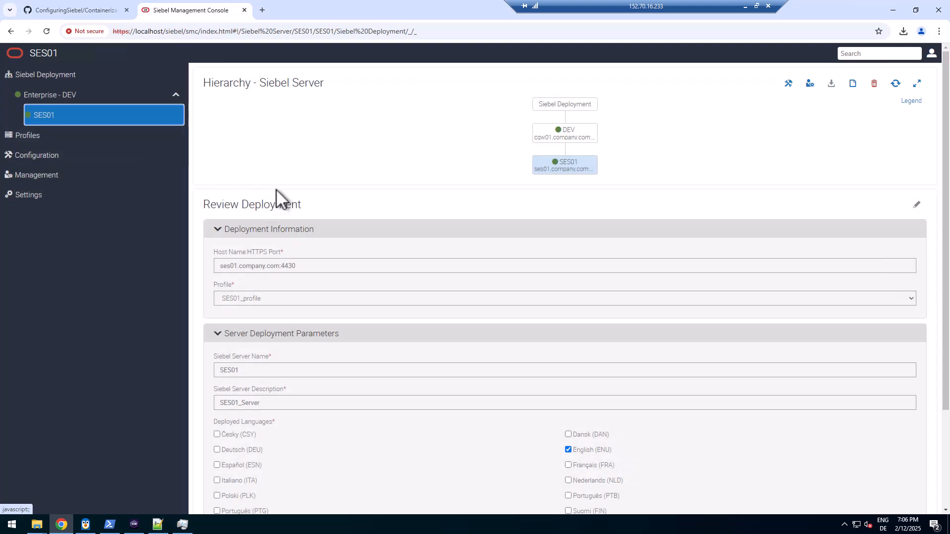
click(134, 526)
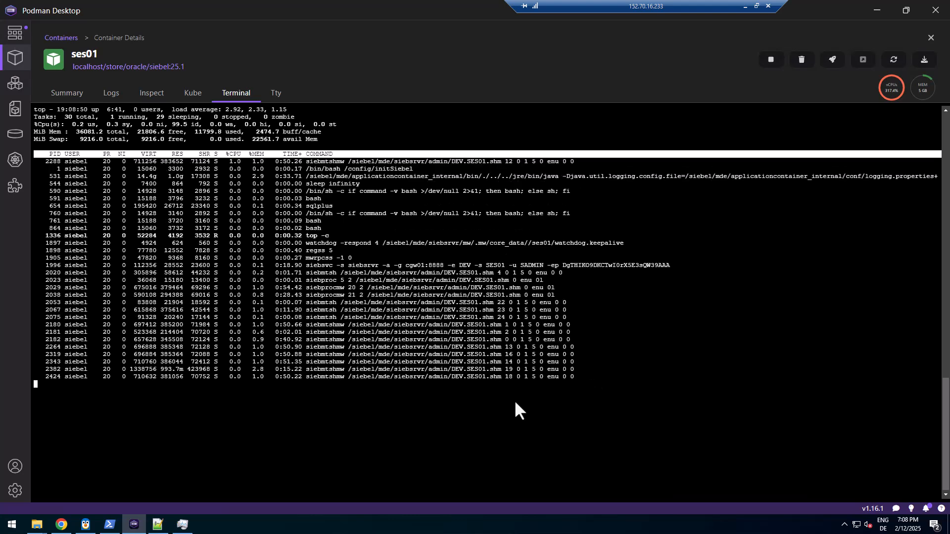
click(62, 525)
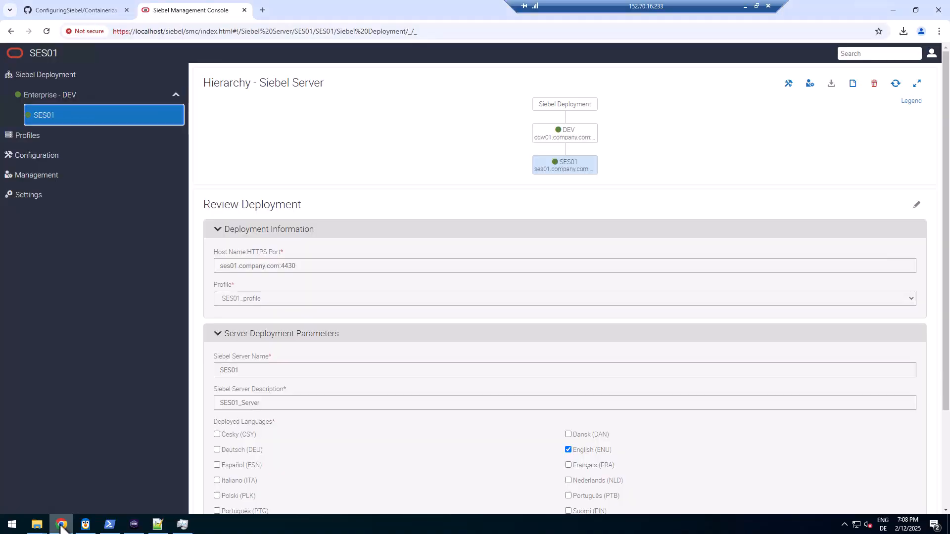
Refresh the console configuration from Settings and acknowledge the success message
click(56, 190)
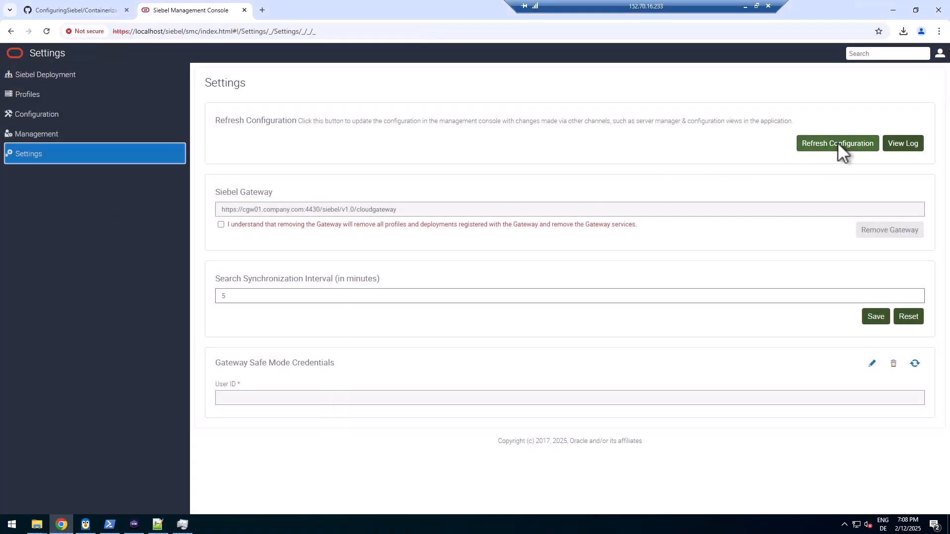
click(836, 143)
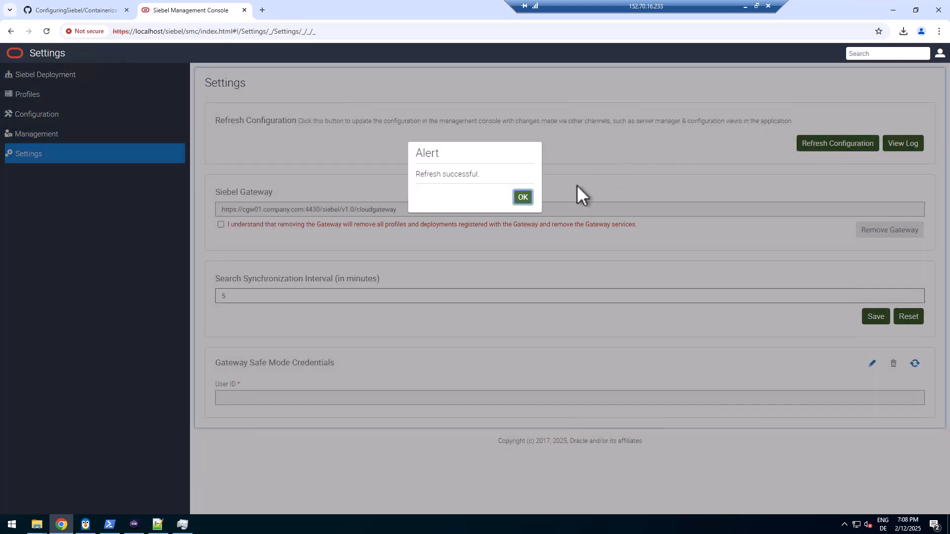
click(521, 197)
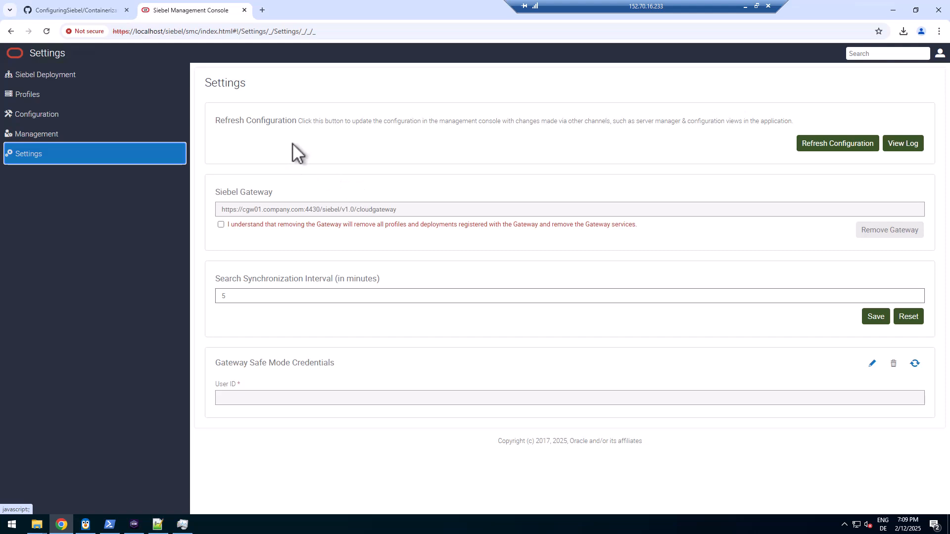
Inspect SES01's components, including Business Integration Manager and the Call Center and EAI Object Managers
click(37, 131)
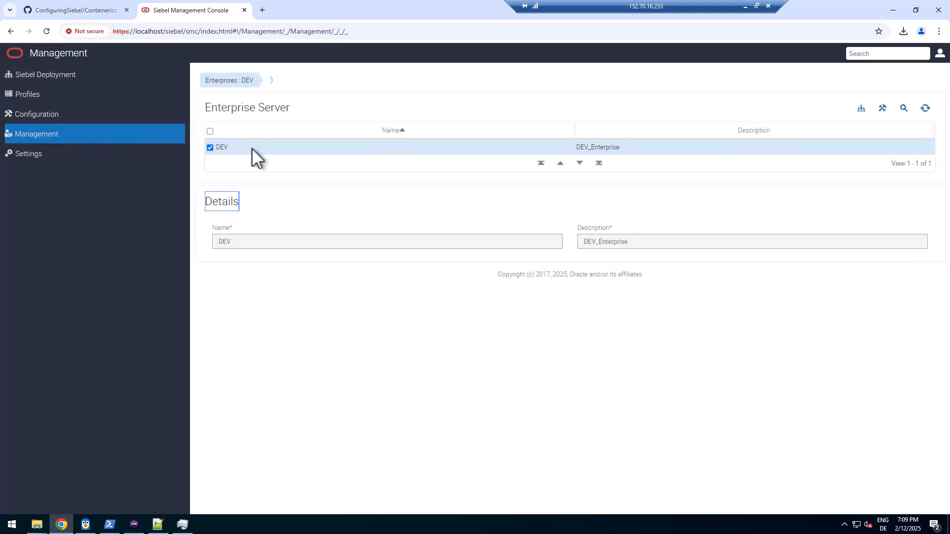
click(271, 81)
click(276, 102)
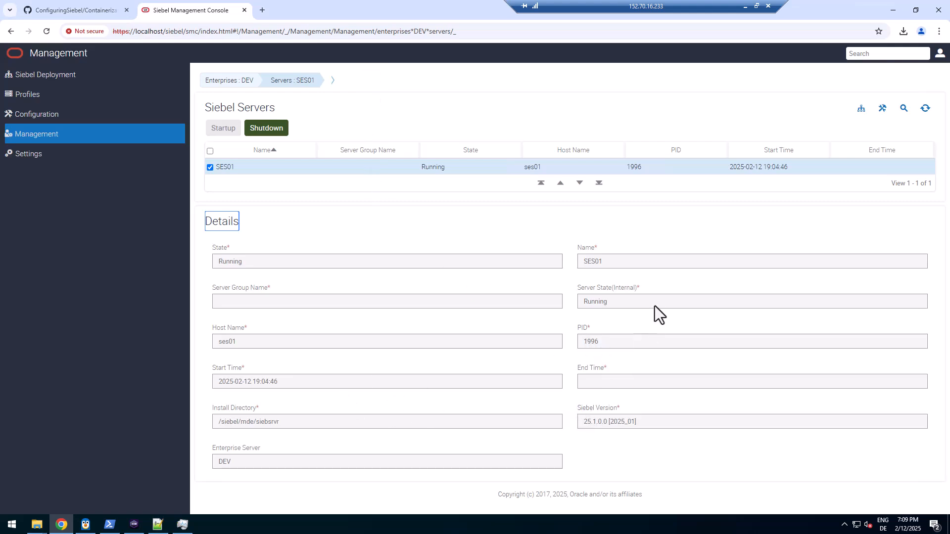
click(333, 81)
click(341, 118)
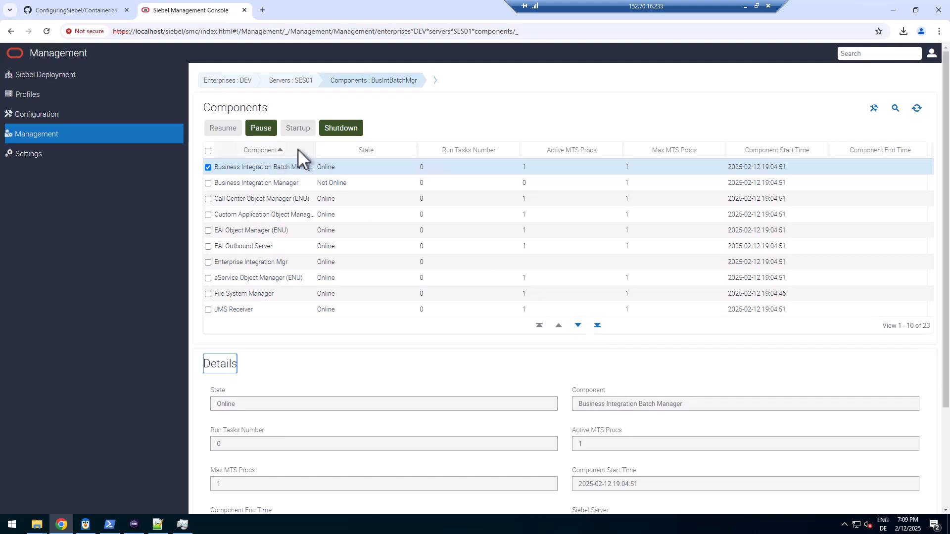
drag(315, 155, 379, 152)
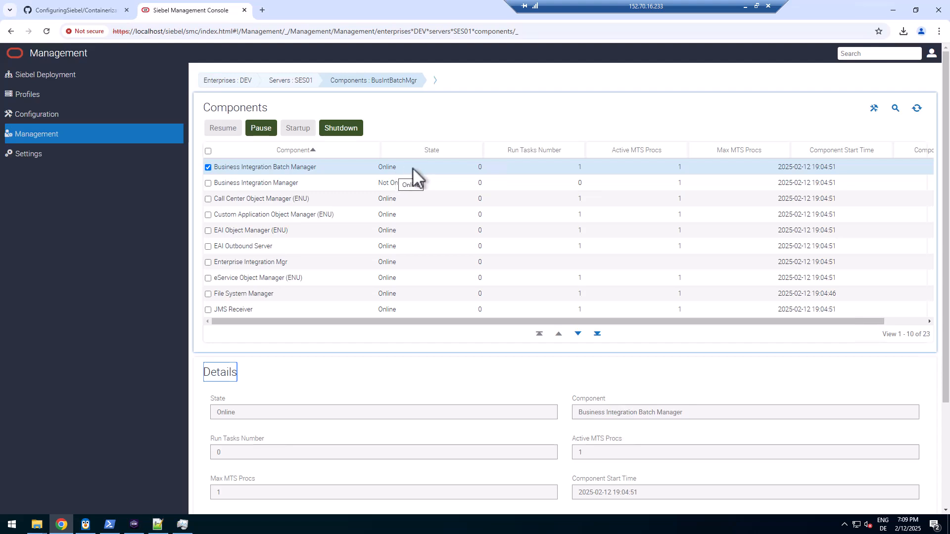
click(332, 182)
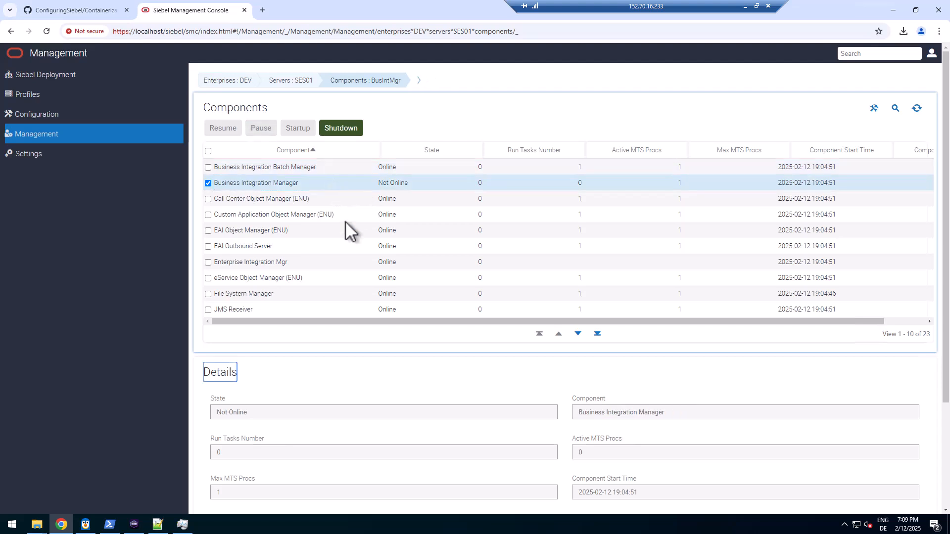
click(343, 197)
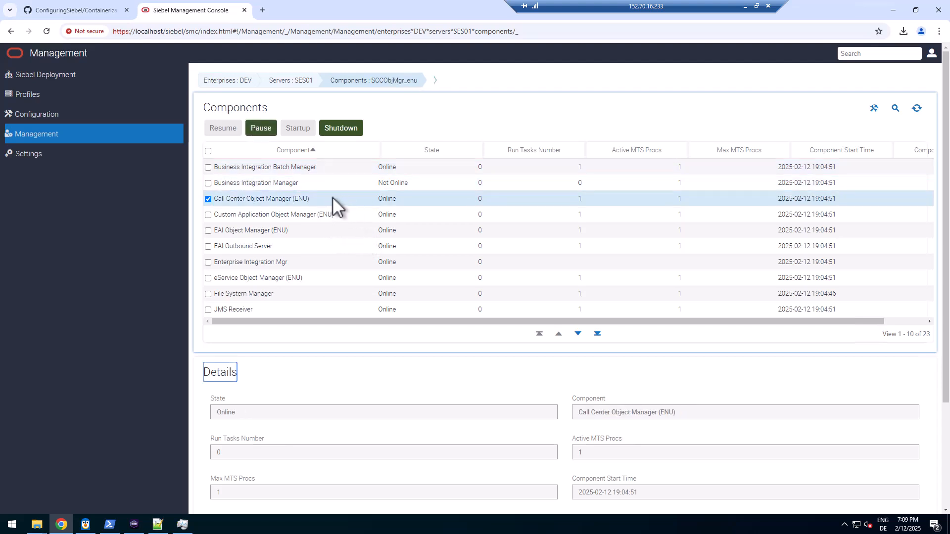
click(337, 233)
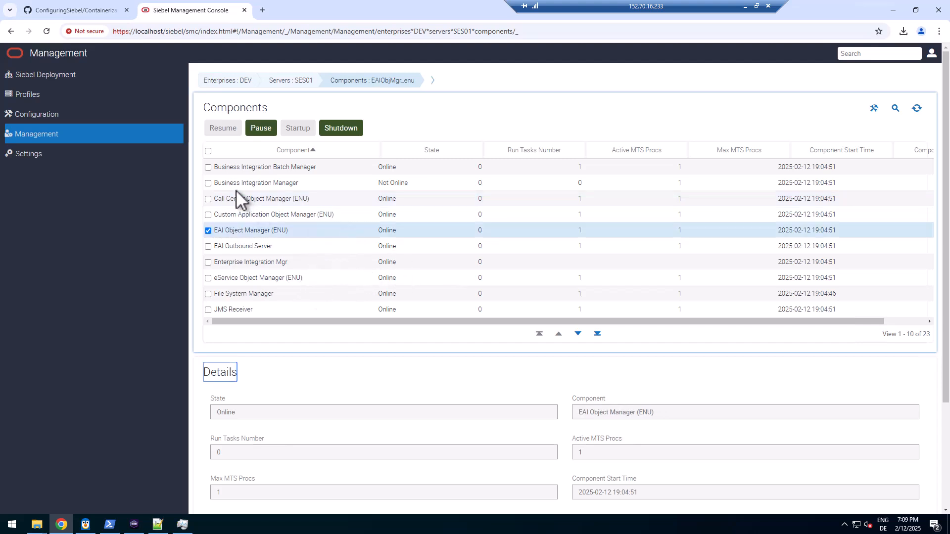
click(51, 113)
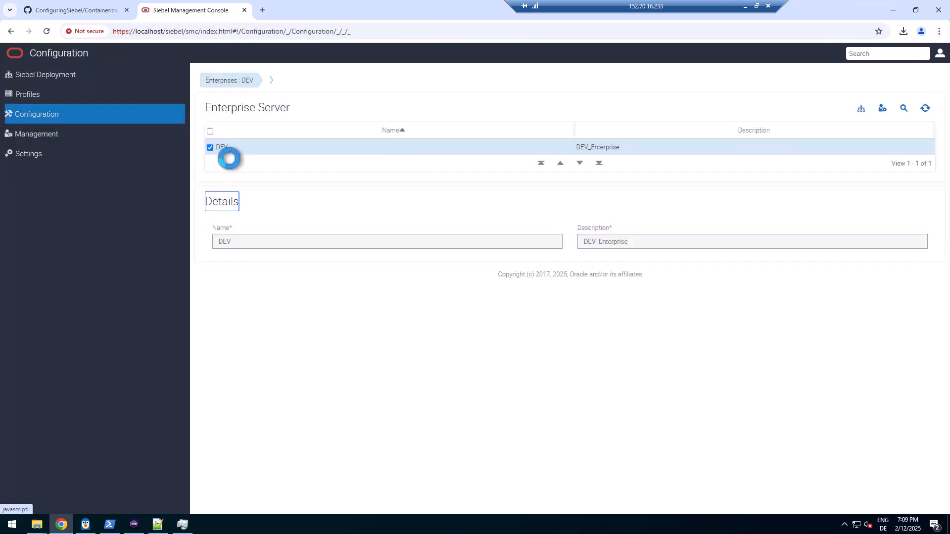
Set SES01's Business Integration Batch Manager component to Manual Start under Configuration > DEV > Servers
click(268, 80)
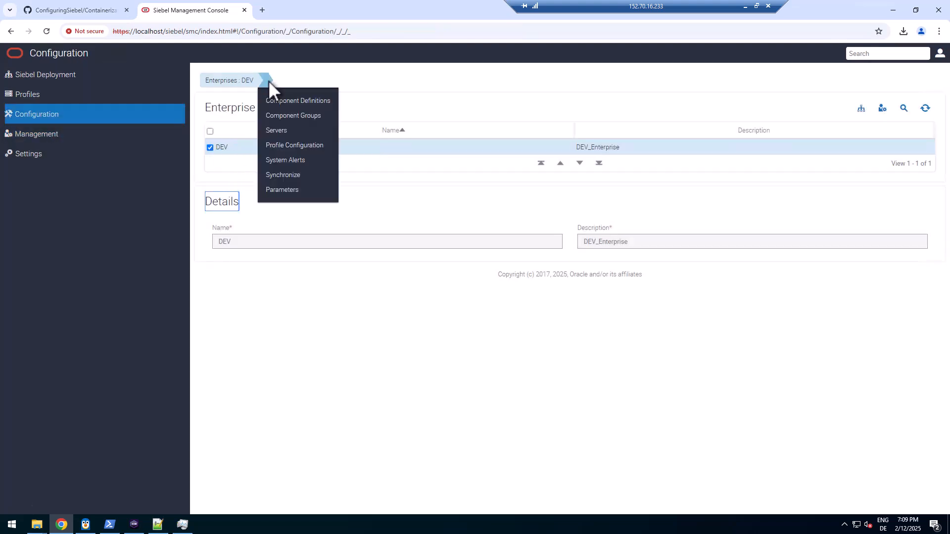
click(268, 80)
click(266, 80)
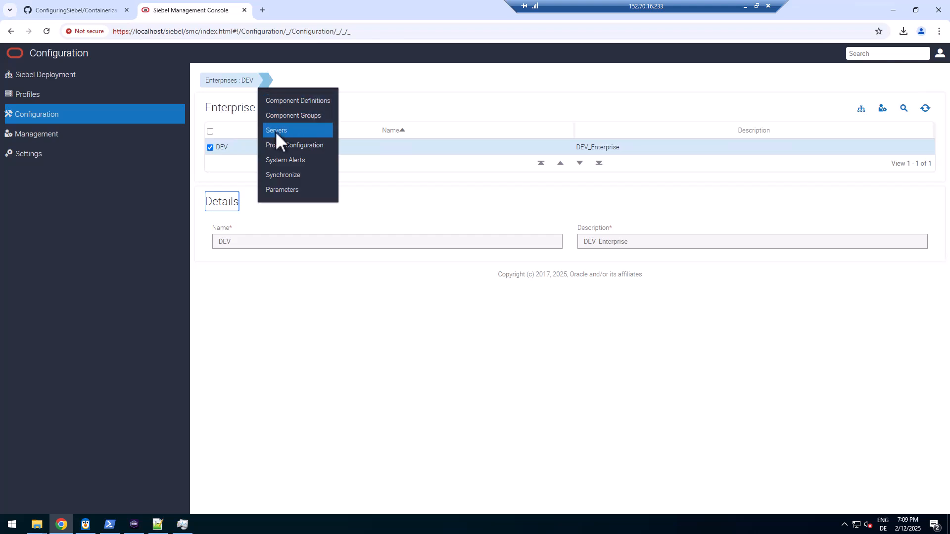
click(276, 131)
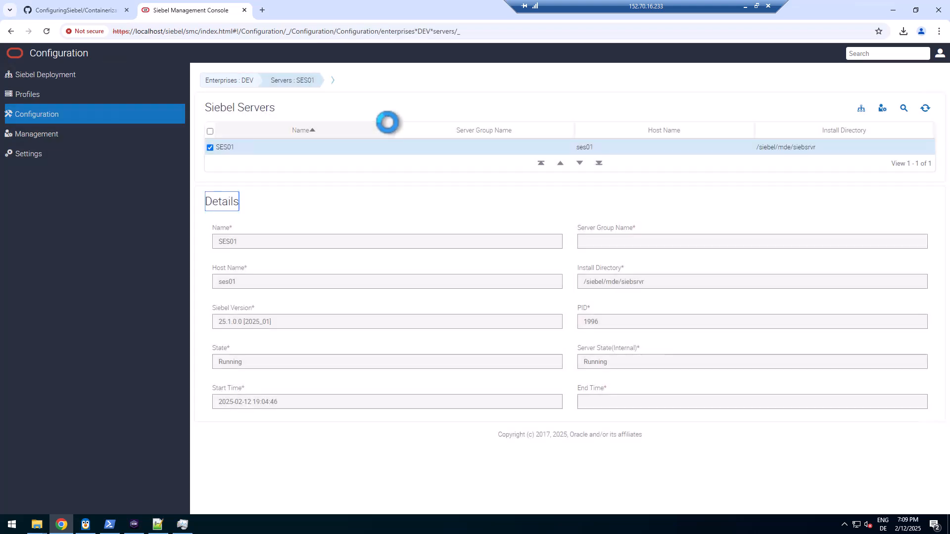
click(328, 81)
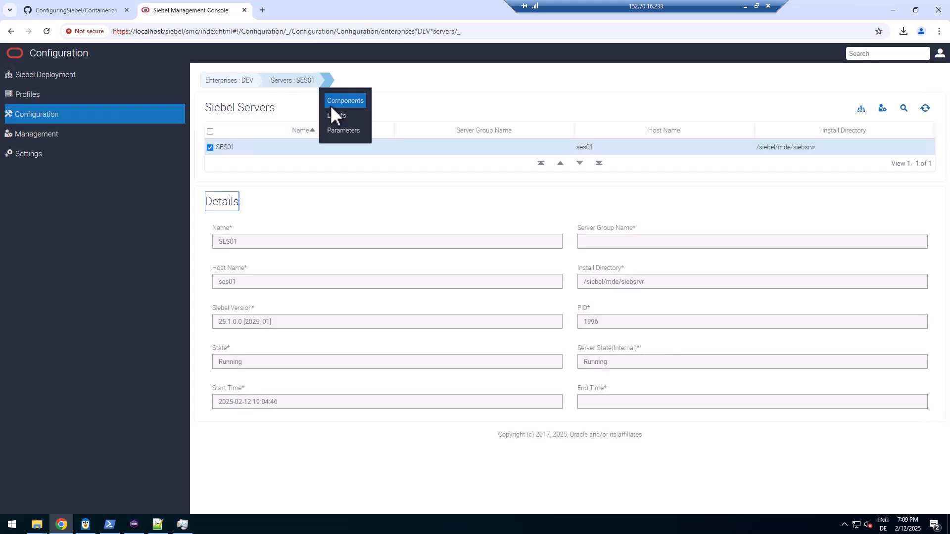
click(336, 101)
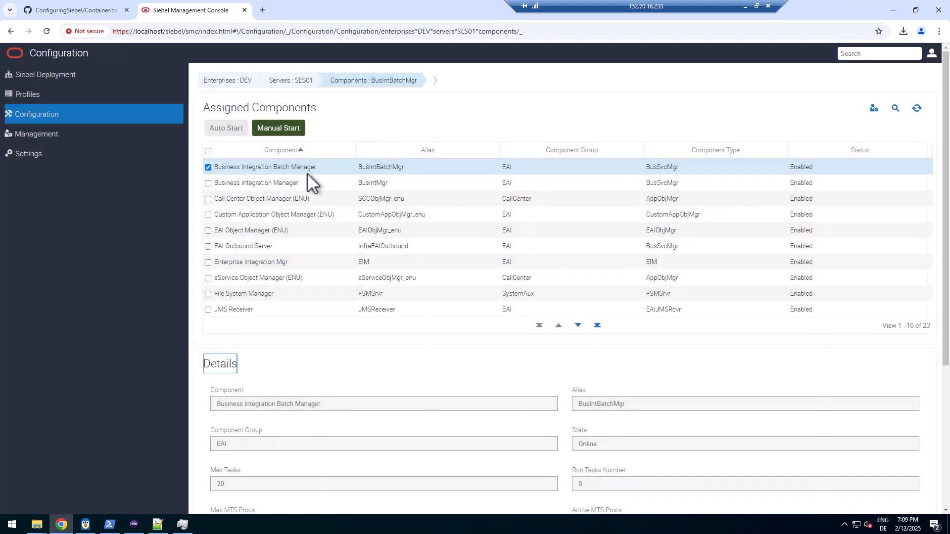
click(284, 129)
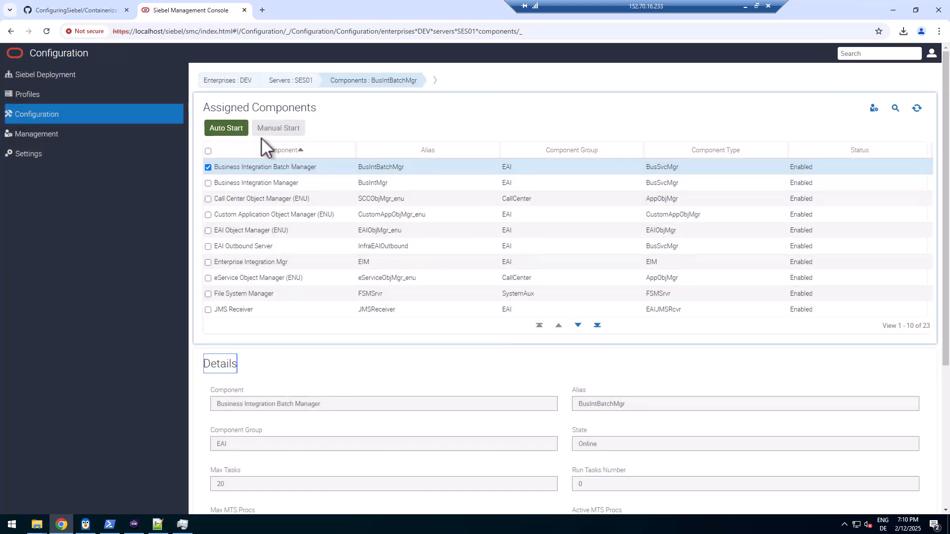
click(277, 201)
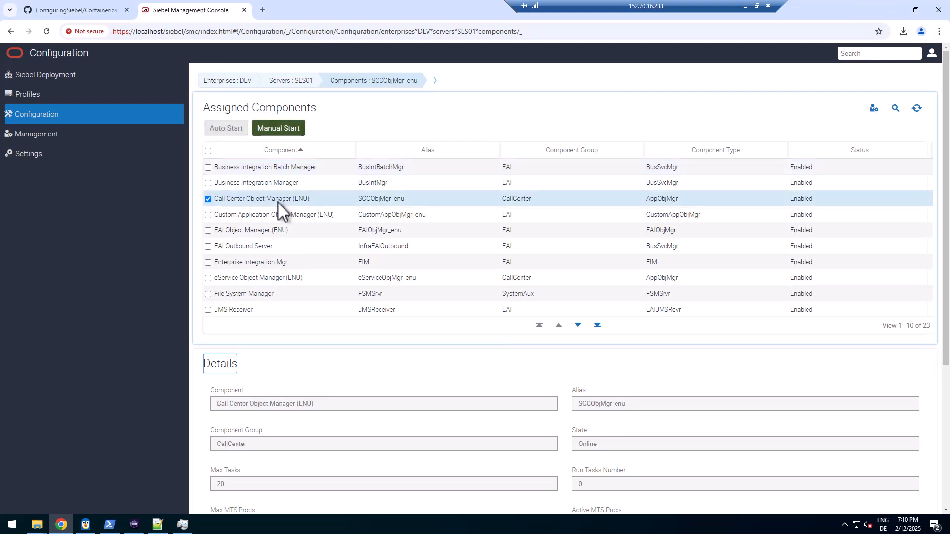
click(307, 182)
key(alt+Tab)
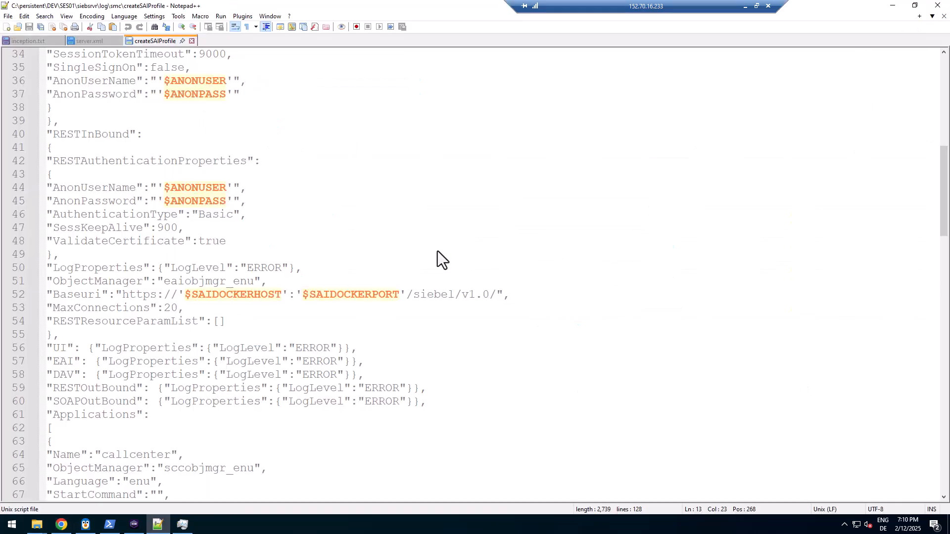
Review the createSAIProfile script's callcenter application and webtools authentication settings
click(179, 86)
drag(946, 180, 946, 223)
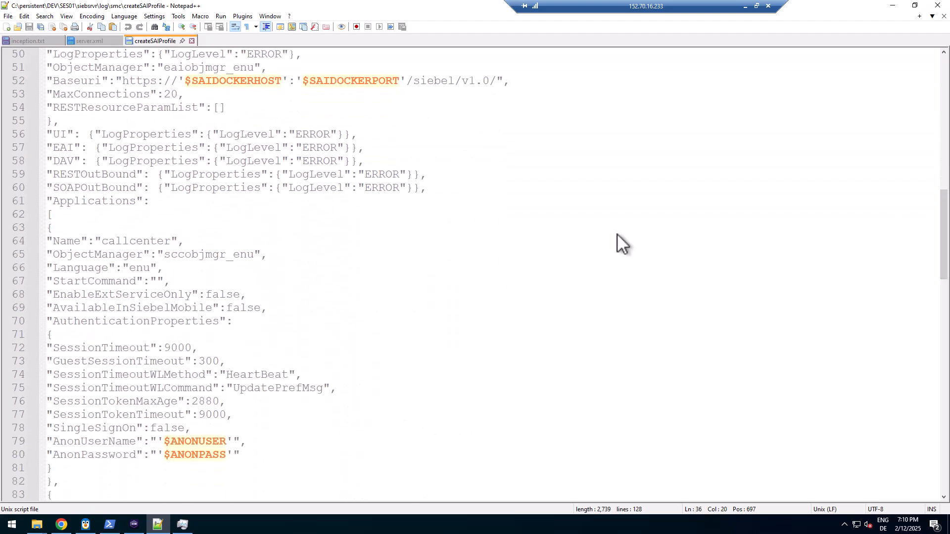
drag(61, 241, 180, 239)
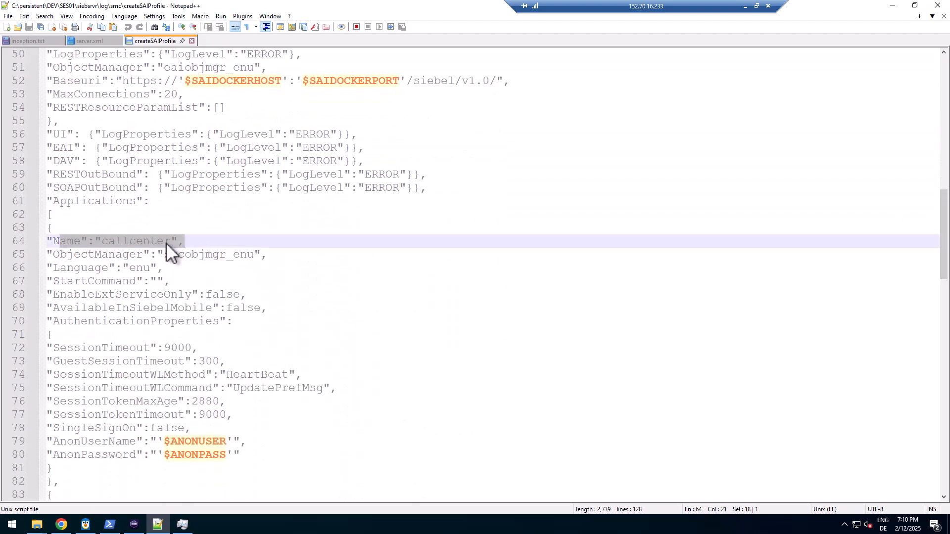
double_click(144, 243)
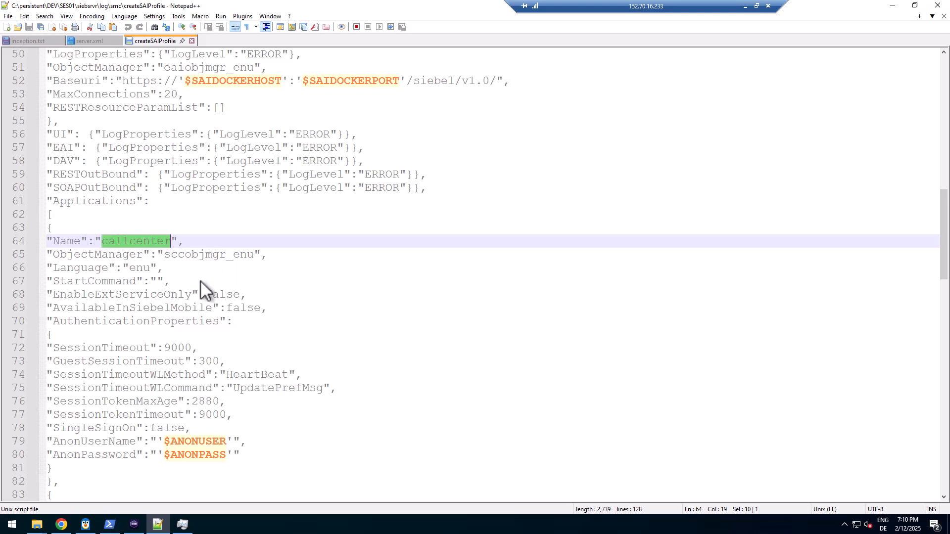
scroll(238, 364, down, 4)
scroll(236, 356, down, 4)
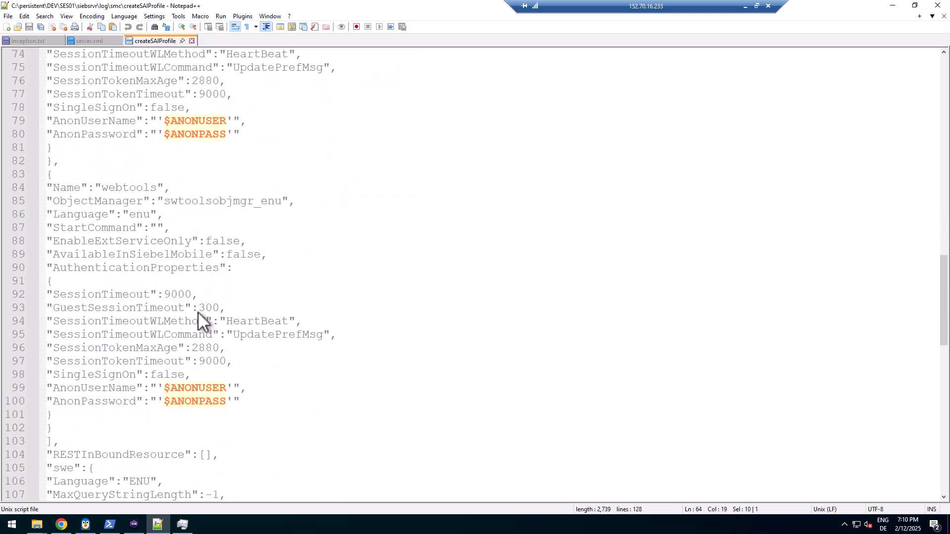
scroll(167, 286, down, 3)
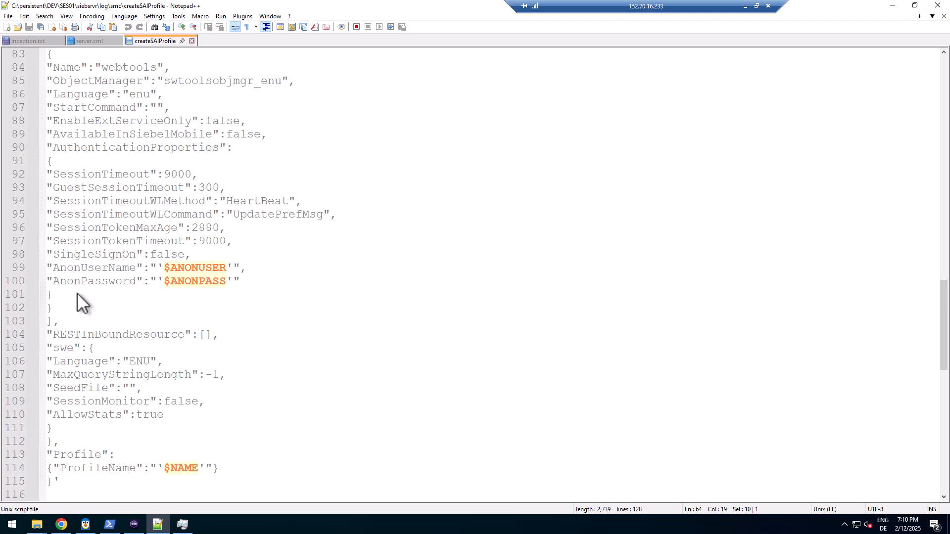
click(77, 293)
scroll(78, 293, up, 4)
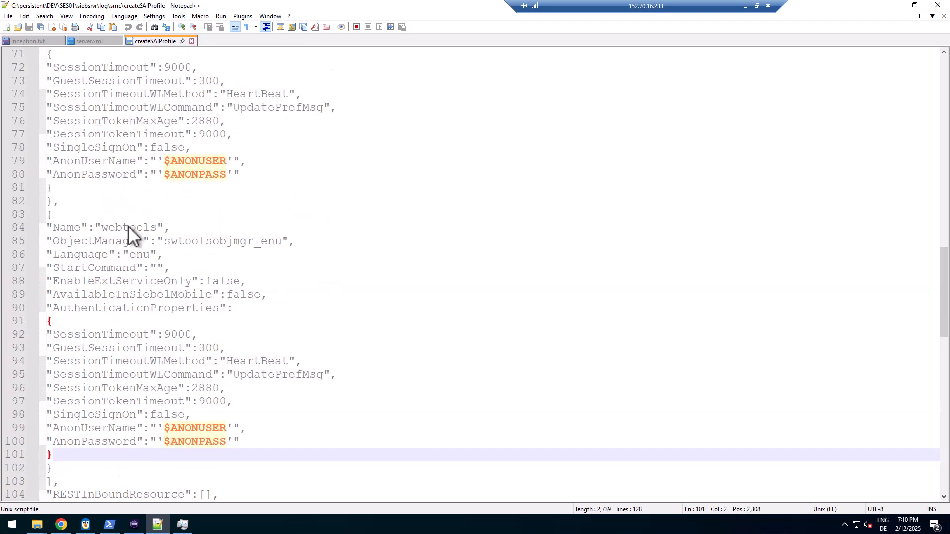
Copy the createSAIProfile command from line 45 of inception.txt
click(26, 42)
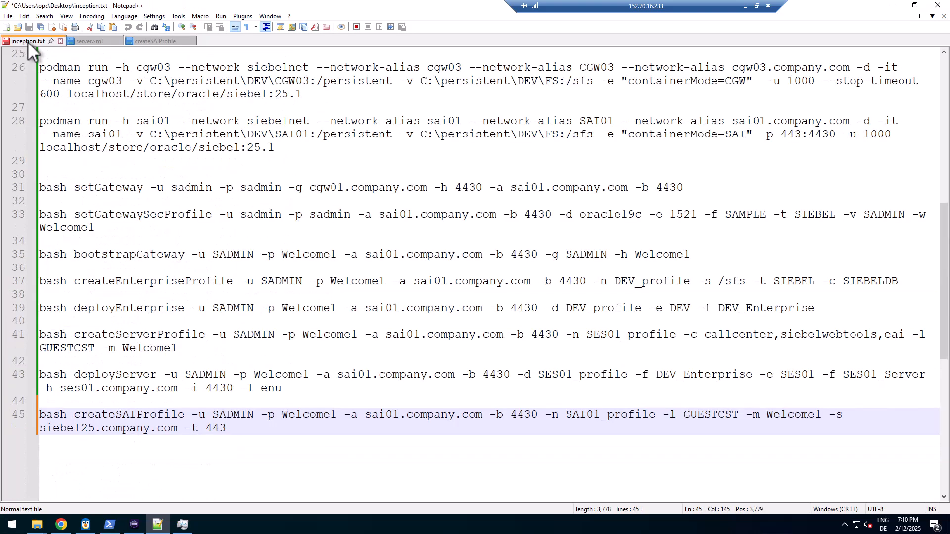
drag(227, 429, 15, 416)
right_click(68, 418)
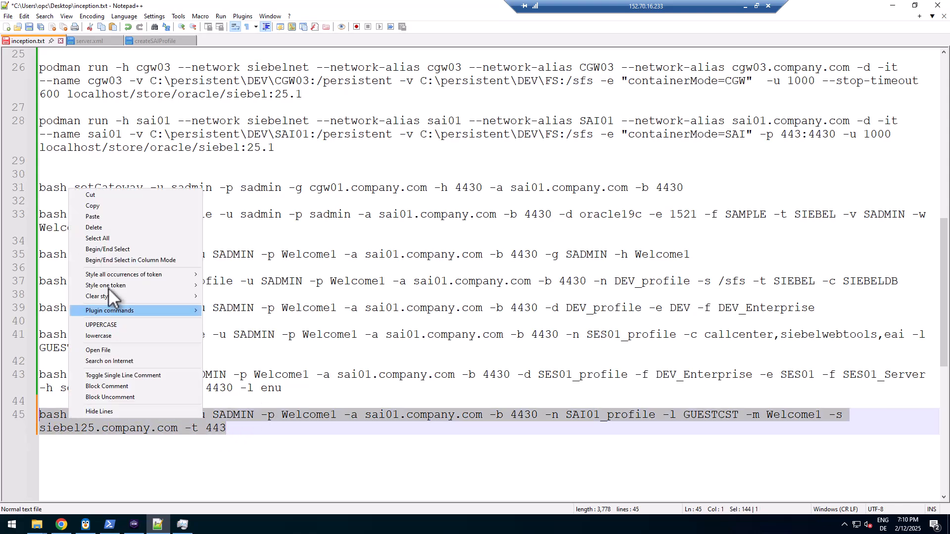
click(106, 207)
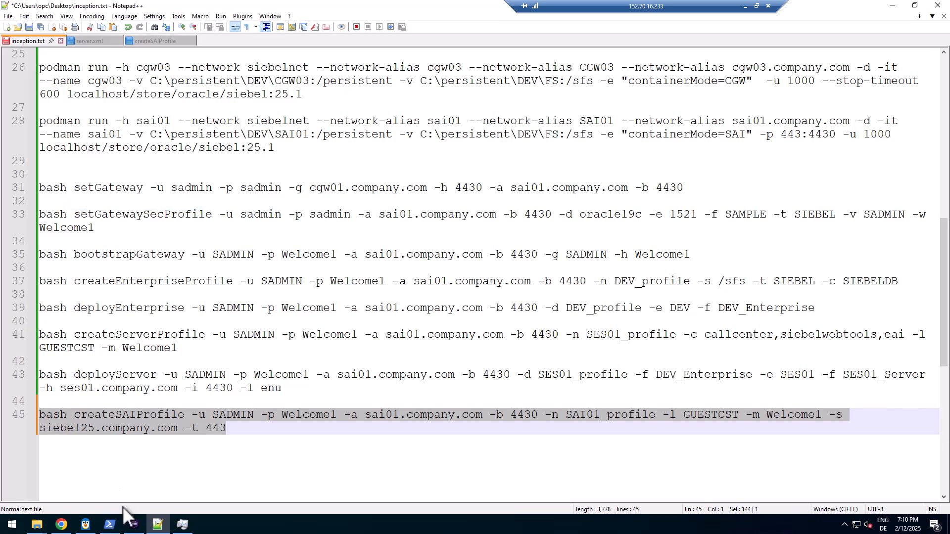
click(133, 525)
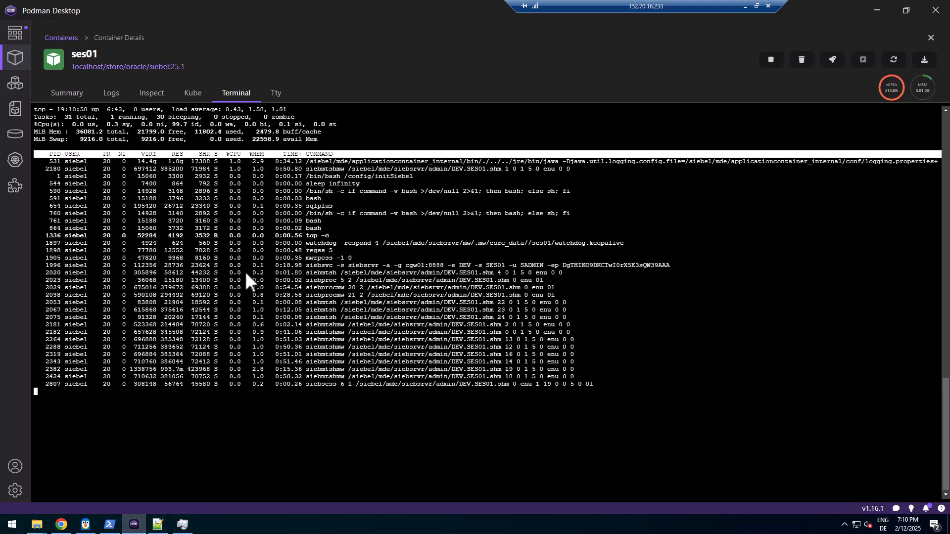
Quit top, clear the terminal, and run createSAIProfile, confirming the HTTP/1.1 200 Success response
text(q)
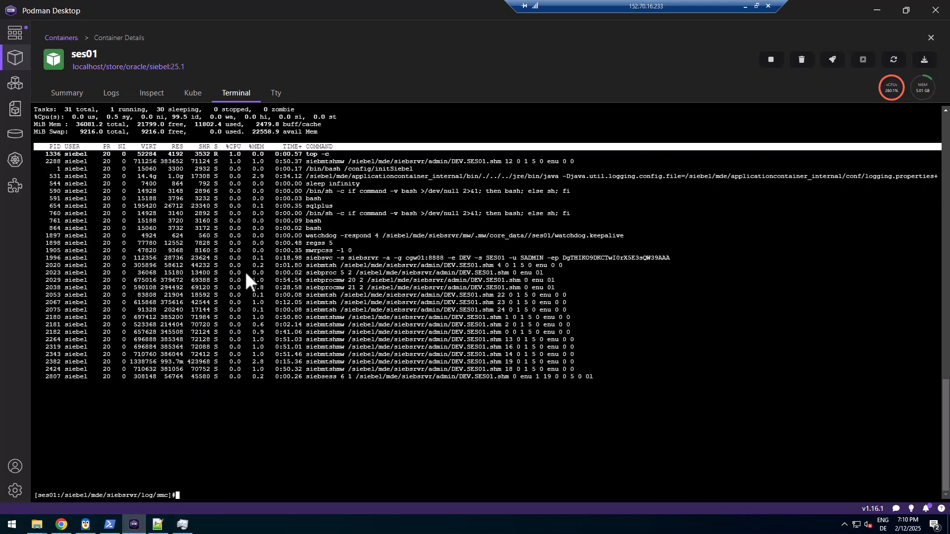
text(clear)
key(Return)
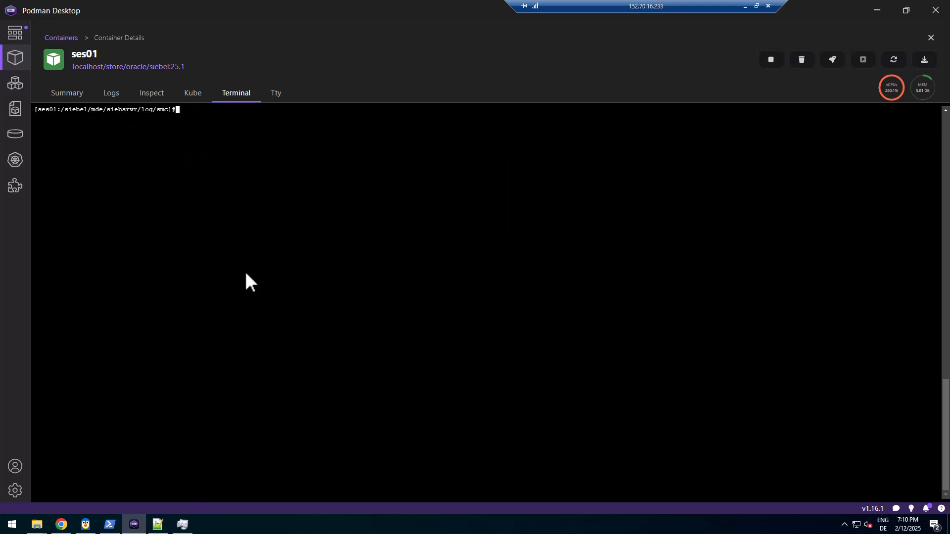
right_click(246, 282)
click(262, 313)
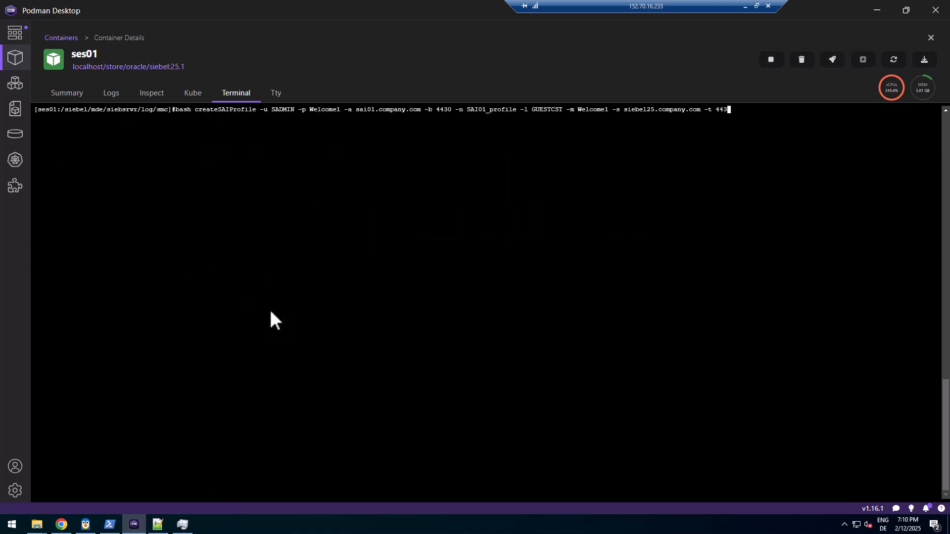
key(Return)
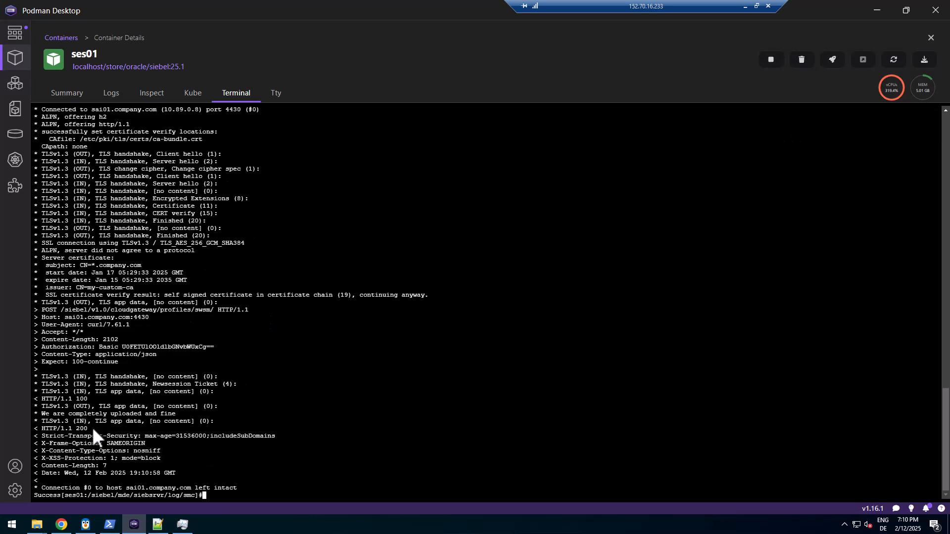
drag(87, 427, 43, 425)
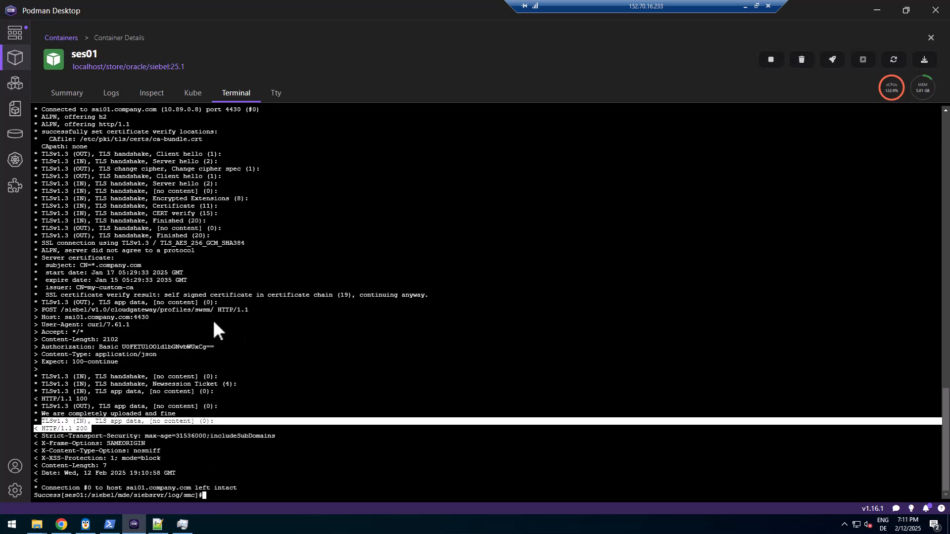
scroll(213, 319, up, 5)
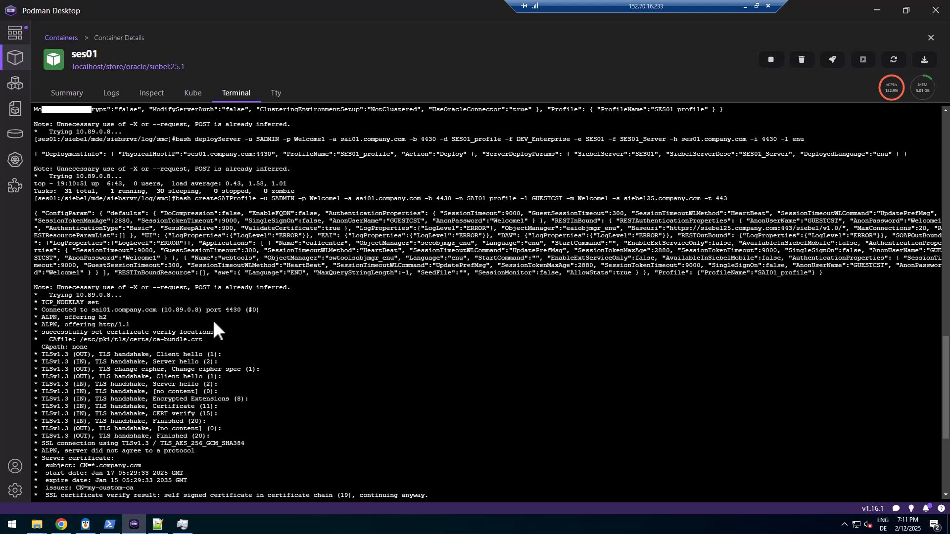
scroll(214, 322, down, 5)
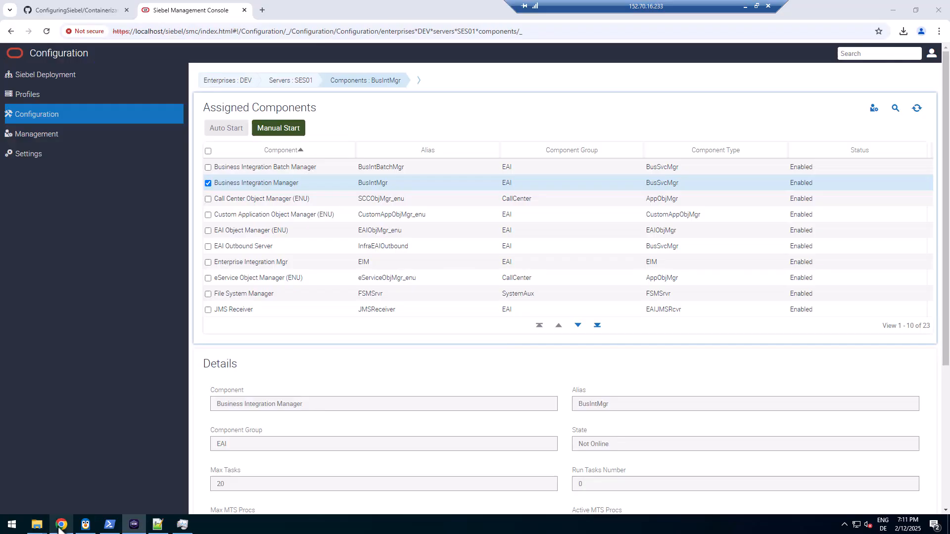
click(61, 525)
Open SAI01_profile under Application Interface profiles and reveal its Authentication anonymous user password
click(42, 94)
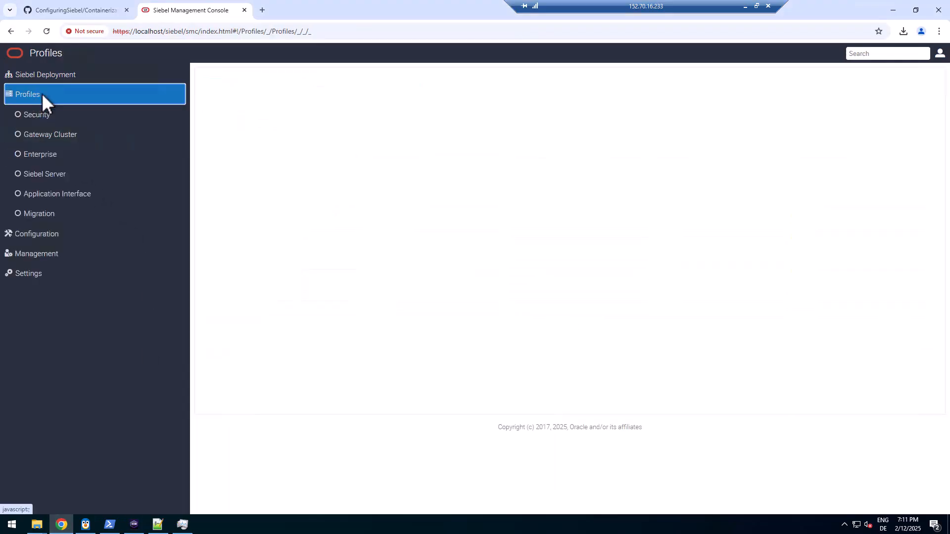
click(48, 194)
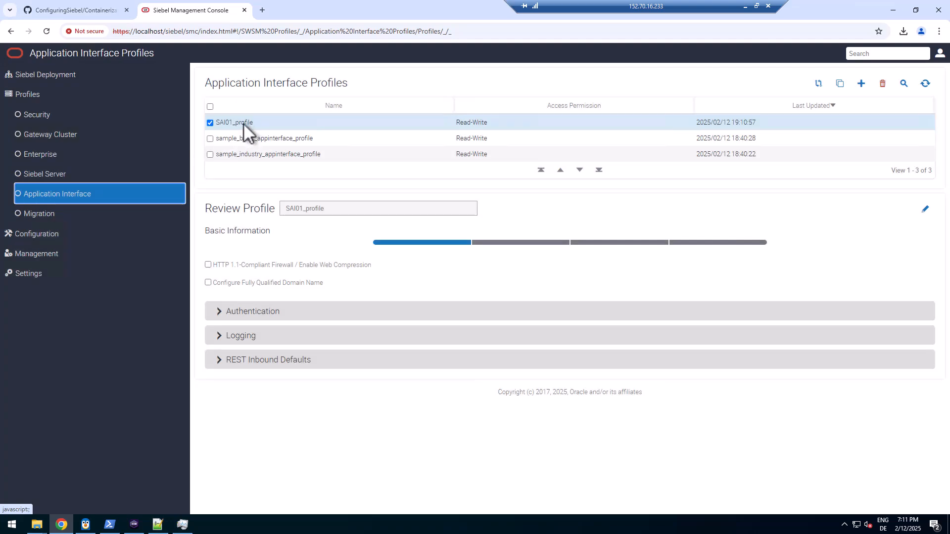
click(244, 123)
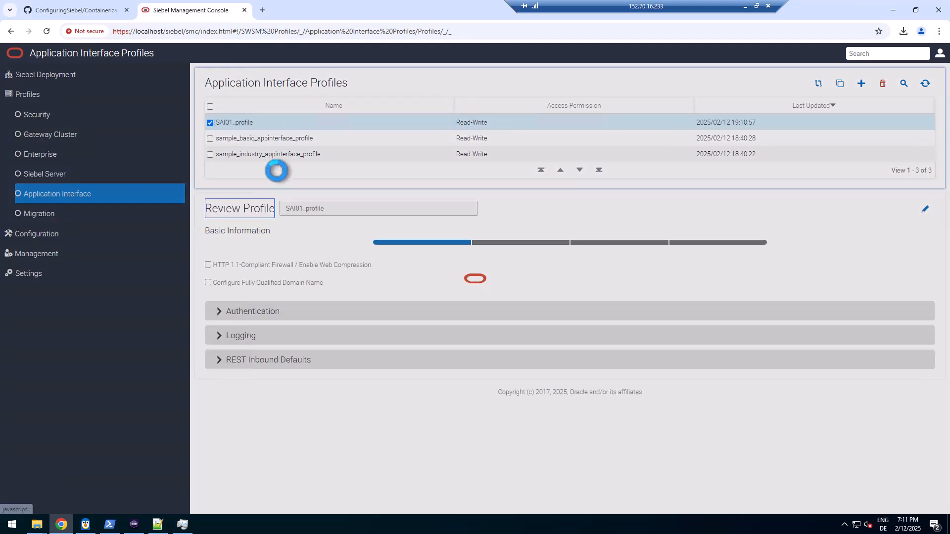
click(260, 312)
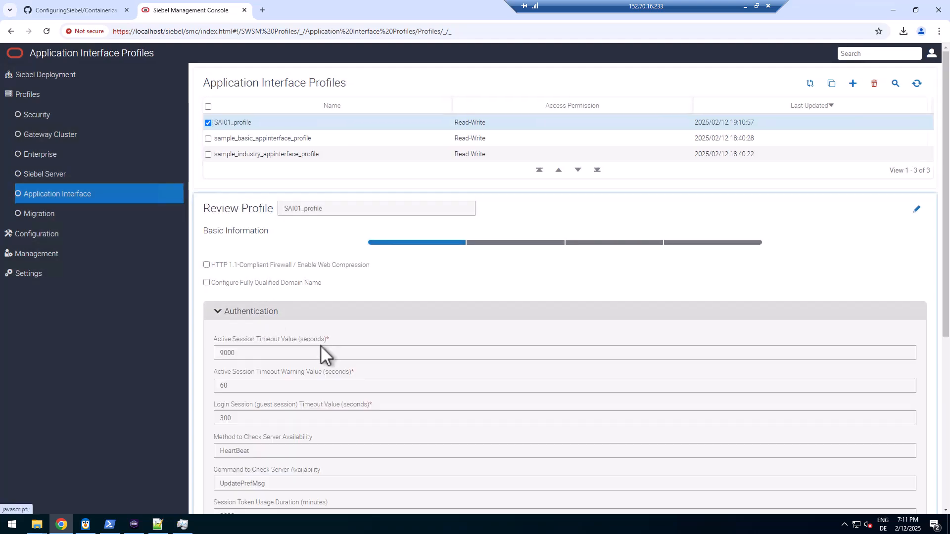
scroll(329, 355, down, 6)
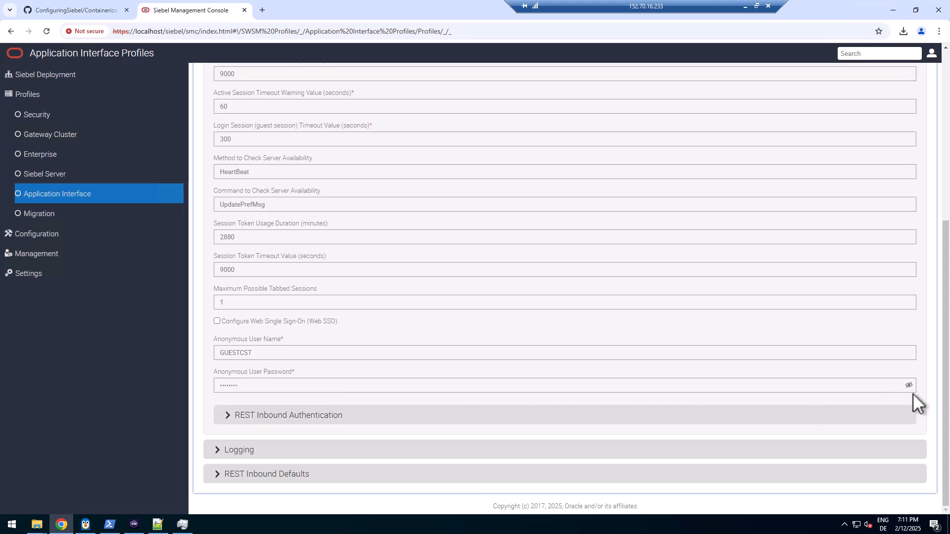
click(909, 385)
Expand REST Inbound Authentication and Defaults, revealing the REST anonymous user password
click(307, 415)
scroll(306, 414, down, 3)
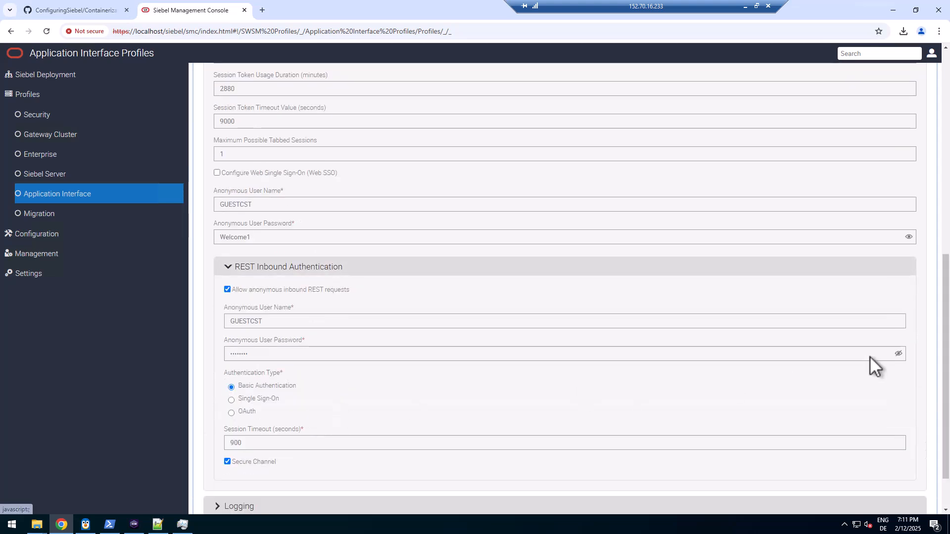
click(899, 353)
scroll(426, 404, down, 2)
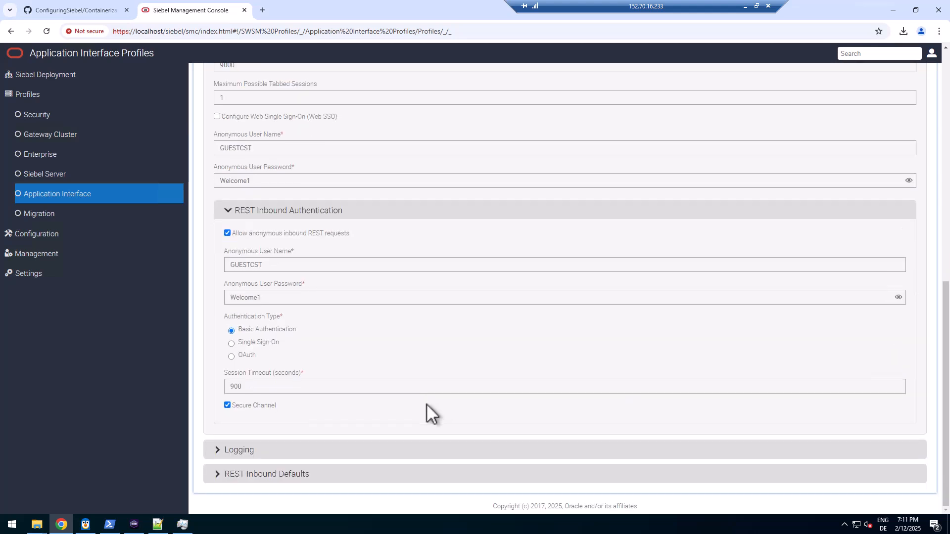
click(280, 469)
scroll(280, 466, down, 3)
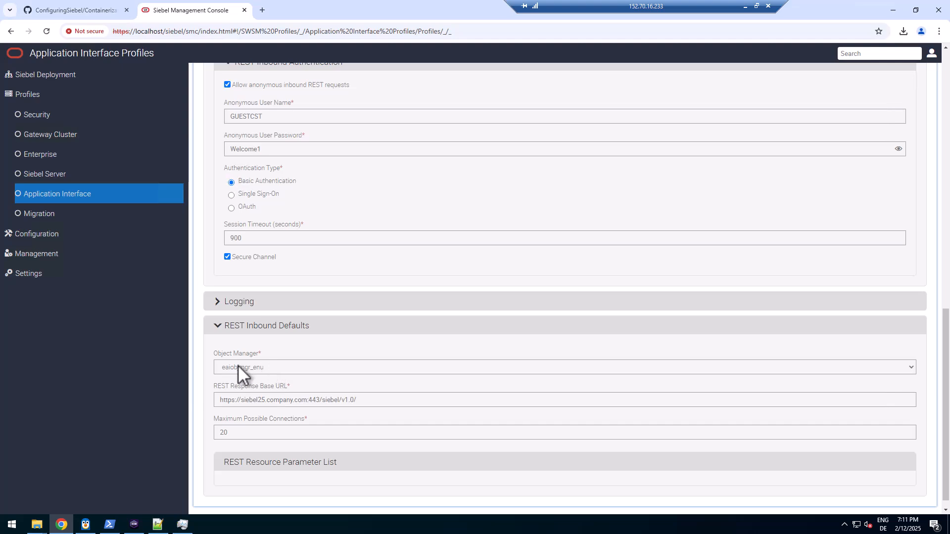
scroll(304, 346, up, 15)
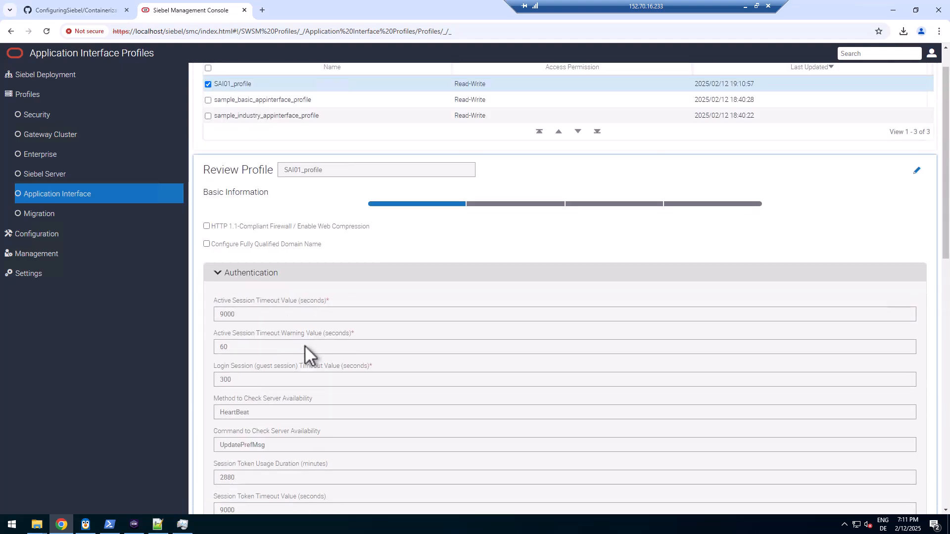
Move the SAI01_profile review to the Applications step and expand the callcenter and webtools settings
click(499, 243)
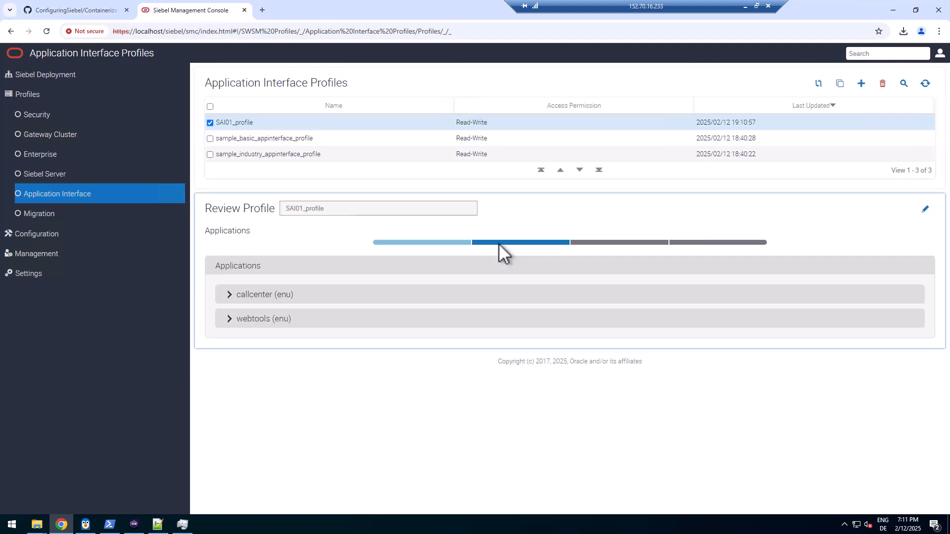
click(261, 297)
click(257, 406)
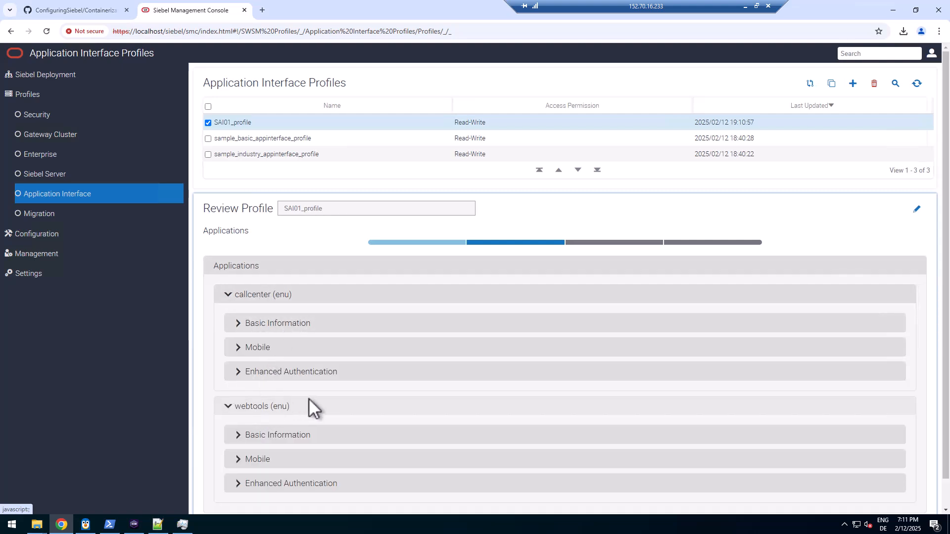
scroll(309, 399, down, 1)
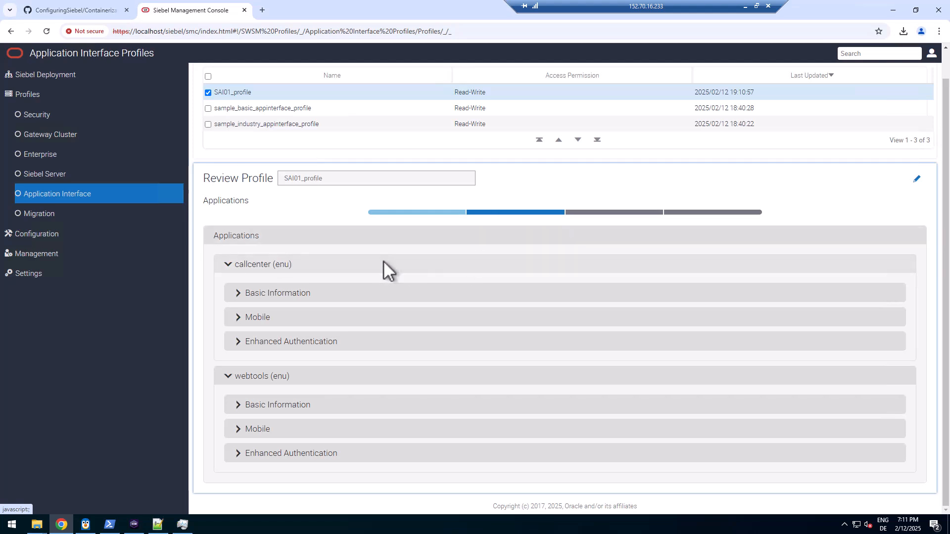
click(292, 295)
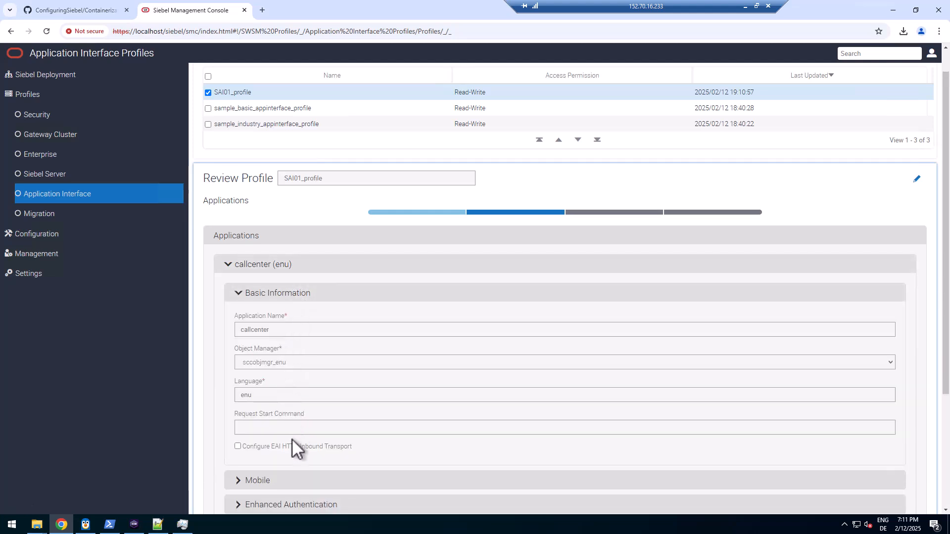
Reveal the anonymous user passwords under callcenter's and webtools' Enhanced Authentication settings
click(270, 504)
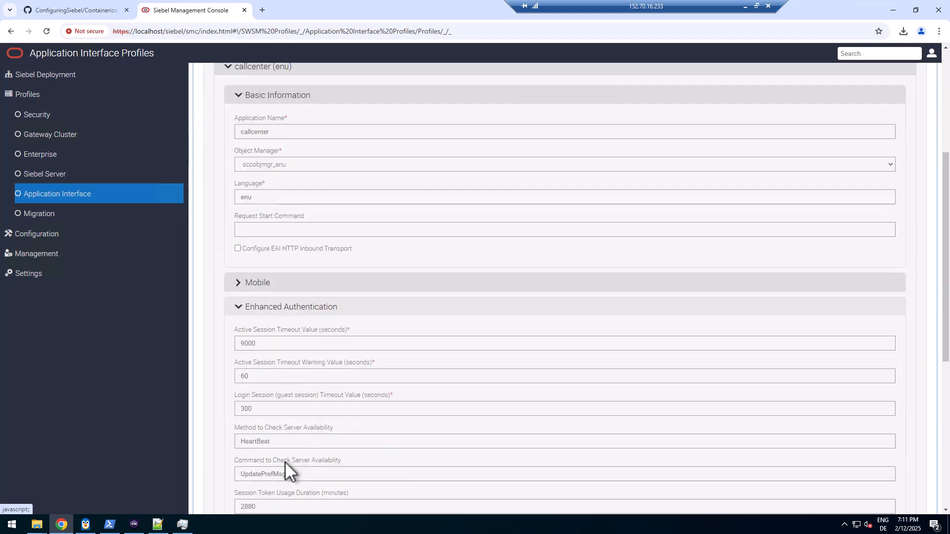
scroll(296, 431, down, 4)
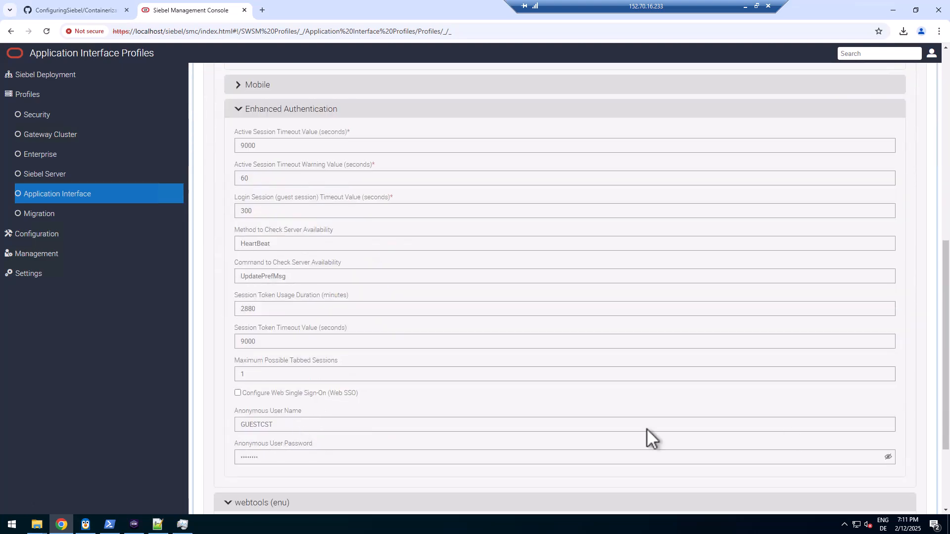
click(886, 458)
scroll(532, 418, down, 3)
click(303, 452)
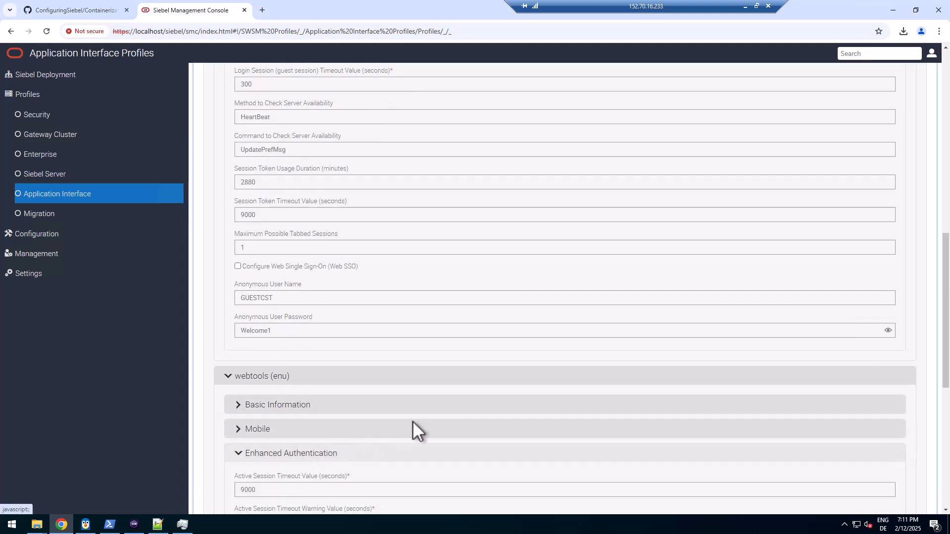
scroll(420, 419, down, 7)
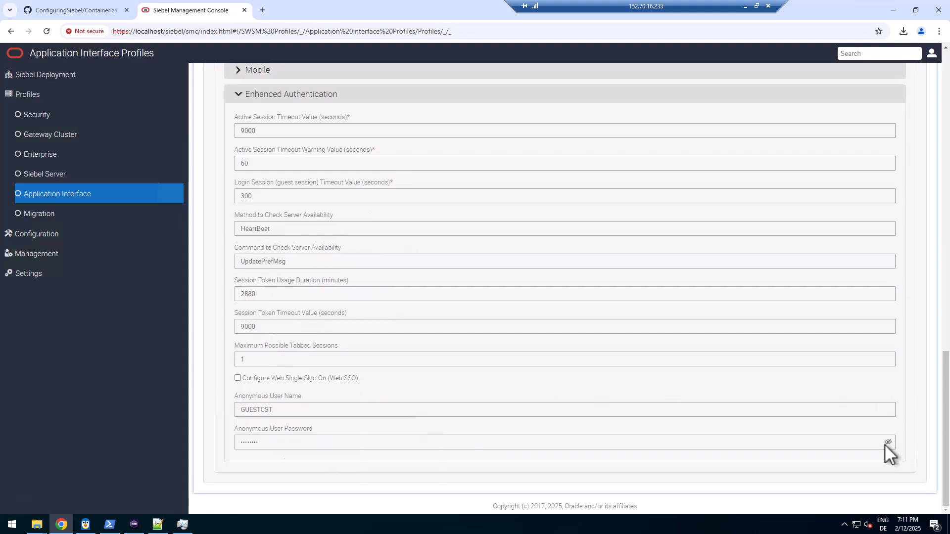
click(886, 443)
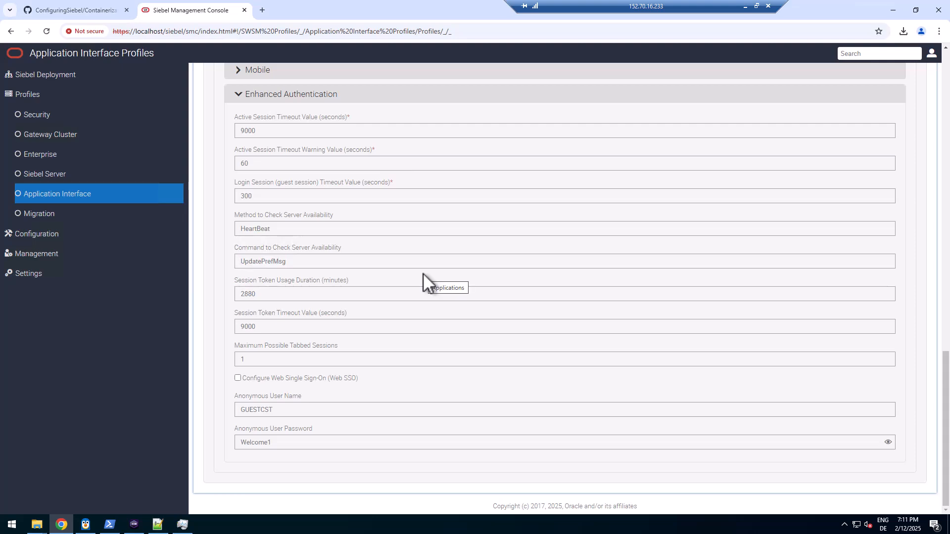
Advance the profile review to the REST Inbound Resources step
scroll(423, 273, up, 10)
scroll(423, 273, up, 9)
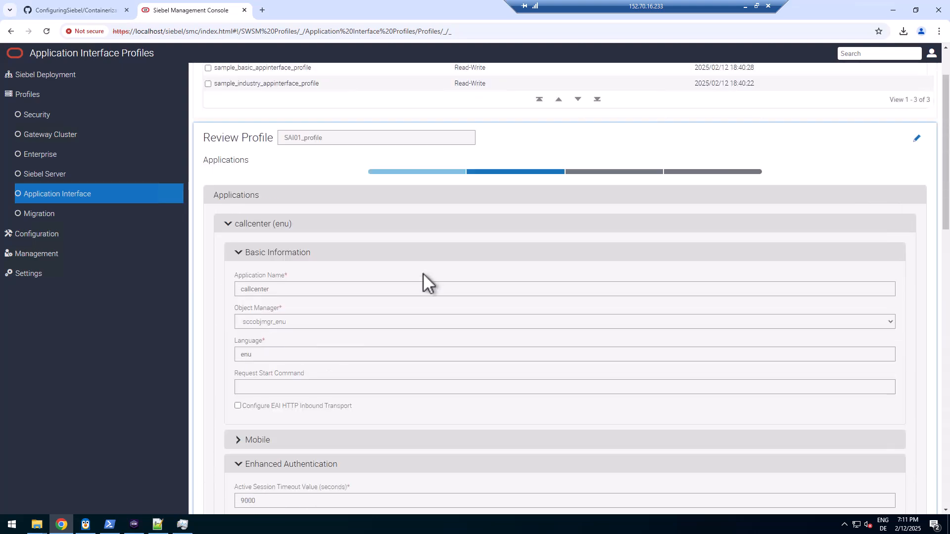
click(599, 242)
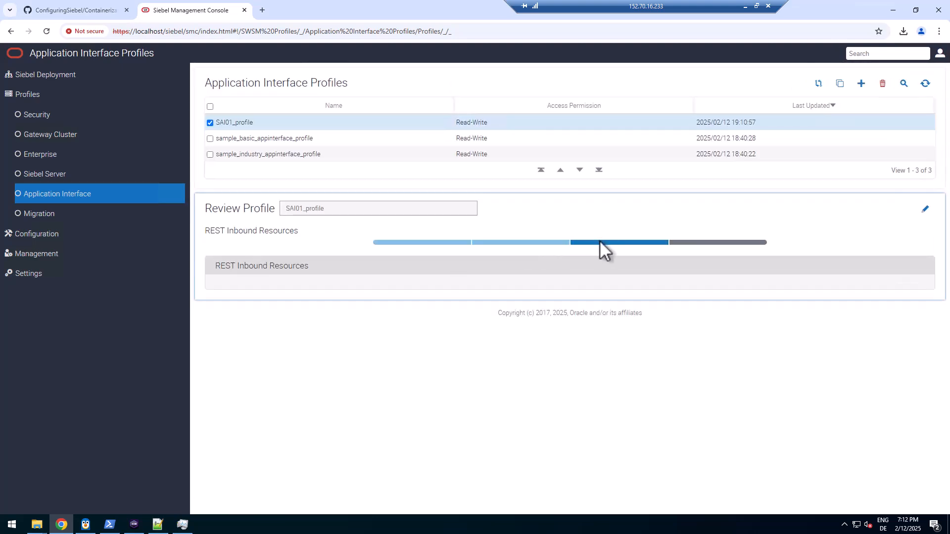
Check the Other Information step, then delete '-f DEV_Enterprise' from line 47's deploySAI command
click(704, 242)
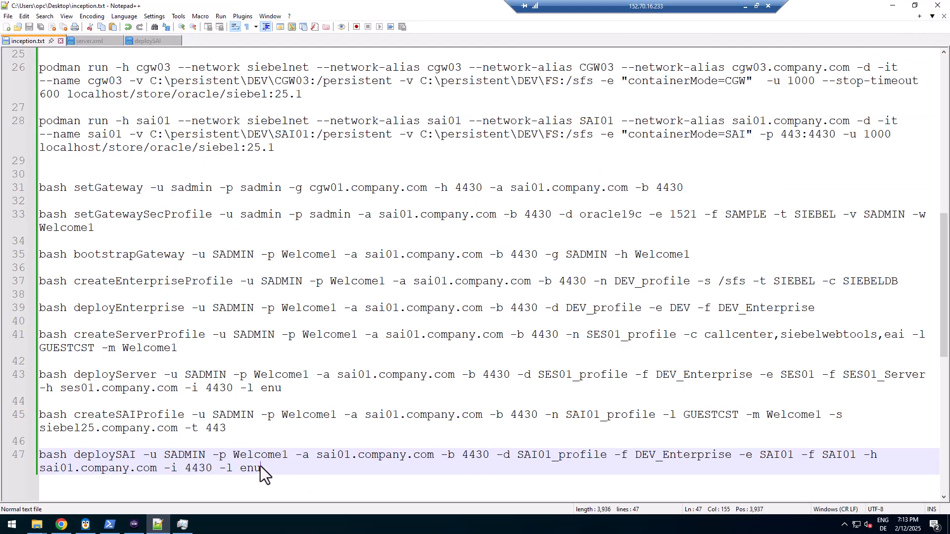
drag(265, 468, 253, 469)
double_click(523, 455)
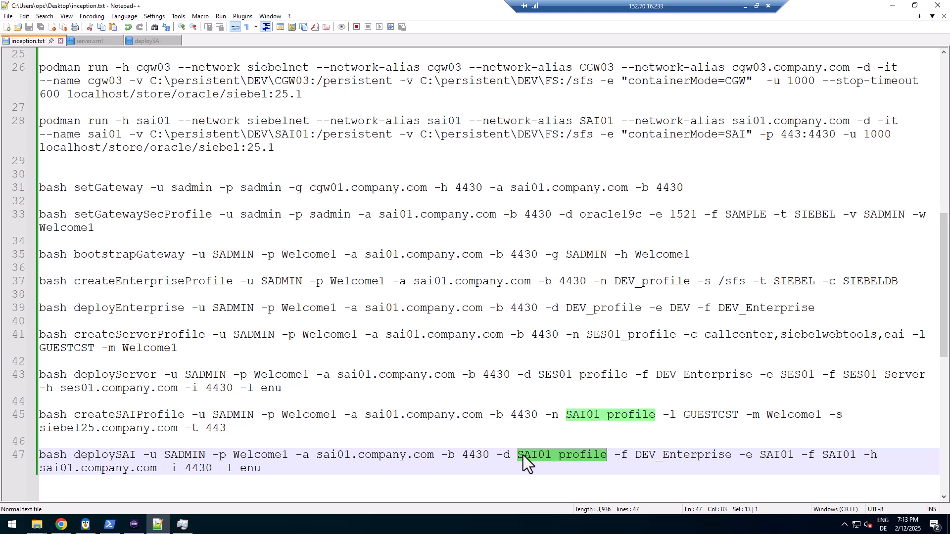
click(637, 454)
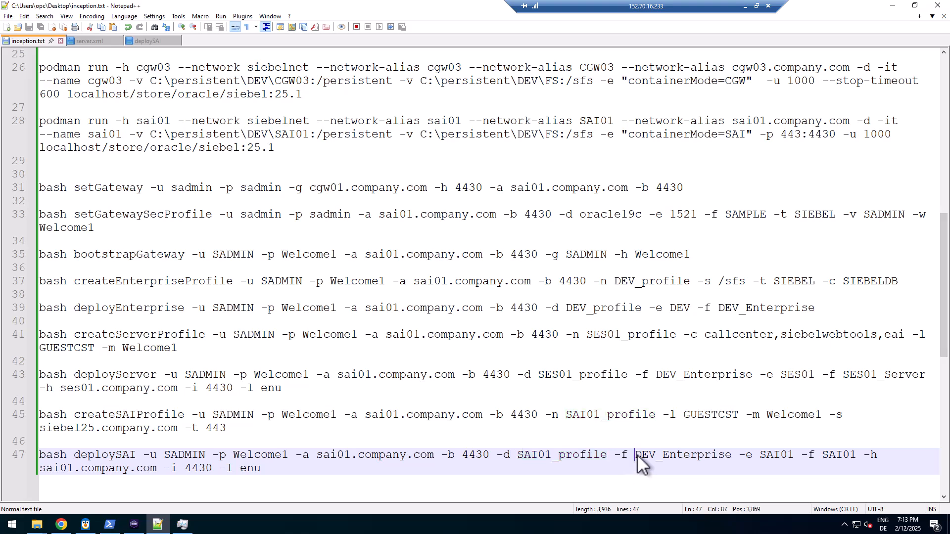
drag(614, 455, 747, 454)
key(Delete)
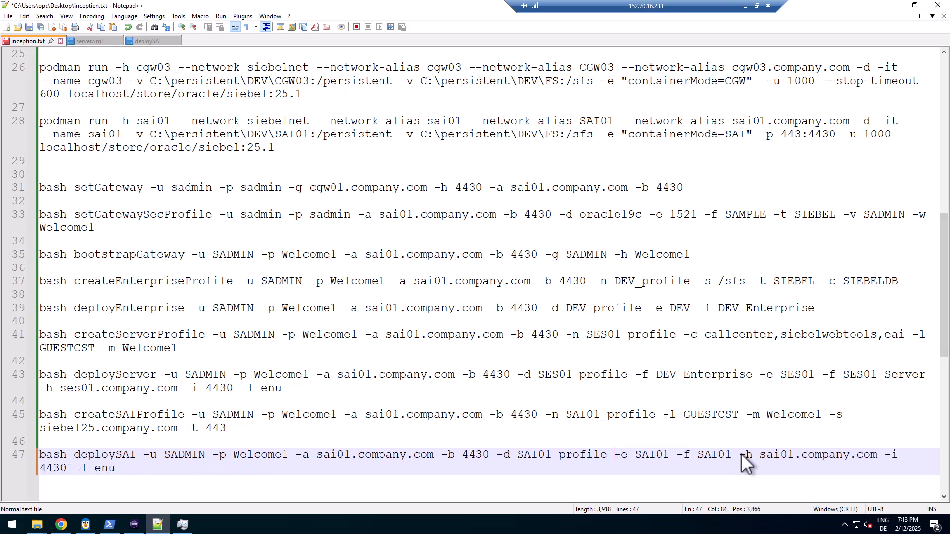
Inspect the SAI01 node and sai01.company.com host values and the script's SRVPORT option
double_click(654, 454)
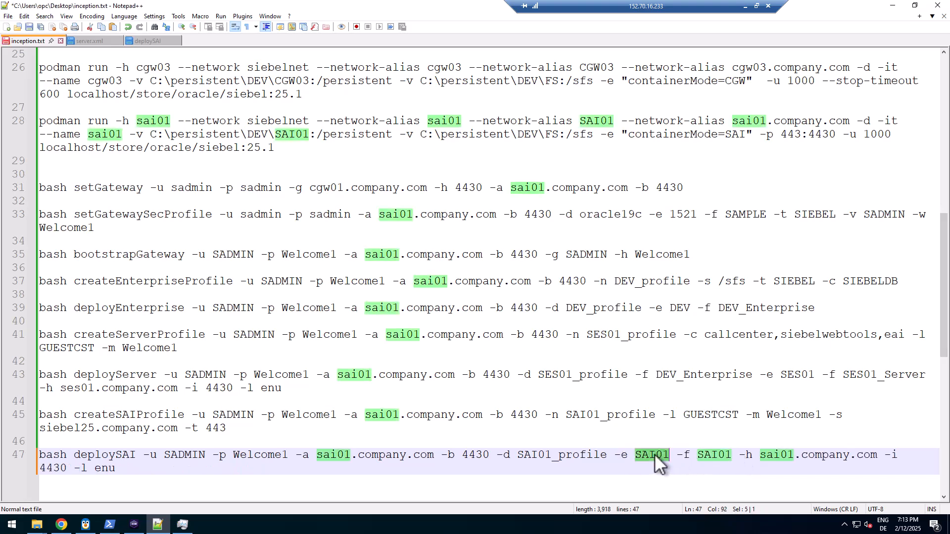
double_click(786, 455)
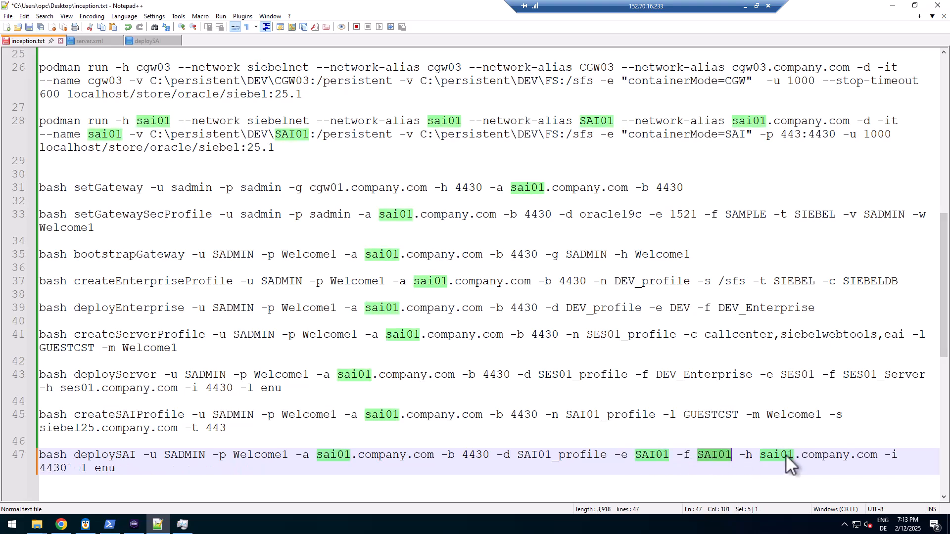
click(836, 455)
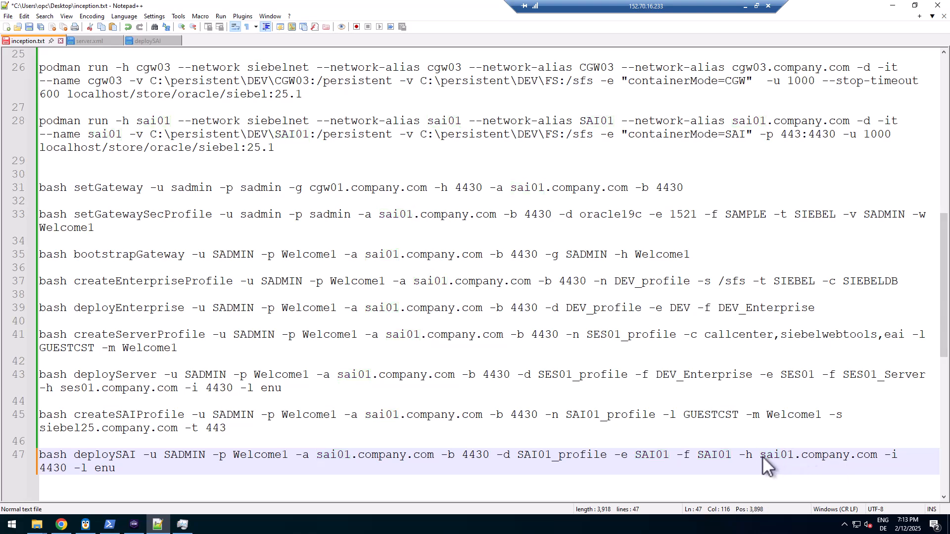
drag(762, 455, 886, 456)
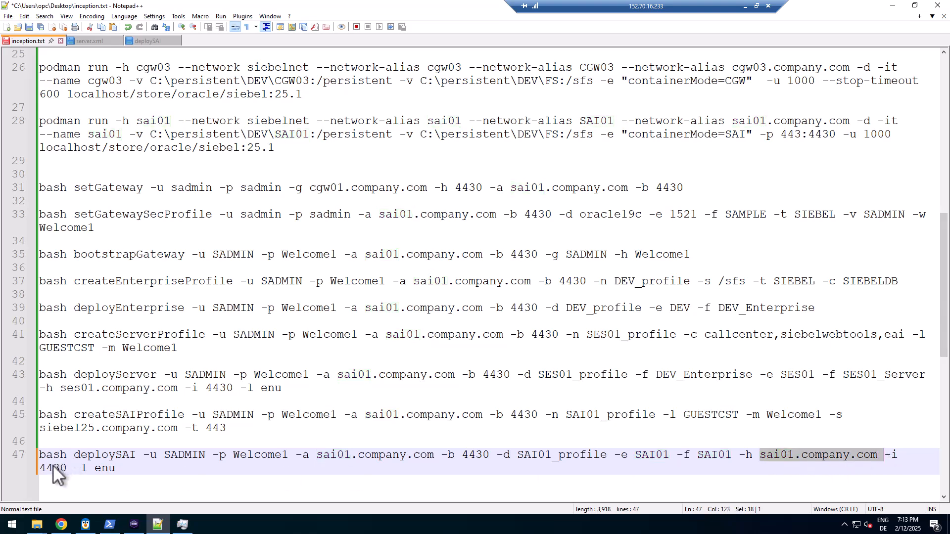
drag(353, 476, 772, 440)
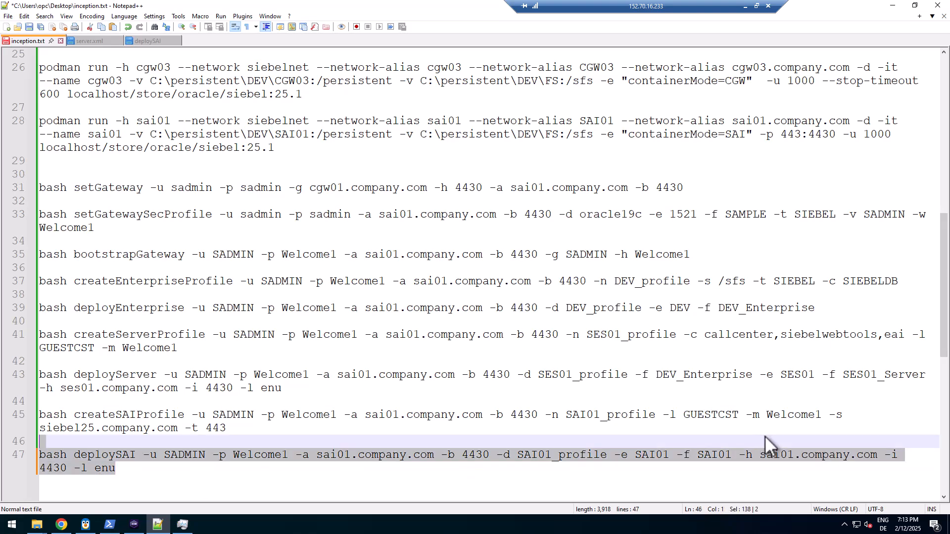
click(148, 40)
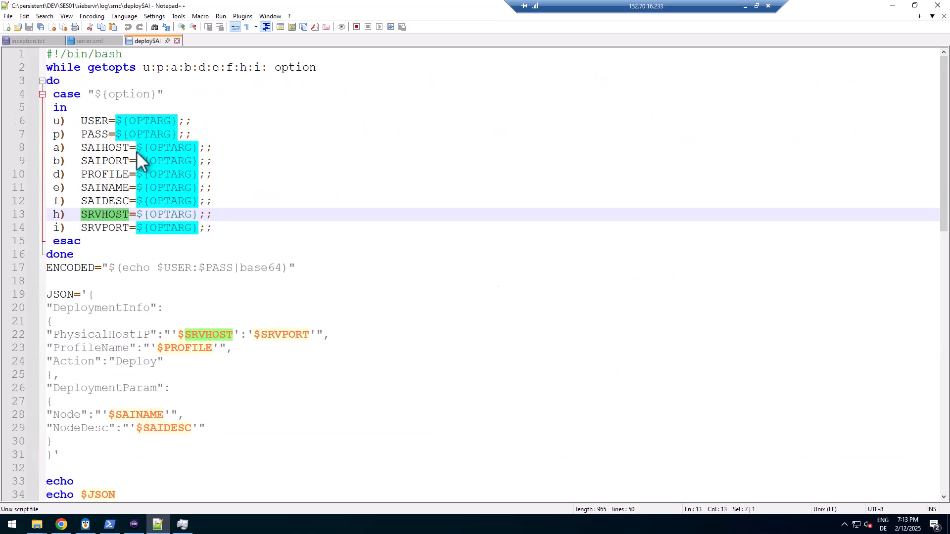
click(58, 228)
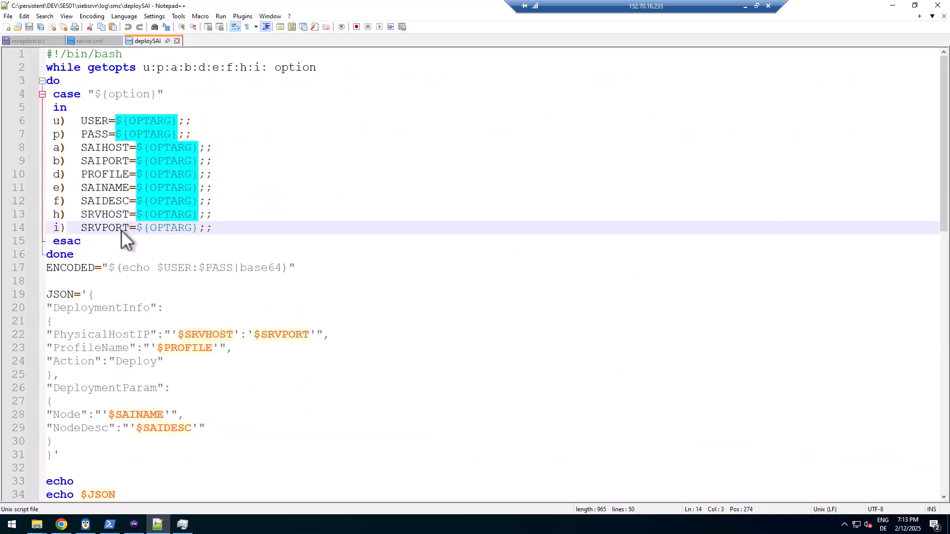
click(24, 39)
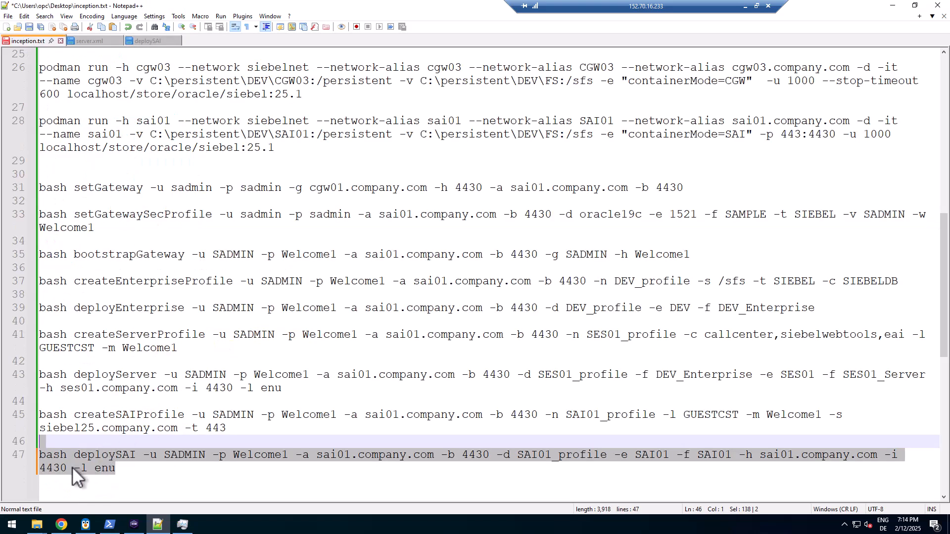
Delete the '-l enu' option and select the whole edited deploySAI command line
drag(72, 468, 129, 470)
key(Delete)
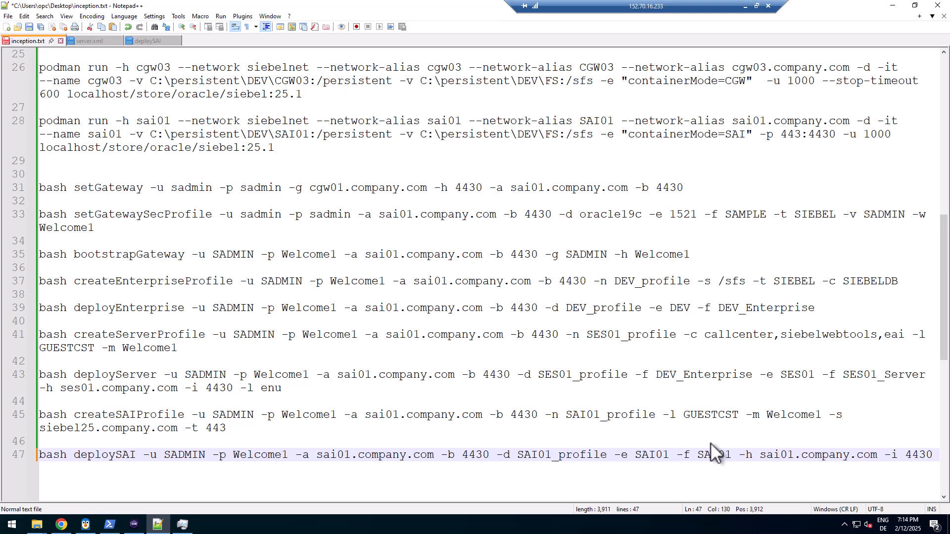
key(shift+Home)
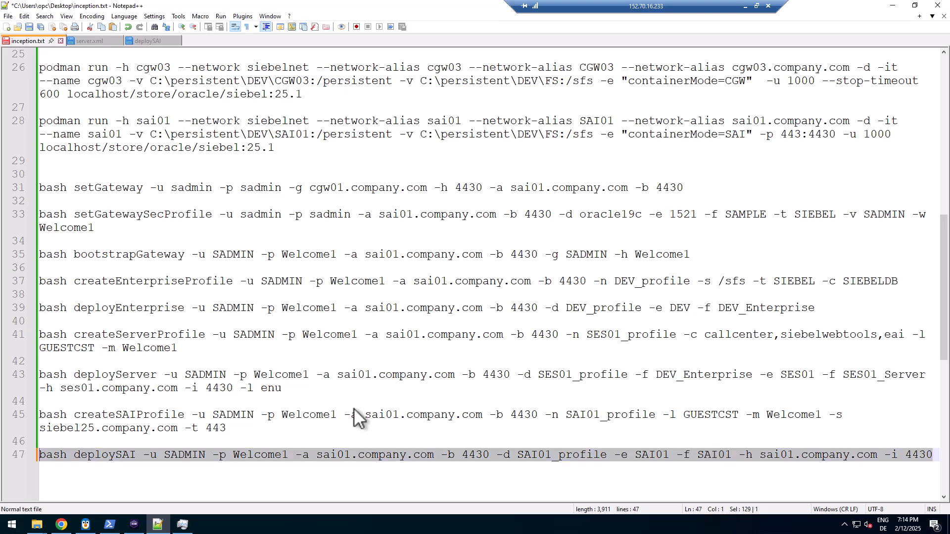
click(311, 456)
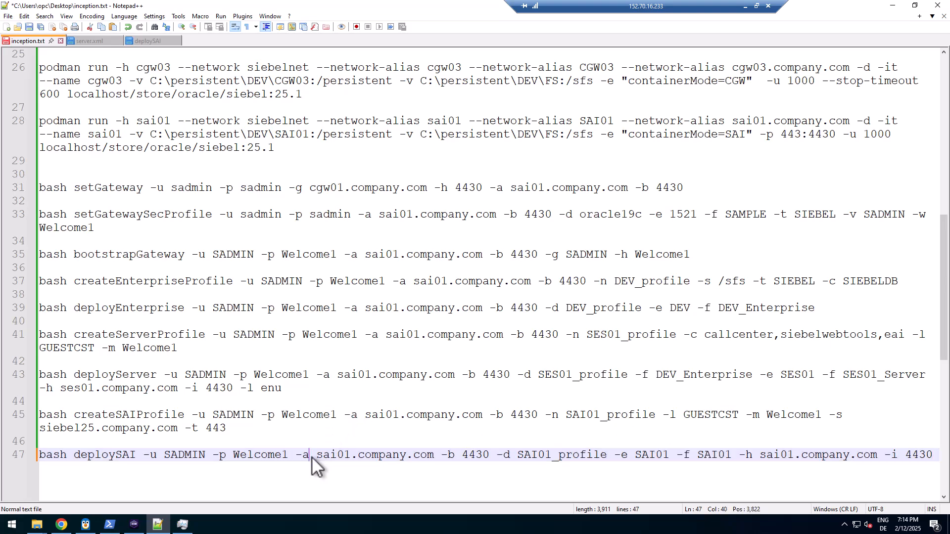
triple_click(311, 457)
key(ctrl+c)
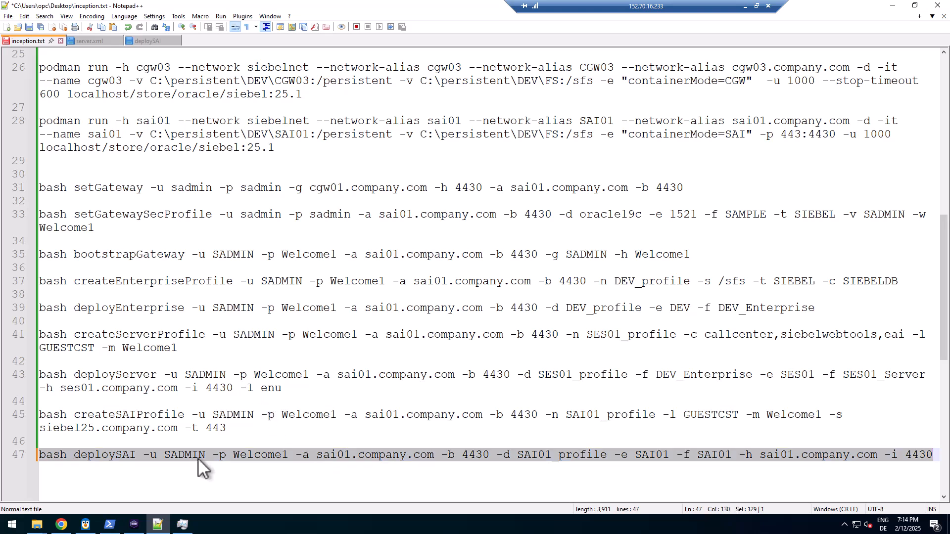
click(133, 524)
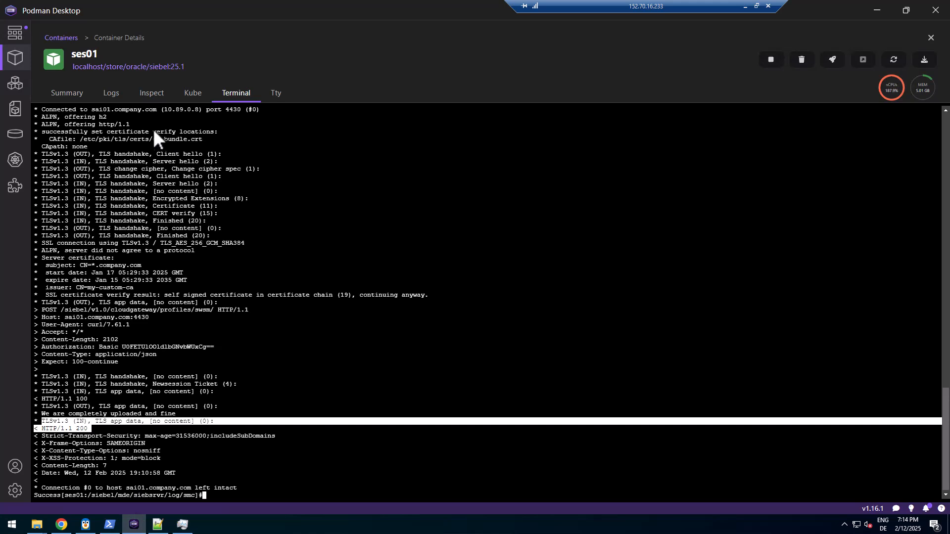
Clear the ses01 terminal, paste the edited deploySAI command and run it to start deploying SAI01
text(clear)
key(Return)
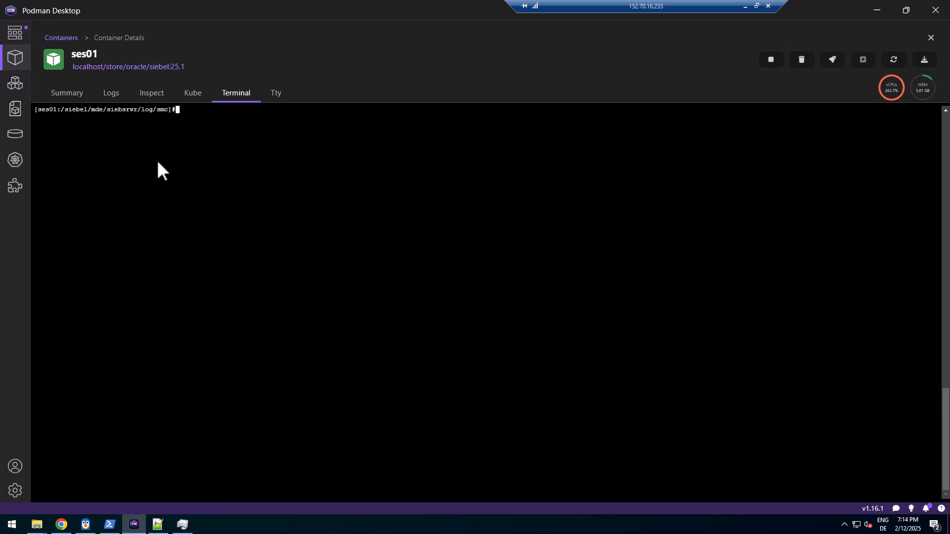
right_click(166, 179)
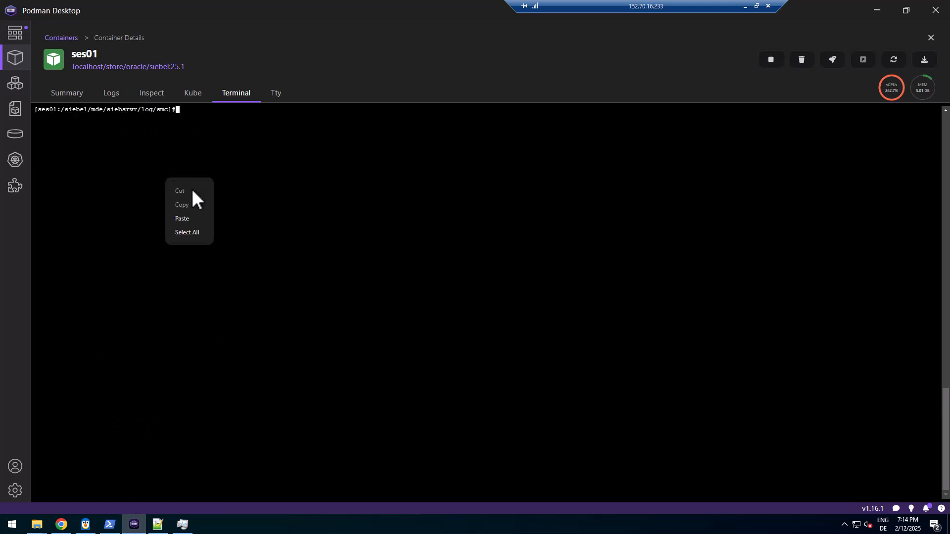
click(193, 218)
key(Return)
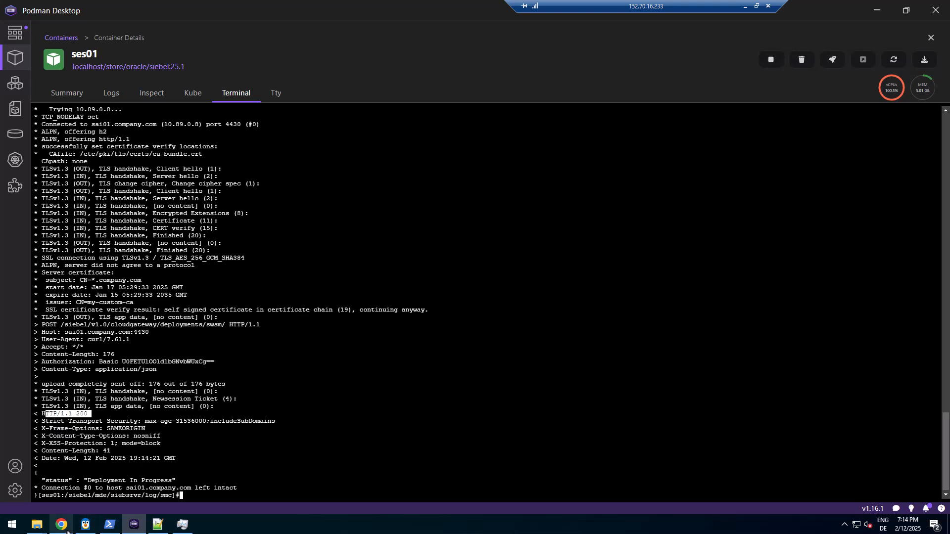
mouse_move(68, 531)
click(62, 503)
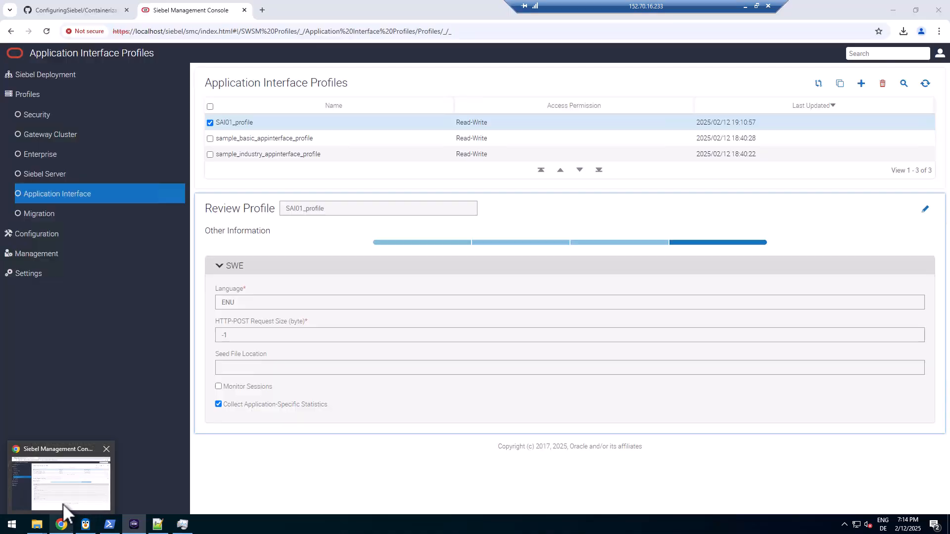
click(38, 76)
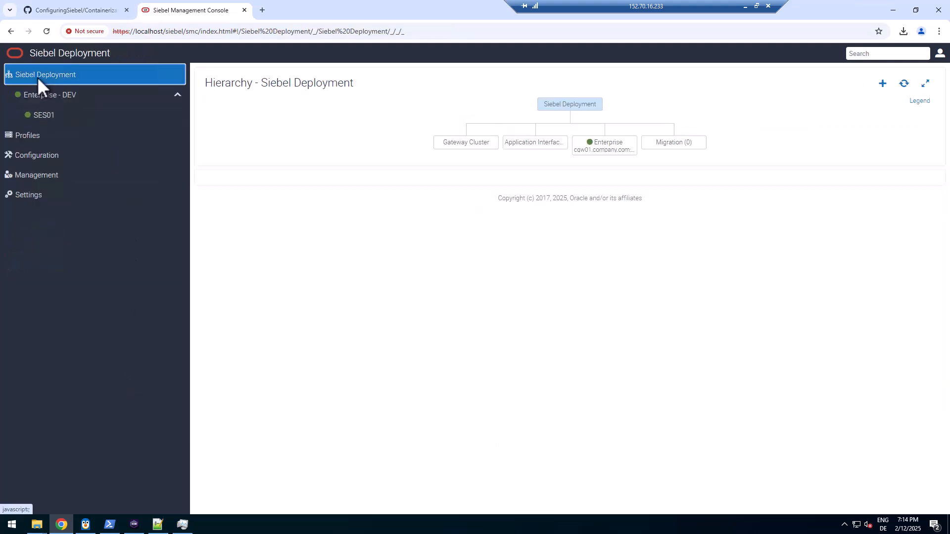
click(904, 82)
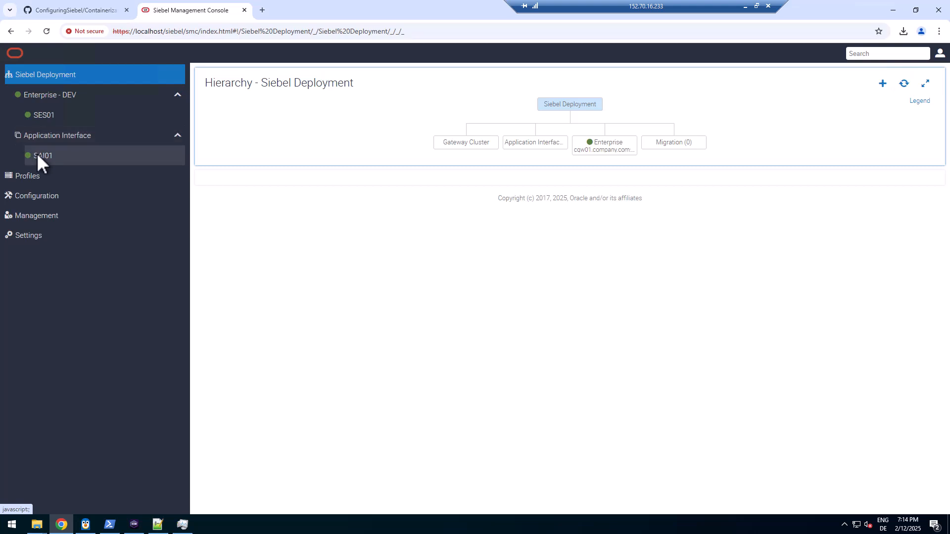
click(38, 154)
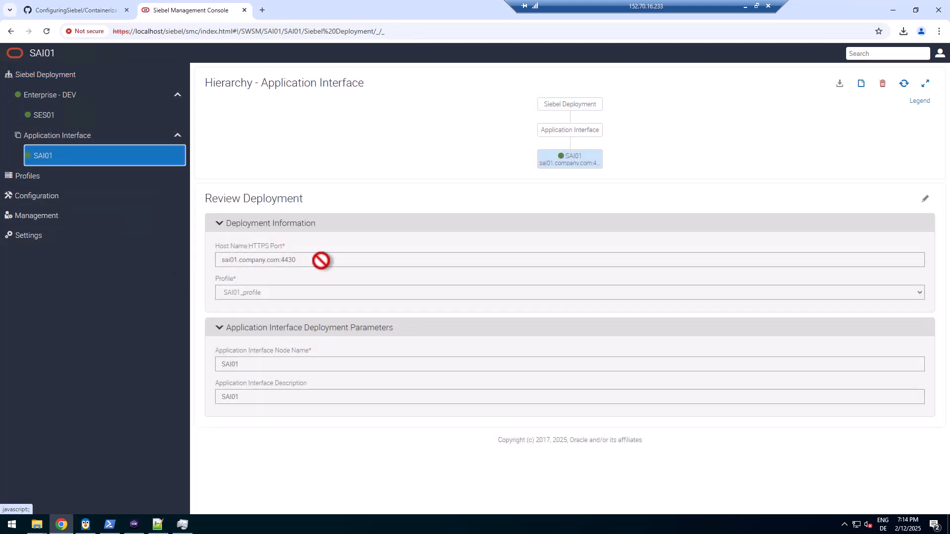
click(175, 30)
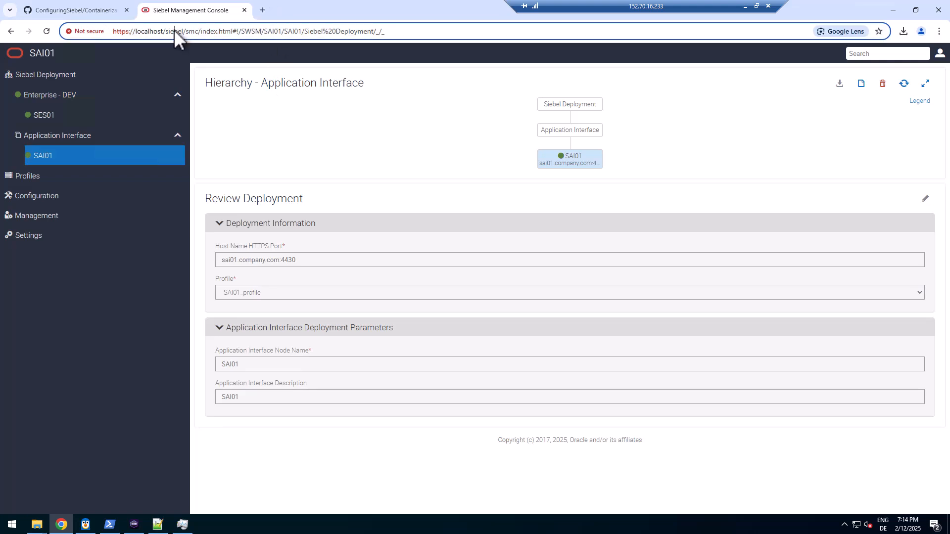
click(139, 33)
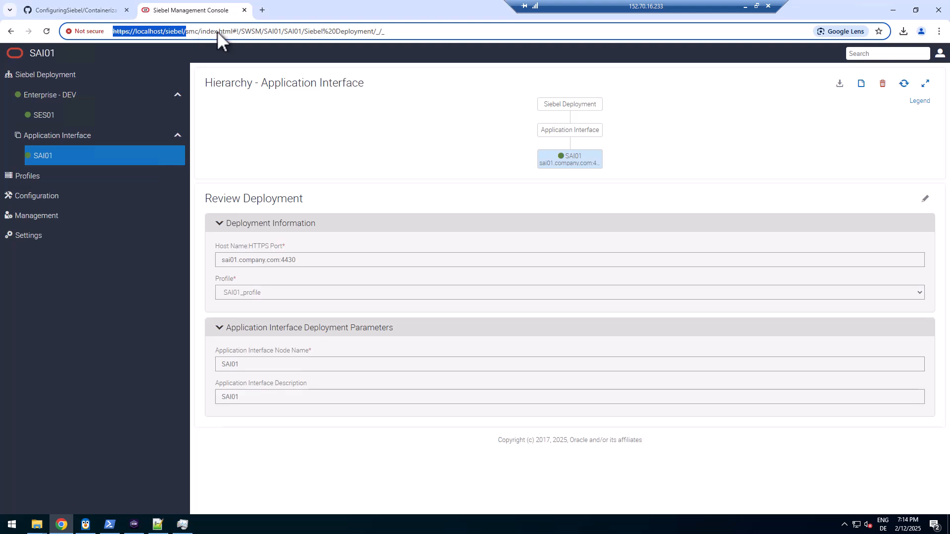
click(263, 11)
key(ctrl+v)
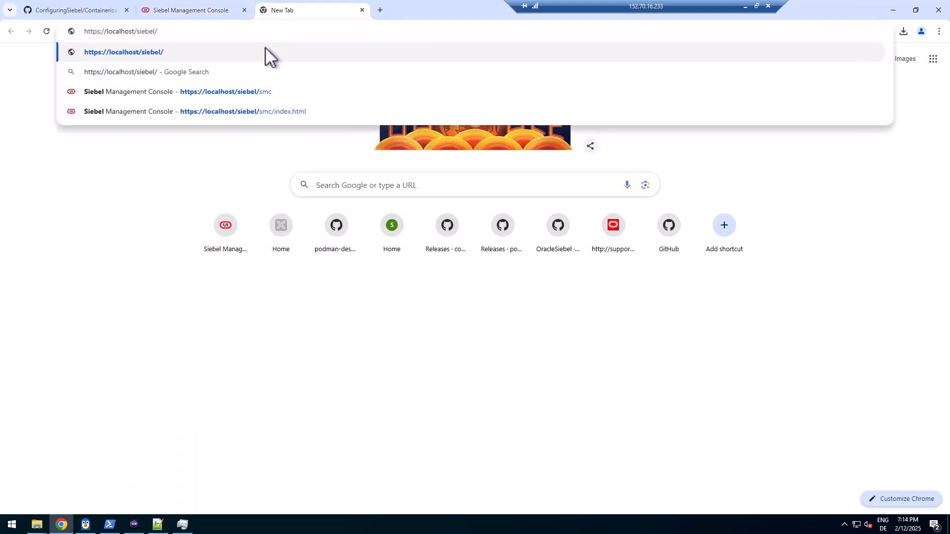
text(app/)
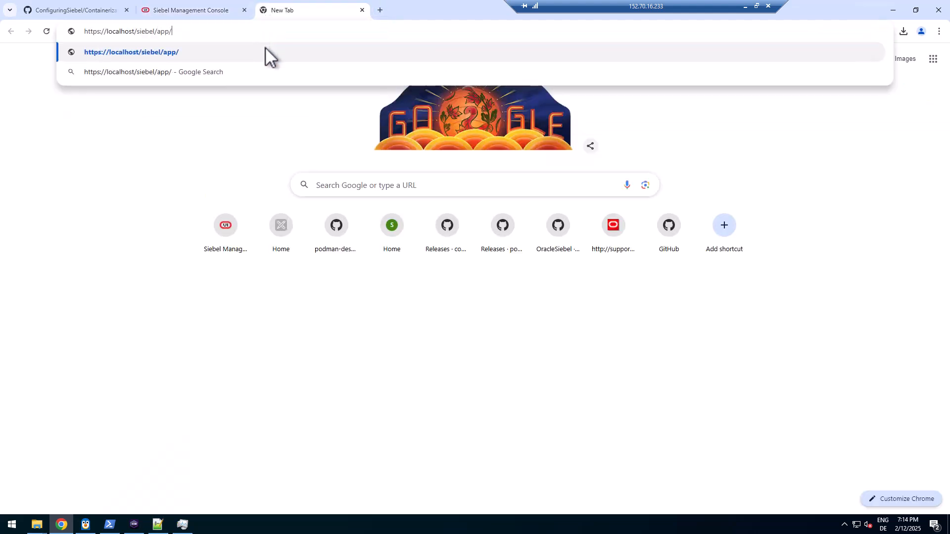
text(callcenter/enu)
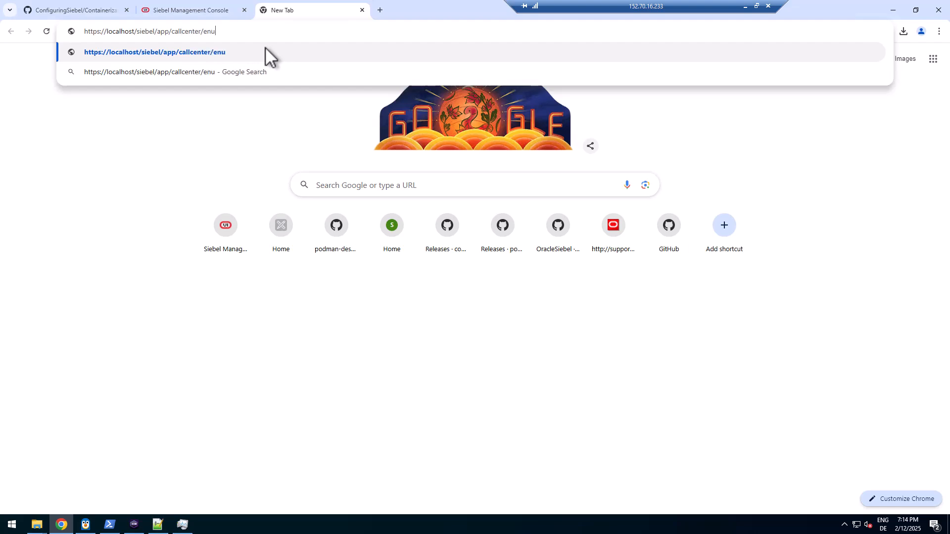
key(Return)
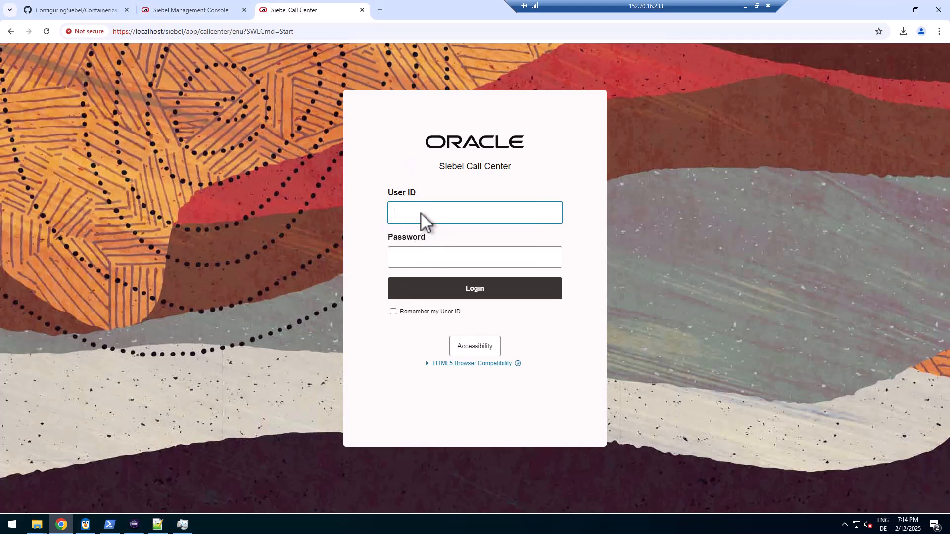
Enter the administrator user ID and password and submit the login
text(IN)
key(Tab)
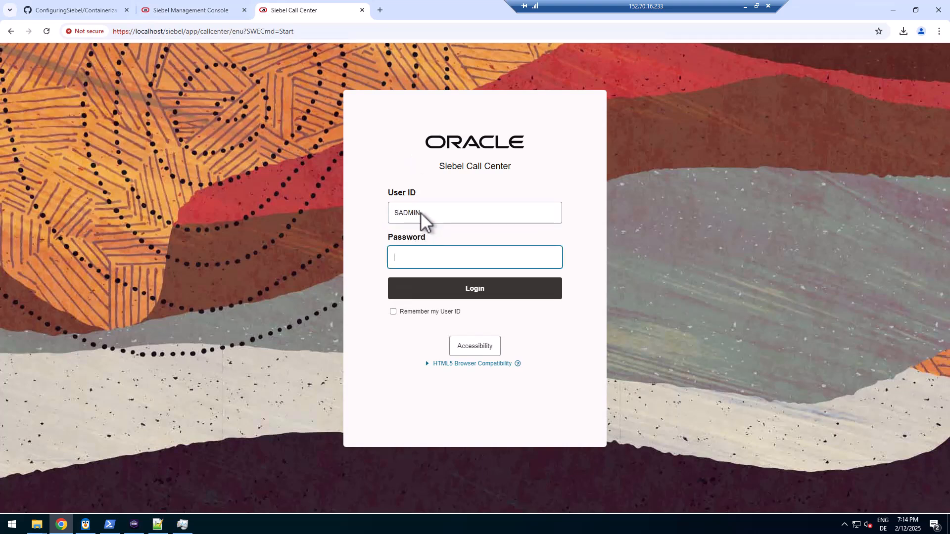
text(SADMI1)
click(465, 287)
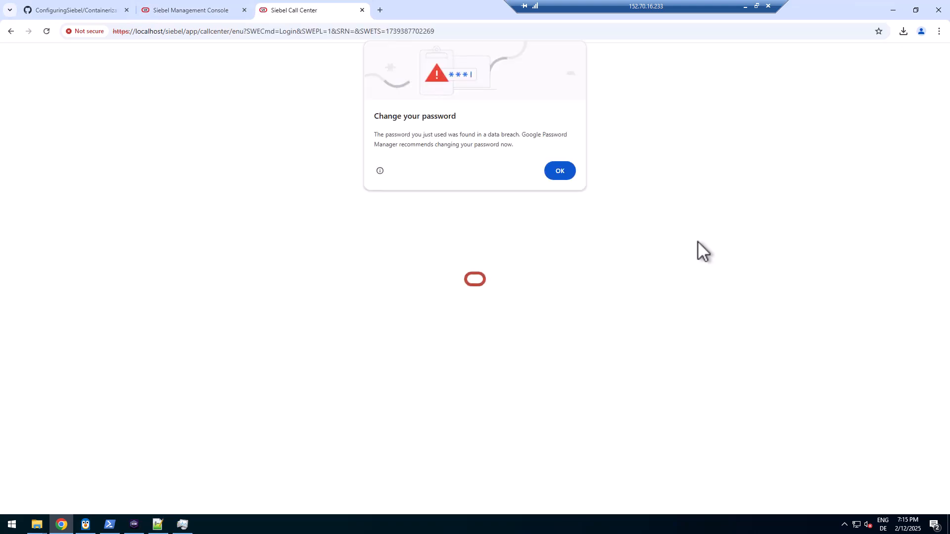
Dismiss the password breach warning, allow notifications, and open My Accounts from the screen menu
click(559, 172)
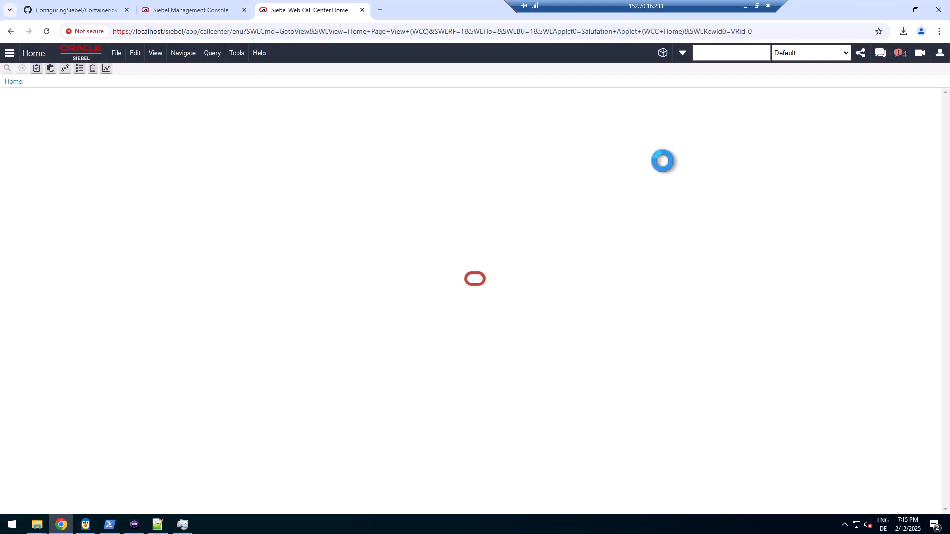
click(156, 99)
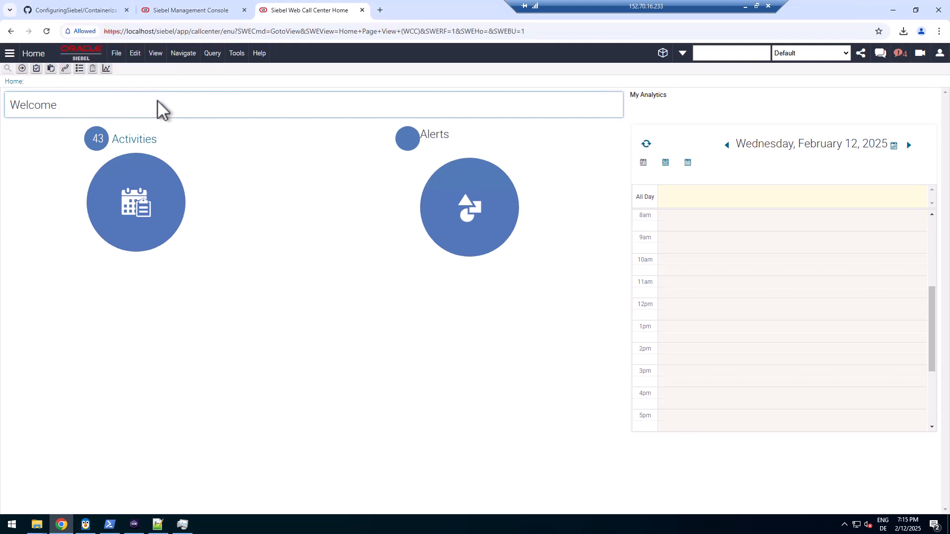
click(9, 54)
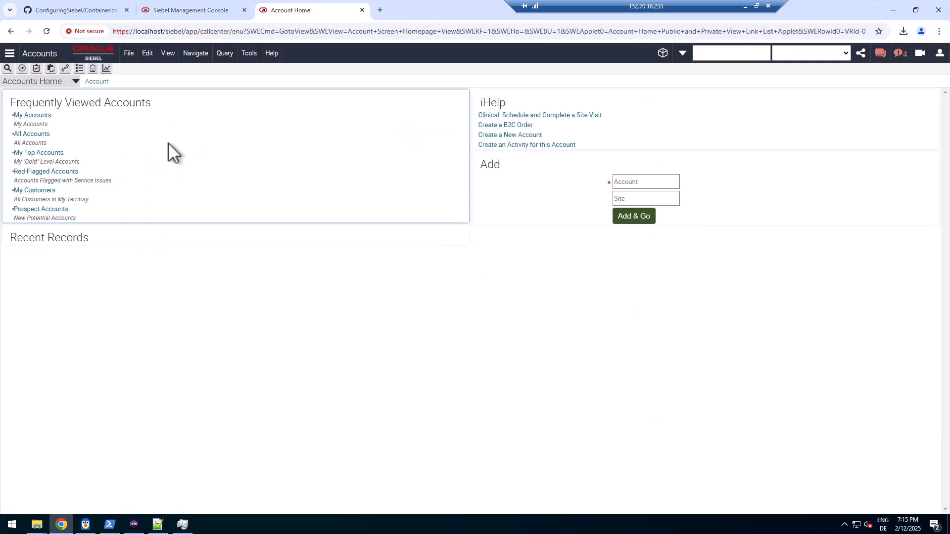
click(33, 115)
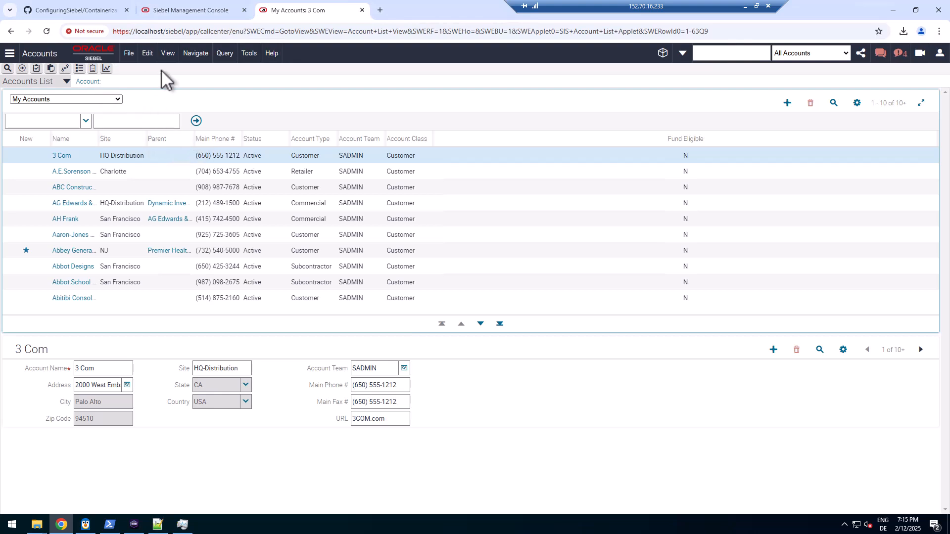
click(272, 54)
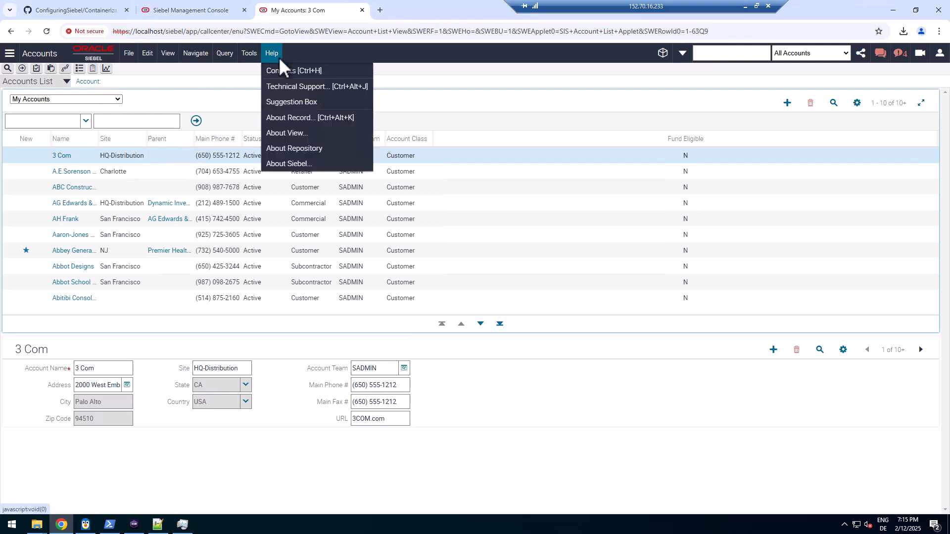
click(280, 88)
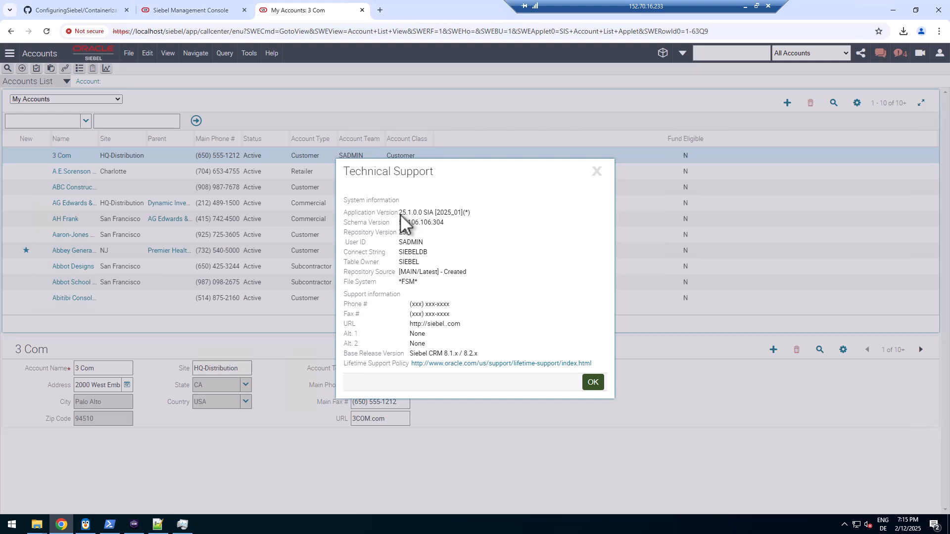
double_click(401, 213)
double_click(406, 232)
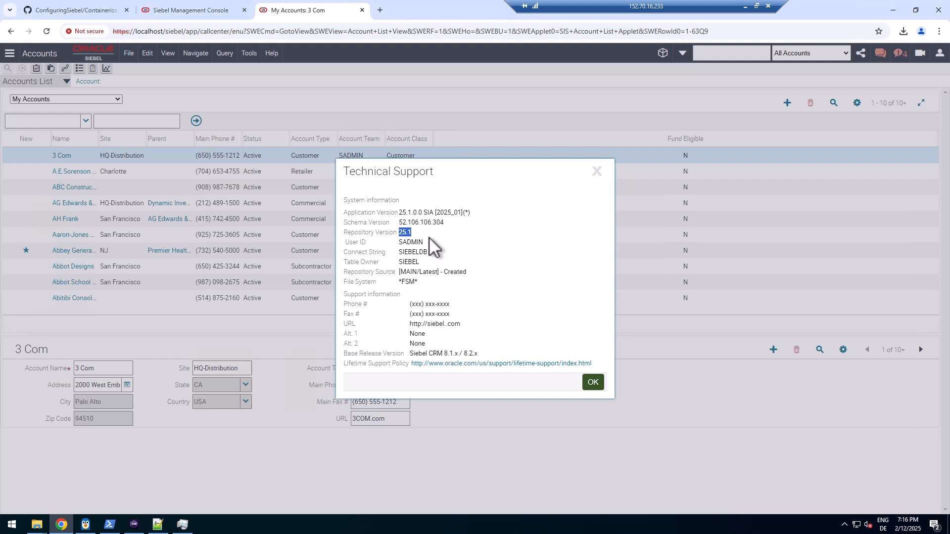
click(405, 237)
double_click(404, 233)
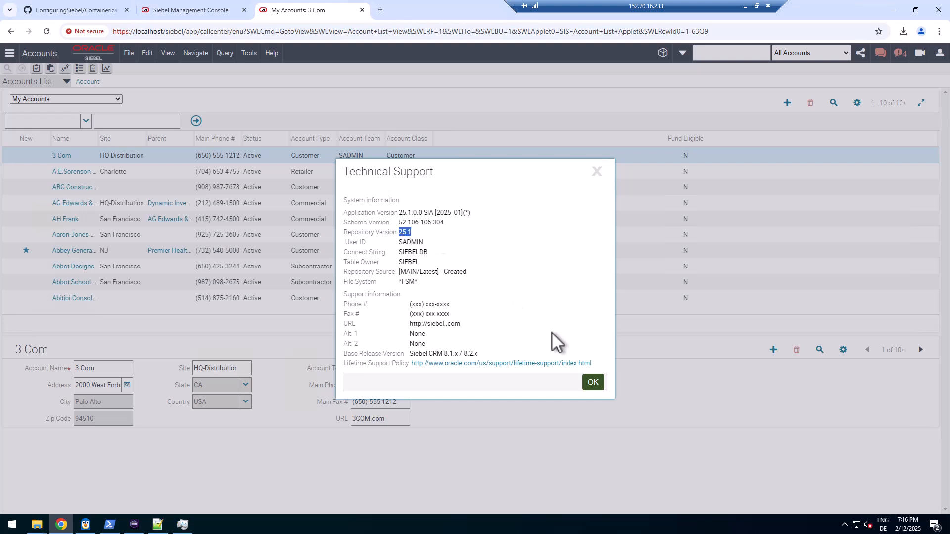
click(598, 173)
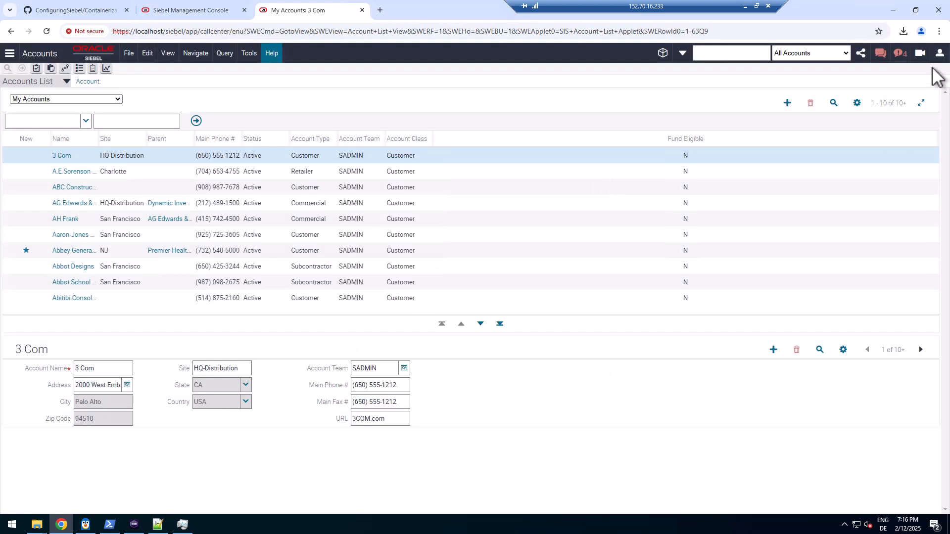
Set Navigation Control to Side Menu and Theme to Redwood in user settings, then log out
click(940, 53)
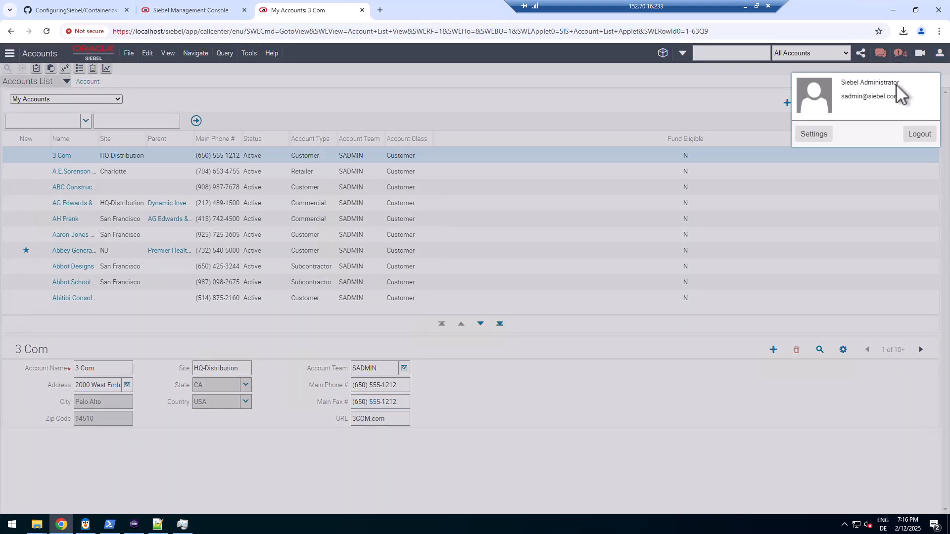
click(816, 134)
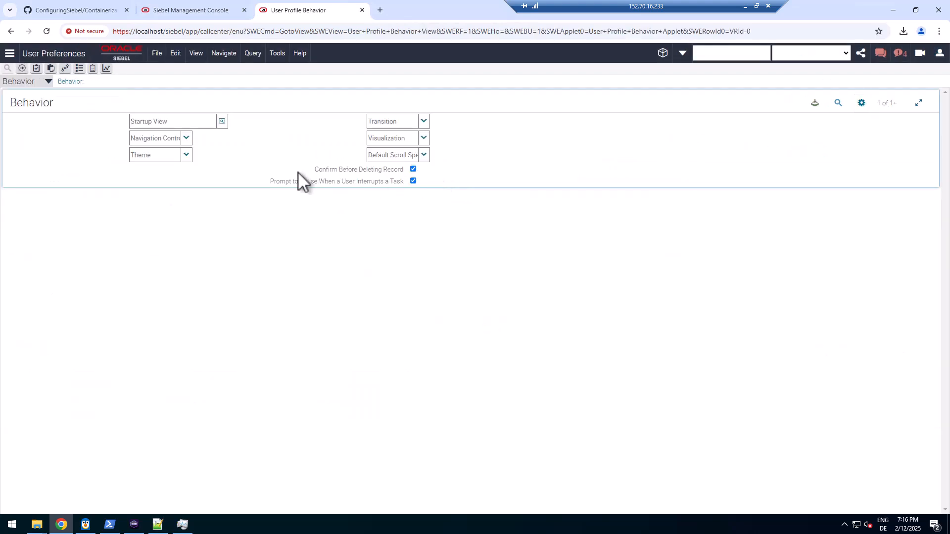
click(186, 137)
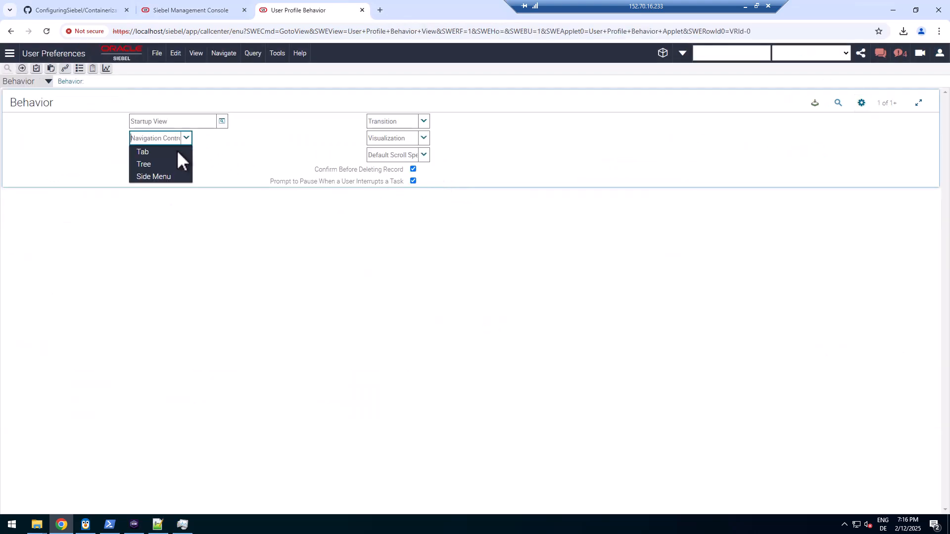
click(162, 176)
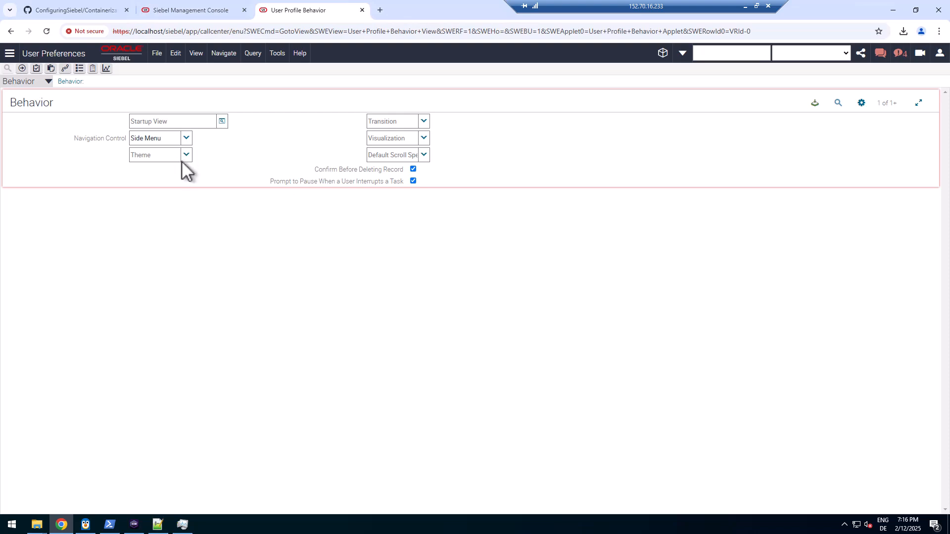
click(186, 154)
click(170, 169)
click(187, 155)
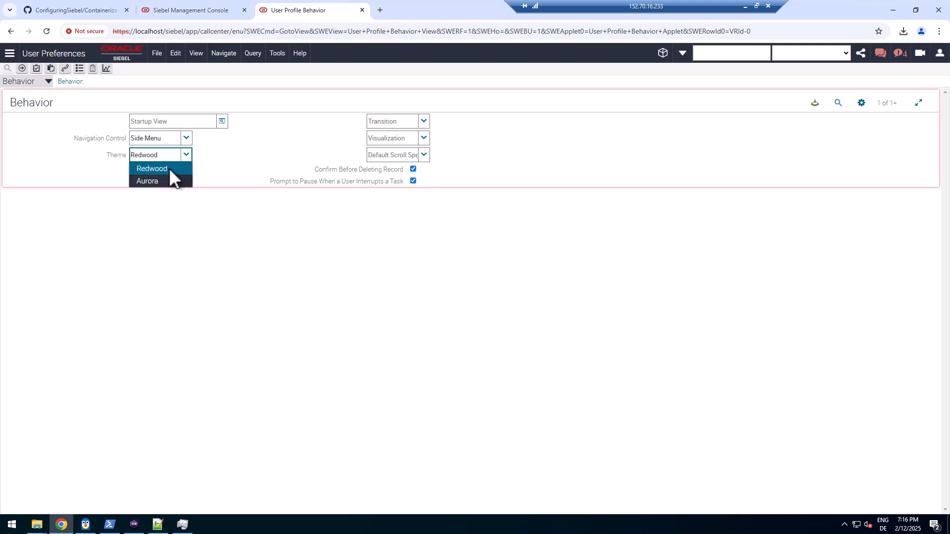
click(164, 170)
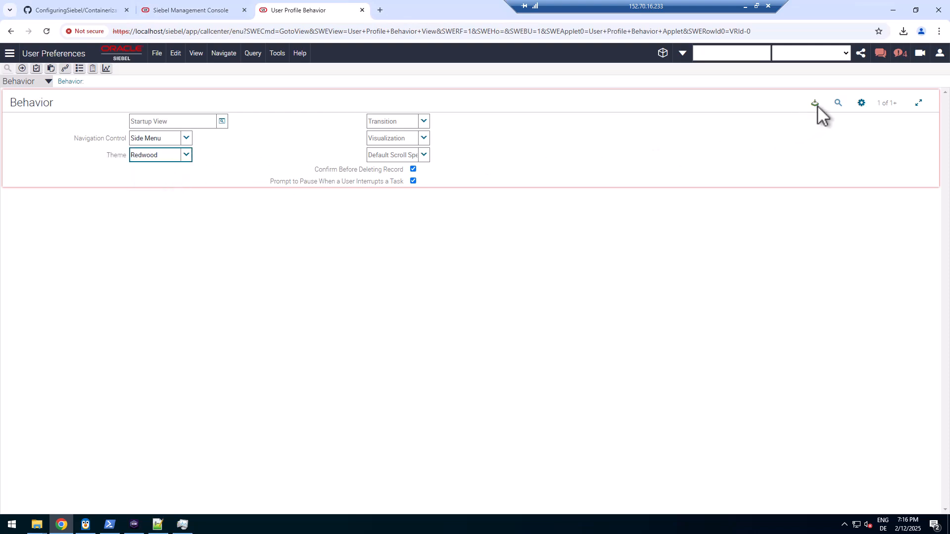
click(940, 54)
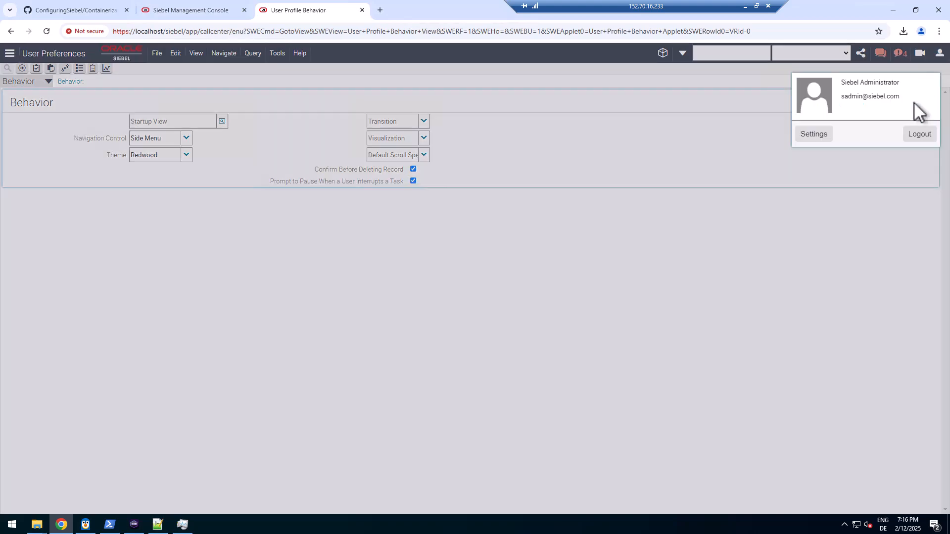
click(918, 138)
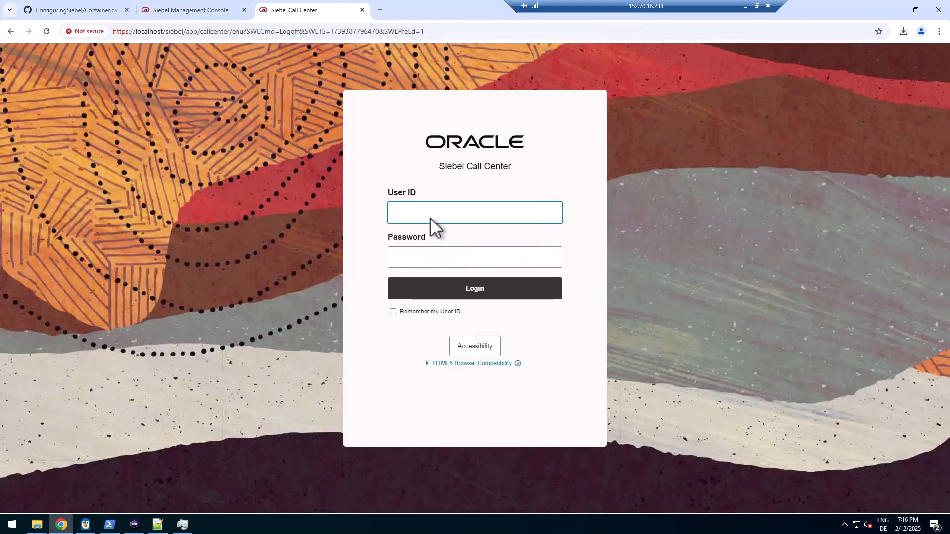
Sign back in with the saved administrator user ID and dismiss the password breach warning
click(431, 218)
click(477, 238)
click(454, 256)
text(s)
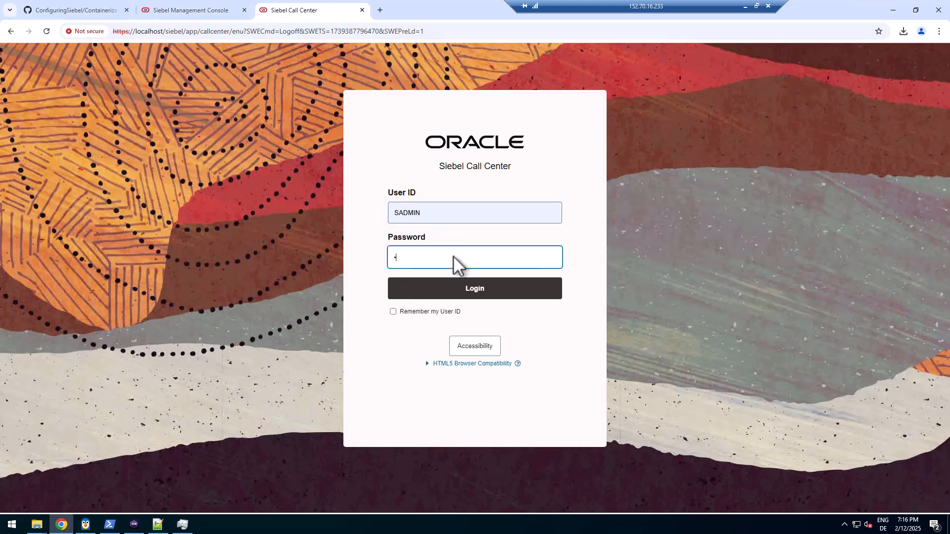
text(admi)
click(461, 292)
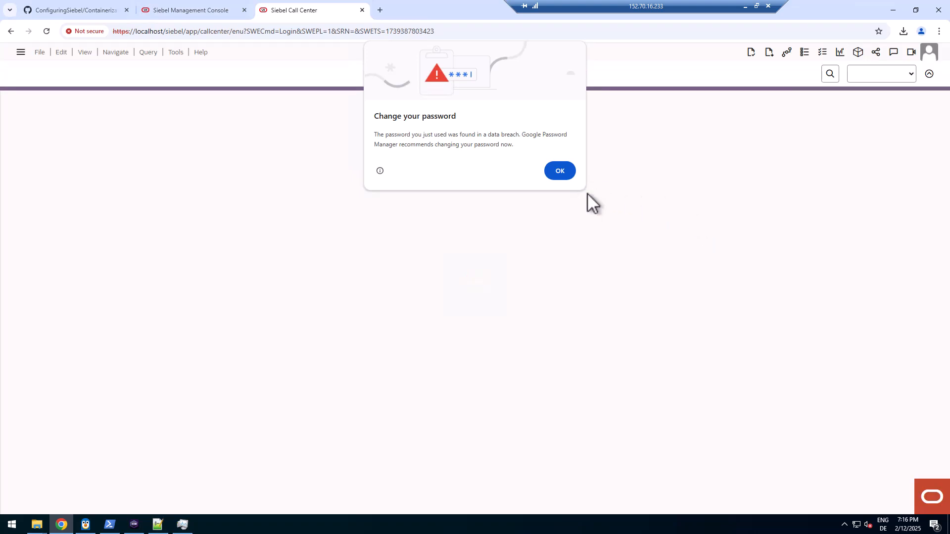
click(558, 170)
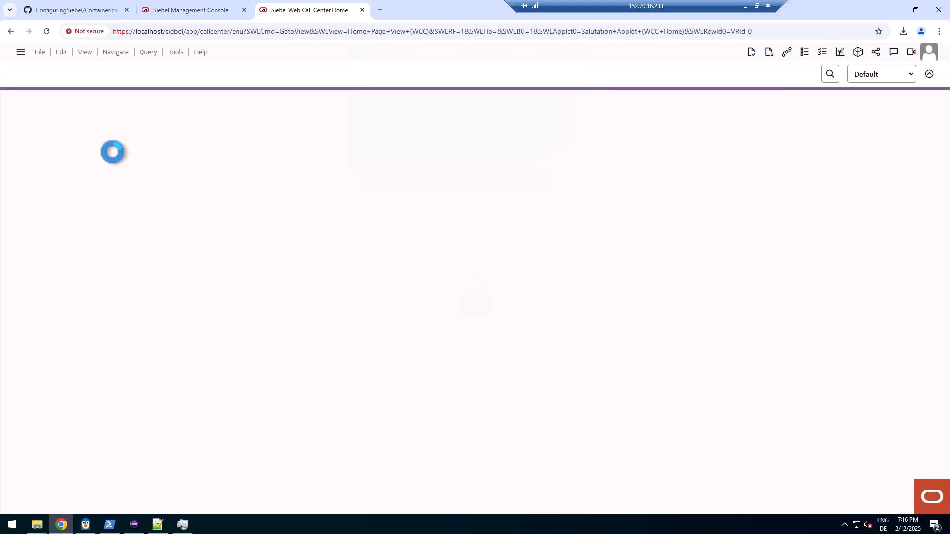
Open Accounts > All Accounts from the side menu, widen the Name column, then show Podman's Containers list
click(21, 54)
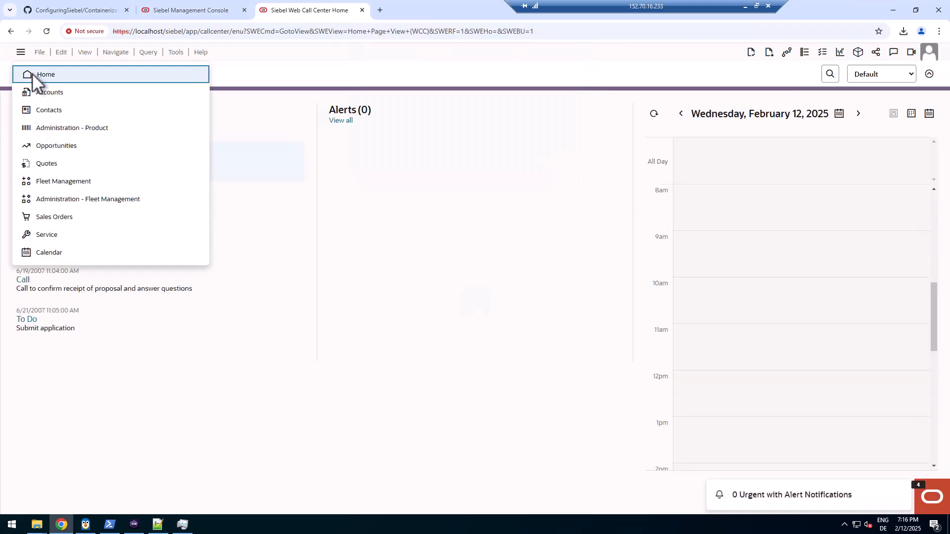
click(38, 93)
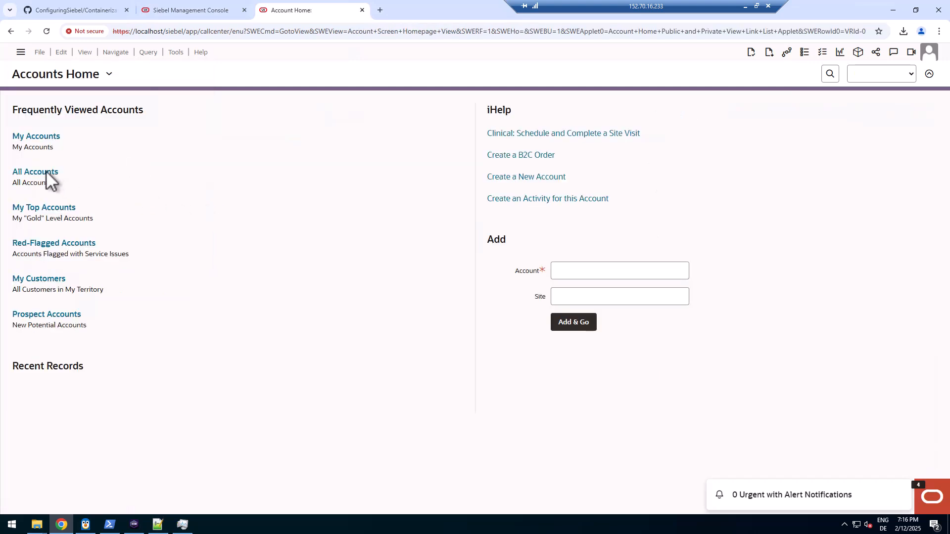
click(46, 171)
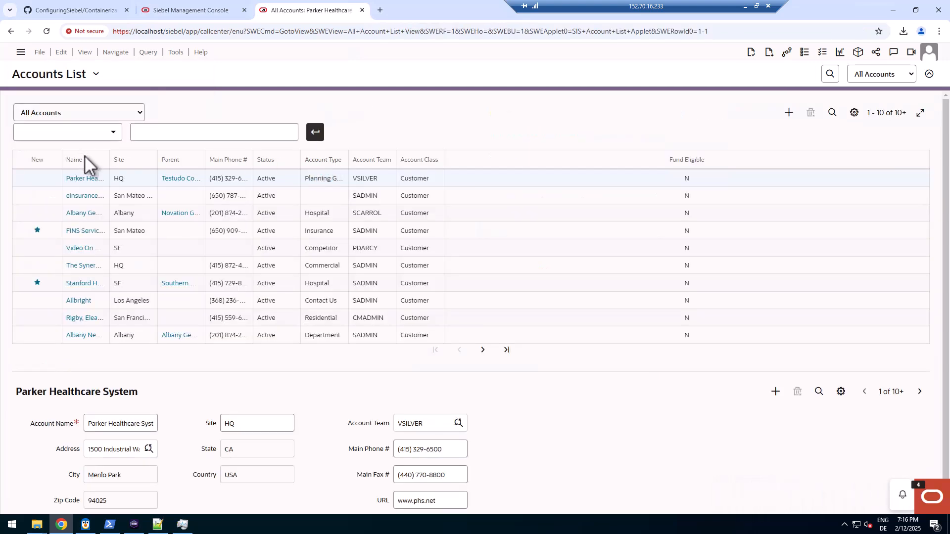
drag(110, 160, 236, 153)
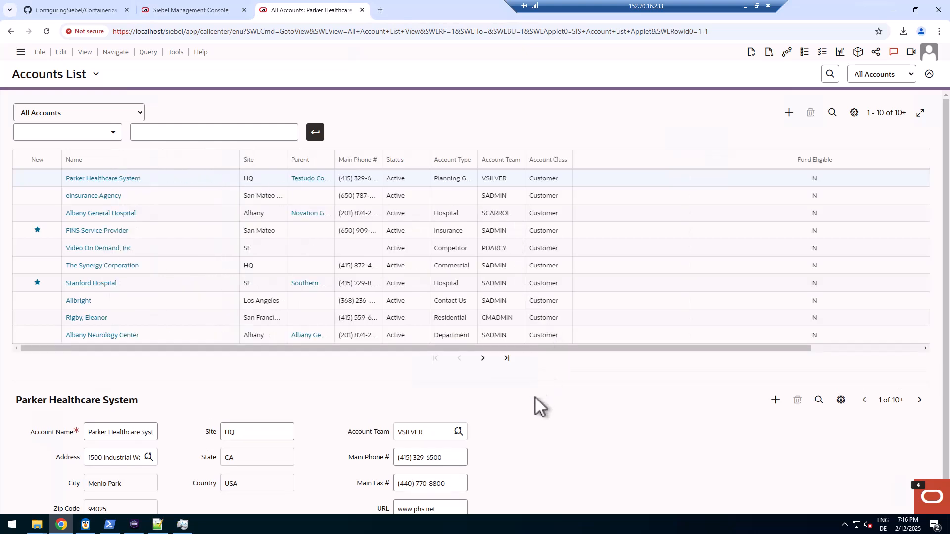
click(140, 519)
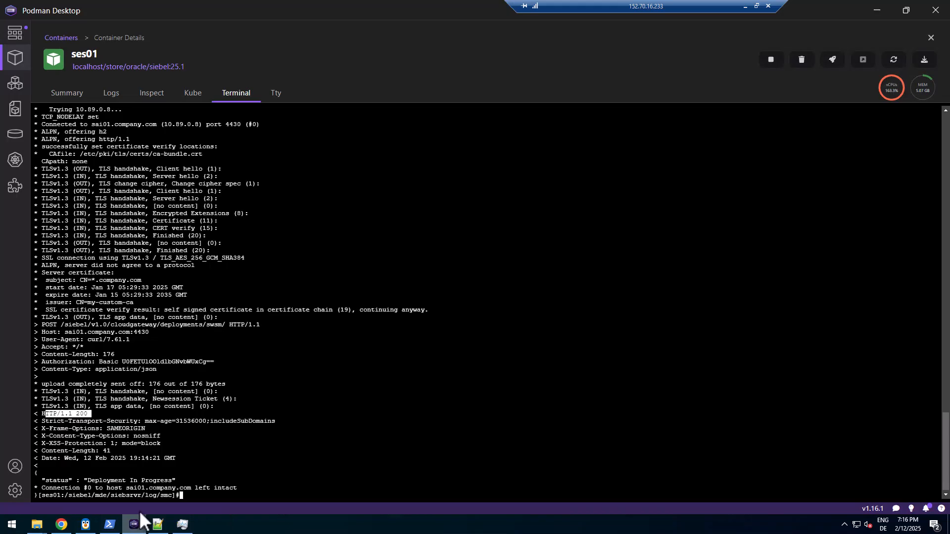
click(57, 37)
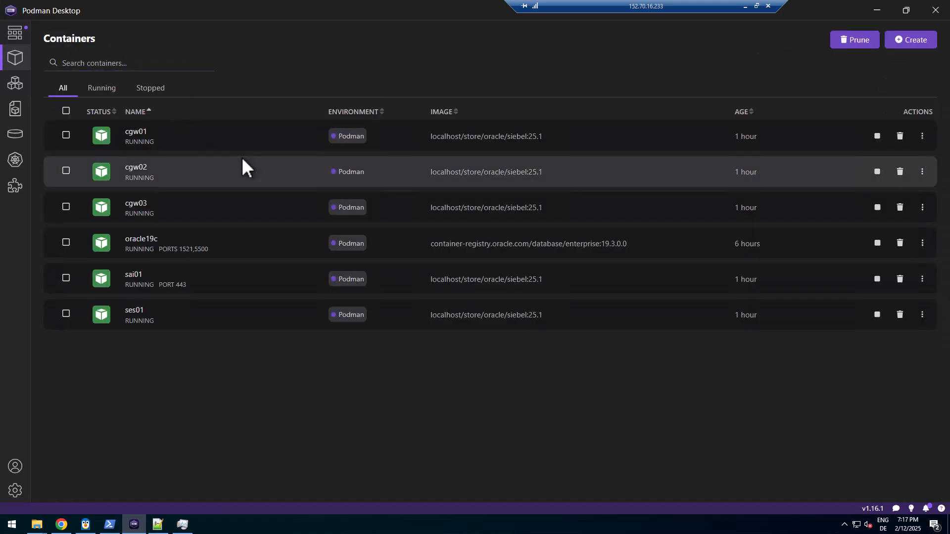